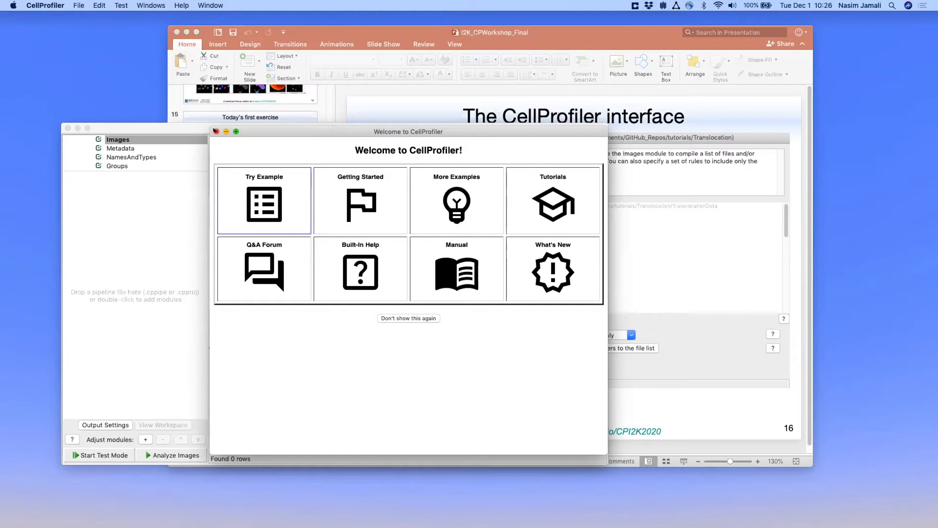
# - Close the Welcome to CellProfiler window and arrange the CellProfiler and narrowed PowerPoint windows side by side
pyautogui.click(215, 130)
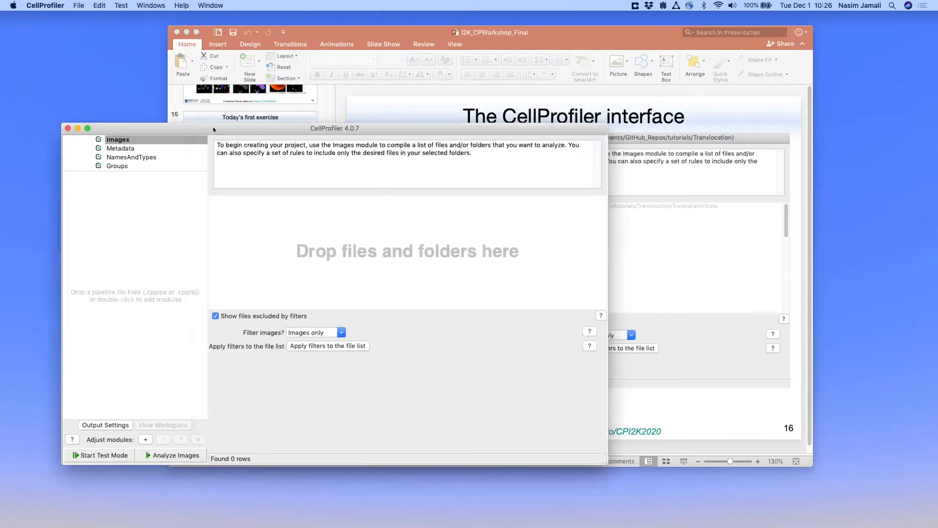
pyautogui.moveTo(268, 129); pyautogui.dragTo(261, 98)
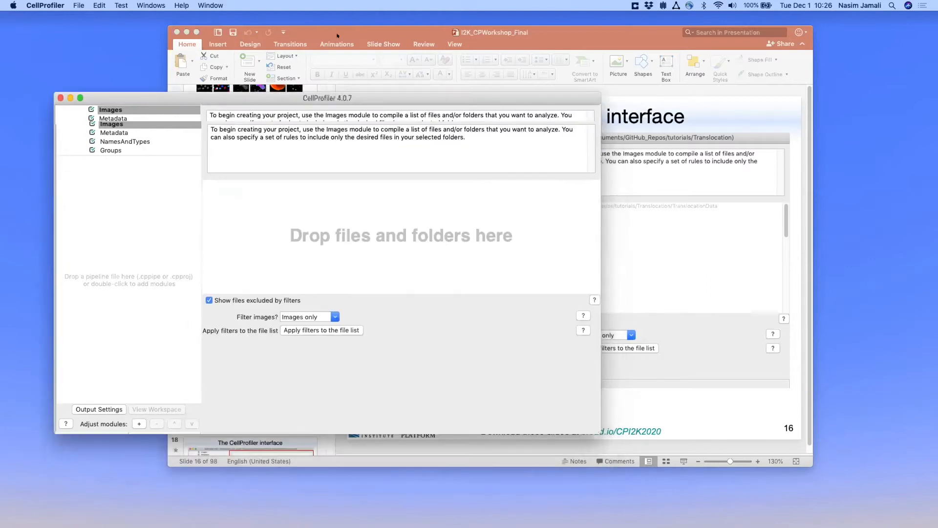
pyautogui.click(215, 318)
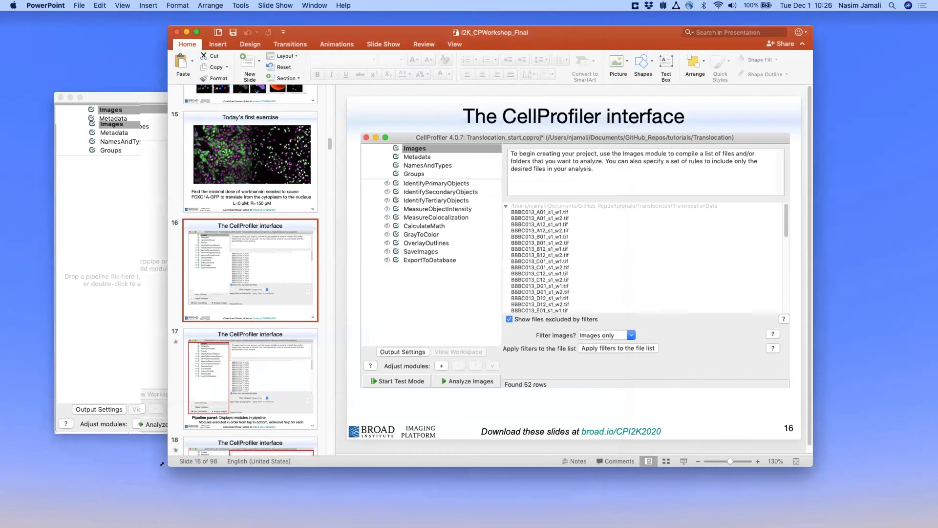
pyautogui.moveTo(362, 472); pyautogui.dragTo(471, 472)
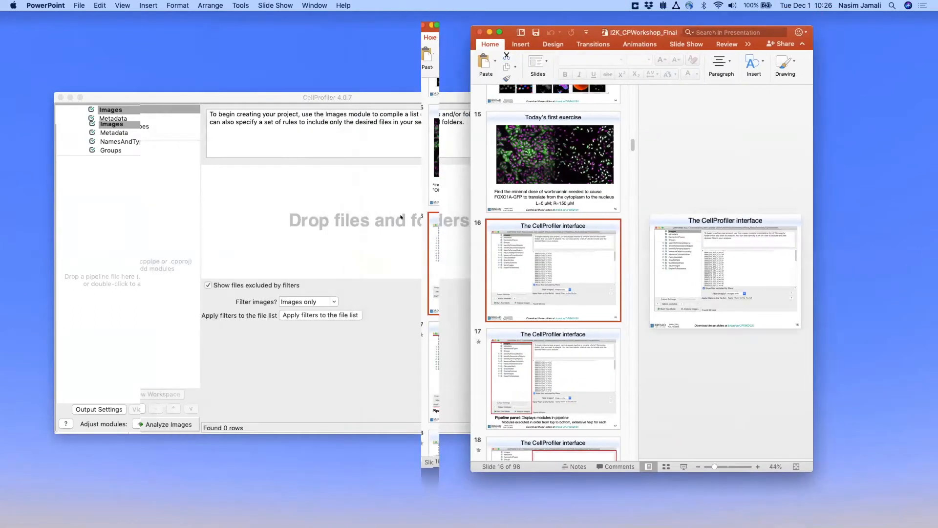
pyautogui.moveTo(322, 98); pyautogui.dragTo(286, 55)
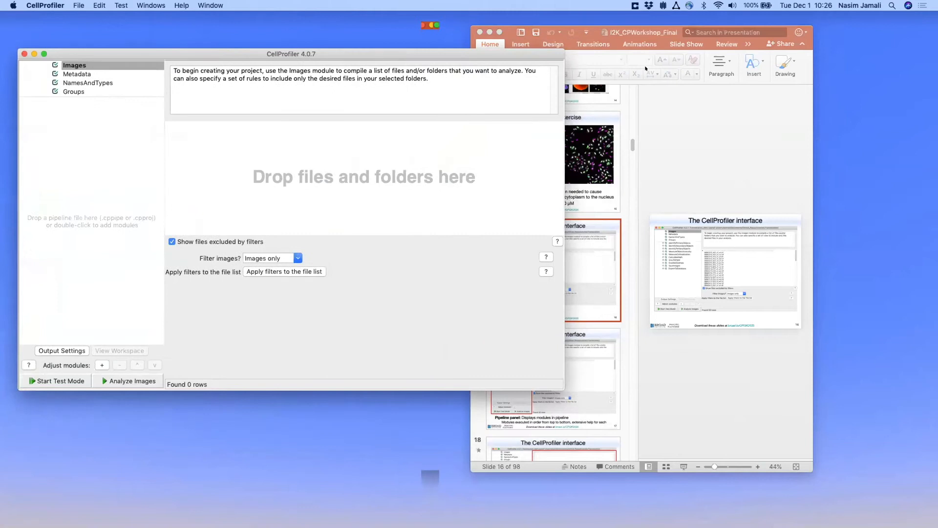
pyautogui.moveTo(652, 33); pyautogui.dragTo(748, 47)
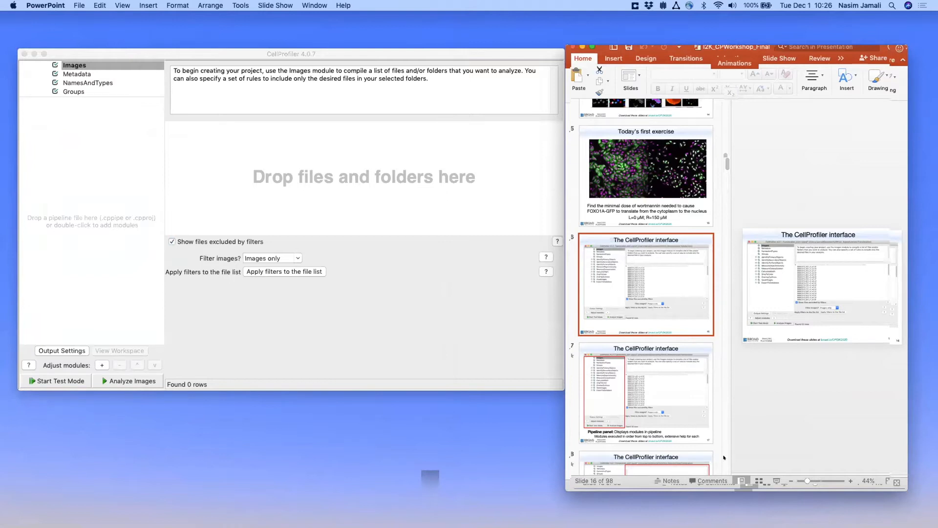
# - Present the slides from slide 16 and advance through the CellProfiler interface callouts to the one on turning modules on or off
pyautogui.click(776, 481)
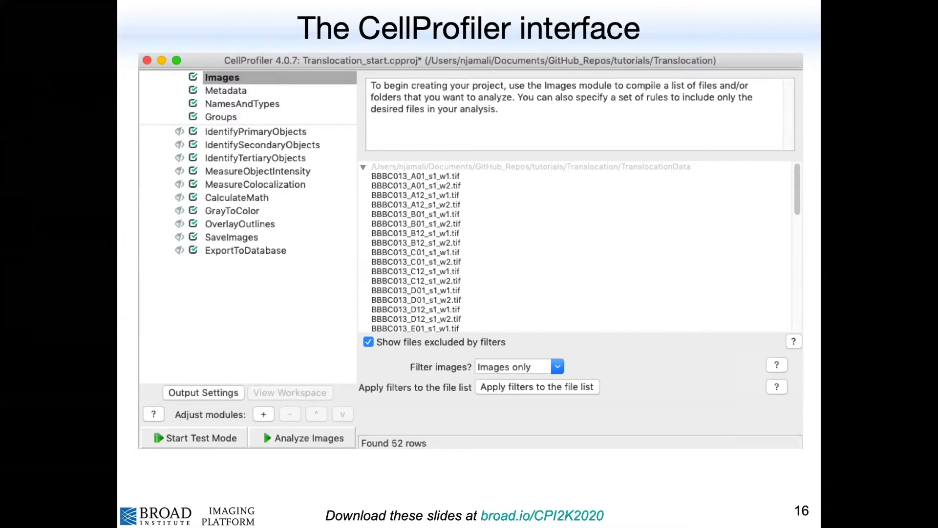
pyautogui.press('Right')
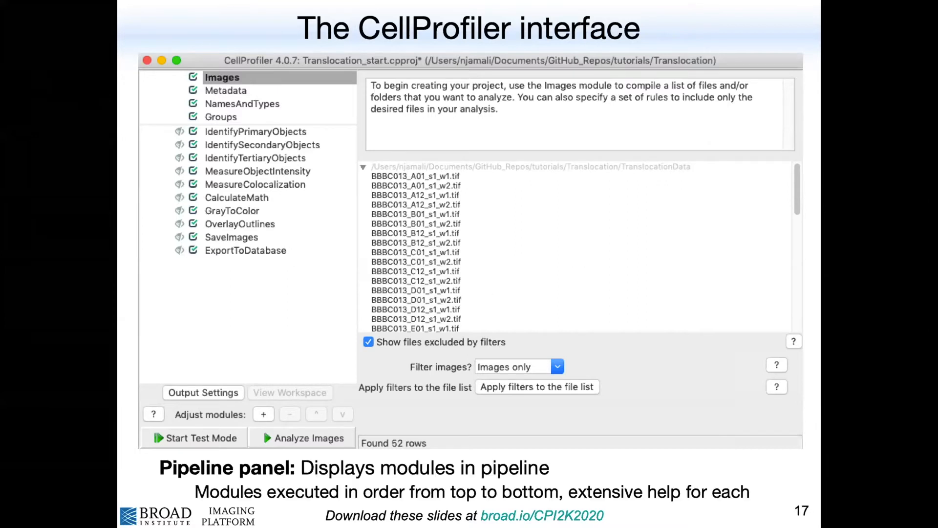
pyautogui.press('Right')
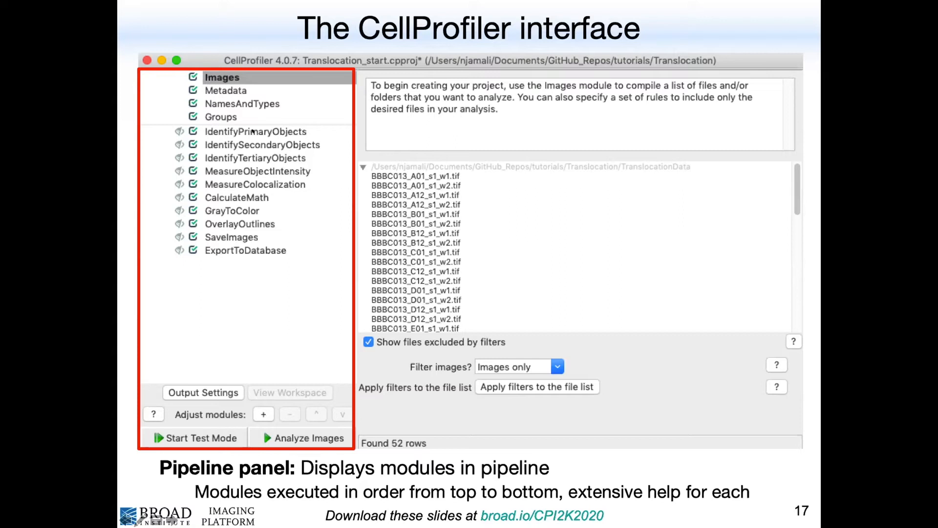
pyautogui.press('Right')
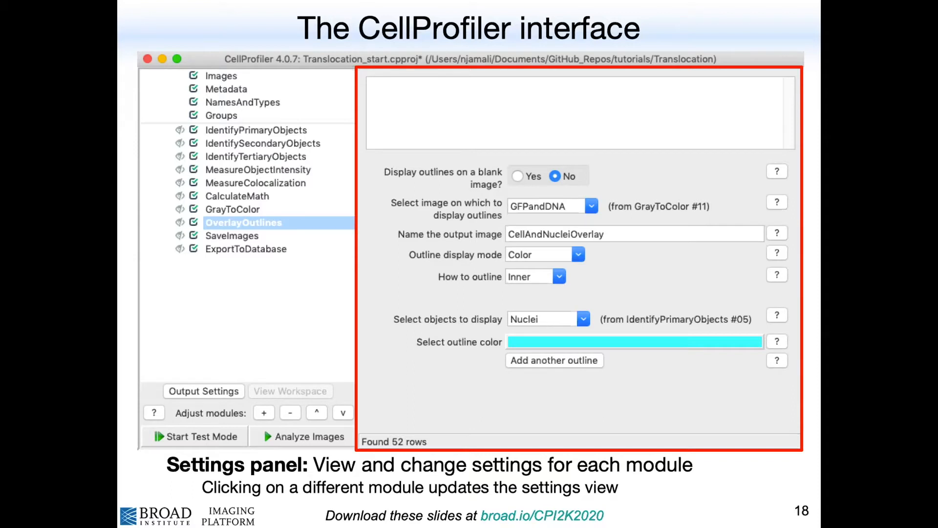
pyautogui.press('Right')
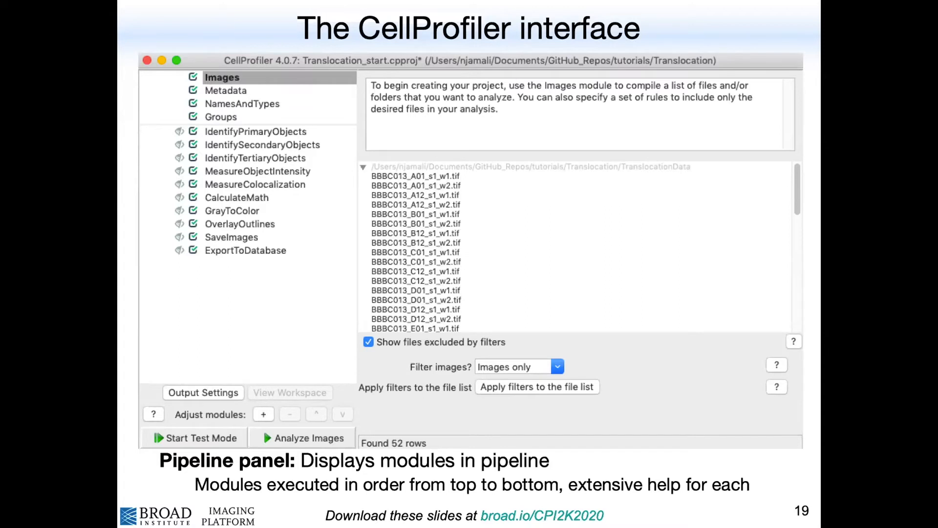
pyautogui.press('Right')
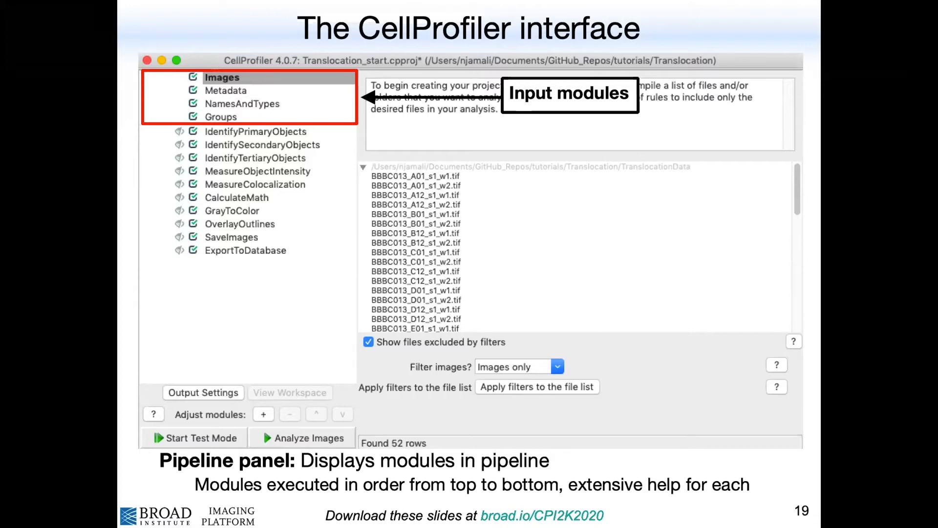
pyautogui.press('Right')
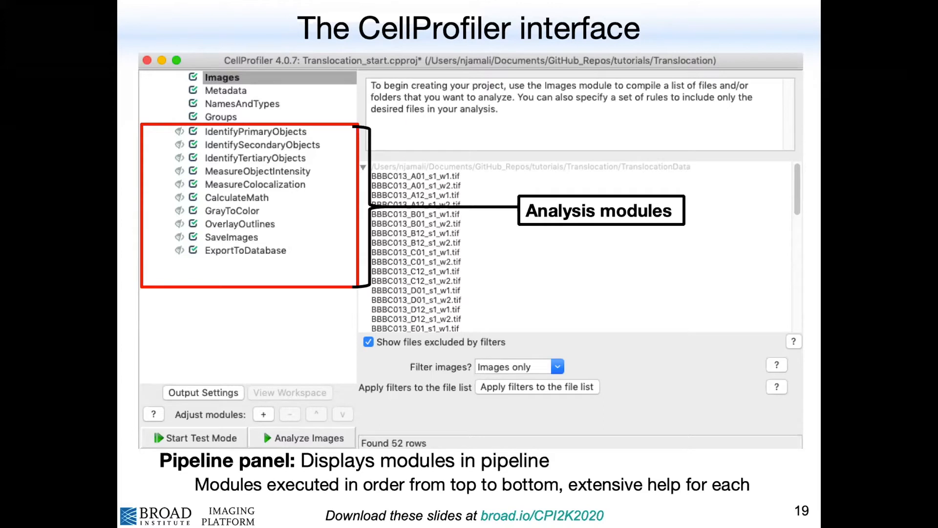
pyautogui.press('Right')
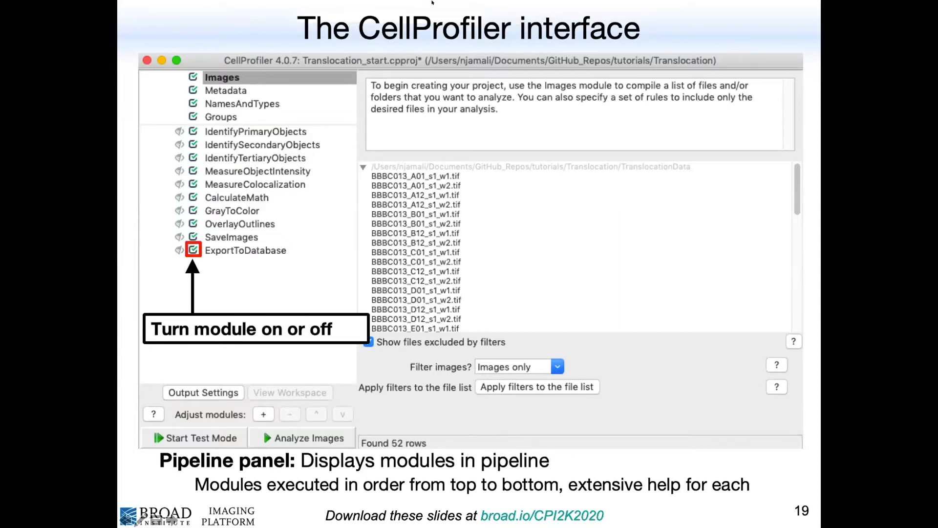
# - Leave the slide show and bring back the desktop with the CellProfiler window beside the presentation
pyautogui.hotkey('ctrl', 'Up')
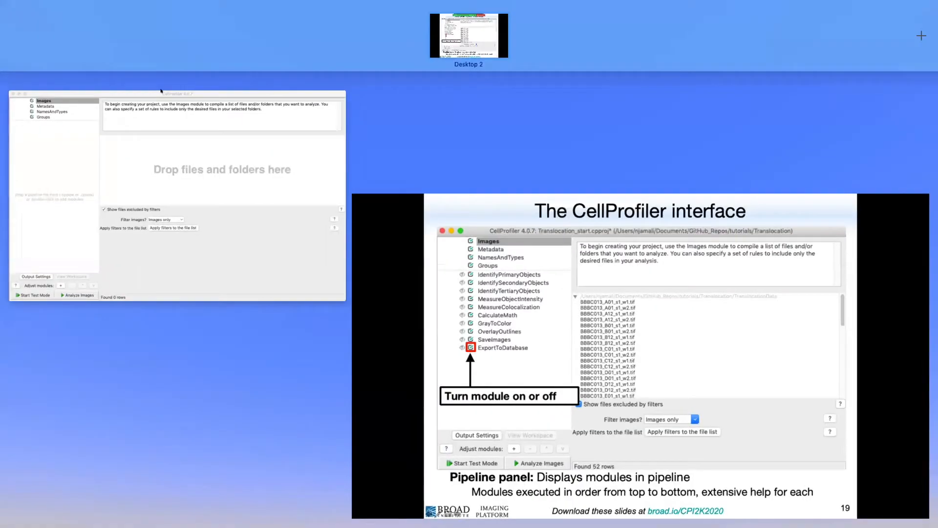
pyautogui.click(174, 120)
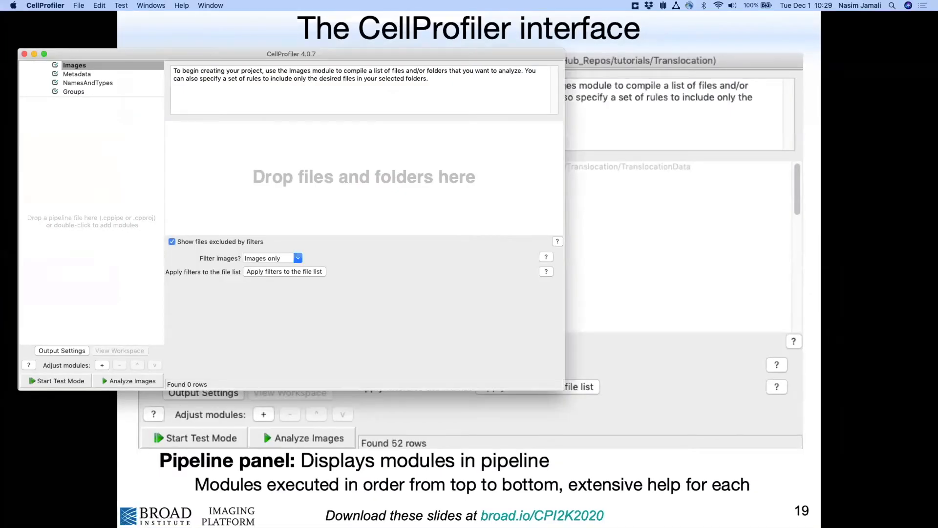
pyautogui.click(263, 429)
pyautogui.press('Escape')
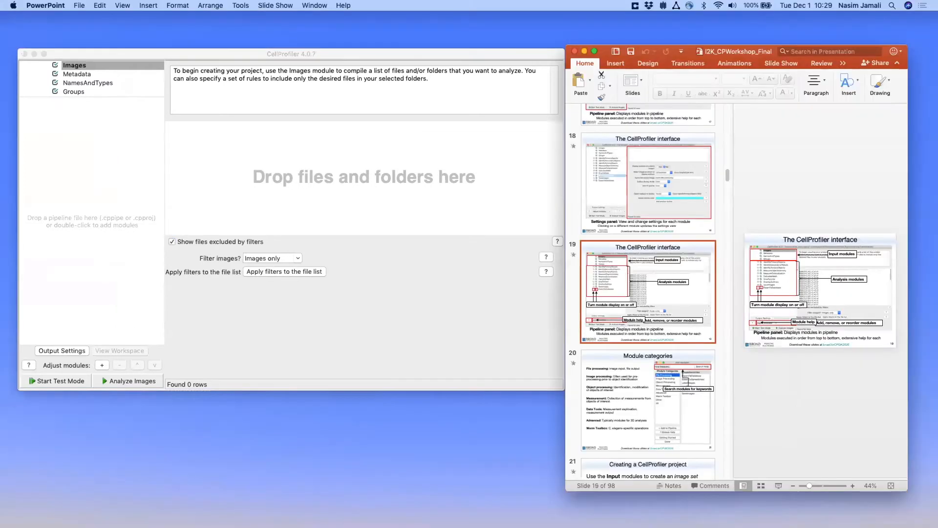
# - Switch to Finder, show the Translocation folder as a list, and import Translocation_start.cppipe into the CellProfiler pipeline
pyautogui.press('super+Tab')
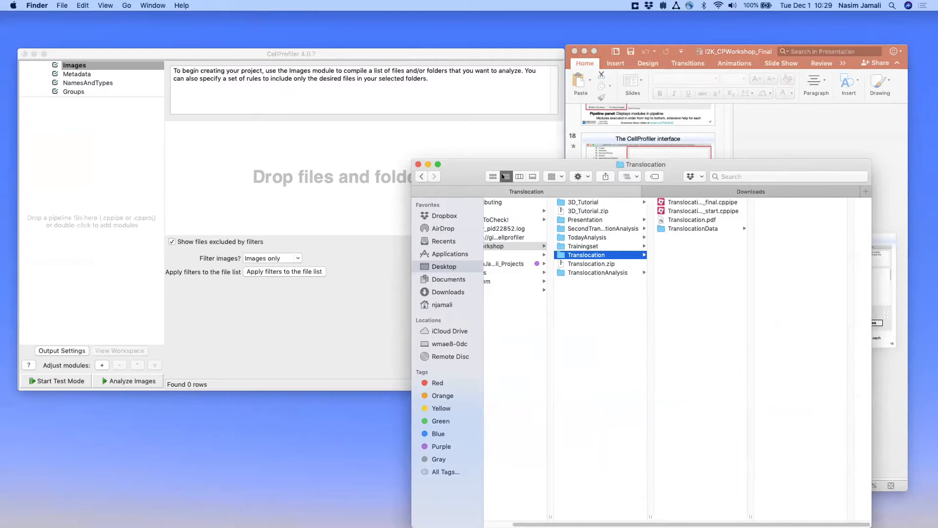
pyautogui.click(506, 176)
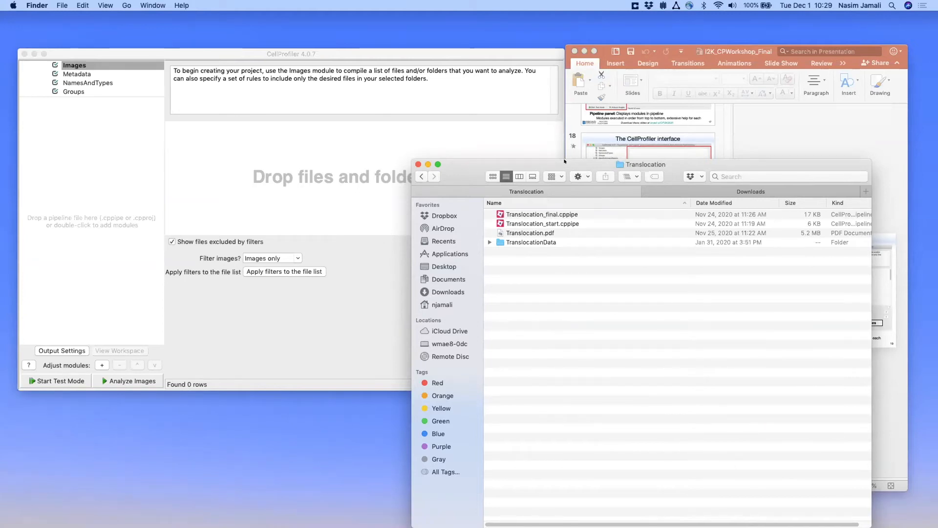
pyautogui.moveTo(560, 159); pyautogui.dragTo(560, 143)
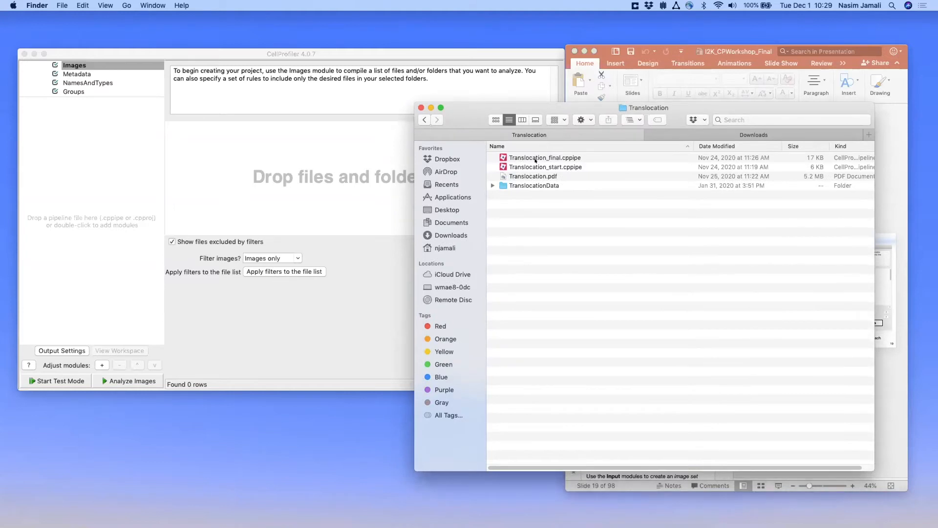
pyautogui.click(535, 163)
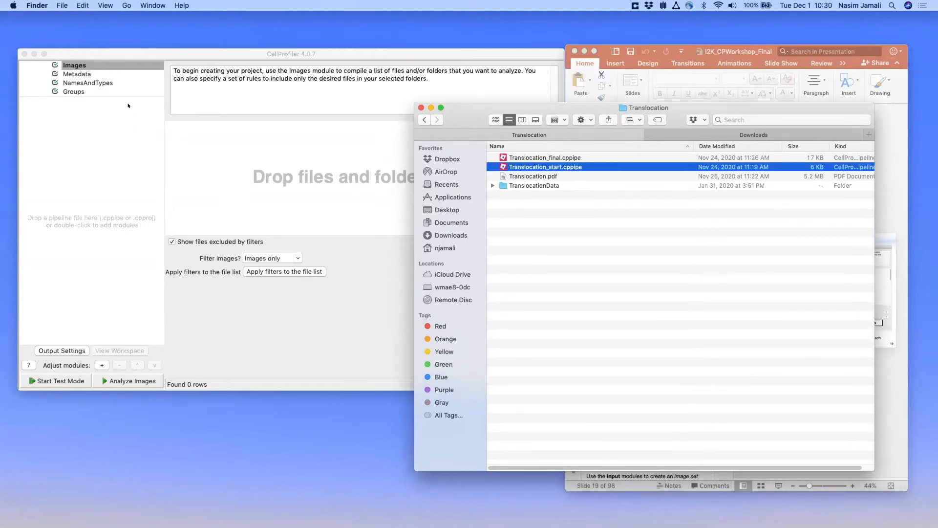
pyautogui.moveTo(537, 167); pyautogui.dragTo(99, 160)
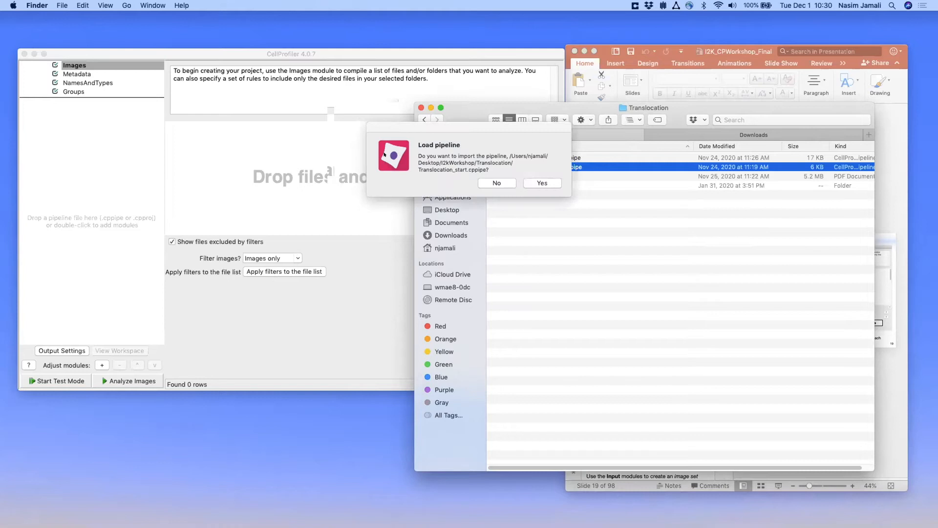
pyautogui.click(541, 183)
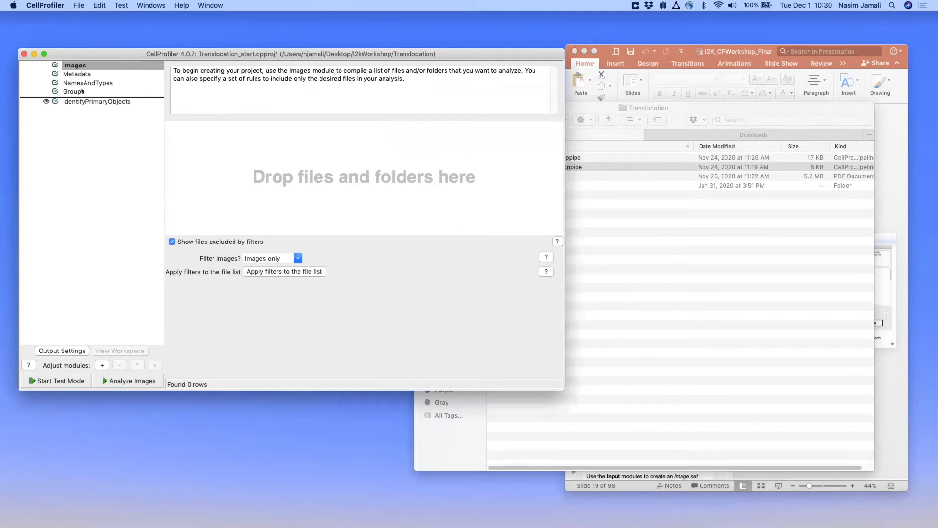
# - Add the TranslocationData folder from Finder to the Images module's file list and close the Finder window
pyautogui.click(606, 104)
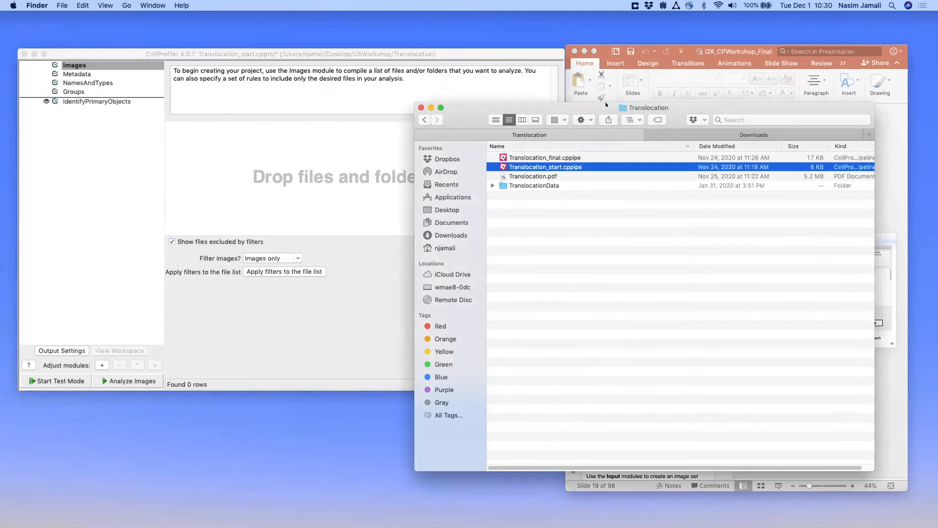
pyautogui.click(534, 176)
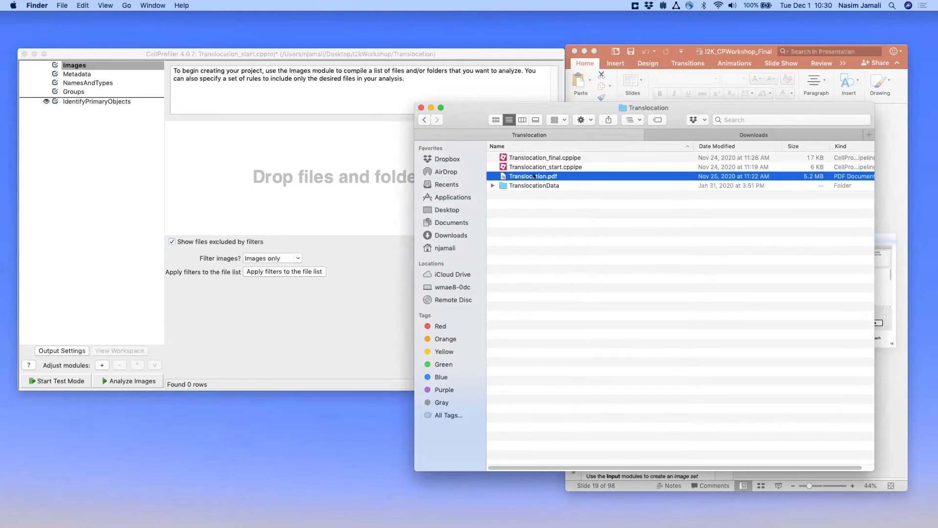
pyautogui.click(528, 185)
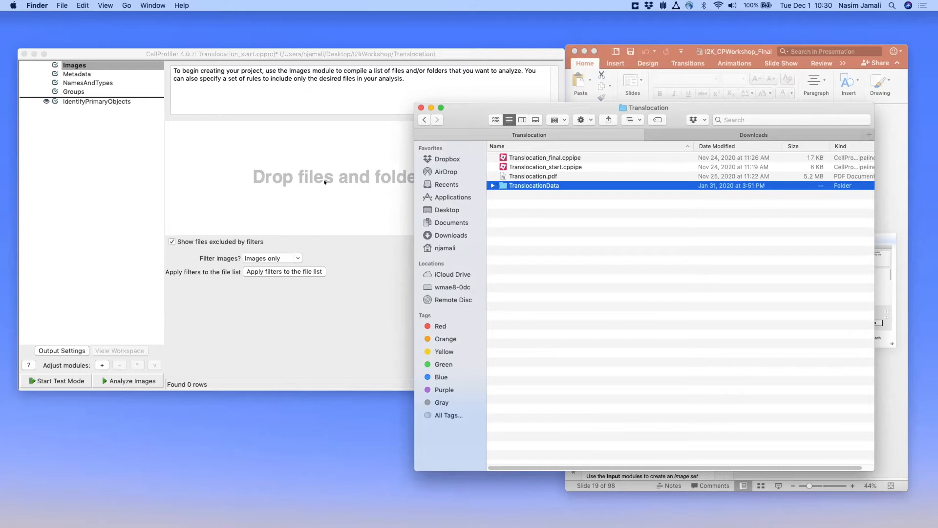
pyautogui.click(491, 185)
pyautogui.moveTo(411, 177); pyautogui.dragTo(534, 184)
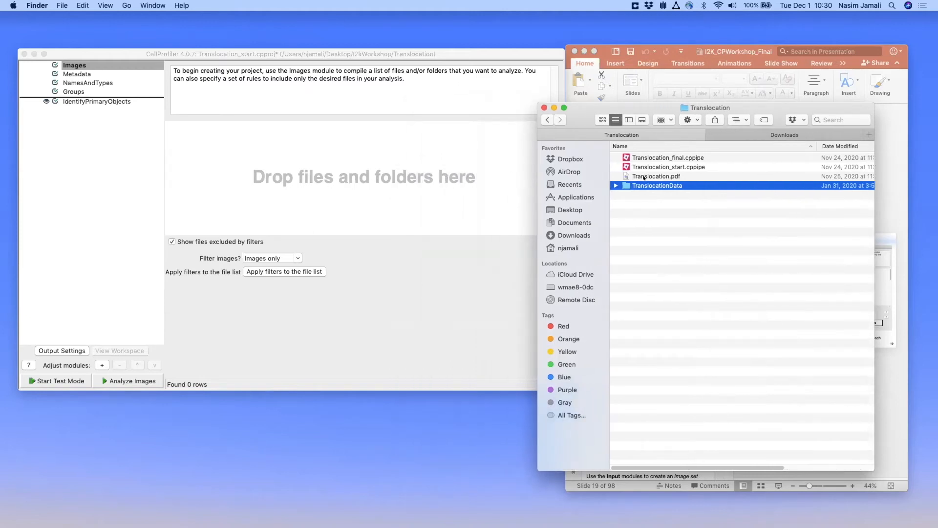
pyautogui.moveTo(633, 185); pyautogui.dragTo(386, 176)
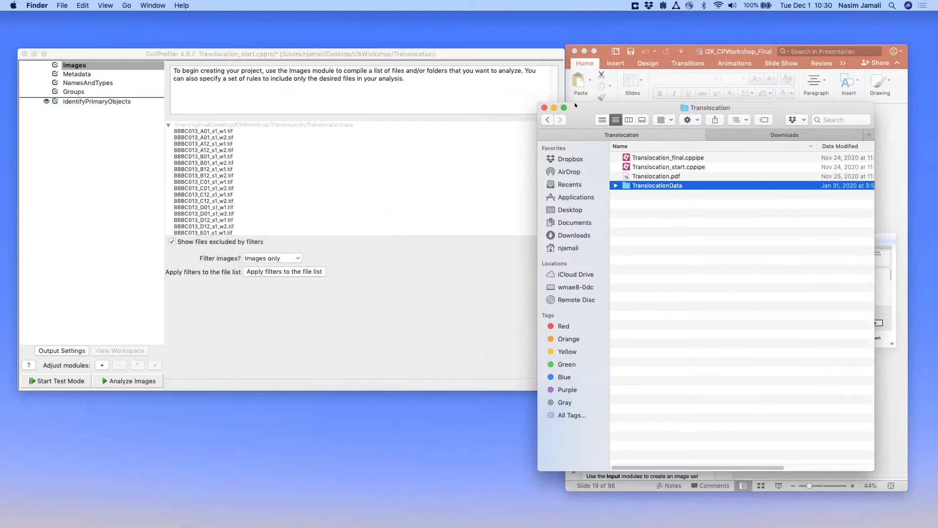
pyautogui.press('super+w')
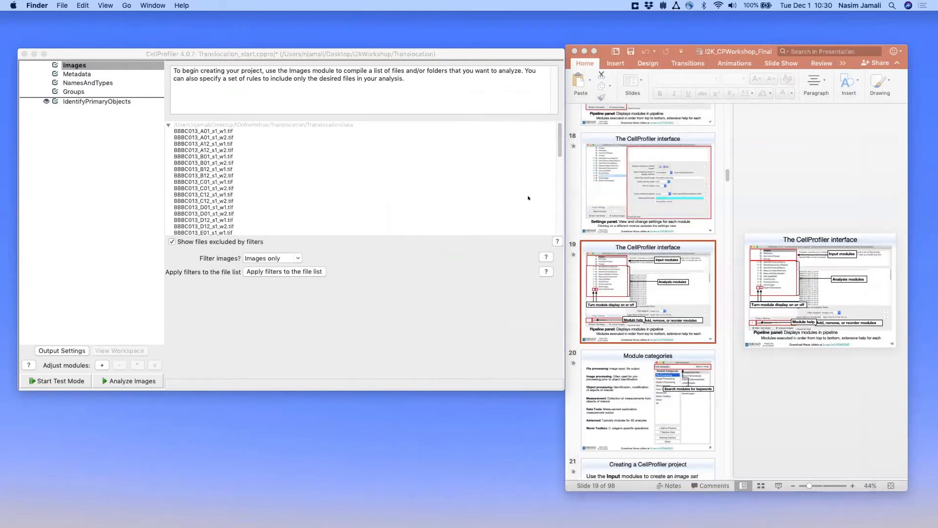
# - Open BBBC013_A01_s1_w2.tif from the file list, enlarge its window, and zoom in on a few nuclei near the image centre
pyautogui.click(332, 240)
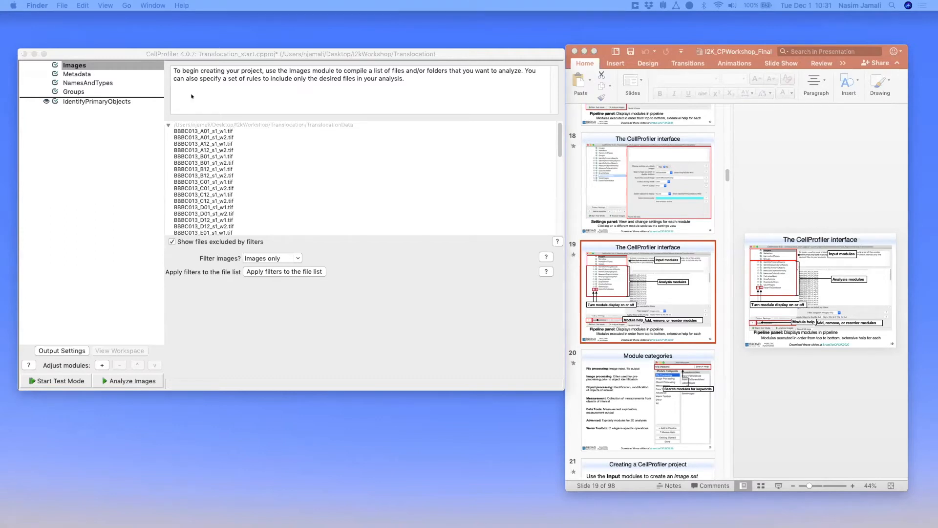
pyautogui.click(198, 137)
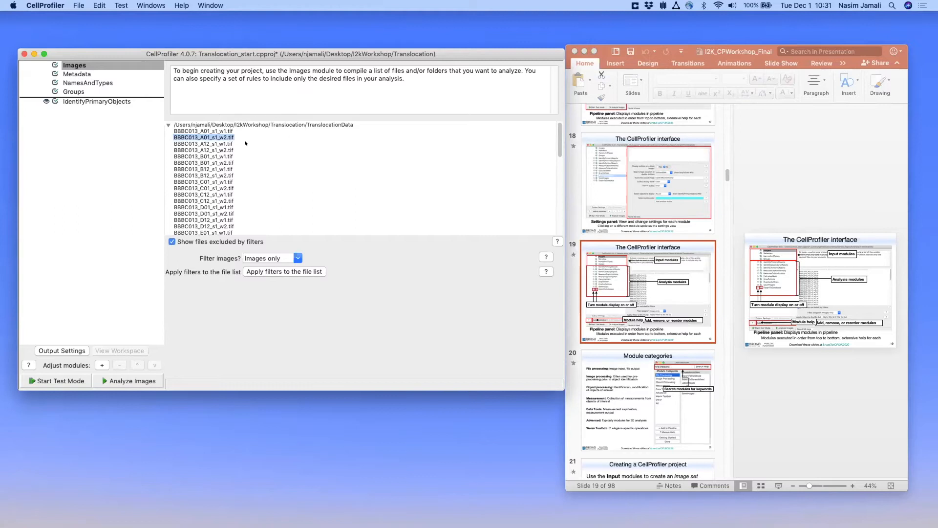
pyautogui.doubleClick(206, 137)
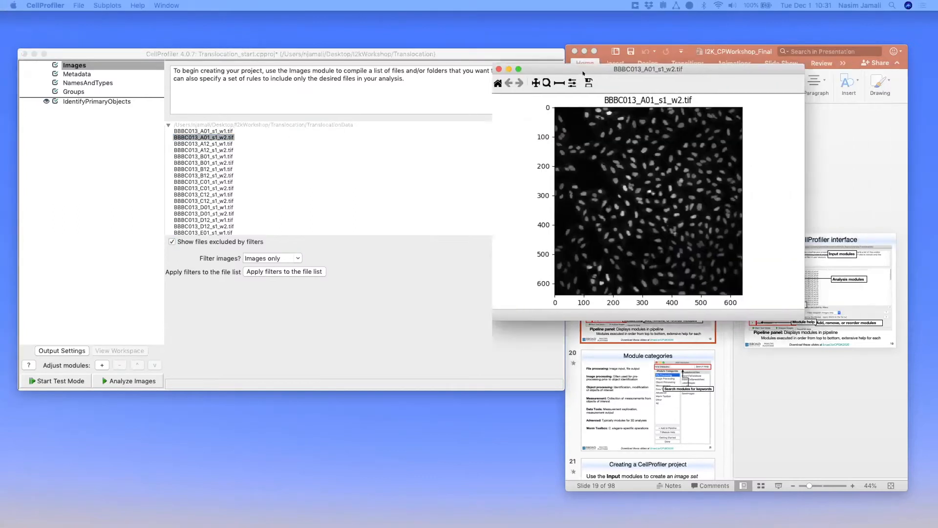
pyautogui.moveTo(379, 325); pyautogui.dragTo(278, 394)
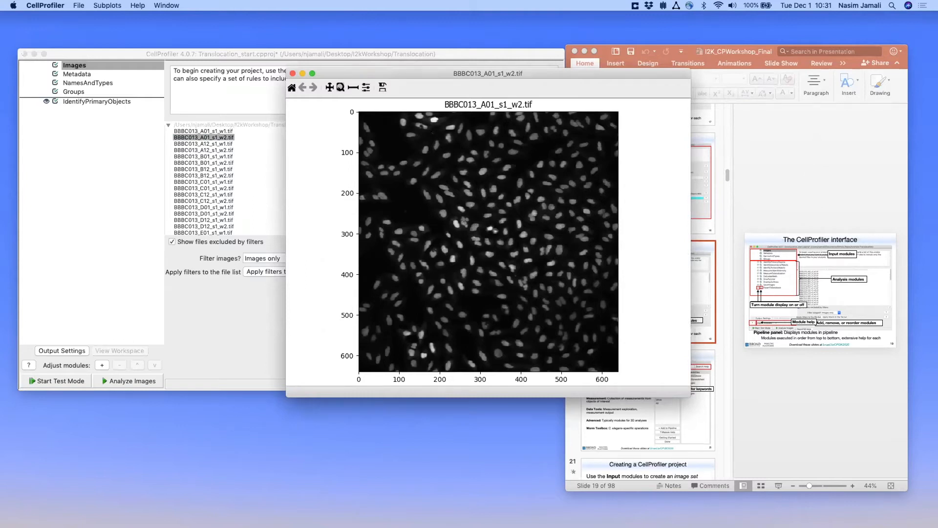
pyautogui.click(340, 88)
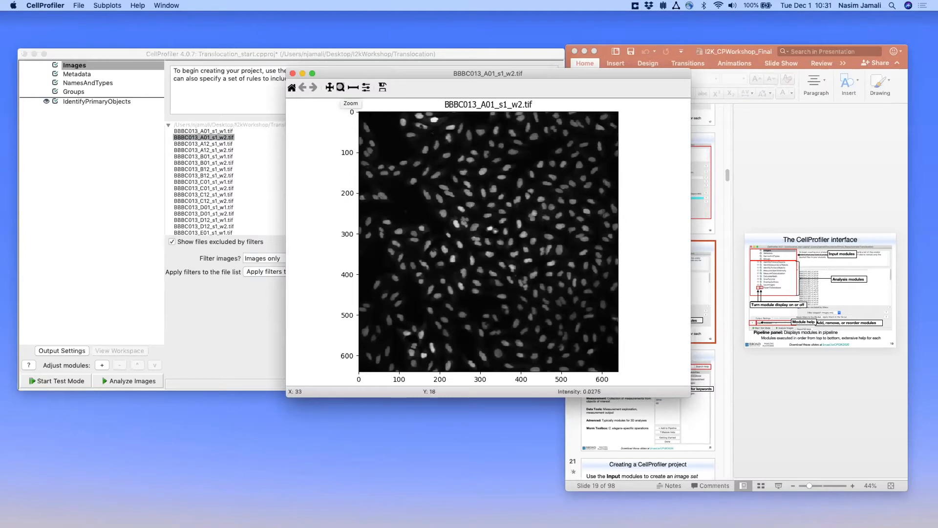
pyautogui.moveTo(450, 176); pyautogui.dragTo(542, 242)
pyautogui.moveTo(429, 202); pyautogui.dragTo(545, 293)
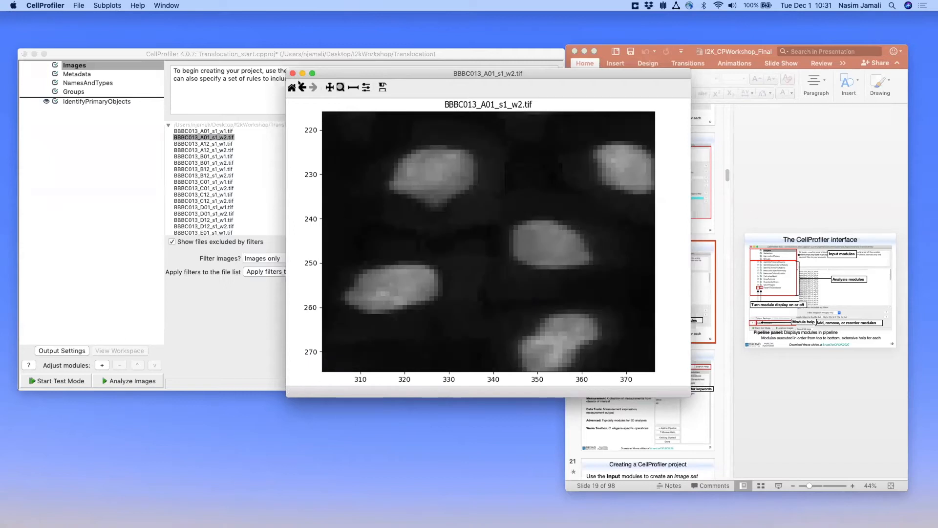
# - Switch between the full and zoomed views of BBBC013_A01_s1_w2.tif, and finish by restoring the full image
pyautogui.click(303, 87)
pyautogui.click(303, 87)
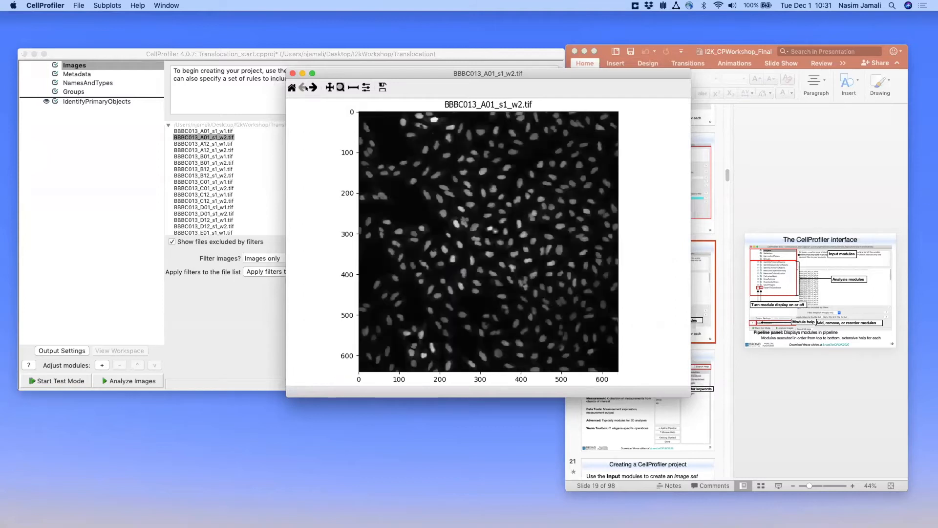
pyautogui.click(312, 87)
pyautogui.click(312, 87)
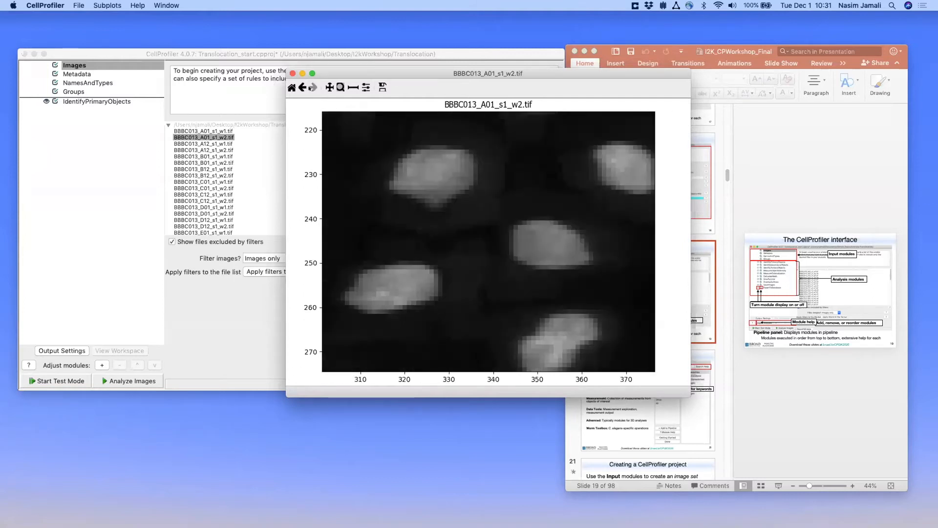
pyautogui.click(291, 88)
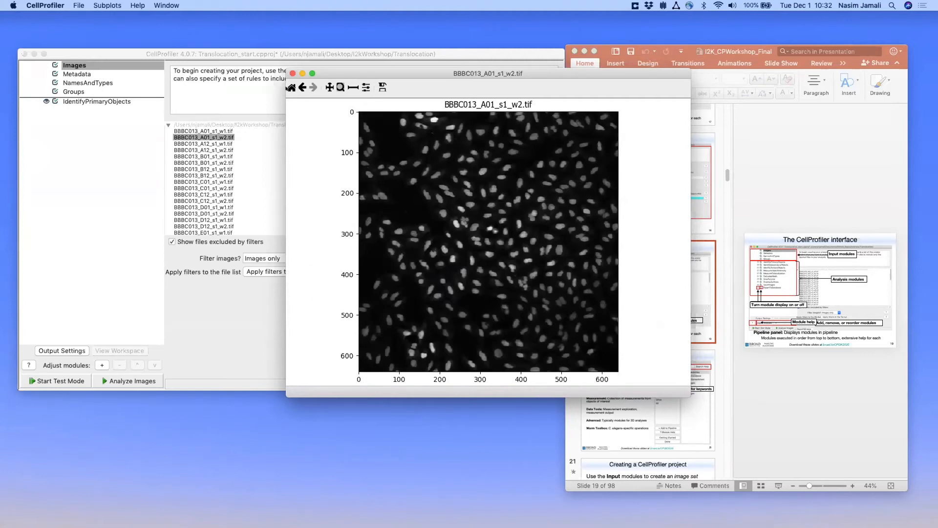
# - Zoom in on a central region of nuclei and measure the length of one elongated nucleus
pyautogui.click(339, 87)
pyautogui.moveTo(438, 166); pyautogui.dragTo(536, 248)
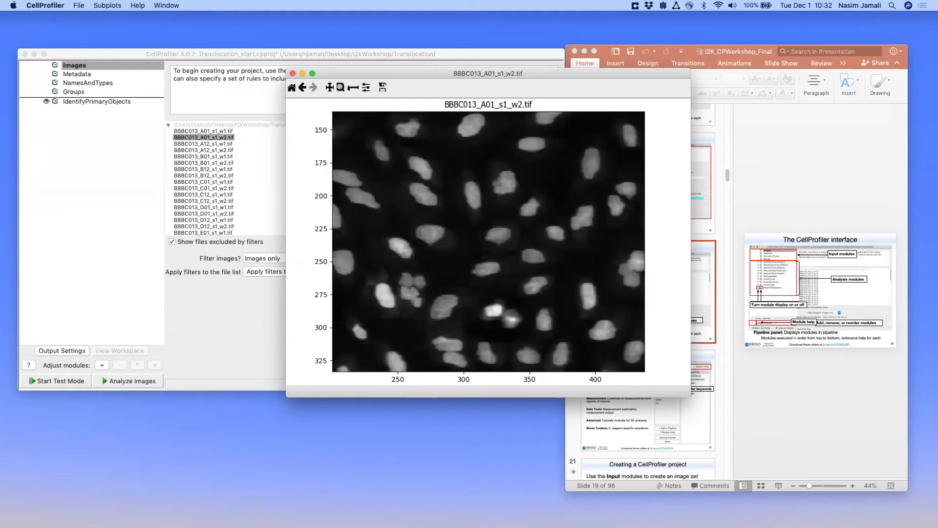
pyautogui.click(353, 87)
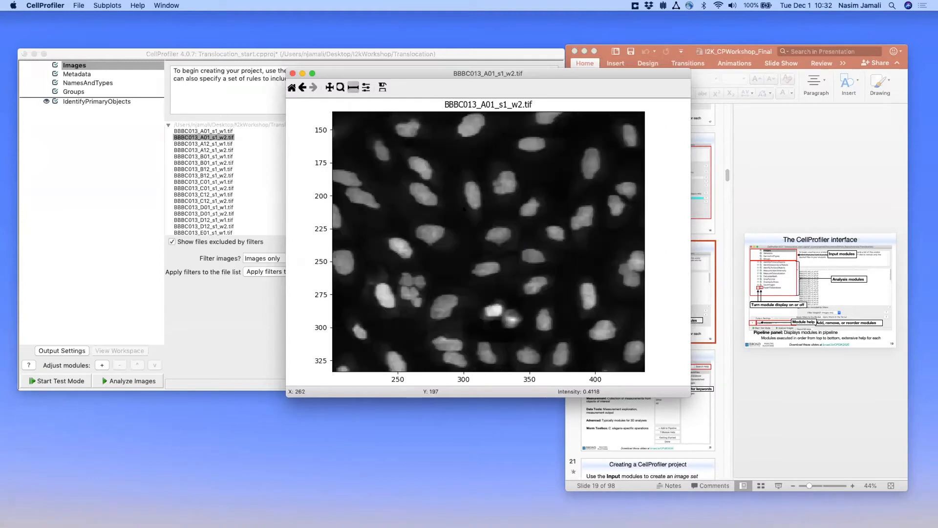
pyautogui.moveTo(469, 184); pyautogui.dragTo(475, 208)
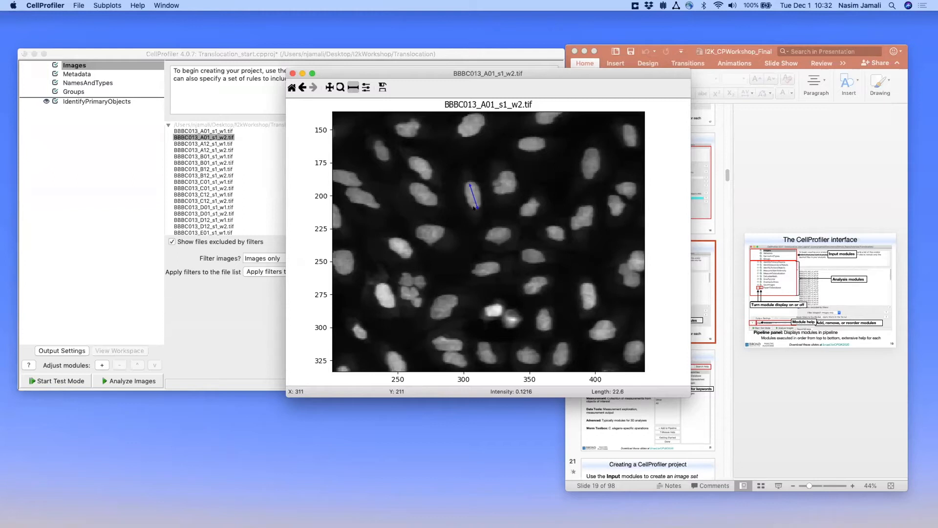
pyautogui.moveTo(474, 208); pyautogui.dragTo(474, 208)
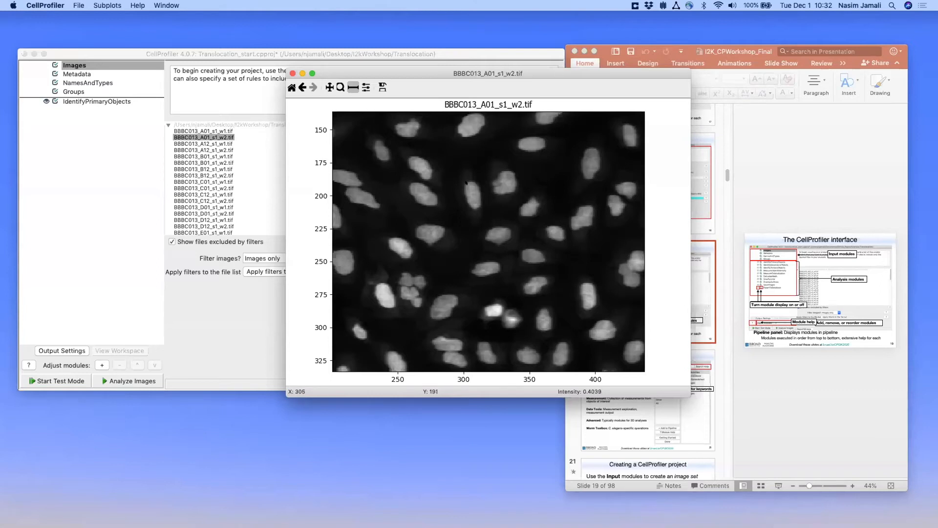
pyautogui.moveTo(470, 185); pyautogui.dragTo(475, 209)
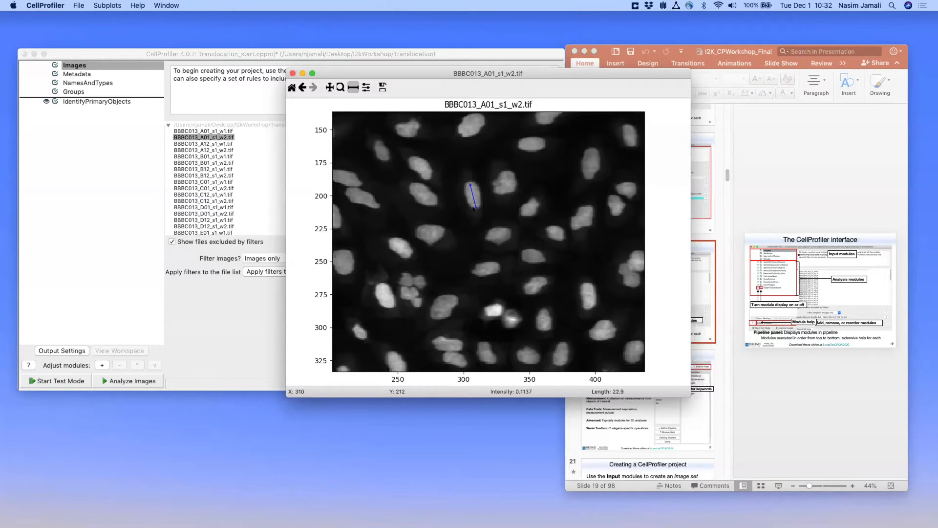
pyautogui.moveTo(474, 209); pyautogui.dragTo(474, 209)
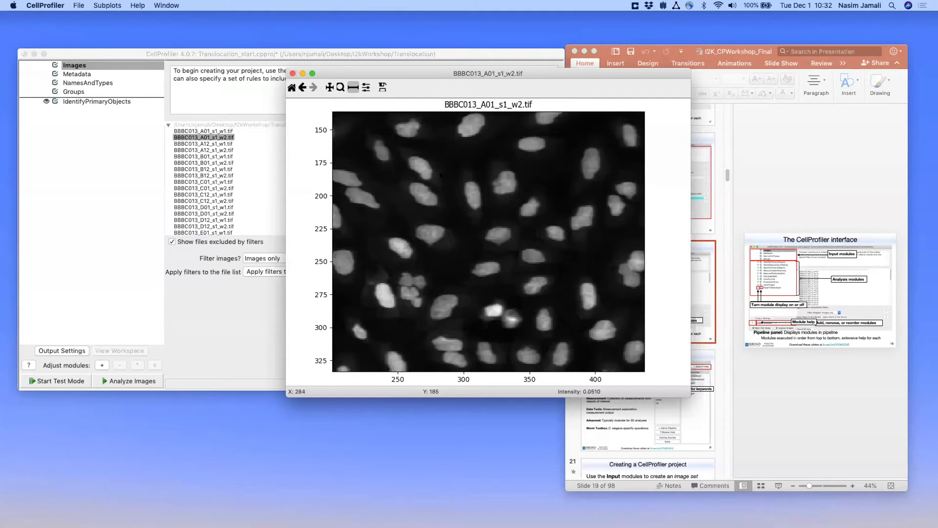
# - Preview the image with Log Normalized contrast and a normalization factor of 2.0, and close the contrast dialog
pyautogui.rightClick(443, 155)
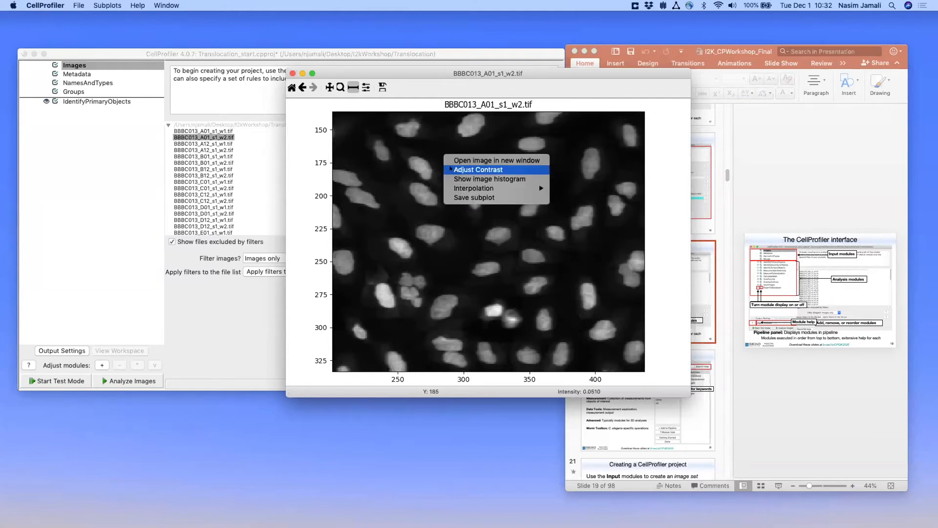
pyautogui.click(478, 170)
pyautogui.moveTo(252, 99); pyautogui.dragTo(388, 137)
pyautogui.moveTo(404, 229)
pyautogui.mouseDown()
pyautogui.moveTo(367, 229)
pyautogui.moveTo(405, 229)
pyautogui.mouseUp()
pyautogui.click(378, 160)
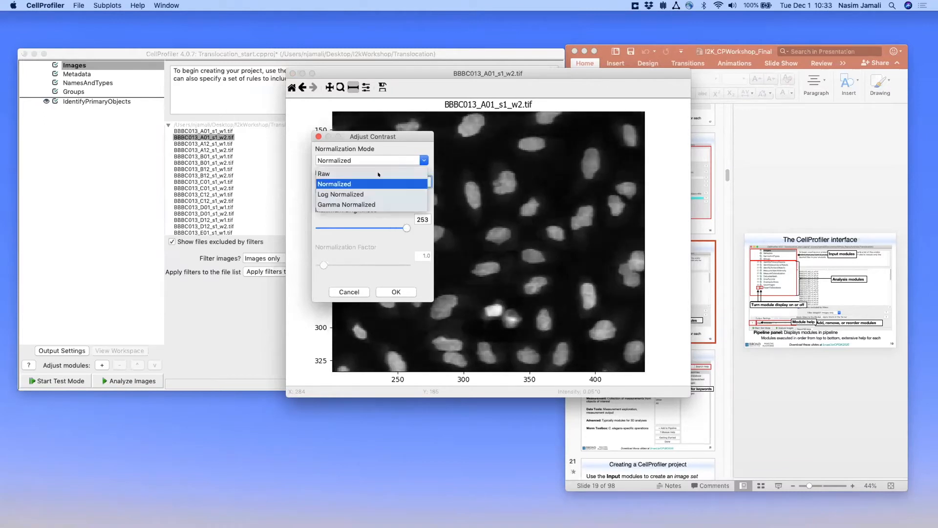
pyautogui.click(356, 194)
pyautogui.moveTo(324, 265)
pyautogui.mouseDown()
pyautogui.moveTo(349, 266)
pyautogui.moveTo(328, 265)
pyautogui.mouseUp()
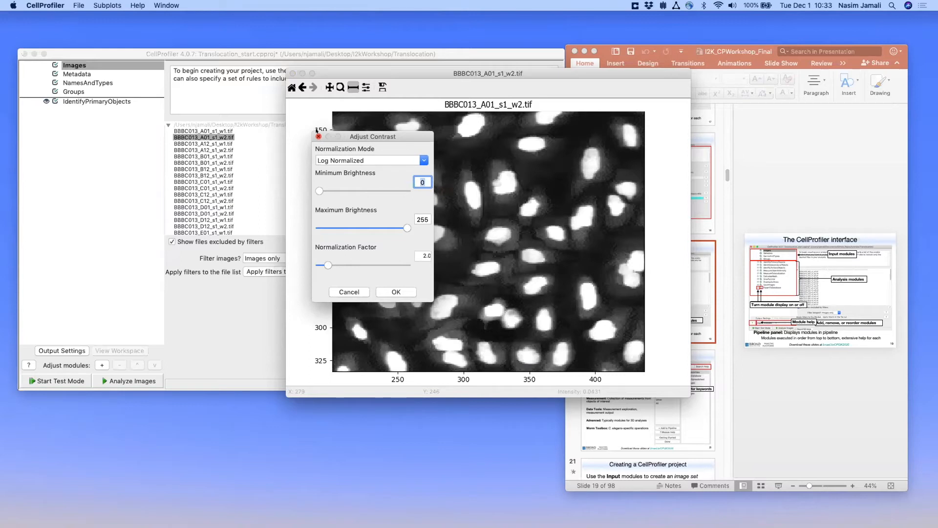
pyautogui.click(318, 136)
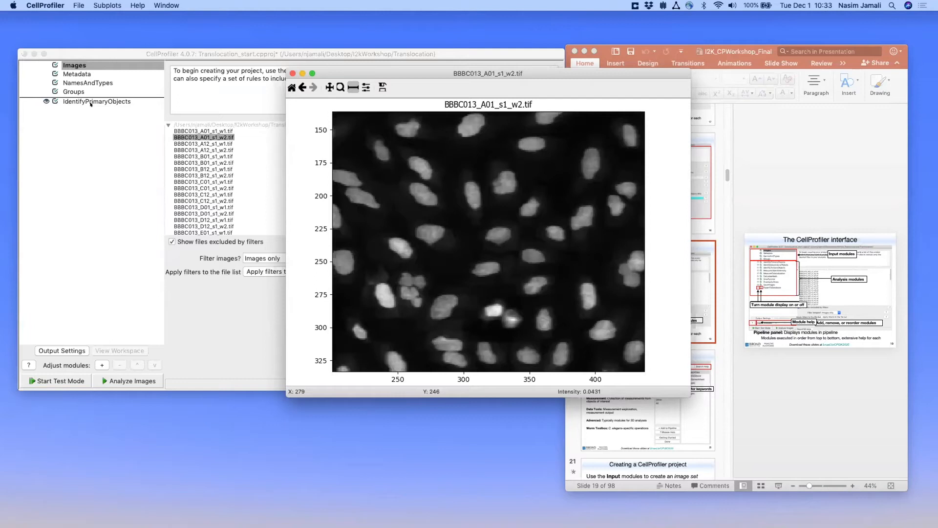
# - Reopen the image's contrast adjustment and close it with Log Normalized as the normalization mode
pyautogui.rightClick(435, 145)
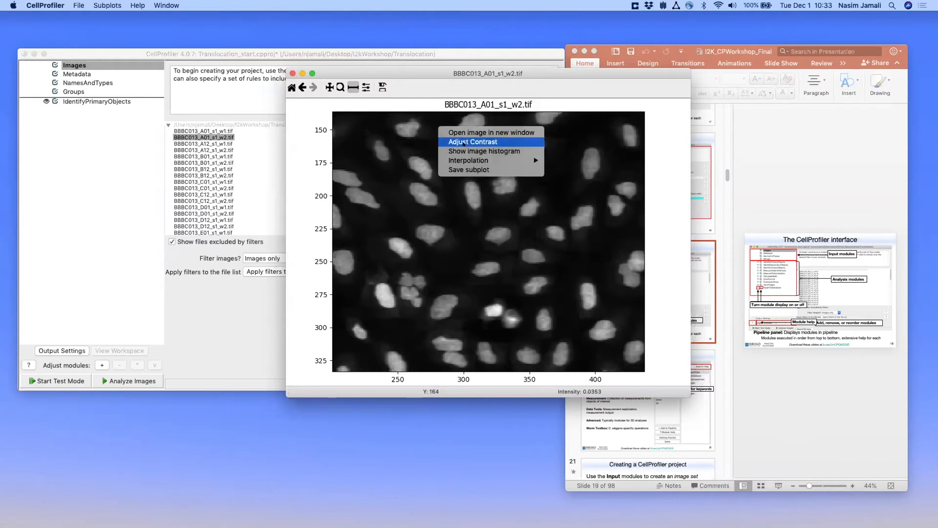
pyautogui.click(464, 142)
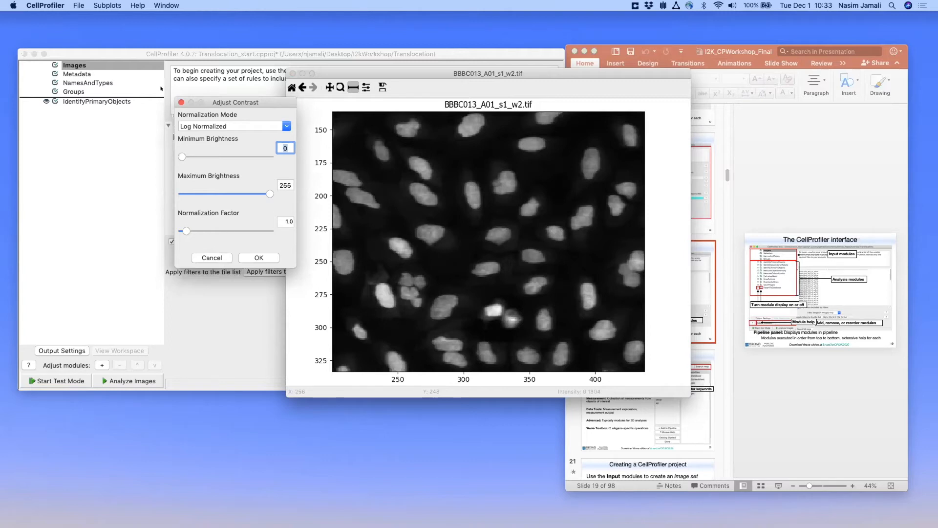
pyautogui.click(181, 101)
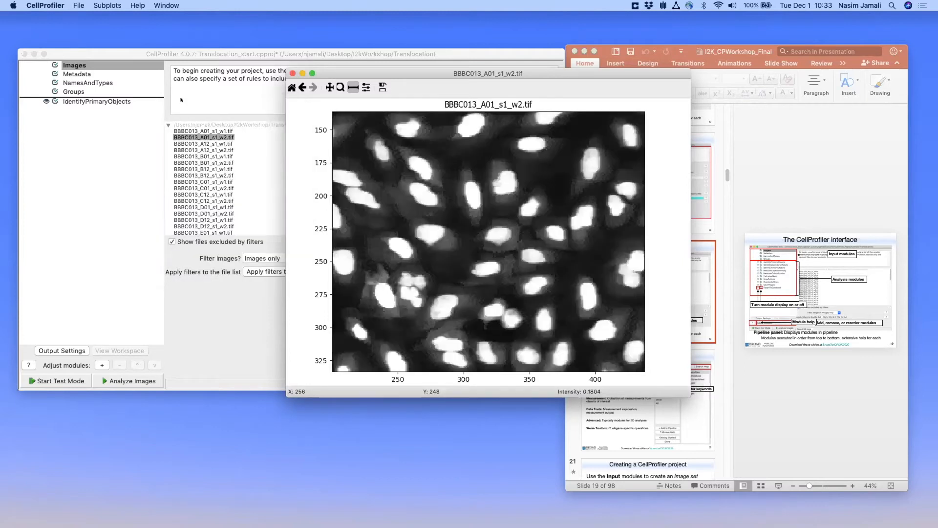
# - View the pixel intensity histogram of BBBC013_A01_s1_w2.tif, and close both the histogram and the image window
pyautogui.rightClick(447, 159)
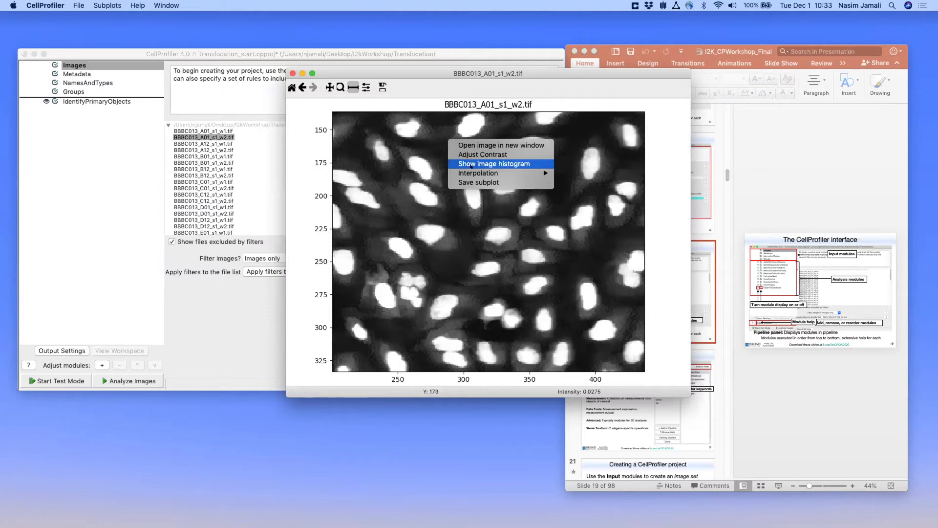
pyautogui.click(471, 164)
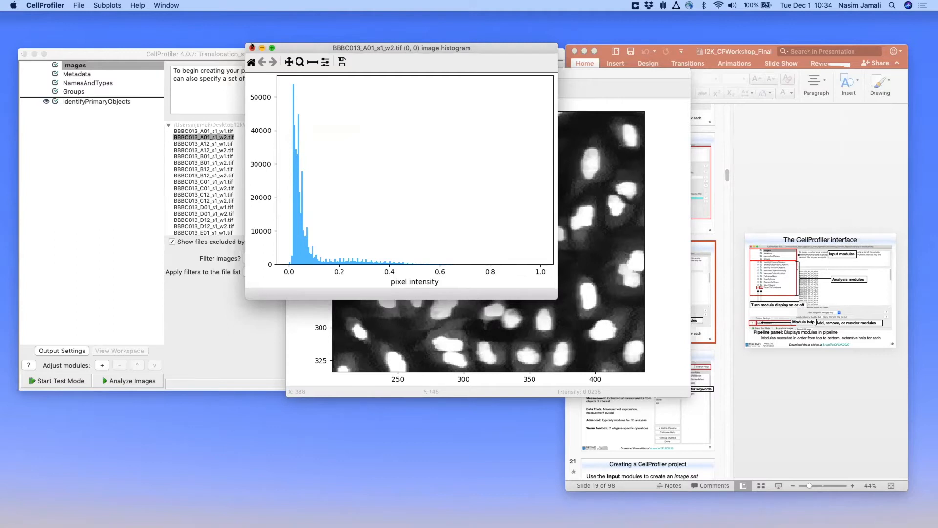
pyautogui.click(252, 47)
pyautogui.click(292, 73)
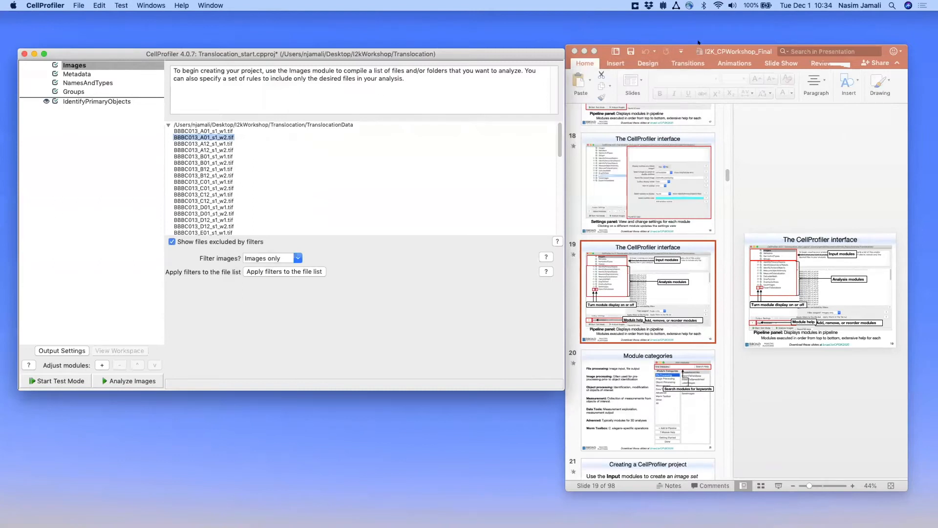
# - Bring the Finder window into view, locate Translocation_doses_and_controls.csv below the image files, and move the window aside again
pyautogui.moveTo(937, 27); pyautogui.dragTo(691, 49)
pyautogui.click(559, 130)
pyautogui.scroll(-15, 605, 395)
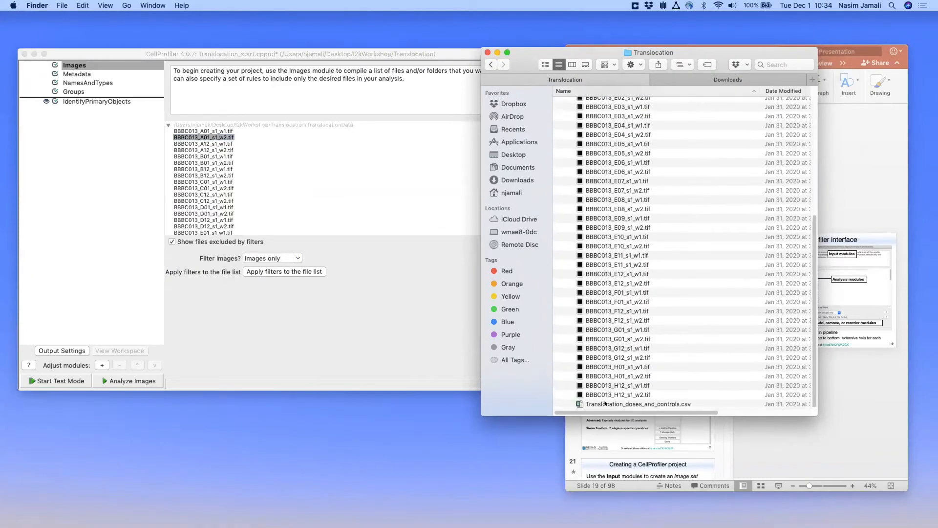
pyautogui.click(605, 404)
pyautogui.moveTo(517, 51); pyautogui.dragTo(936, 53)
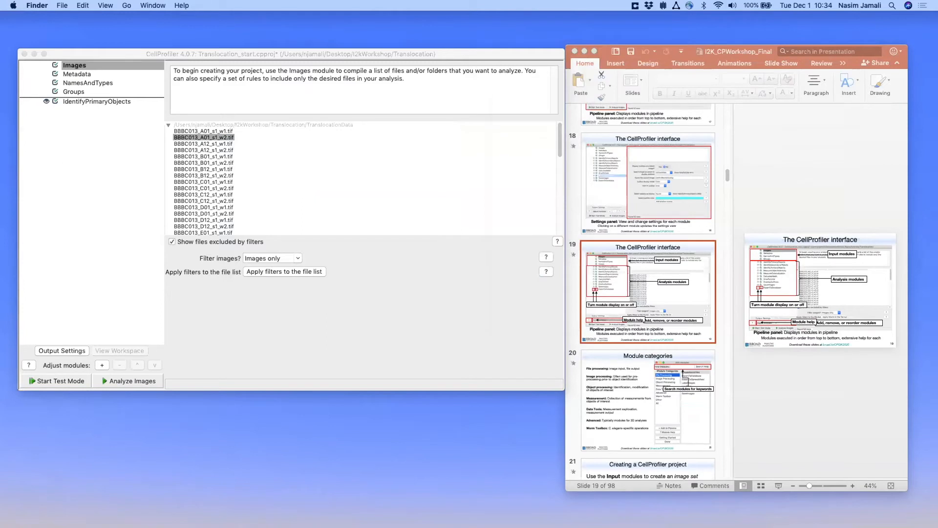
# - Return to CellProfiler, narrow its window slightly, and show the Metadata module's settings
pyautogui.click(447, 54)
pyautogui.moveTo(562, 48); pyautogui.dragTo(535, 45)
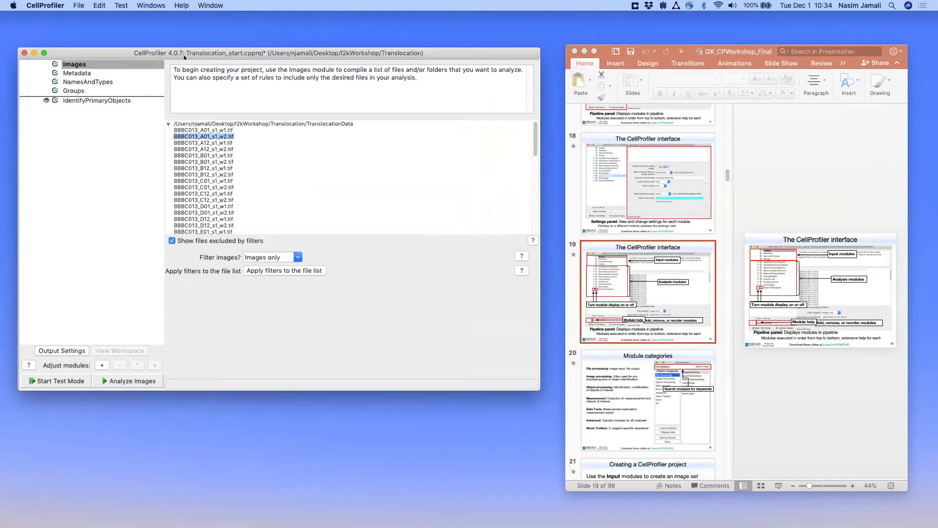
pyautogui.click(89, 74)
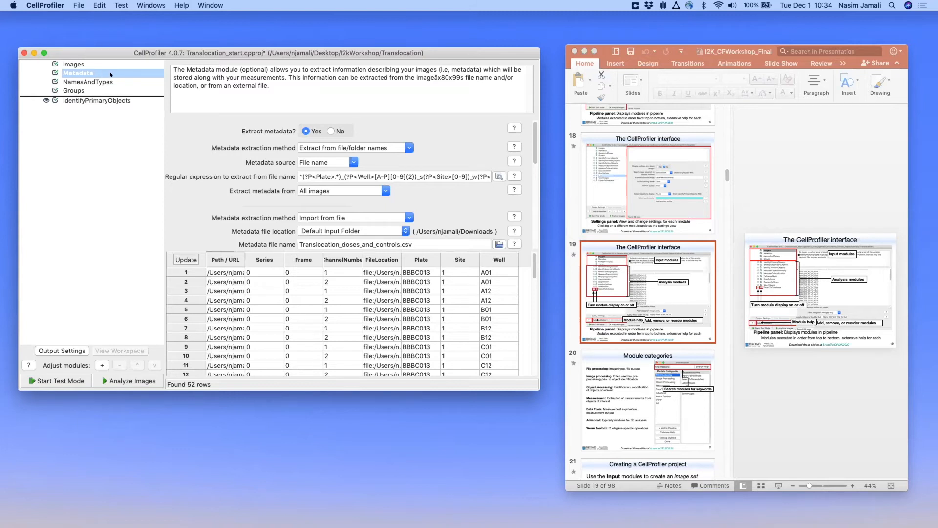
# - Place the Finder file list beside CellProfiler, examine the file name regular expression in its editor, and submit it as it is
pyautogui.moveTo(937, 65); pyautogui.dragTo(653, 81)
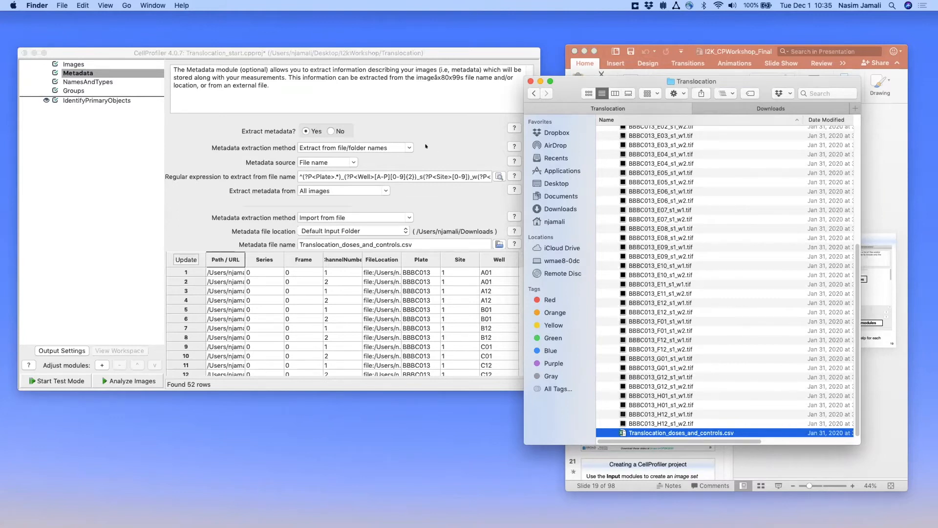
pyautogui.click(455, 169)
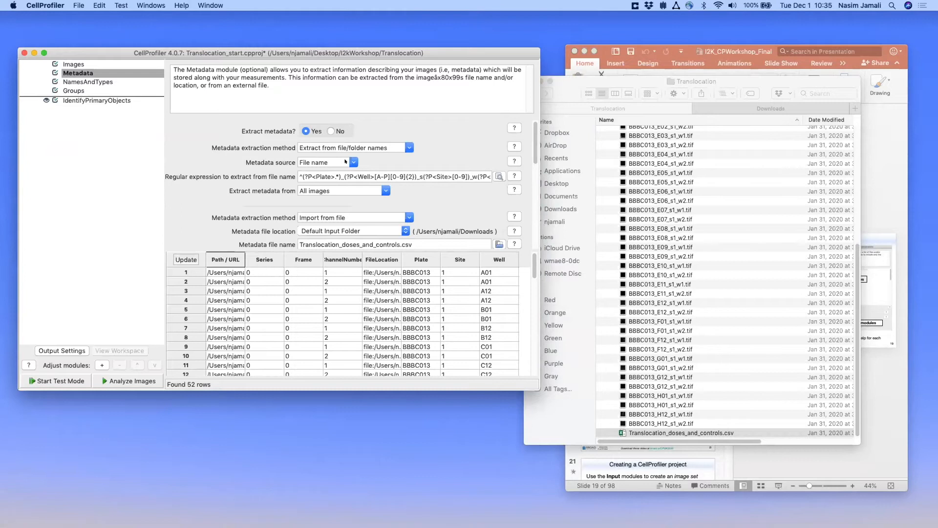
pyautogui.click(498, 176)
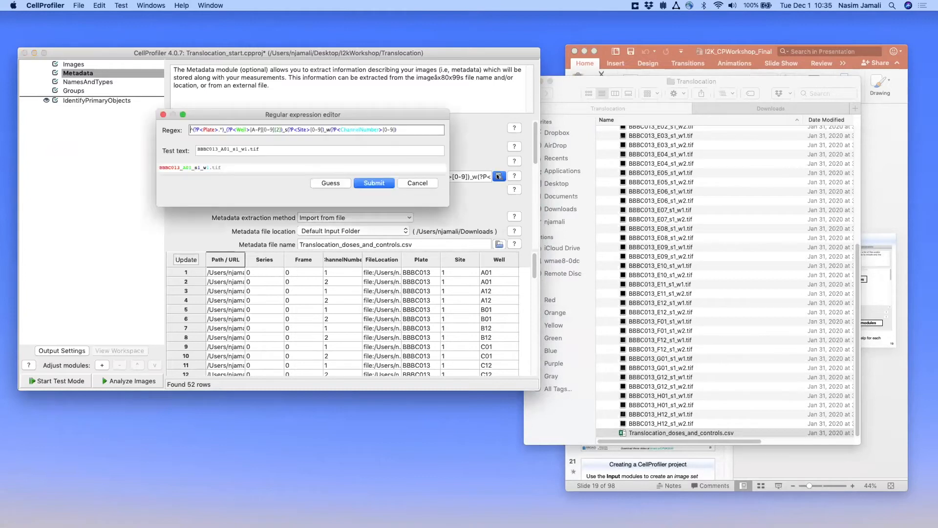
pyautogui.moveTo(229, 113); pyautogui.dragTo(206, 127)
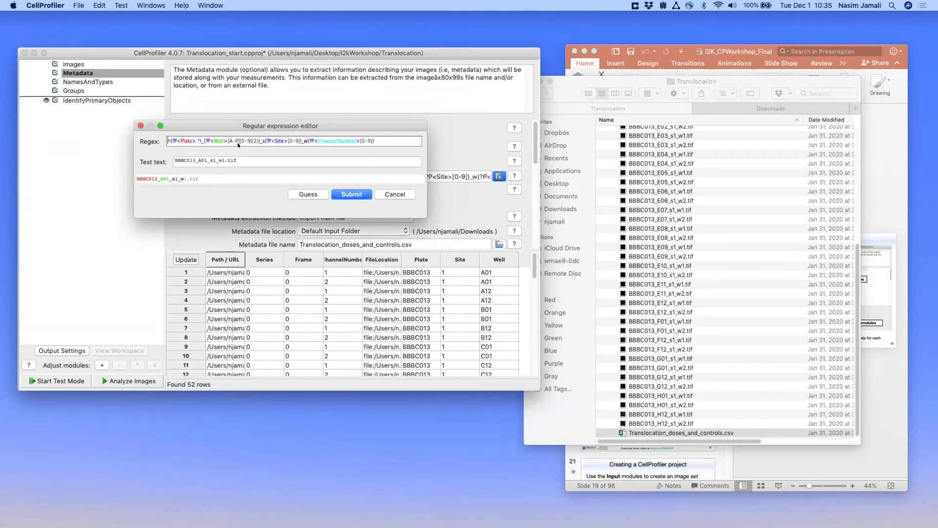
pyautogui.click(660, 168)
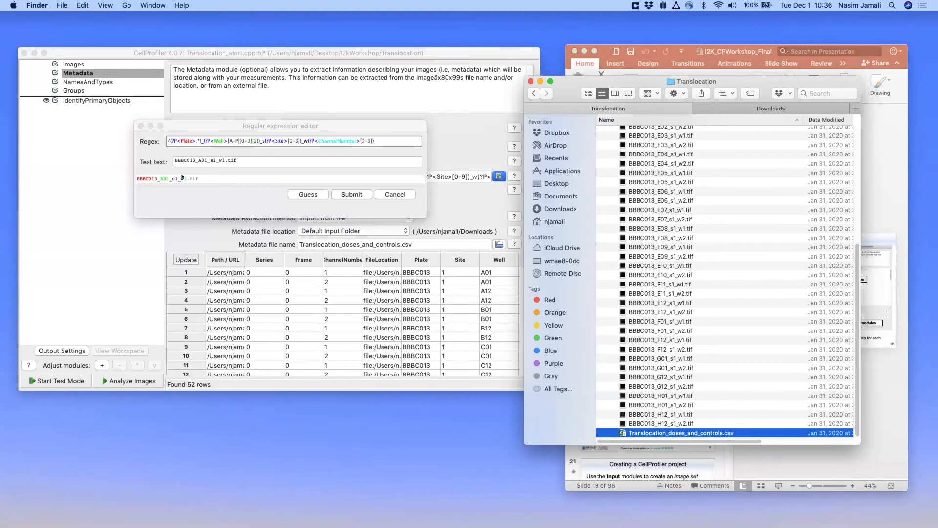
pyautogui.click(341, 194)
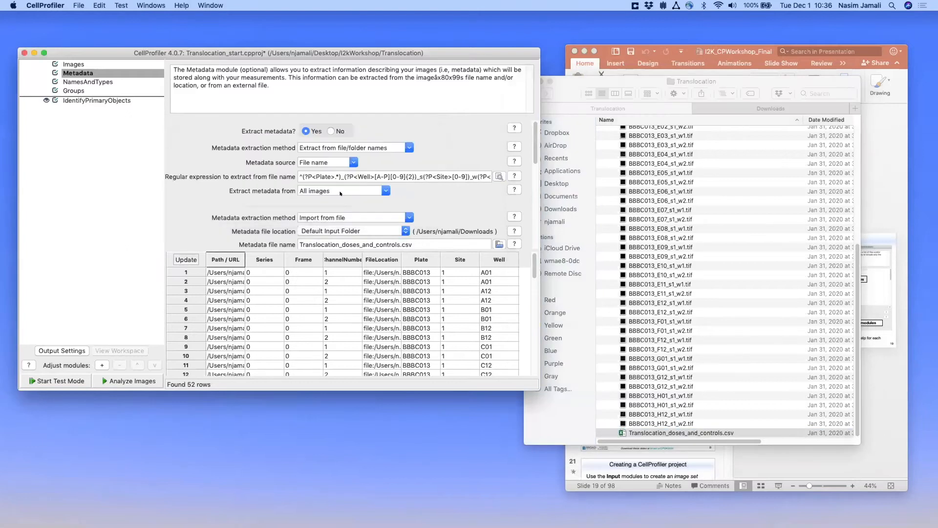
# - Check the Metadata file import settings, open Translocation_doses_and_controls.csv in Excel, and examine its Dose and PosNegCtrls columns at an enlarged zoom
pyautogui.moveTo(533, 159); pyautogui.dragTo(534, 176)
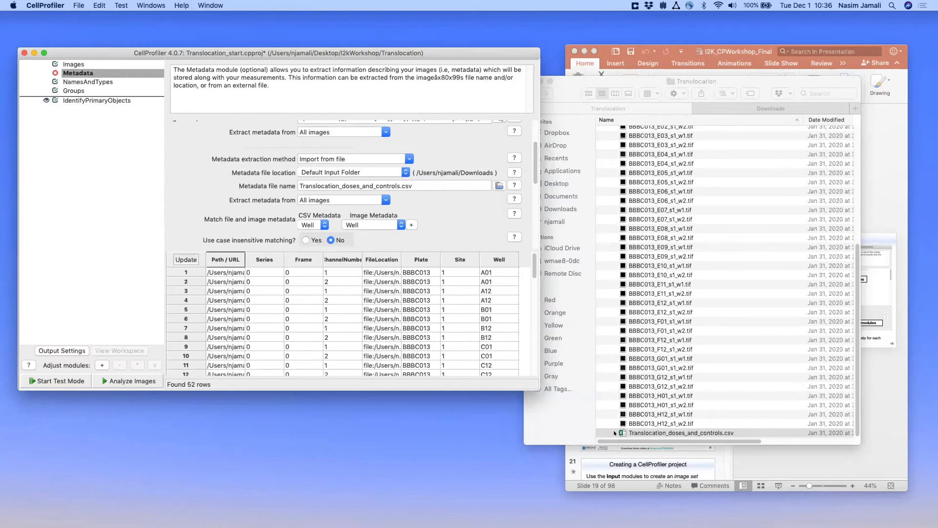
pyautogui.doubleClick(679, 433)
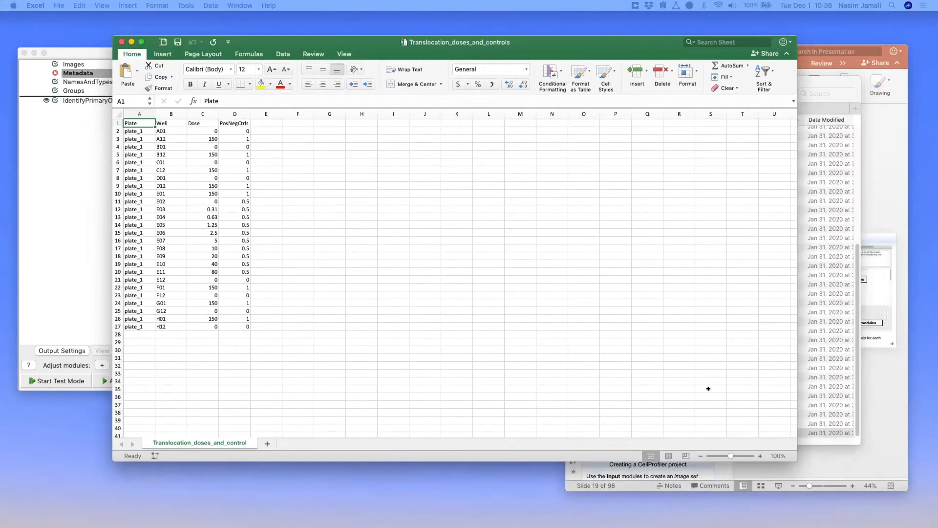
pyautogui.moveTo(730, 456); pyautogui.dragTo(732, 456)
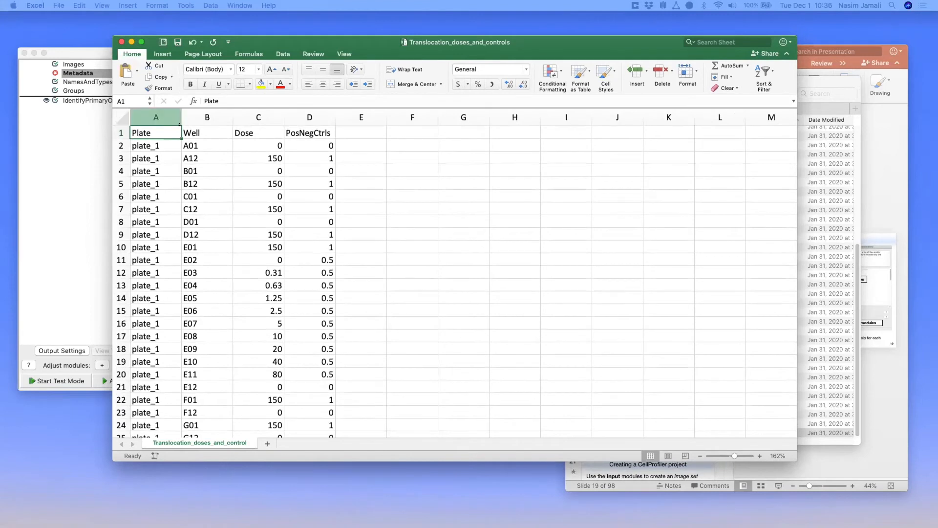
pyautogui.click(255, 141)
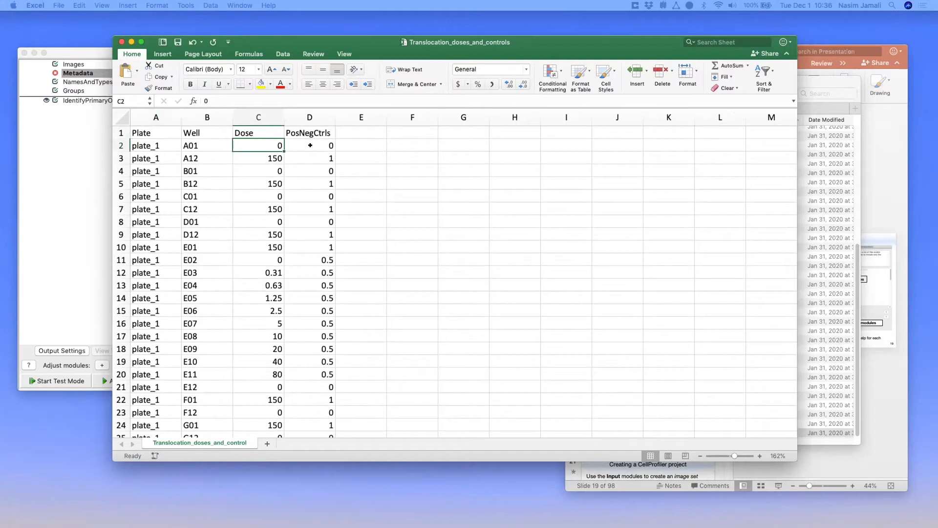
pyautogui.click(304, 154)
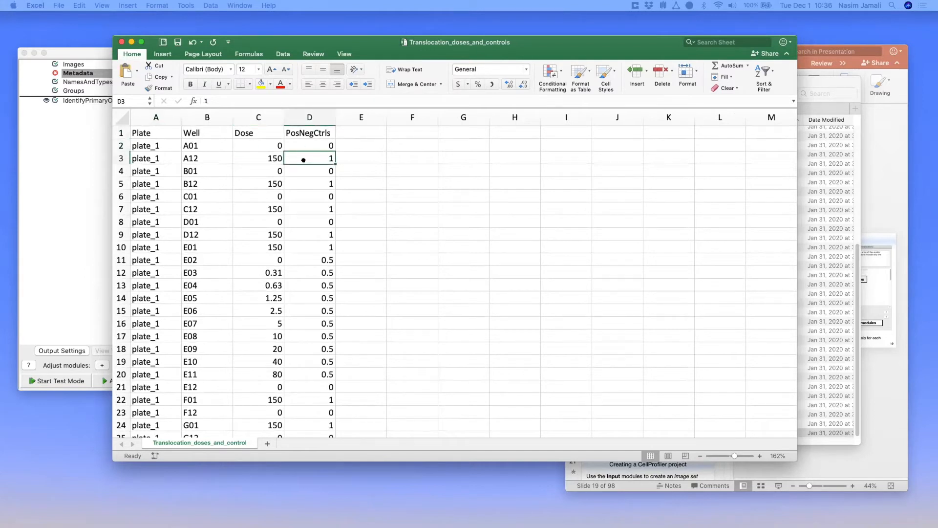
pyautogui.click(310, 145)
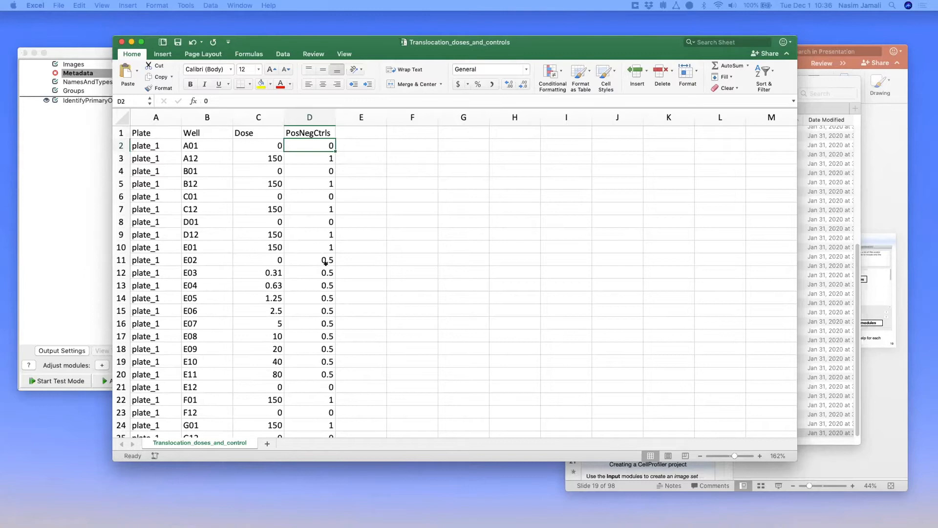
# - Examine the PosNegCtrls and Dose values for wells E02 to E11 in the spreadsheet, and minimize the workbook
pyautogui.moveTo(324, 260); pyautogui.dragTo(317, 373)
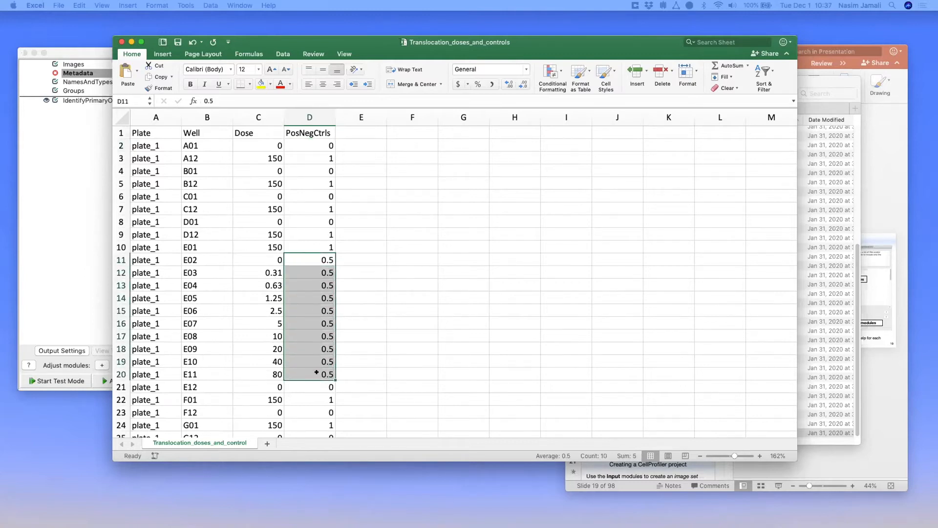
pyautogui.moveTo(264, 259); pyautogui.dragTo(250, 374)
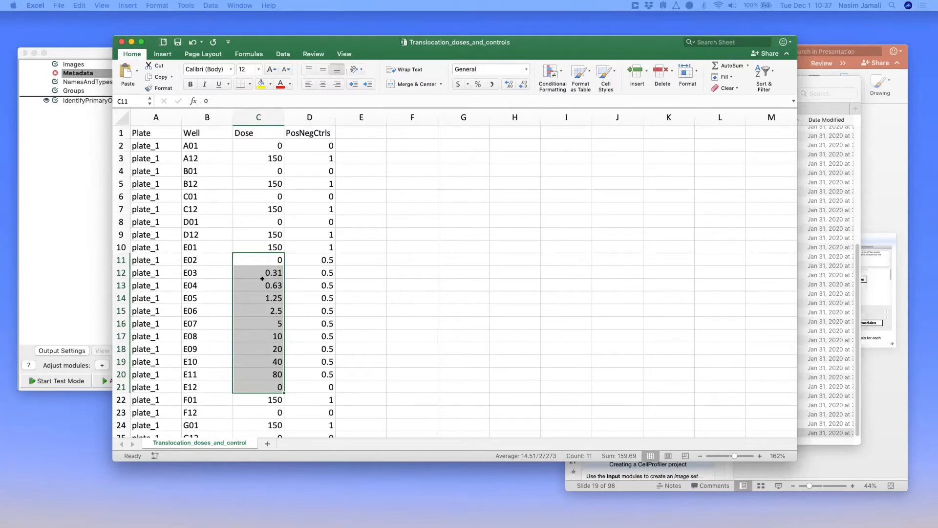
pyautogui.click(366, 255)
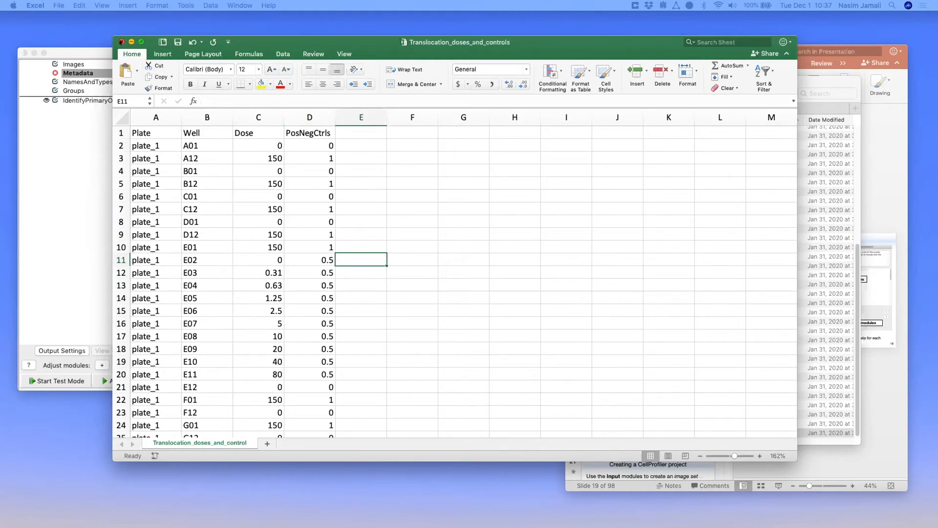
pyautogui.click(132, 42)
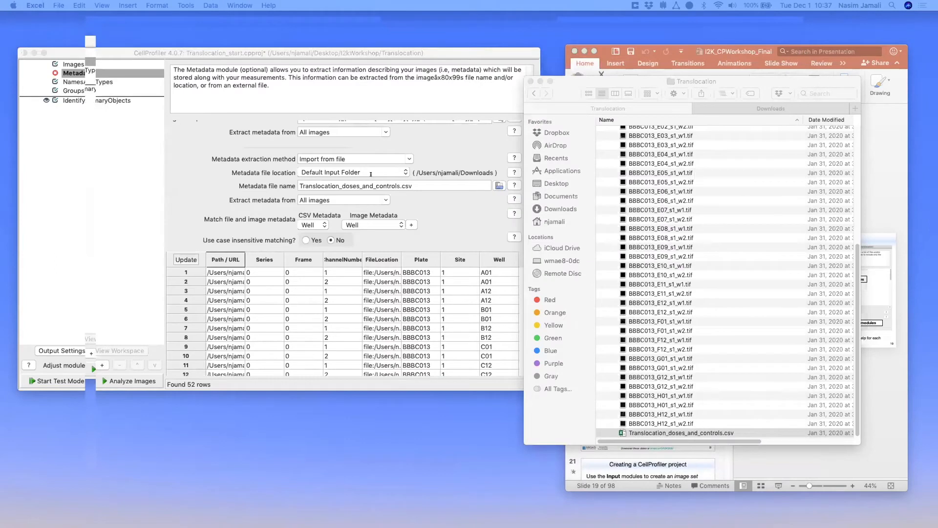
# - In CellProfiler, set the metadata file location to Elsewhere and choose the TranslocationData folder inside I2kWorkshop/Translocation
pyautogui.click(465, 200)
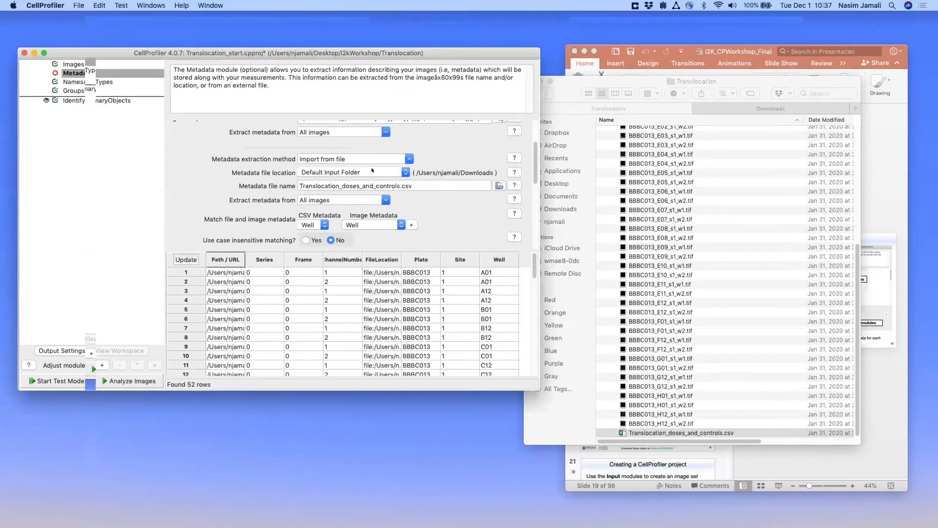
pyautogui.click(402, 170)
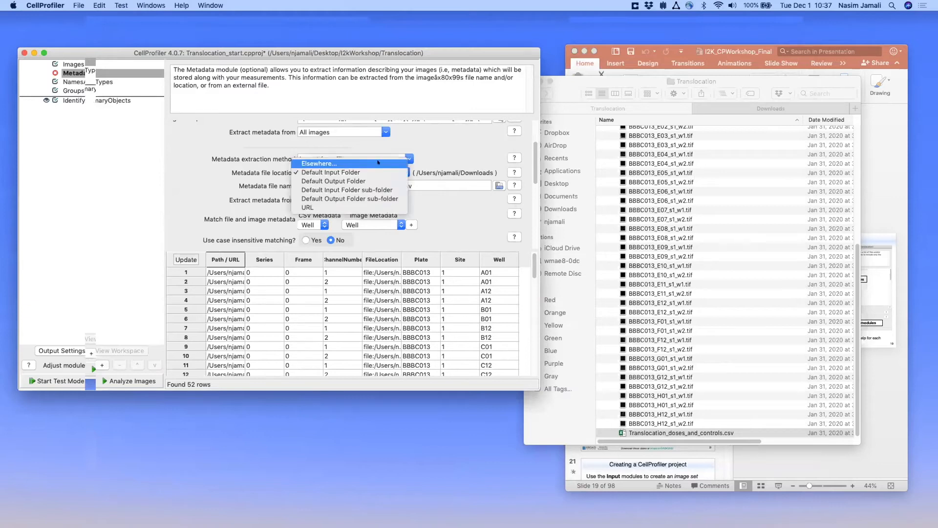
pyautogui.click(353, 162)
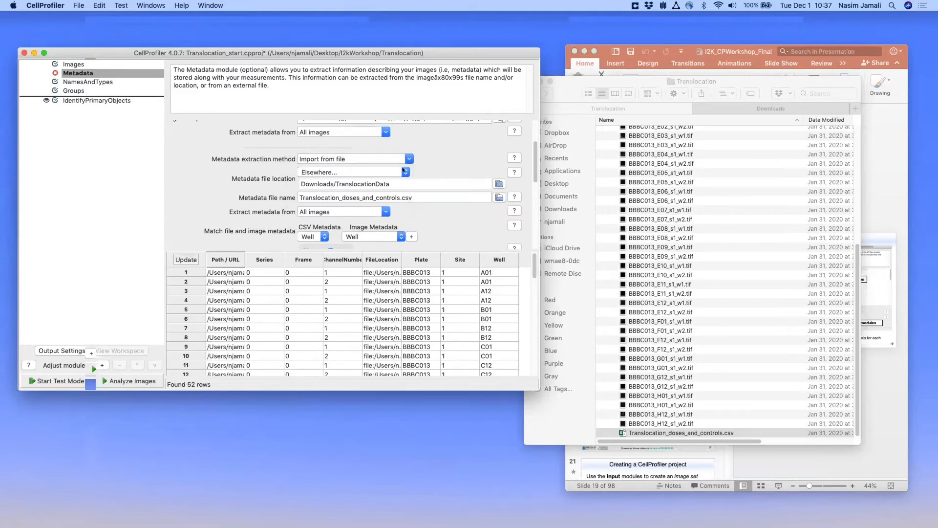
pyautogui.click(499, 184)
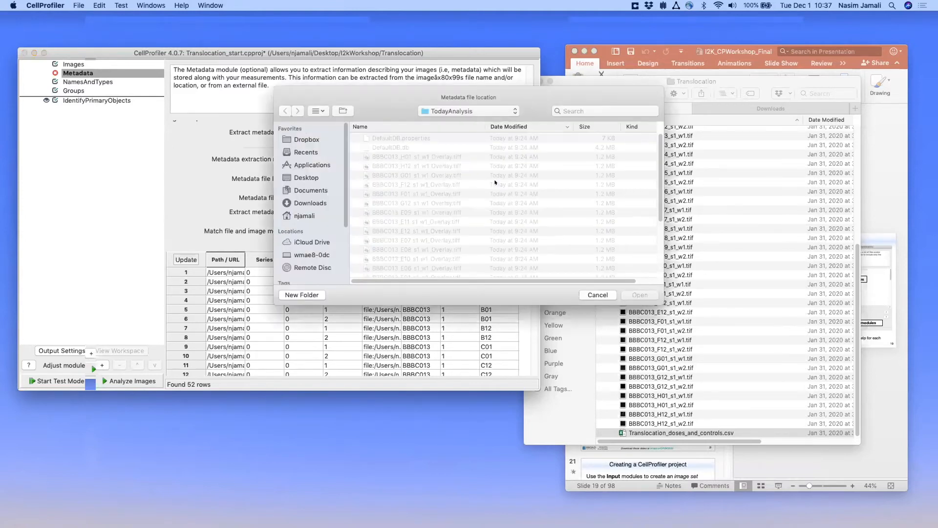
pyautogui.click(506, 108)
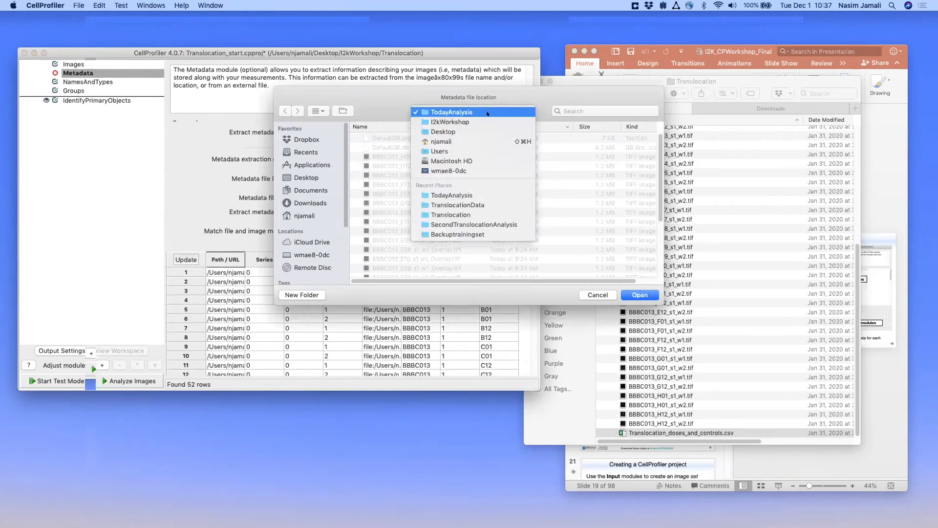
pyautogui.click(473, 122)
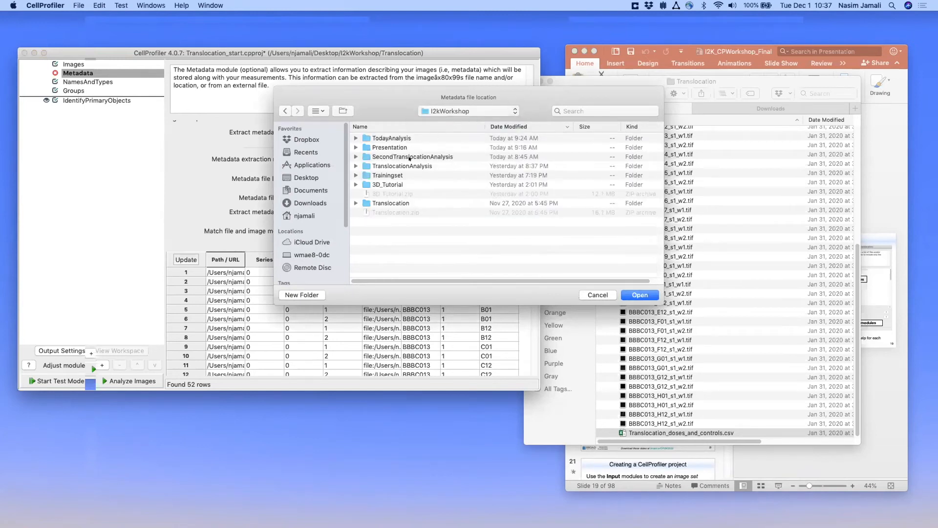
pyautogui.doubleClick(377, 202)
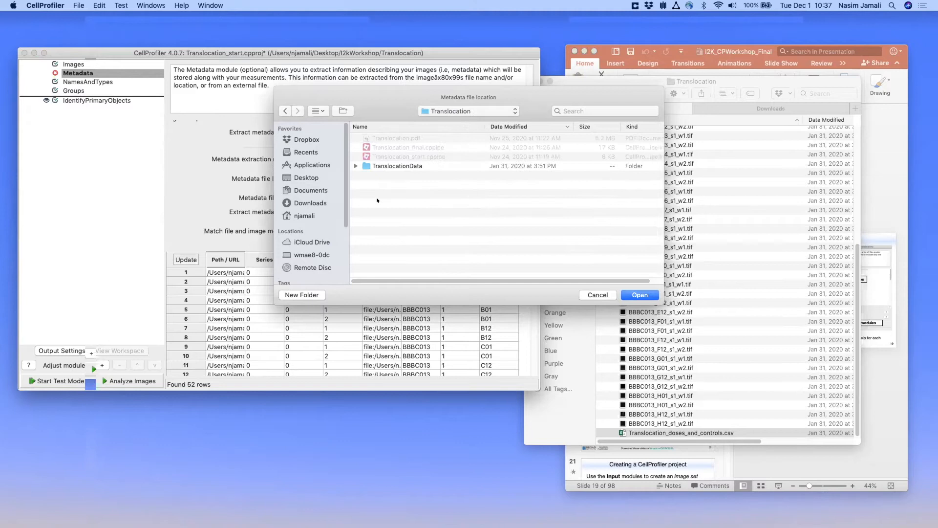
pyautogui.click(370, 166)
pyautogui.press('Return')
# - Select Translocation_doses_and_controls.csv as the metadata file to import
pyautogui.click(499, 197)
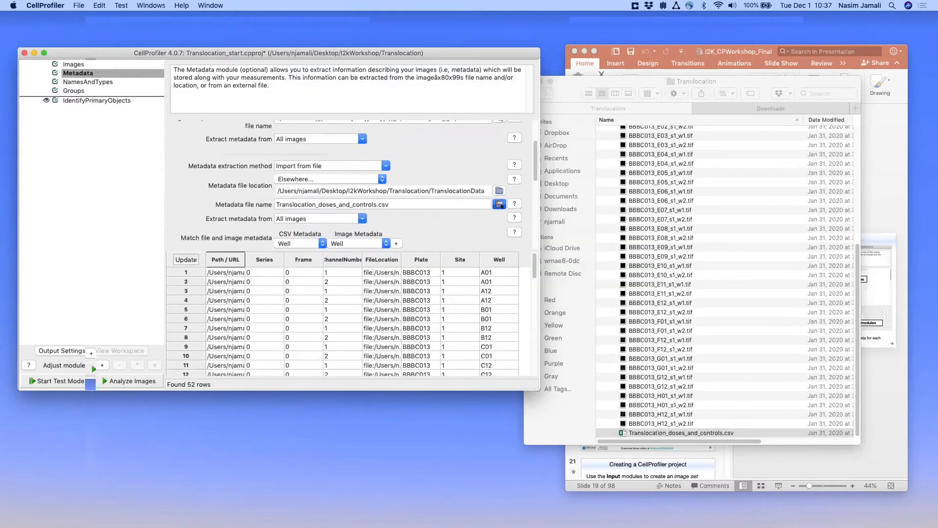
pyautogui.scroll(-5, 439, 200)
pyautogui.click(430, 272)
pyautogui.click(640, 294)
# - Check the Well matching and the data type of each metadata key, and update the metadata table
pyautogui.scroll(-3, 534, 184)
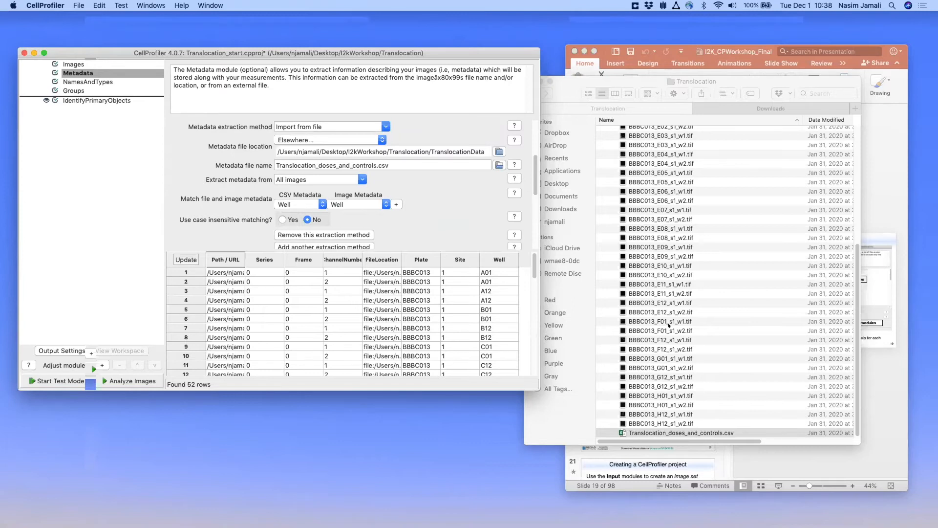
pyautogui.scroll(-5, 519, 182)
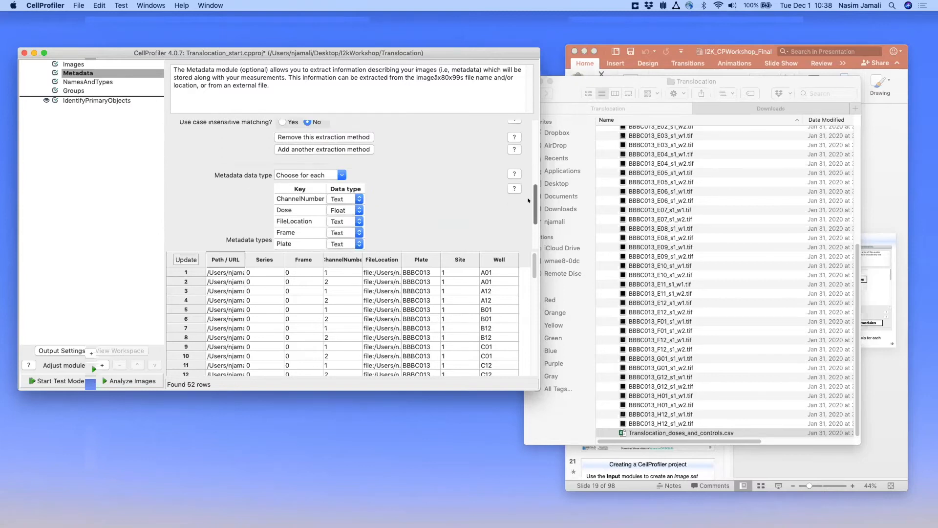
pyautogui.scroll(-1, 528, 201)
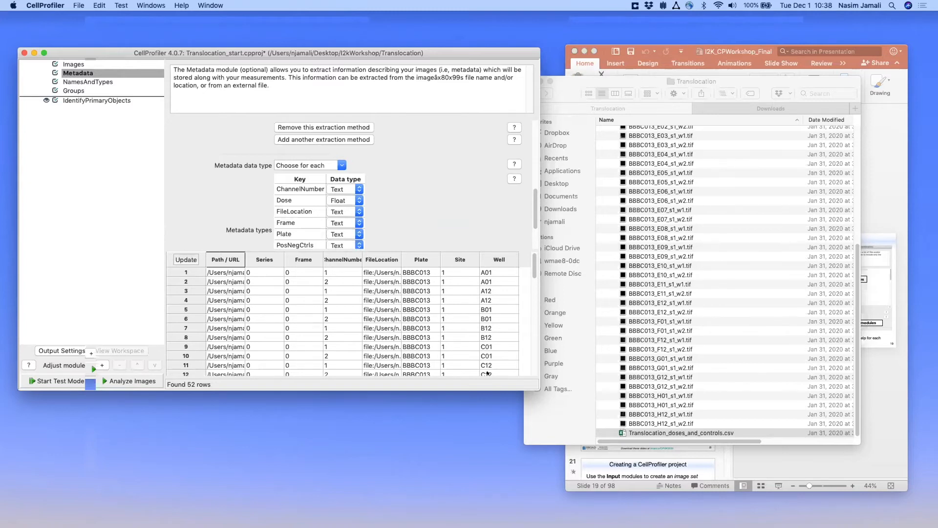
pyautogui.scroll(5, 527, 207)
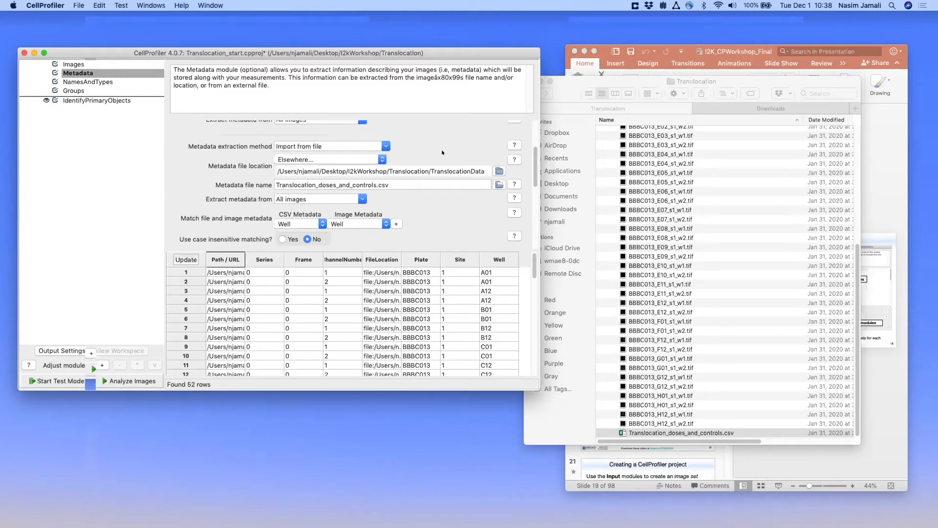
pyautogui.scroll(4, 534, 160)
pyautogui.scroll(-10, 299, 200)
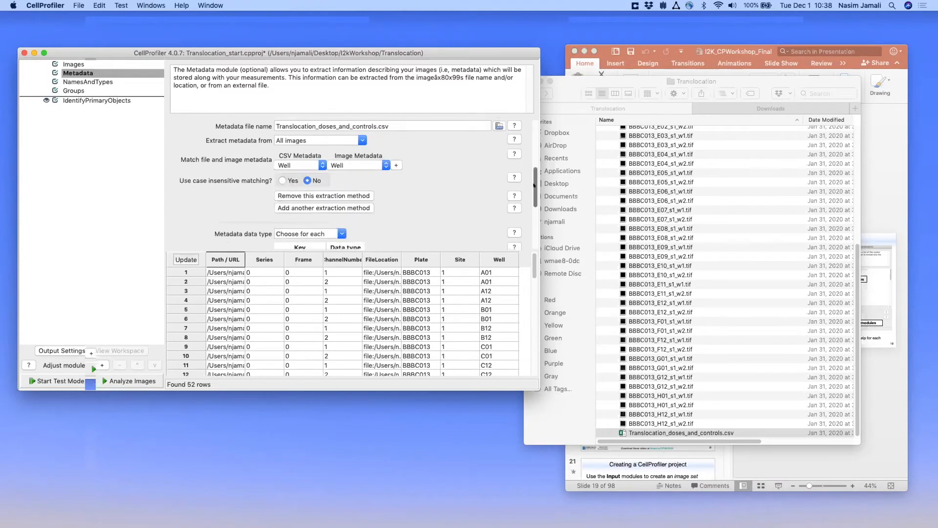
pyautogui.click(185, 259)
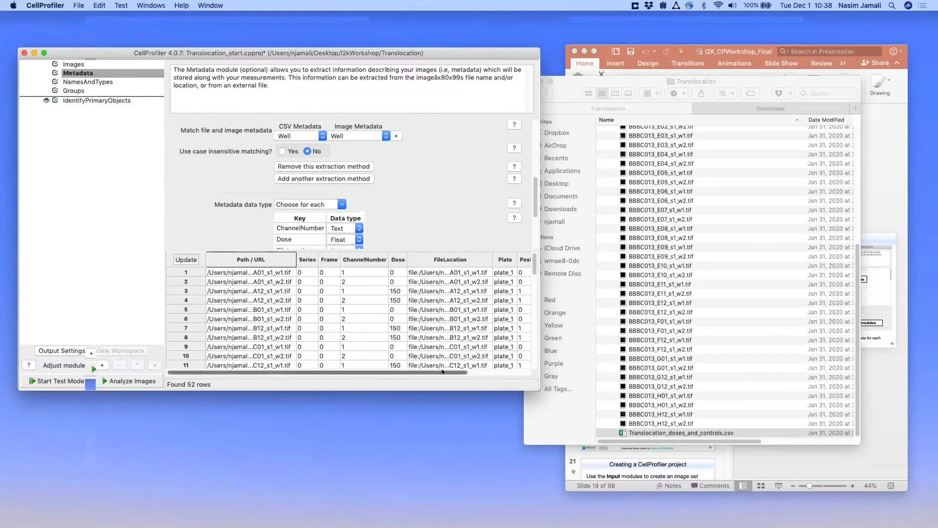
# - Enlarge the CellProfiler window and review the metadata table's Dose, Plate, PosNegCtrls, Site and Well columns along with the import settings
pyautogui.hscroll(3, 510, 278)
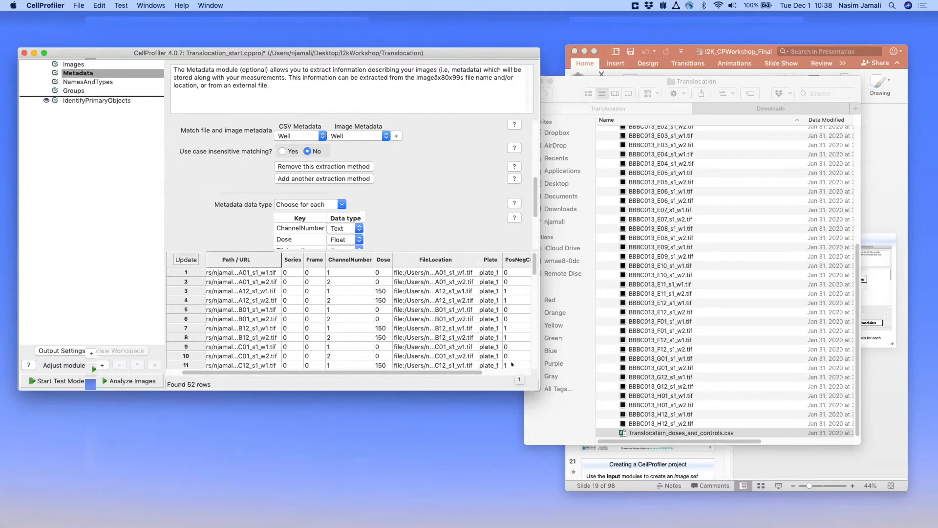
pyautogui.moveTo(534, 386); pyautogui.dragTo(589, 448)
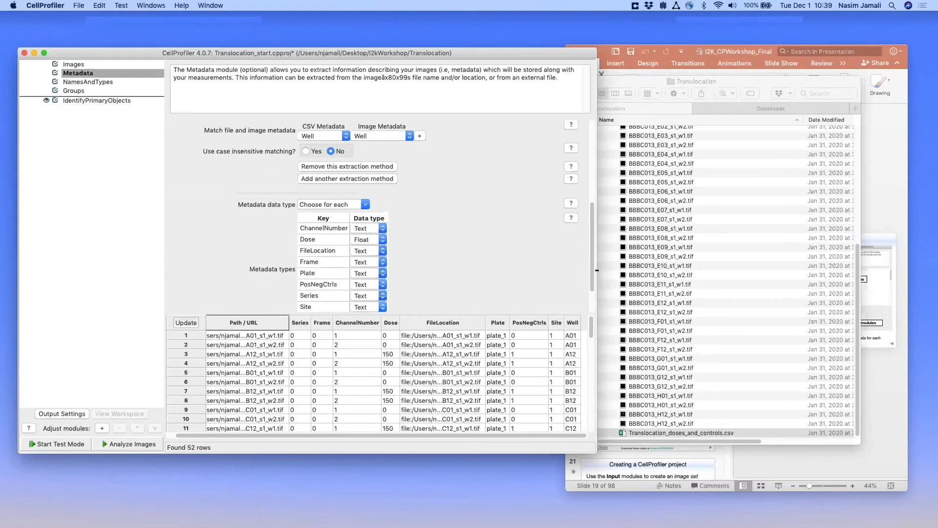
pyautogui.scroll(-2, 590, 325)
pyautogui.moveTo(590, 325)
pyautogui.mouseDown()
pyautogui.moveTo(596, 394)
pyautogui.moveTo(590, 323)
pyautogui.mouseUp()
pyautogui.scroll(5, 427, 192)
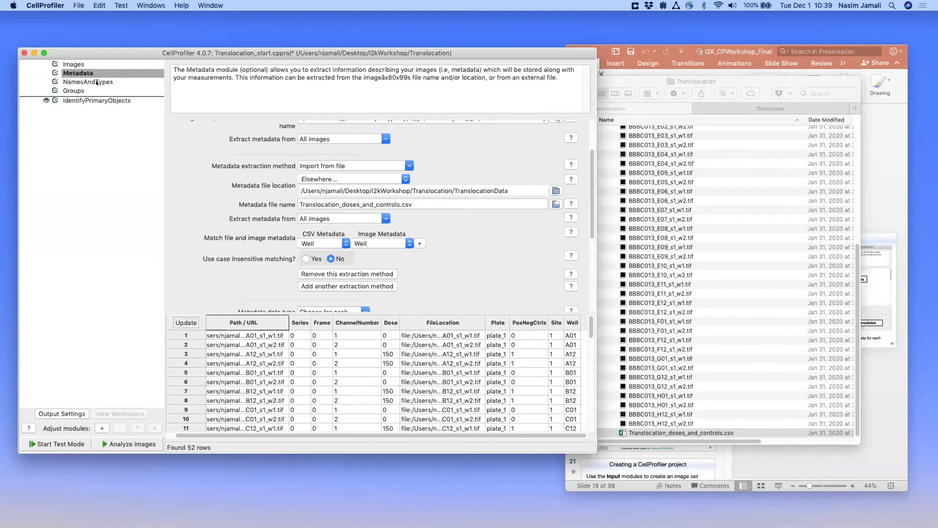
# - Review the w2 rawDNA and w1 rawGFP rules in NamesAndTypes, compare them with the Metadata settings, and update the image set list
pyautogui.click(96, 82)
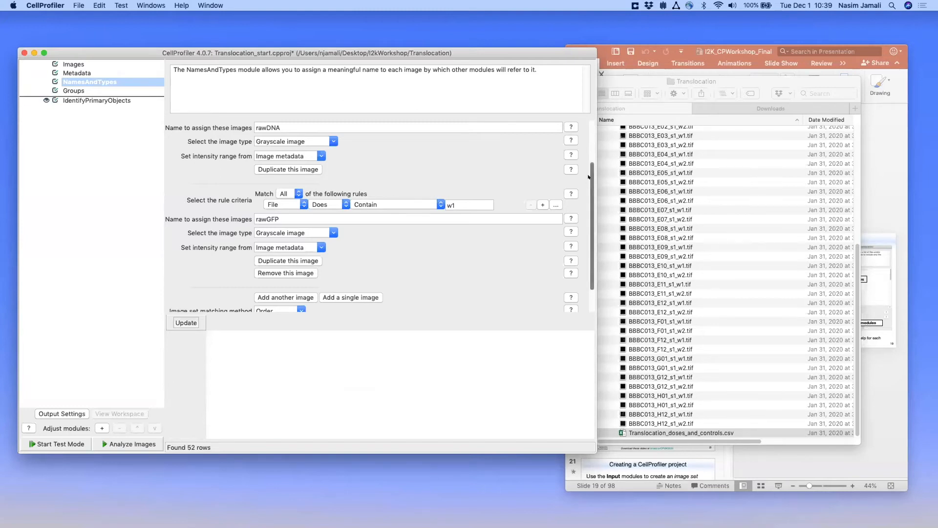
pyautogui.moveTo(589, 176); pyautogui.dragTo(589, 136)
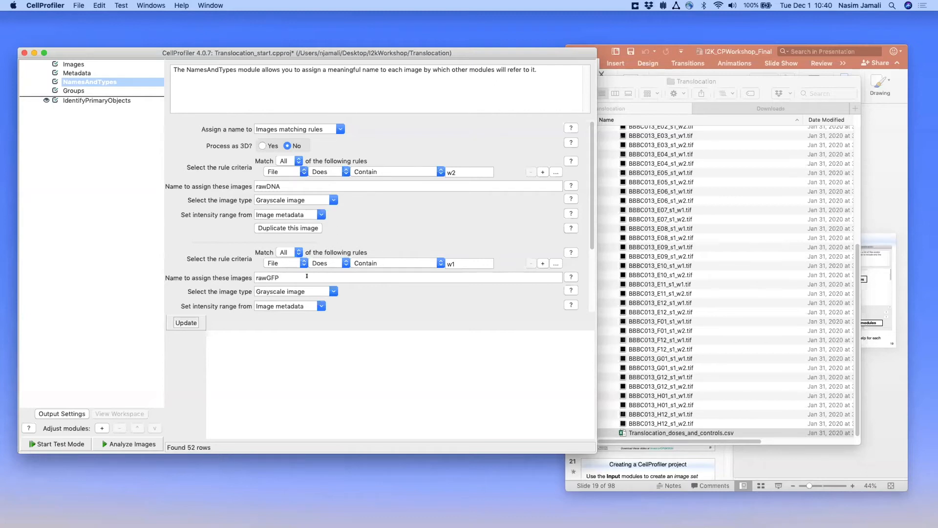
pyautogui.click(185, 323)
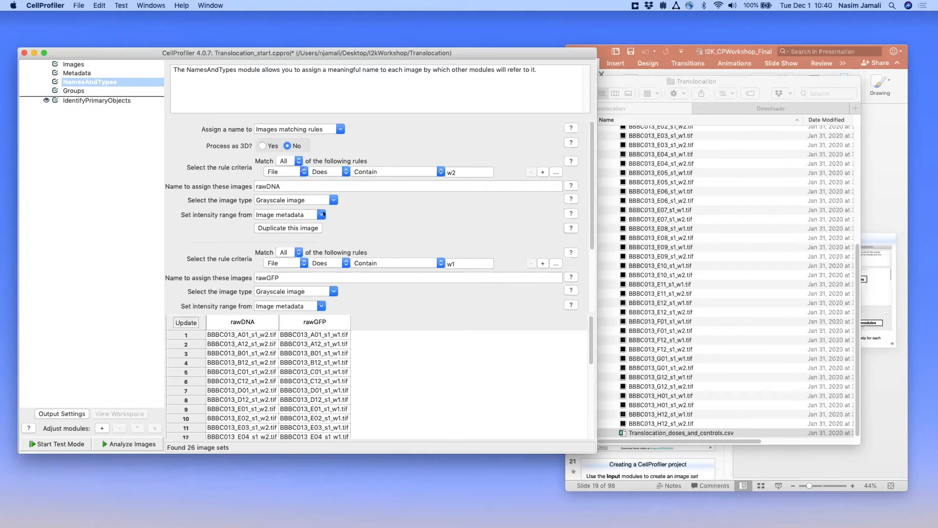
pyautogui.click(81, 74)
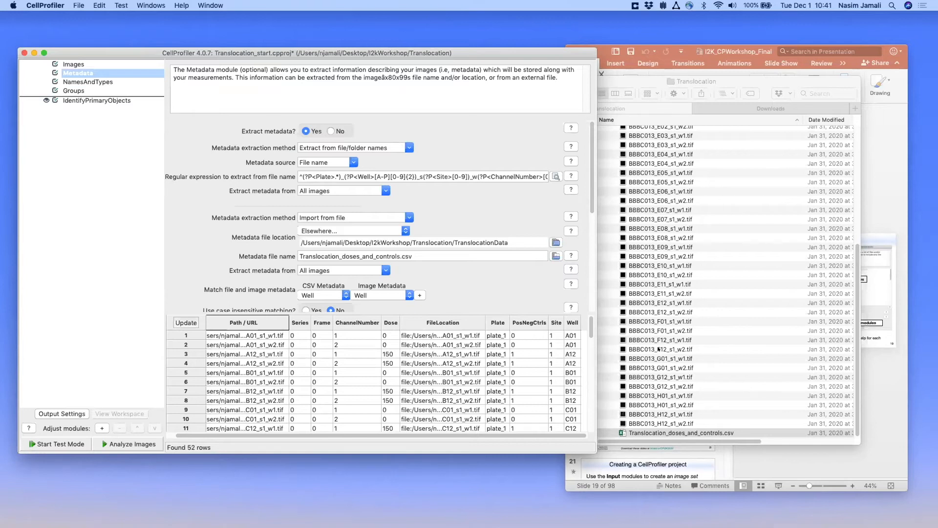
pyautogui.click(103, 82)
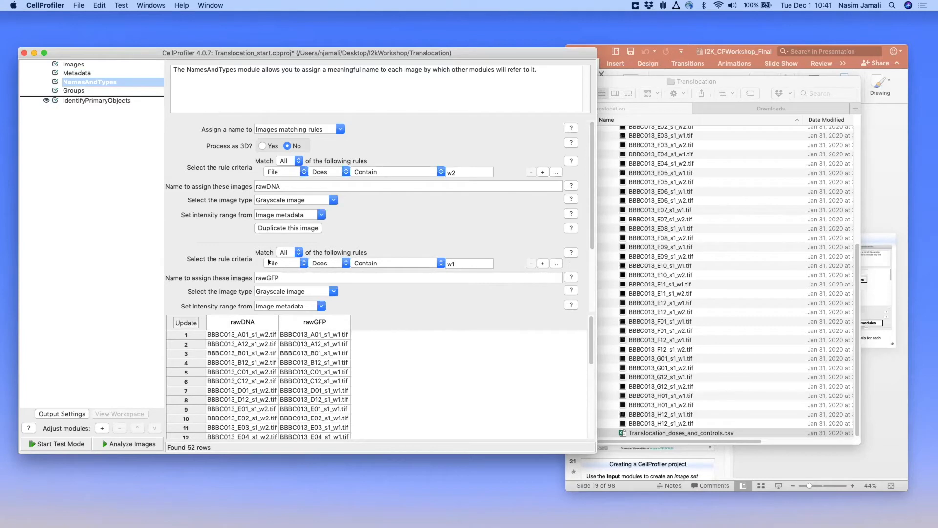
pyautogui.click(184, 323)
# - Check the Groups module's image grouping setting and make the CellProfiler window narrower
pyautogui.click(74, 90)
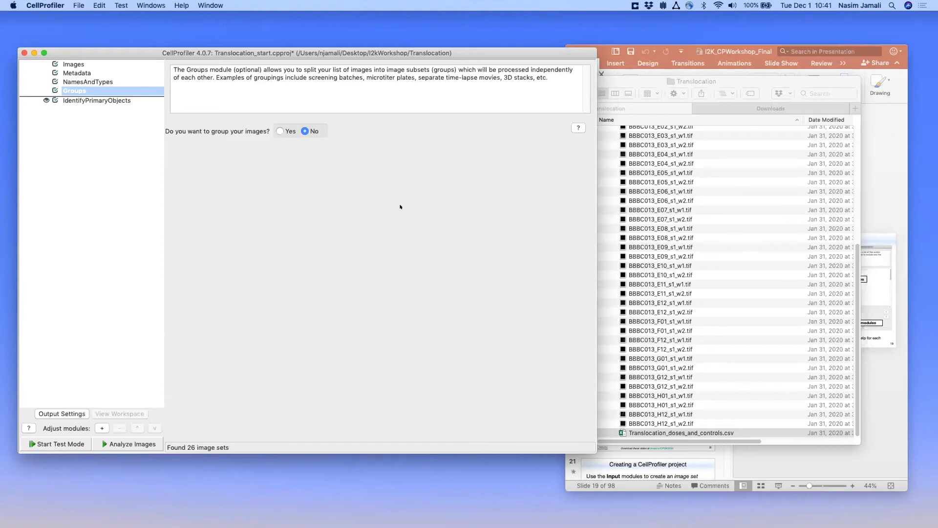
pyautogui.moveTo(591, 45); pyautogui.dragTo(523, 53)
# - Switch to the I2K_CPWorkshop_Final presentation in PowerPoint, start the slide show at slide 19, and advance to its "Turn module on or off" callout
pyautogui.click(684, 45)
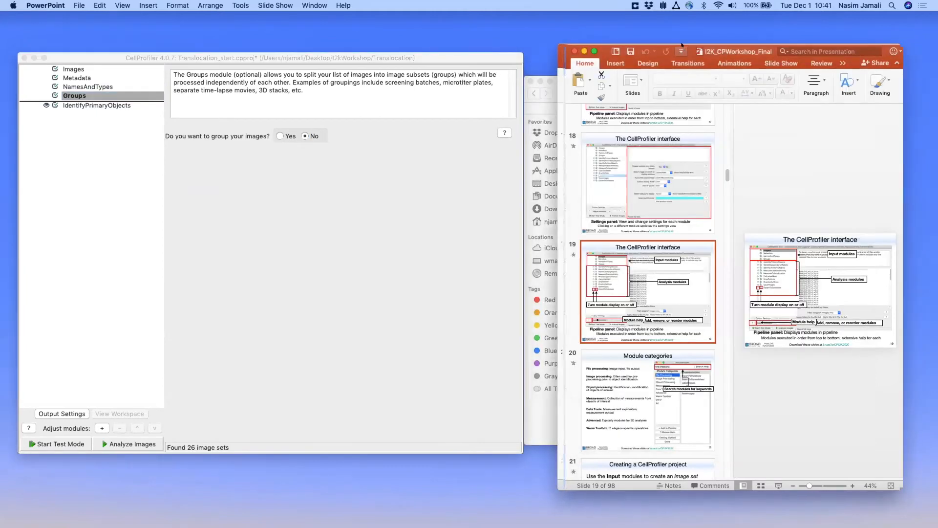
pyautogui.moveTo(685, 45); pyautogui.dragTo(600, 45)
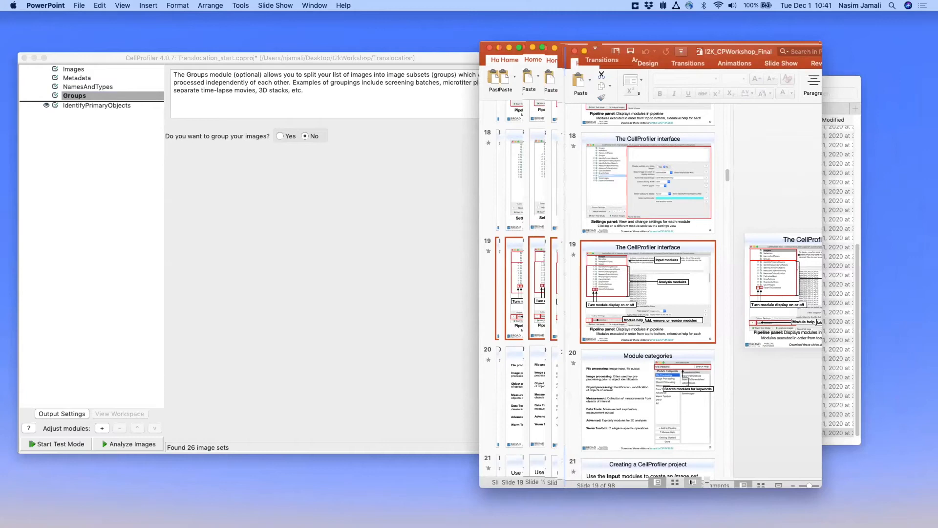
pyautogui.click(691, 482)
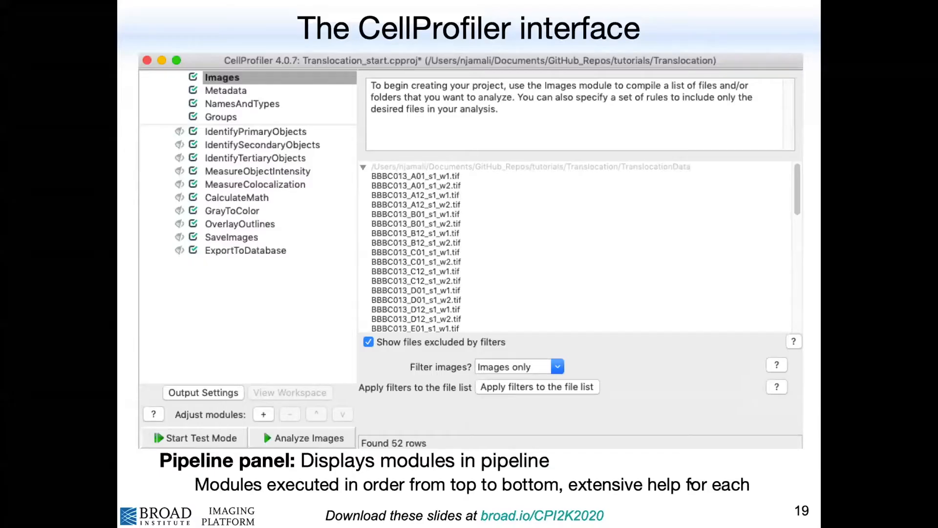
pyautogui.press('Right')
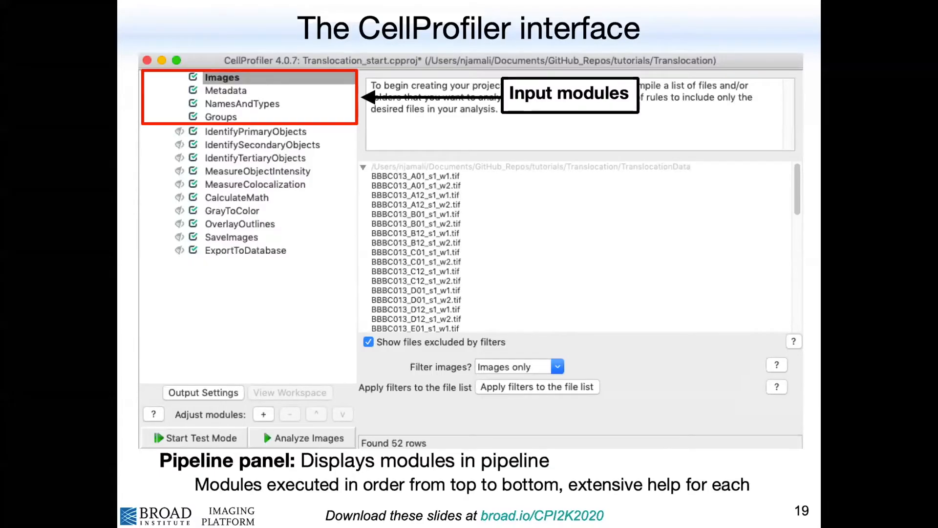
pyautogui.press('Right')
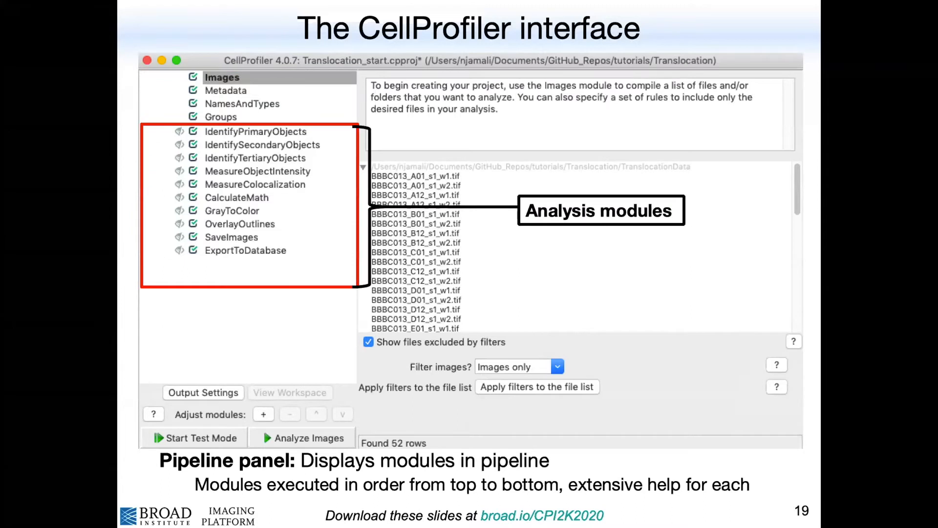
pyautogui.press('Right')
pyautogui.press('Right')
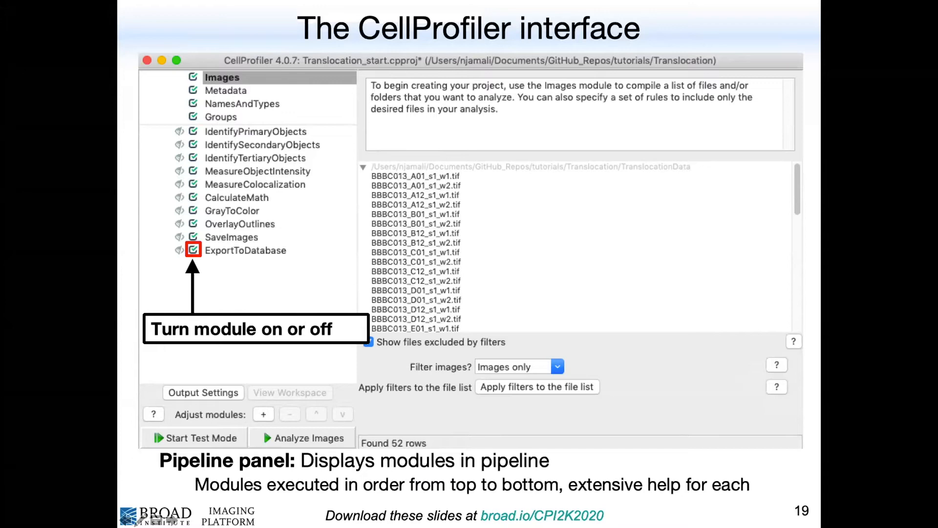
# - Switch back from the running slide show to the CellProfiler project window
pyautogui.hotkey('ctrl', 'Up')
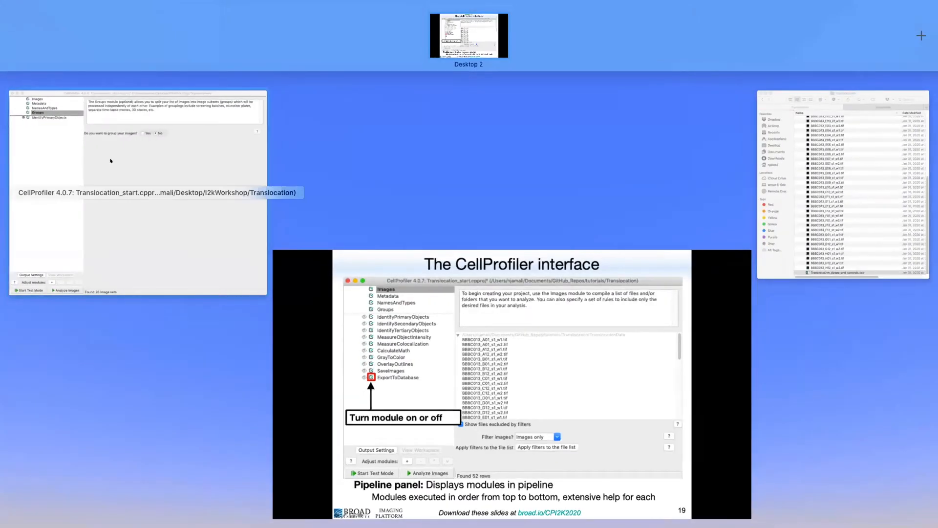
pyautogui.click(110, 161)
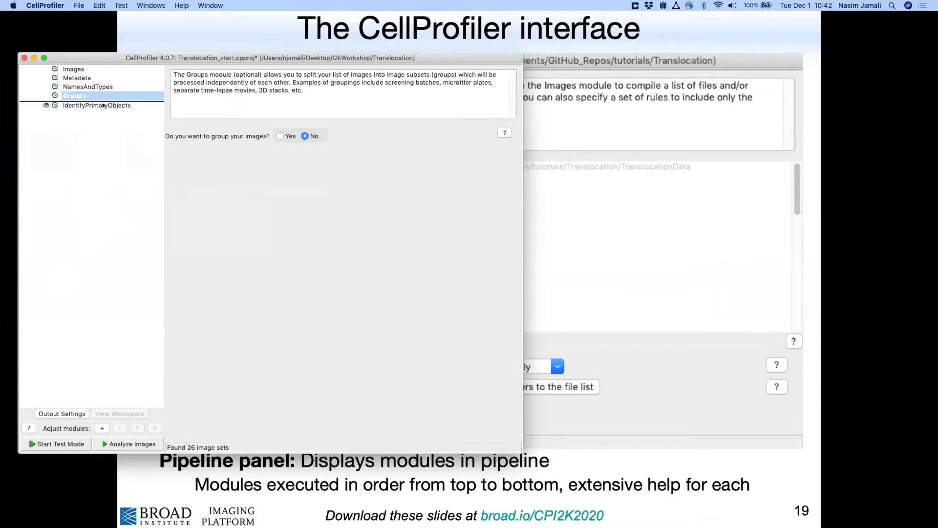
# - Review the settings of the IdentifyPrimaryObjects module, glance at the running slide show and return to the CellProfiler project window
pyautogui.click(104, 106)
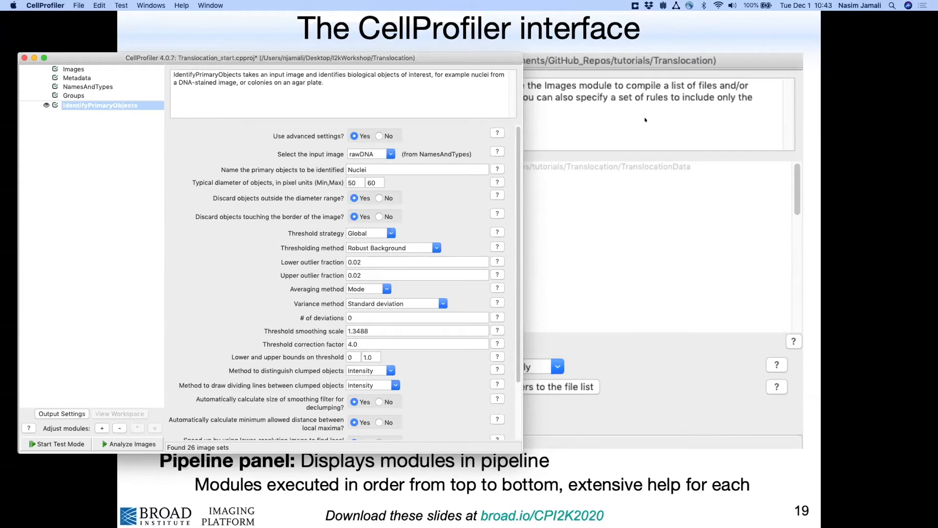
pyautogui.click(644, 120)
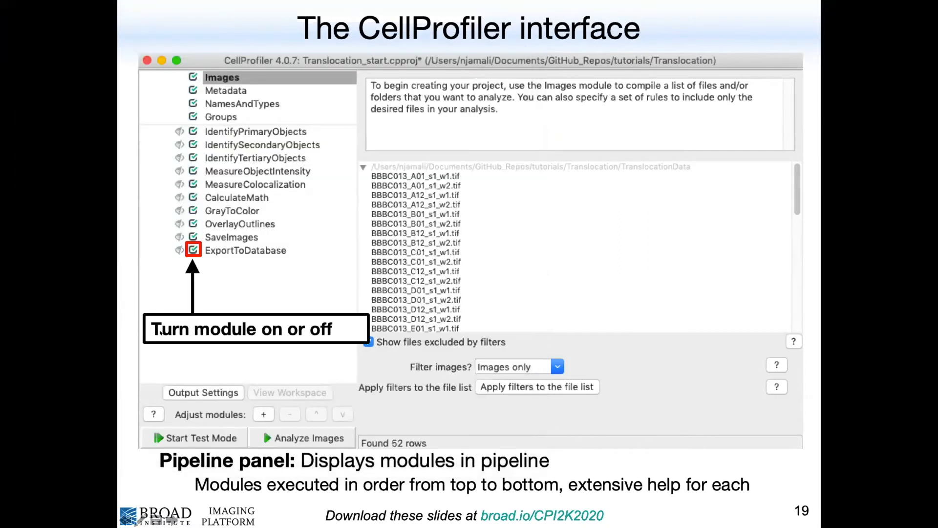
pyautogui.hotkey('ctrl', 'Up')
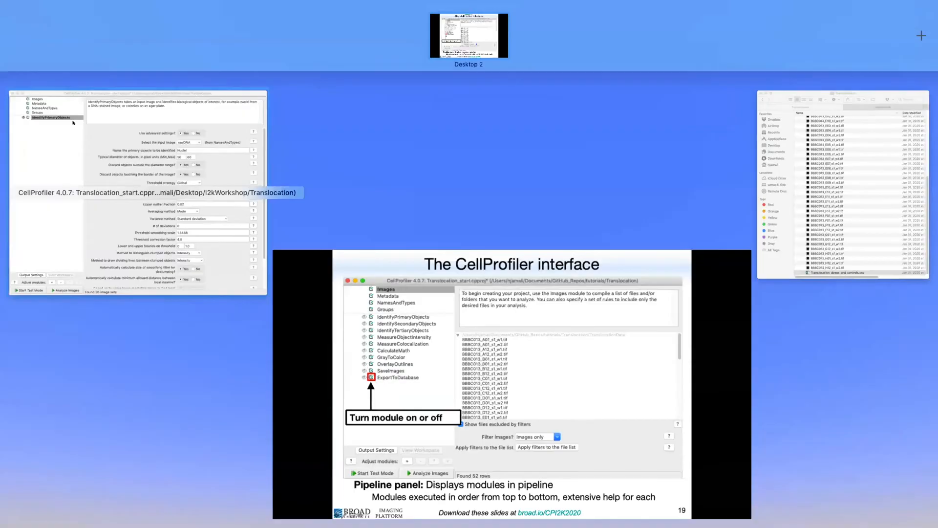
pyautogui.click(73, 122)
# - Browse the Object Processing modules available to add and search the module list for "identify"
pyautogui.click(101, 427)
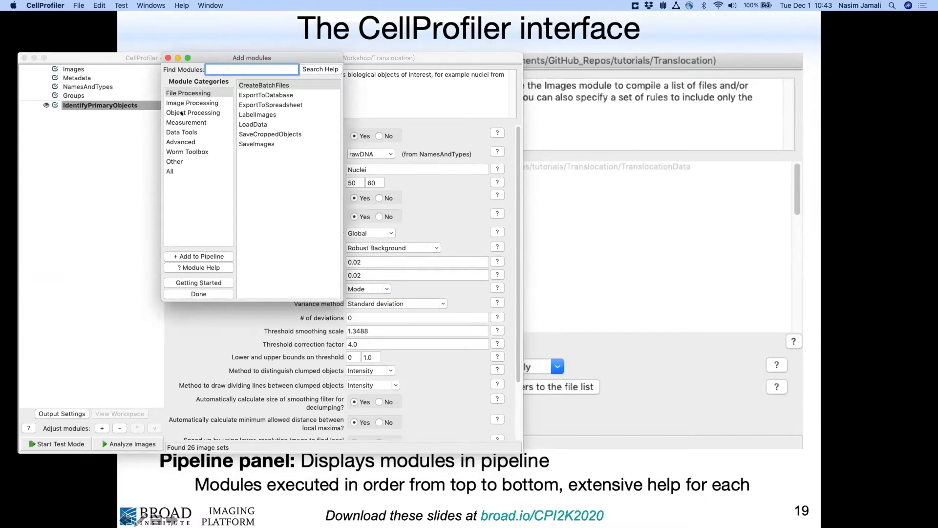
pyautogui.click(182, 114)
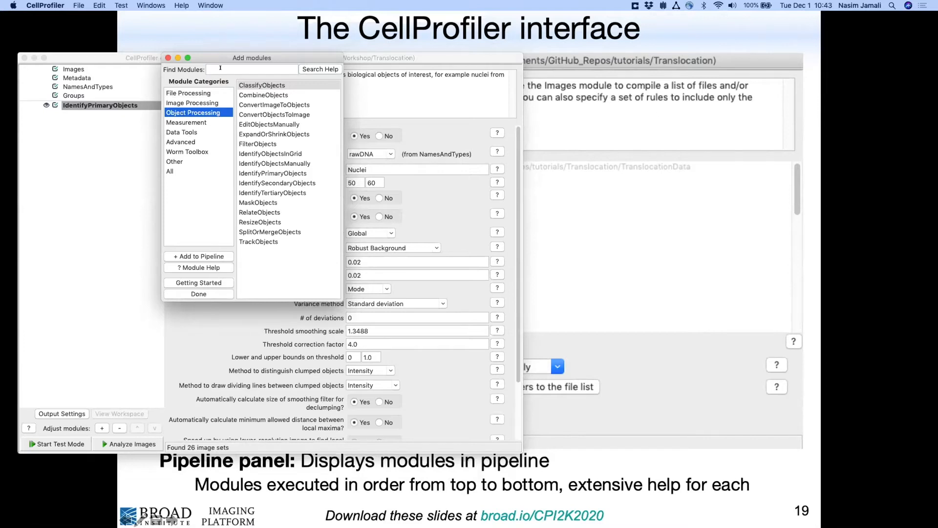
pyautogui.click(230, 68)
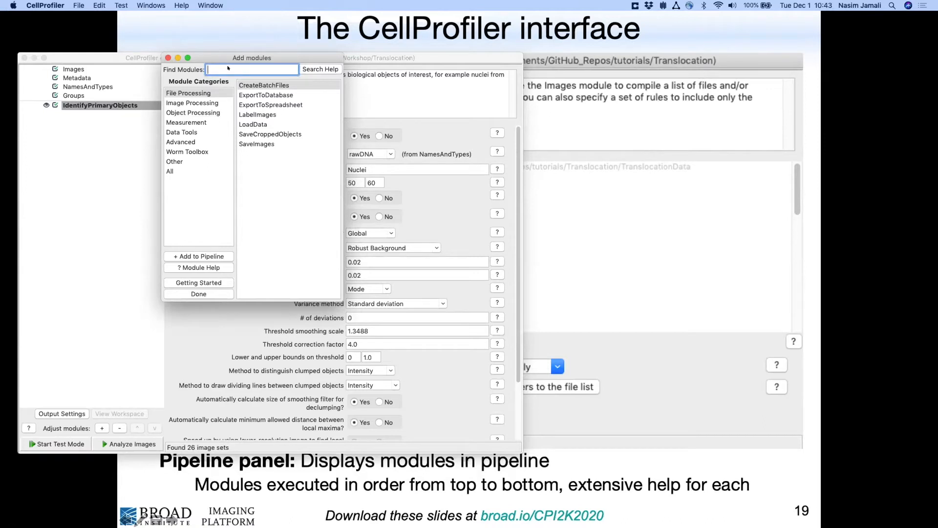
pyautogui.write('identify')
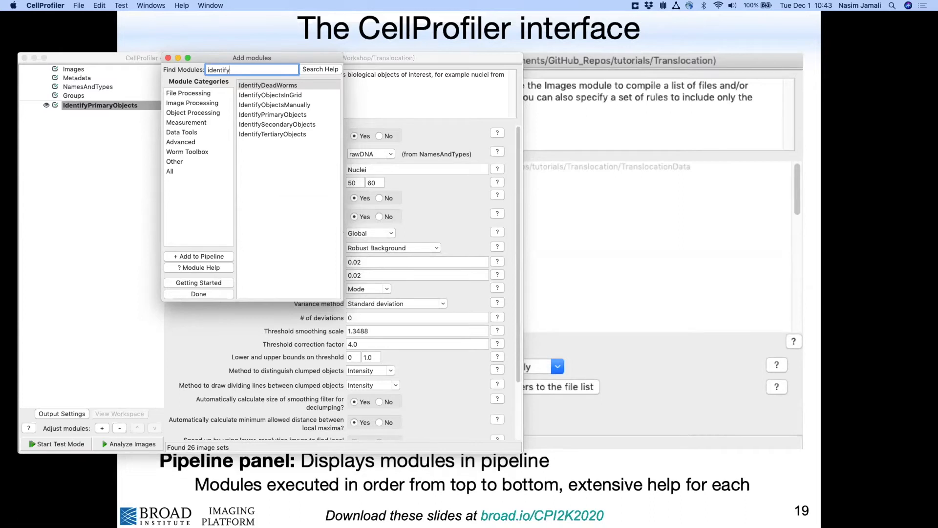
pyautogui.hotkey('ctrl', 'Up')
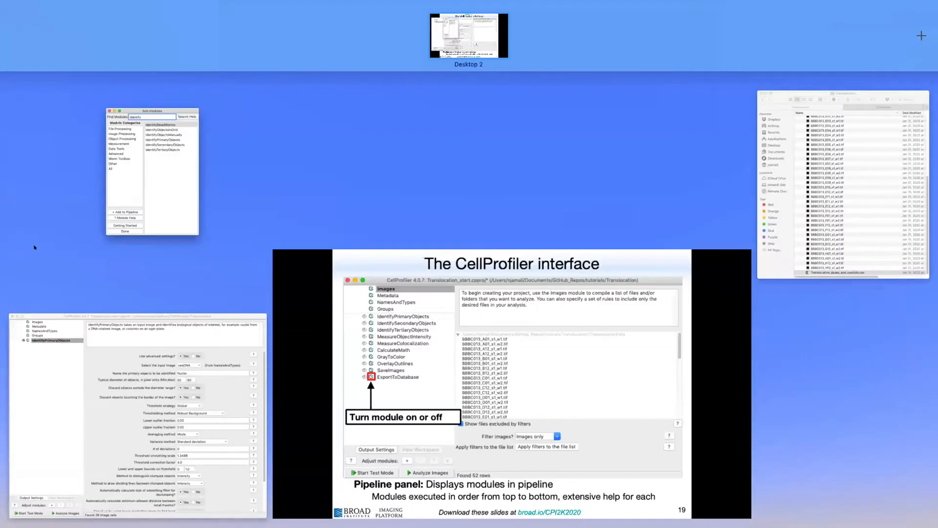
pyautogui.click(120, 184)
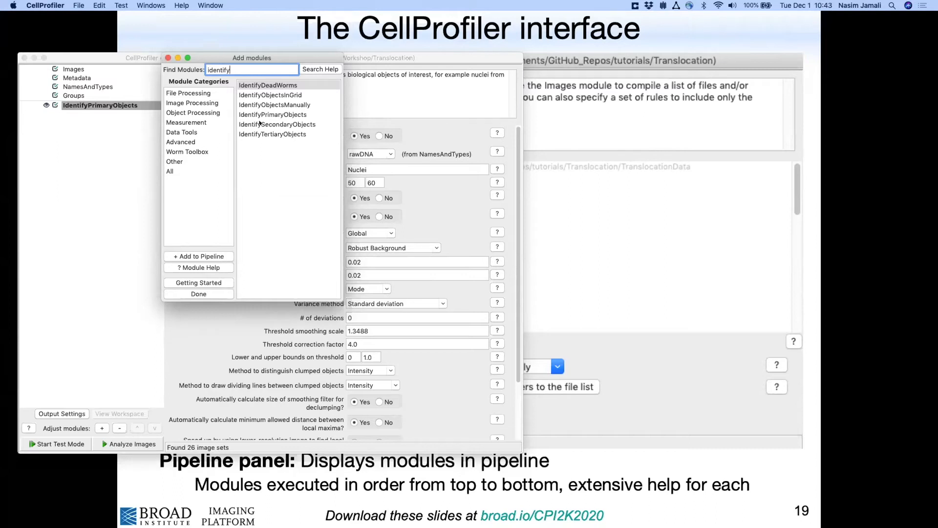
# - Clear the module search and add IdentifySecondaryObjects from the Object Processing category to the pipeline
pyautogui.press('BackSpace')
pyautogui.press('BackSpace')
pyautogui.press('BackSpace')
pyautogui.press('BackSpace')
pyautogui.press('BackSpace')
pyautogui.press('BackSpace')
pyautogui.press('BackSpace')
pyautogui.press('BackSpace')
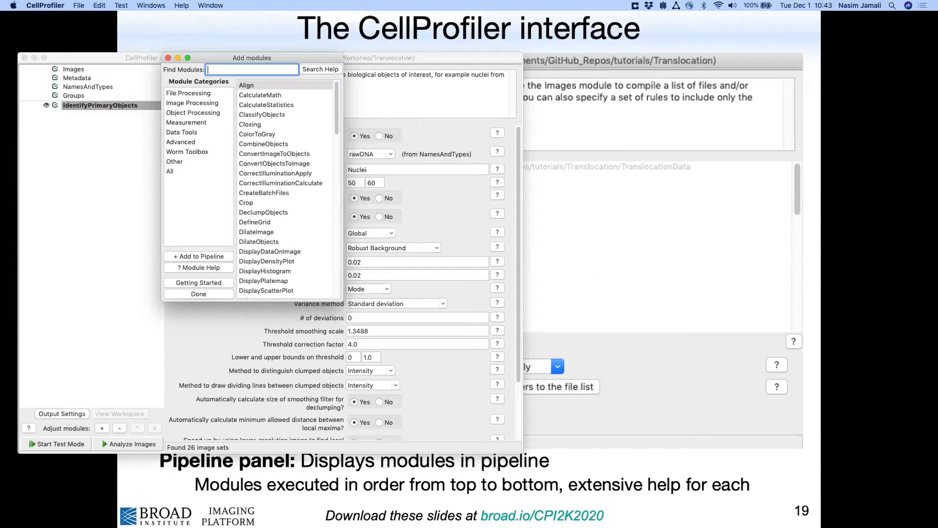
pyautogui.click(183, 113)
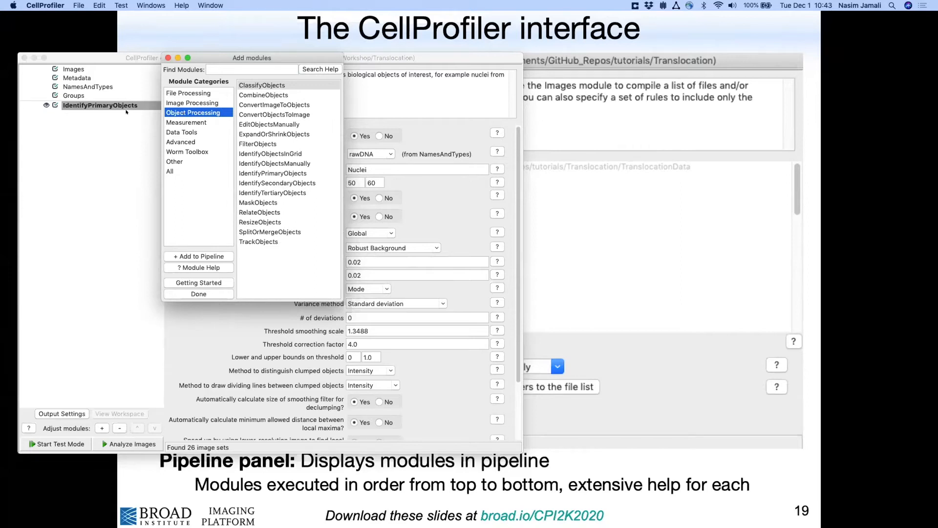
pyautogui.click(255, 183)
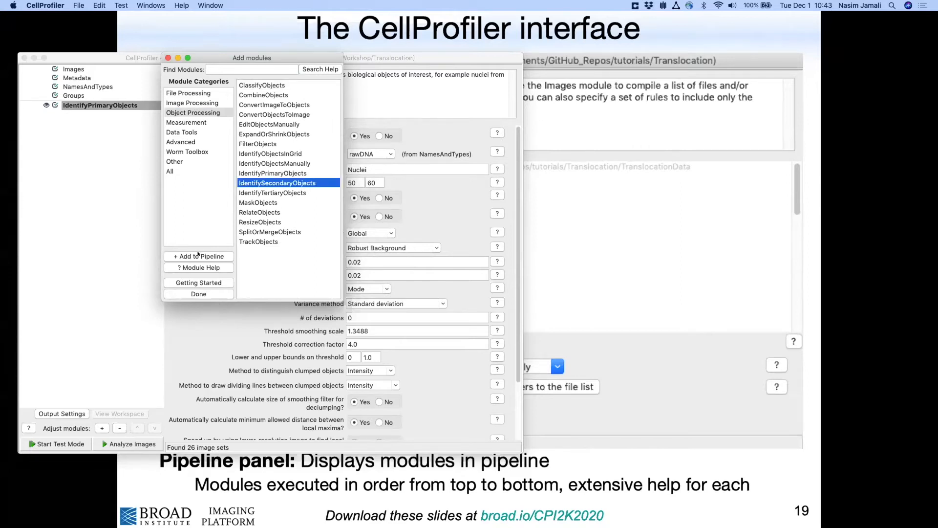
pyautogui.click(198, 255)
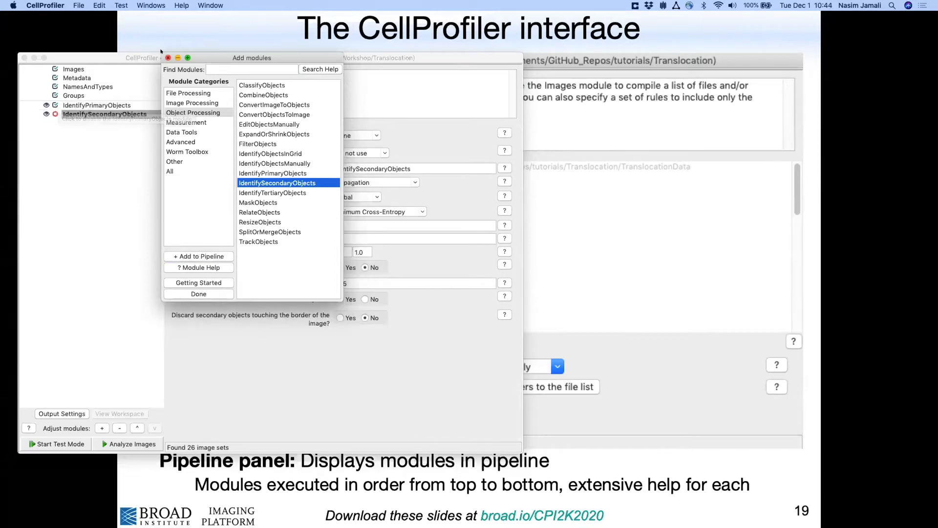
# - Move IdentifySecondaryObjects above IdentifyPrimaryObjects and back below it, and remove it from the pipeline
pyautogui.click(98, 105)
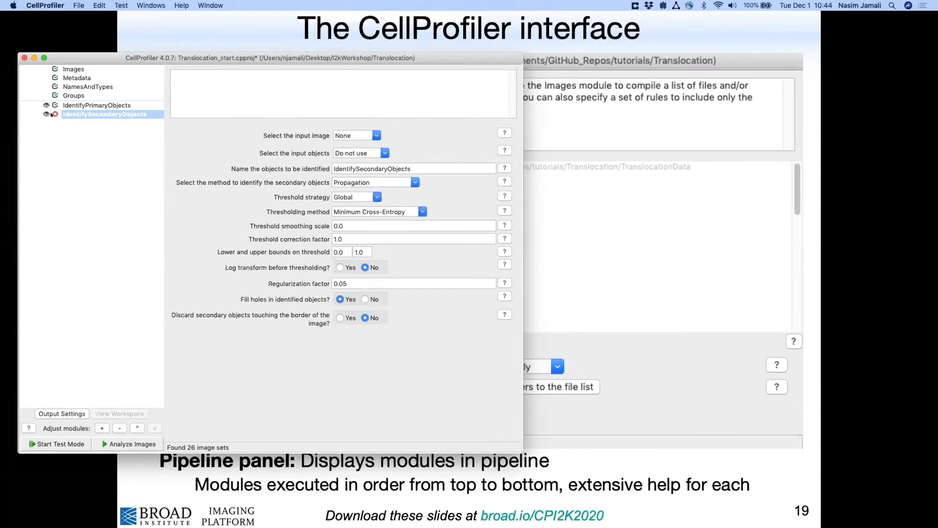
pyautogui.moveTo(52, 114)
pyautogui.click(136, 428)
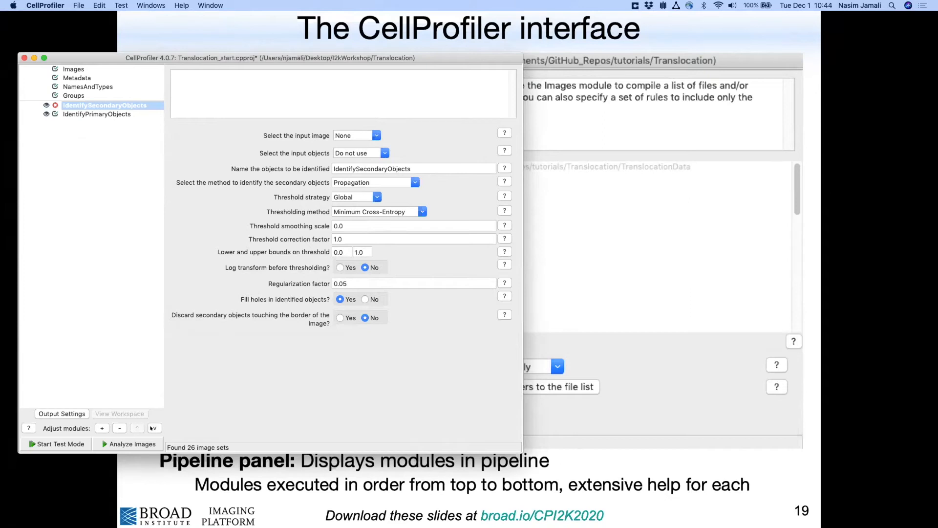
pyautogui.click(152, 428)
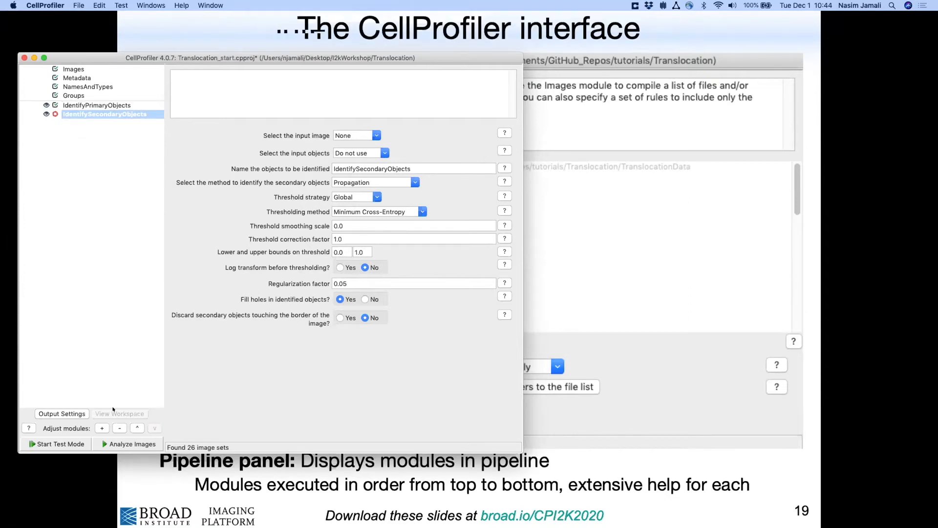
pyautogui.click(114, 427)
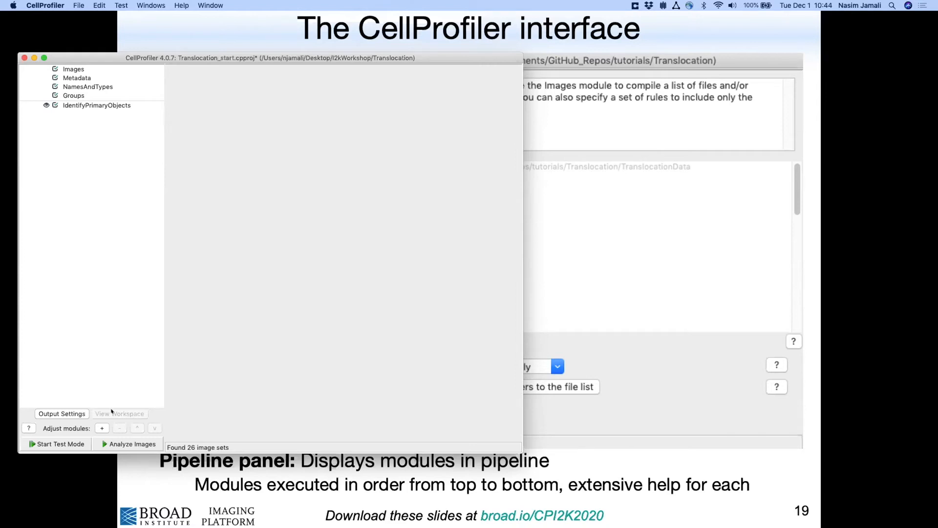
pyautogui.click(82, 104)
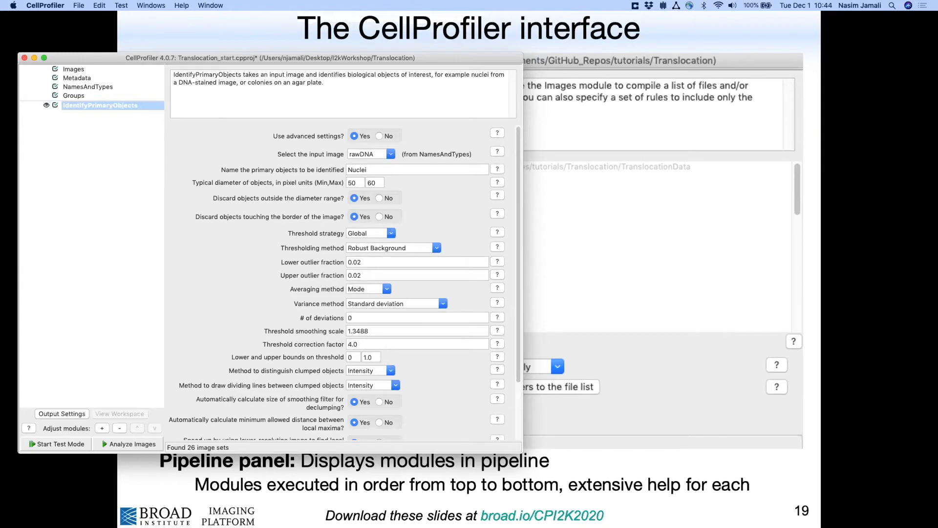
pyautogui.press('super+Tab')
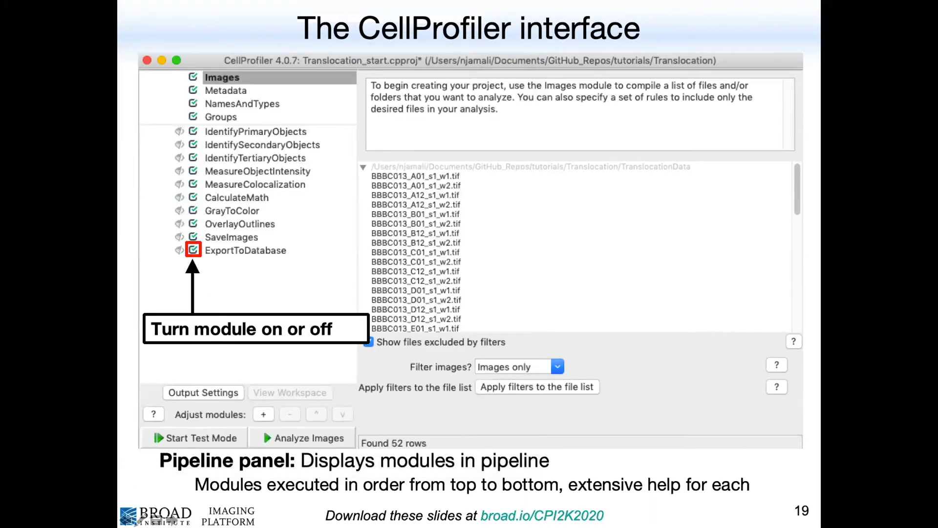
pyautogui.hotkey('ctrl', 'Up')
pyautogui.click(80, 142)
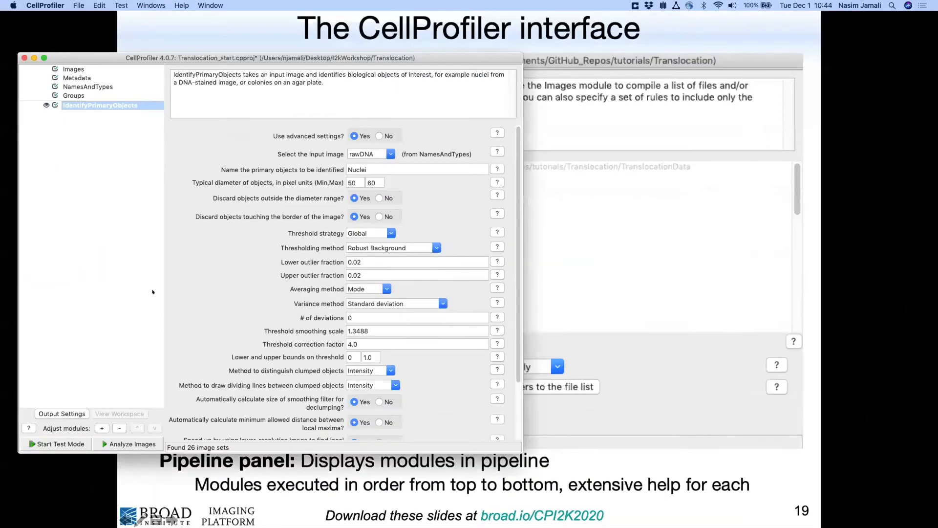
pyautogui.moveTo(153, 292)
pyautogui.click(51, 105)
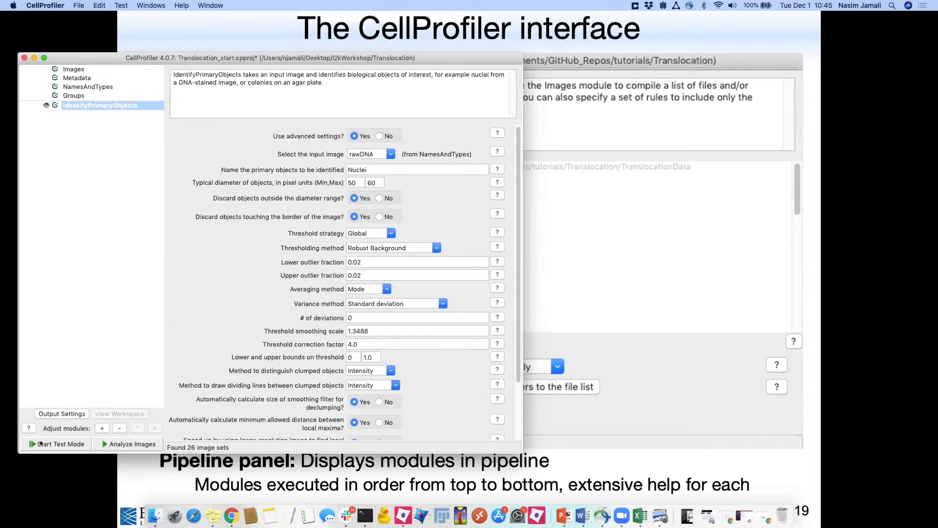
# - Start test mode, run the IdentifyPrimaryObjects module as a single step and close its result window
pyautogui.click(56, 443)
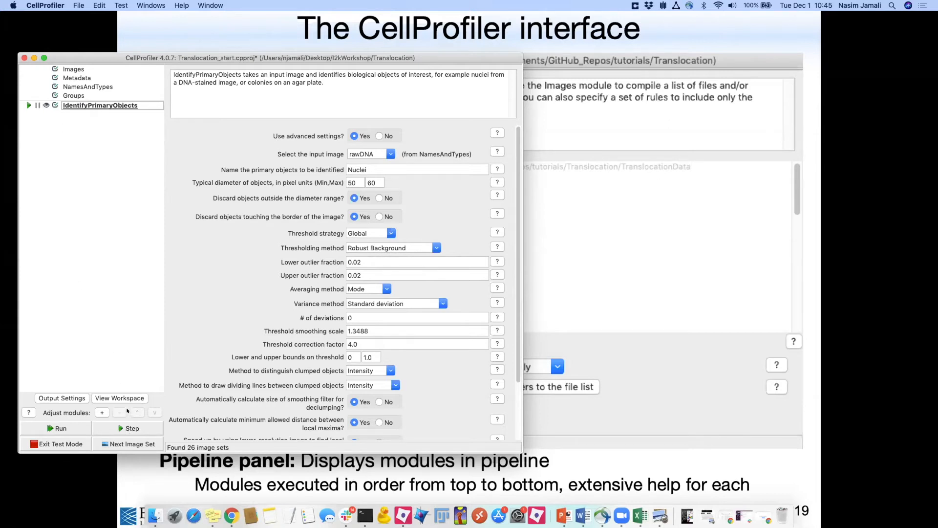
pyautogui.click(120, 428)
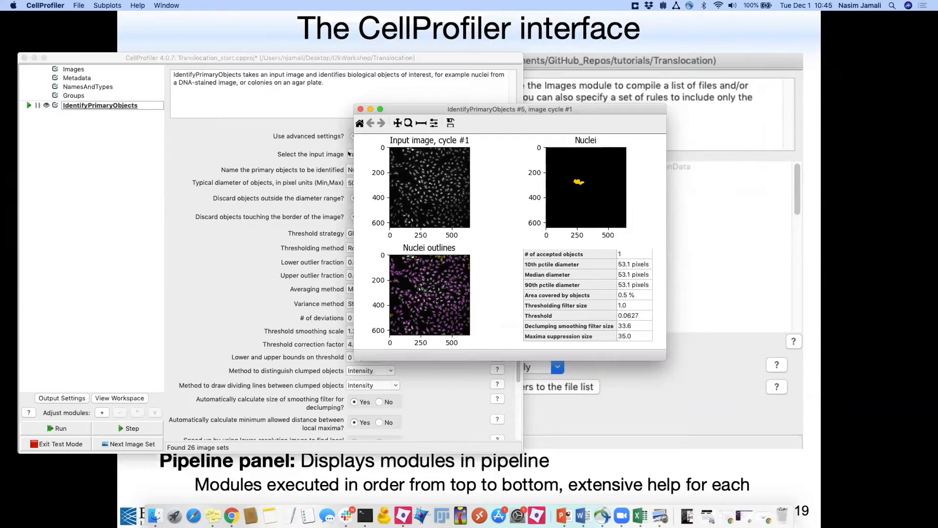
pyautogui.click(360, 109)
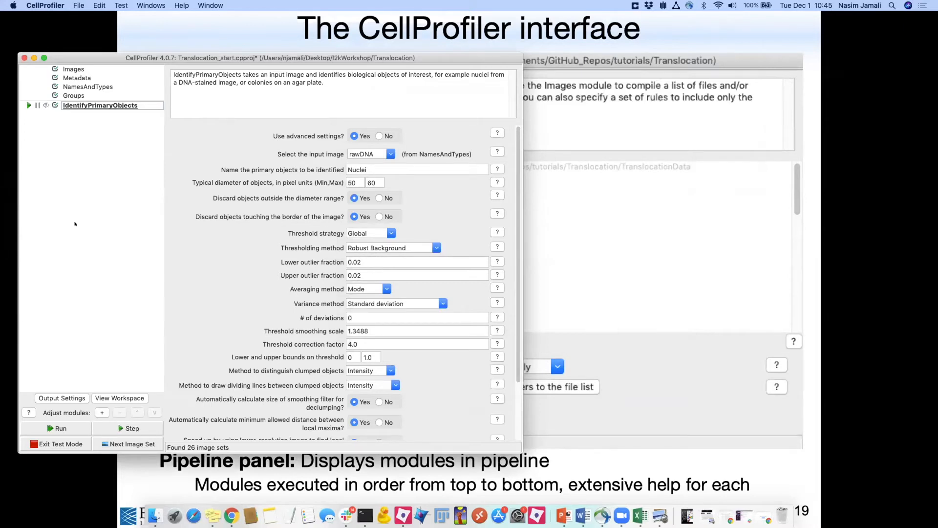
# - Turn the result display of IdentifyPrimaryObjects back on and step through the module again in test mode
pyautogui.click(44, 105)
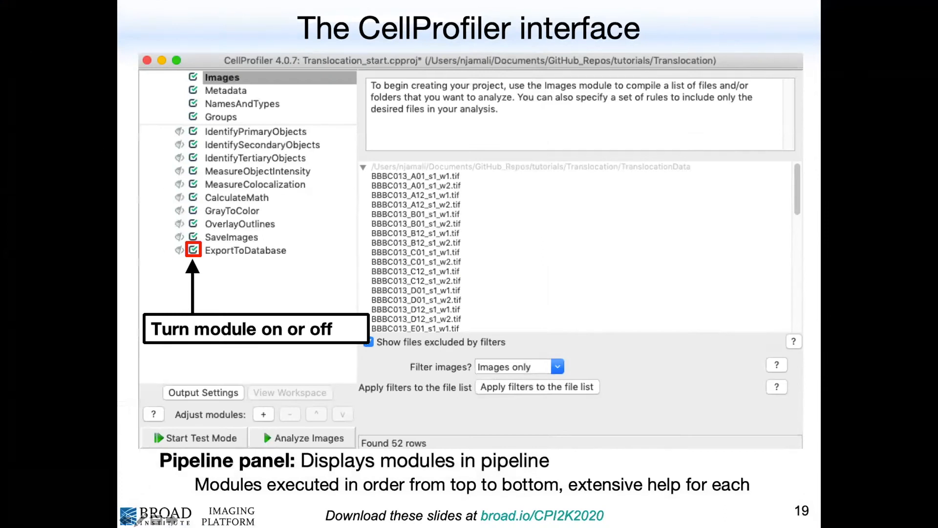
pyautogui.hotkey('ctrl', 'Up')
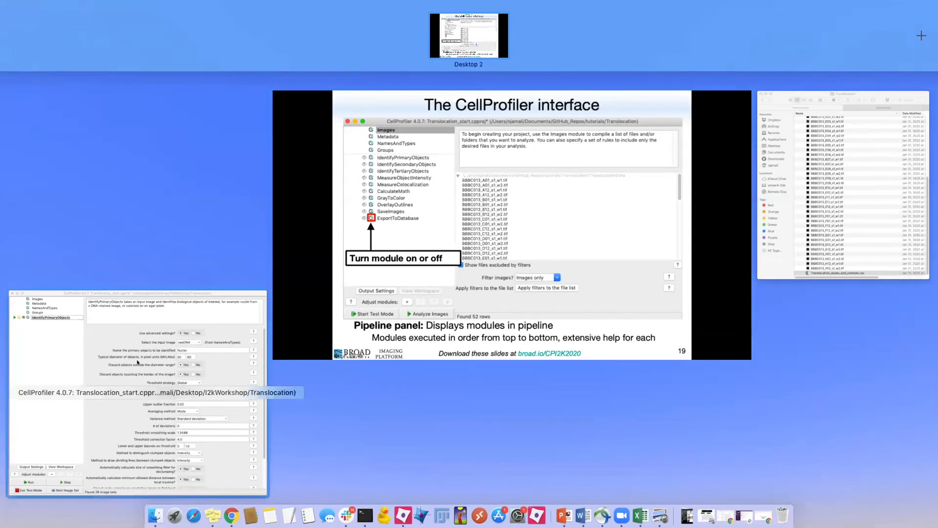
pyautogui.click(63, 432)
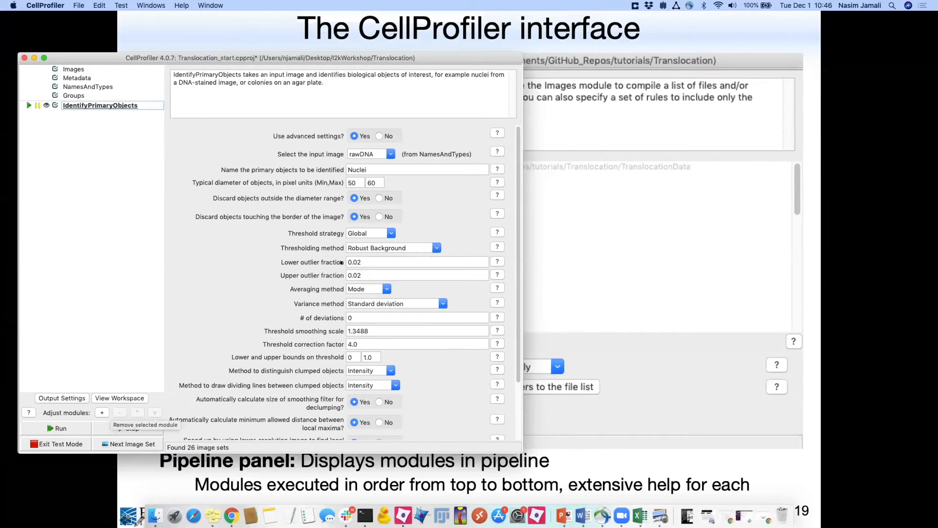
pyautogui.click(129, 426)
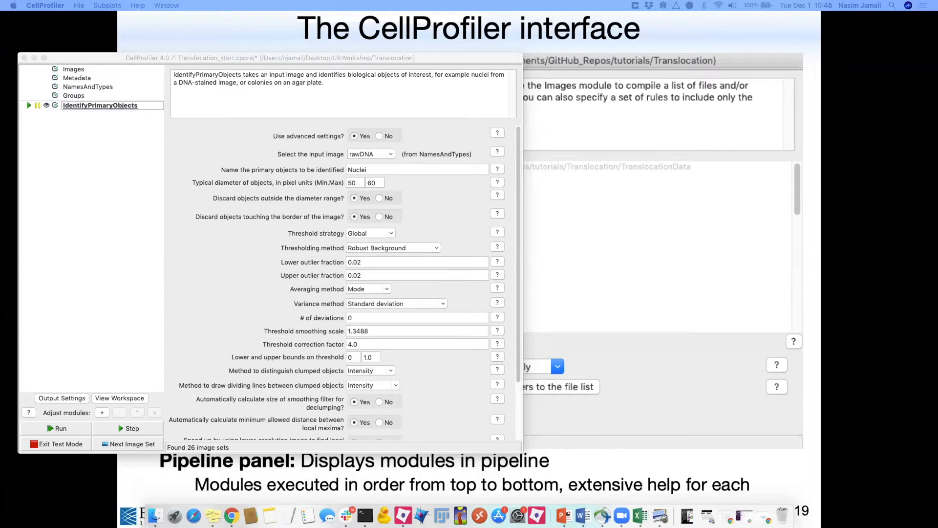
pyautogui.click(448, 428)
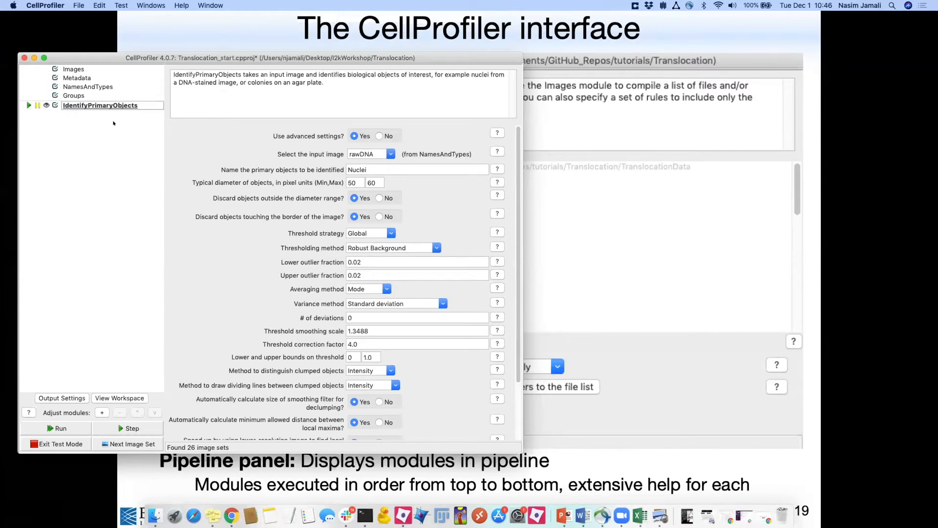
# - Choose image set 11 (well E03) for testing, and switch the test to a random image set
pyautogui.click(120, 4)
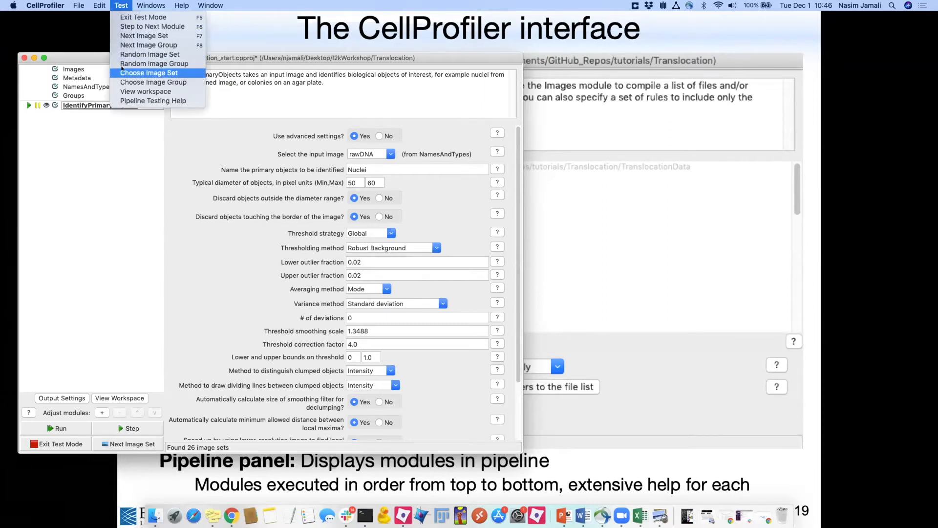
pyautogui.click(123, 72)
pyautogui.scroll(-2, 96, 239)
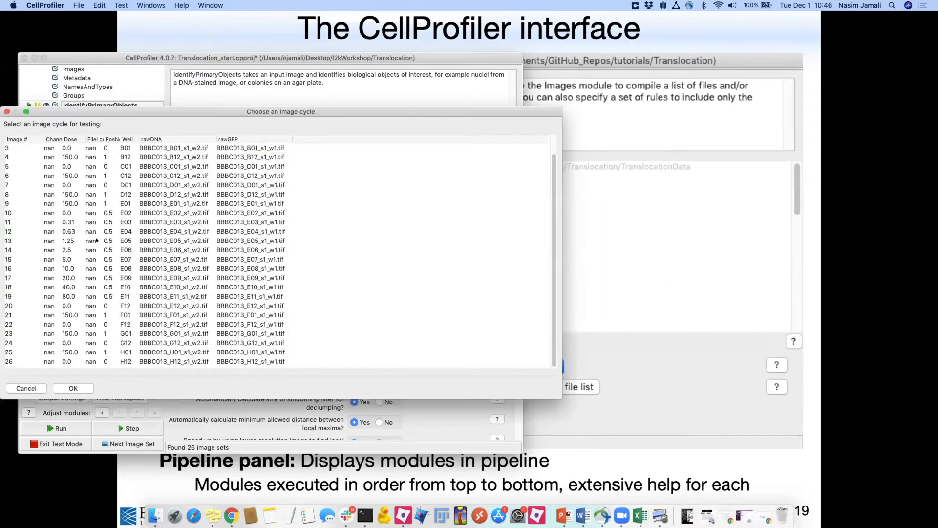
pyautogui.scroll(2, 96, 240)
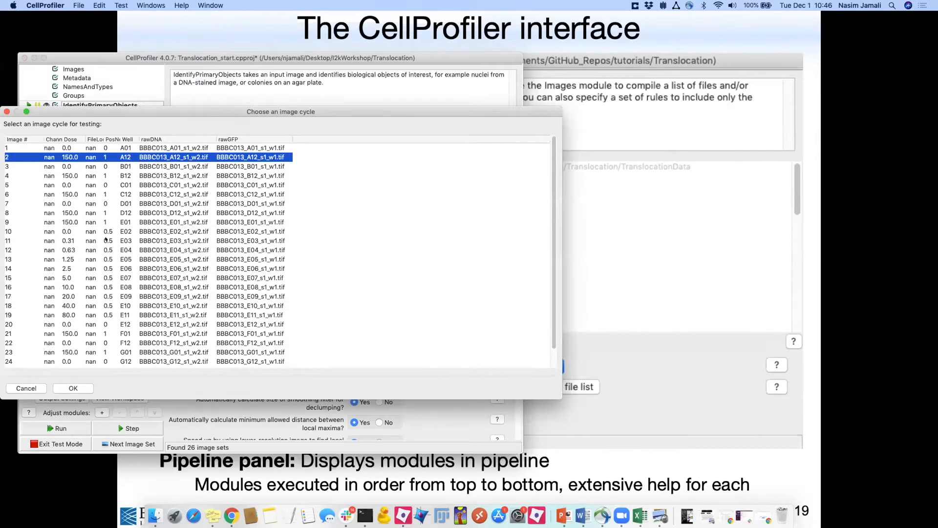
pyautogui.click(105, 240)
pyautogui.click(67, 387)
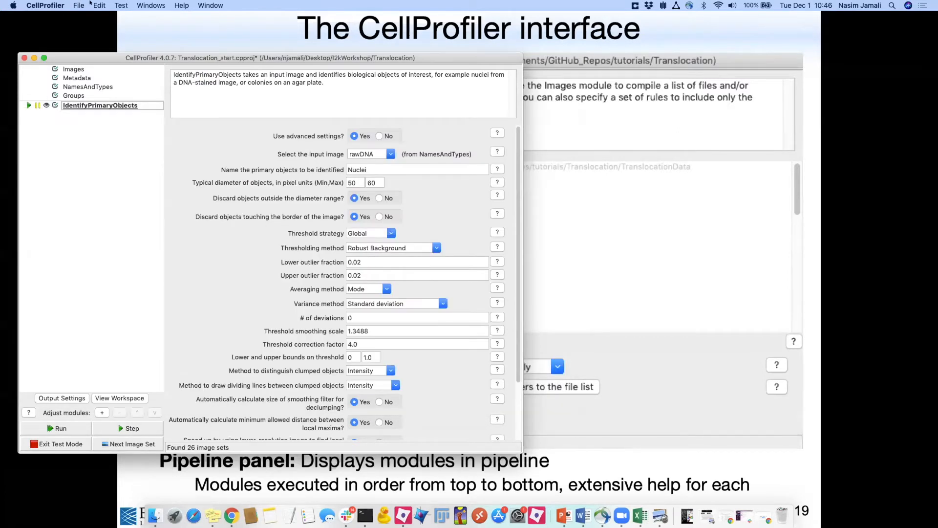
pyautogui.click(120, 5)
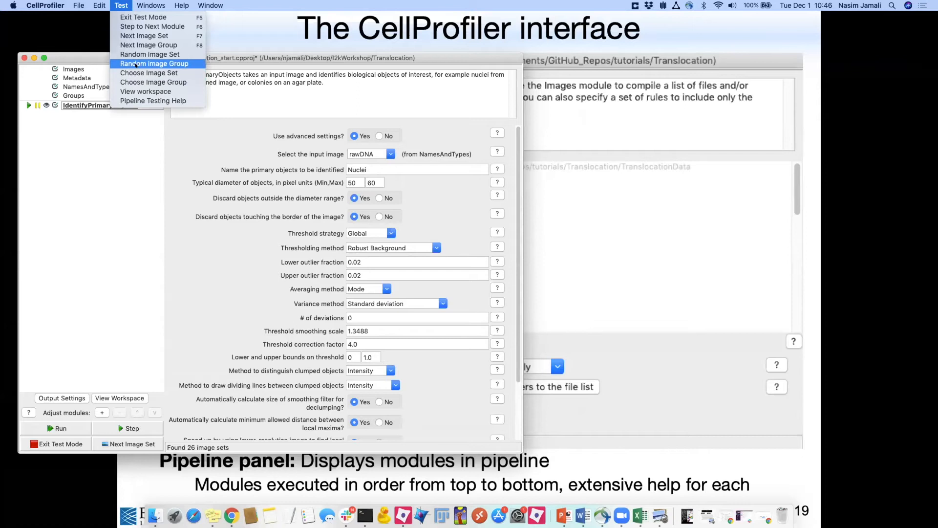
pyautogui.click(137, 53)
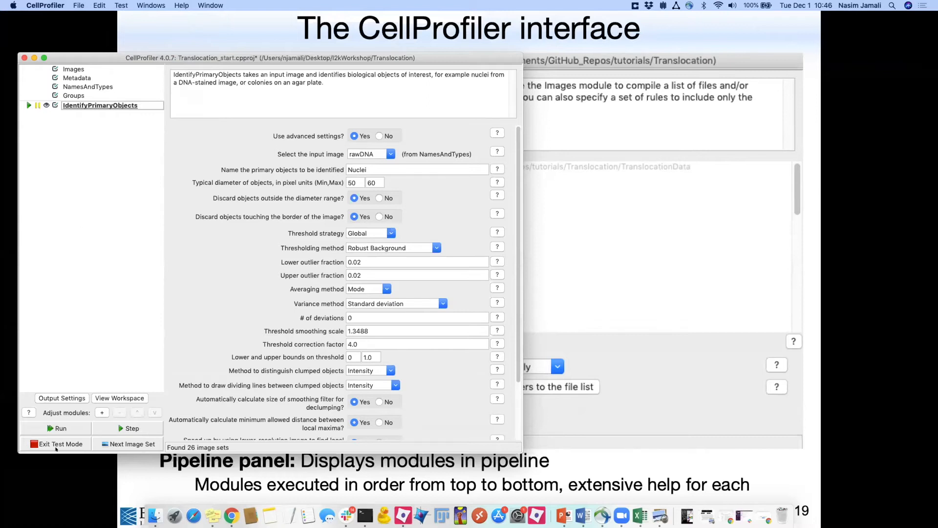
# - Exit test mode and open the output settings to view the folder chooser for the Default Output Folder, leaving it without choosing
pyautogui.click(57, 442)
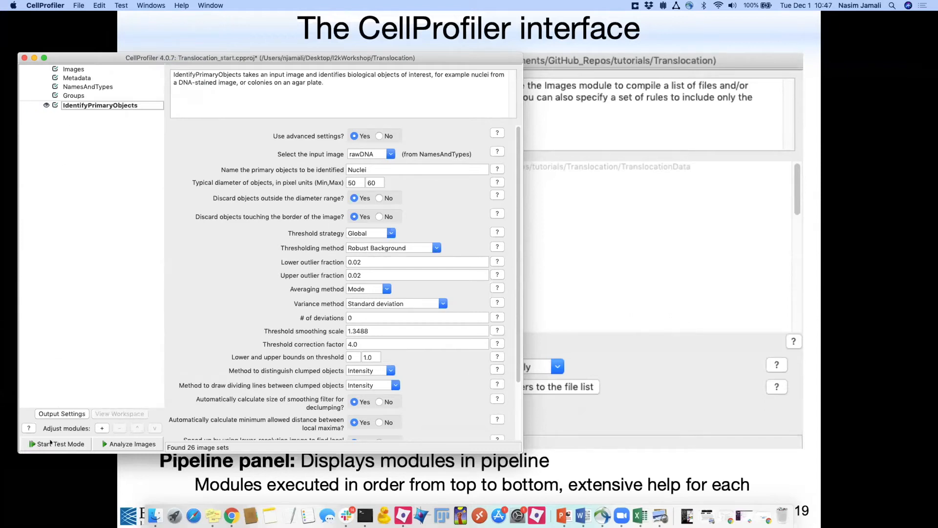
pyautogui.click(56, 413)
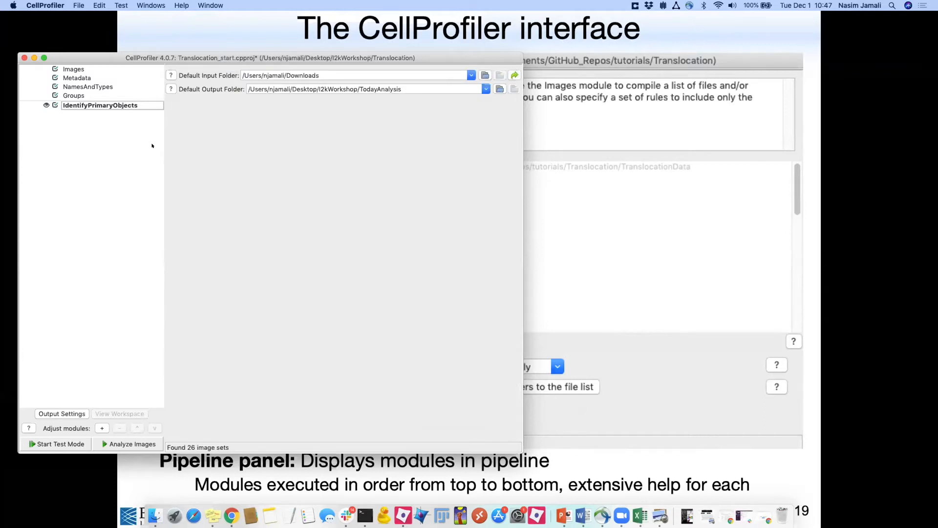
pyautogui.click(495, 86)
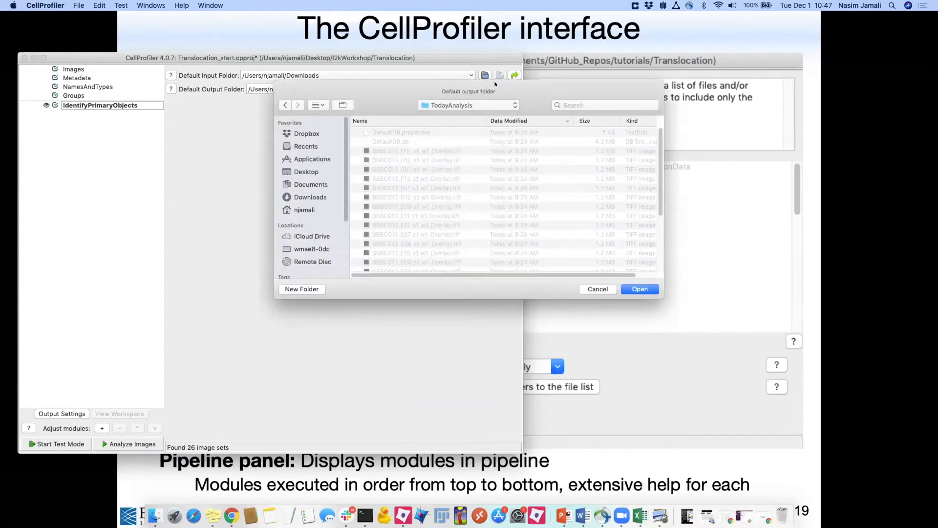
pyautogui.click(594, 288)
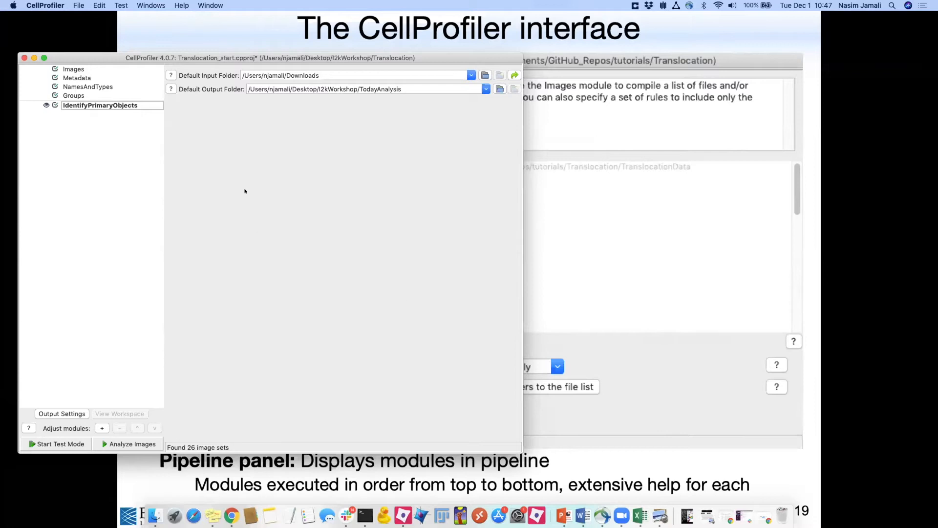
pyautogui.click(500, 86)
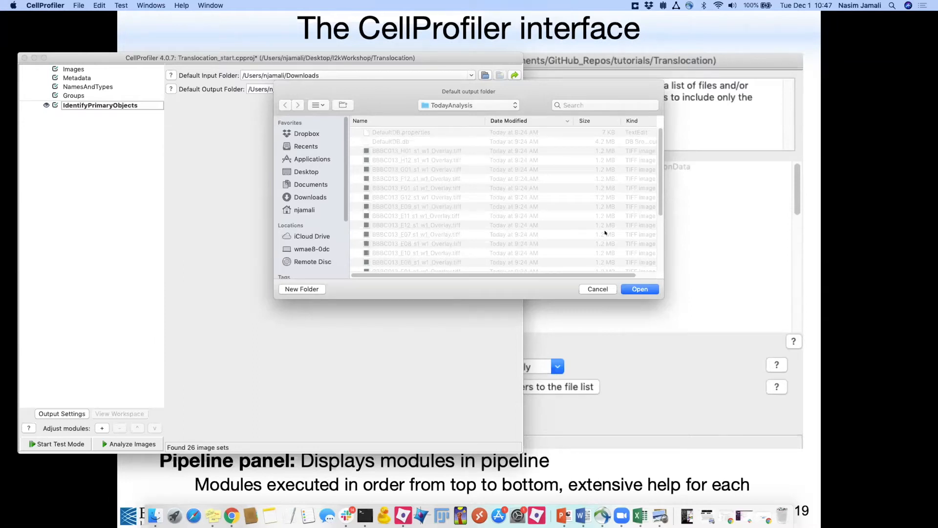
pyautogui.click(596, 290)
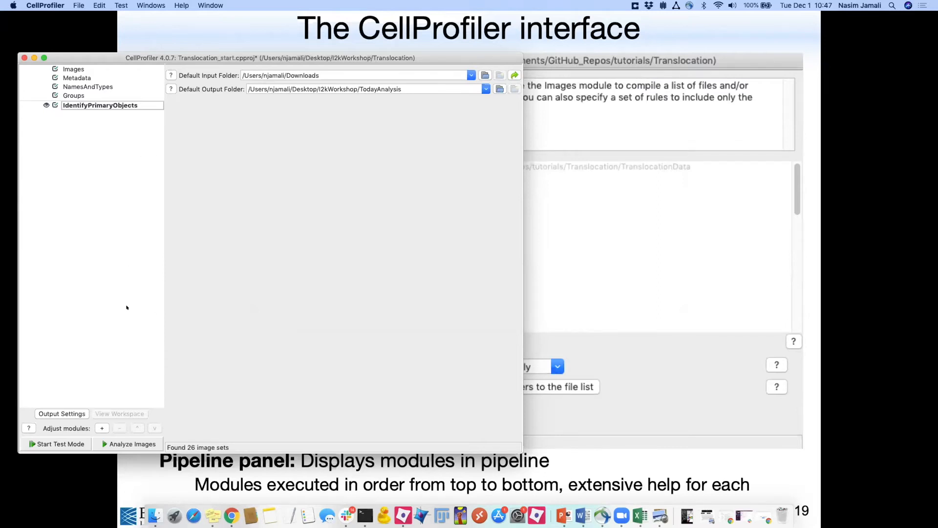
# - Hide all module result windows on run so the display of IdentifyPrimaryObjects is turned off
pyautogui.click(42, 103)
pyautogui.click(43, 105)
pyautogui.click(149, 6)
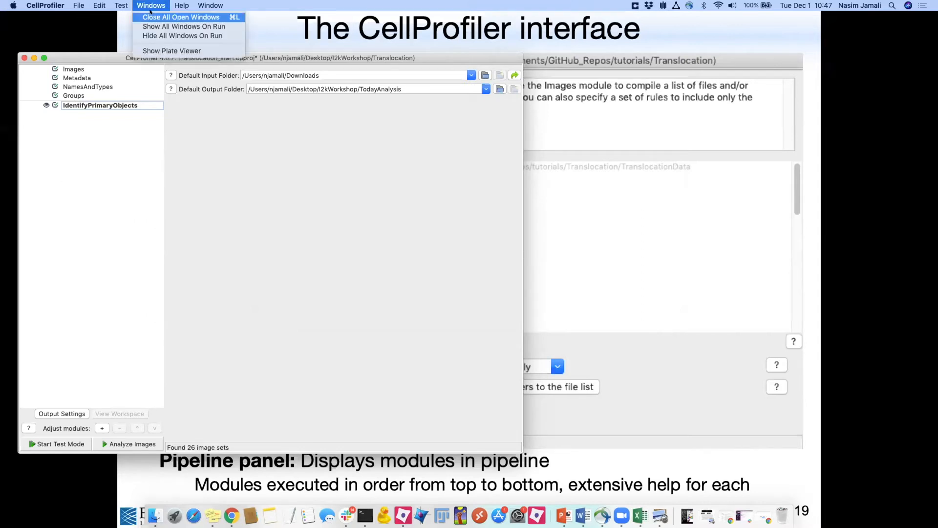
pyautogui.click(150, 9)
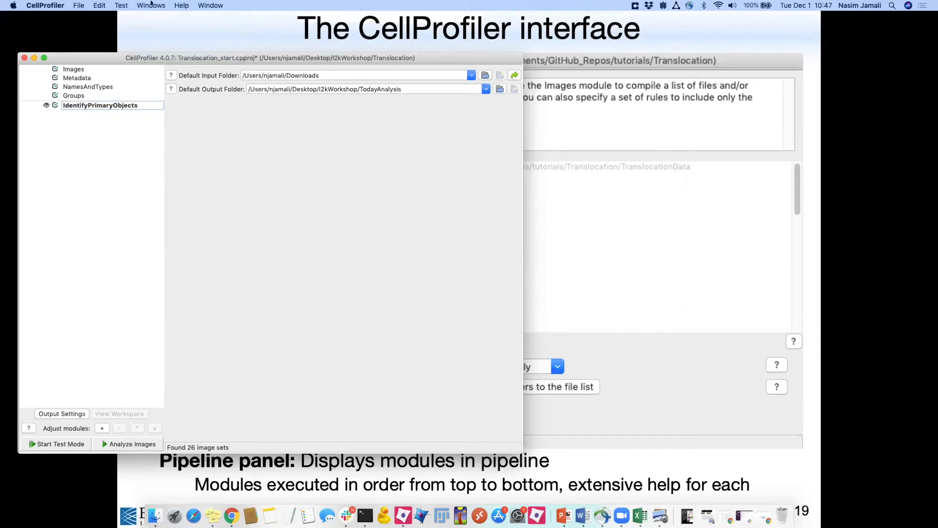
pyautogui.click(151, 4)
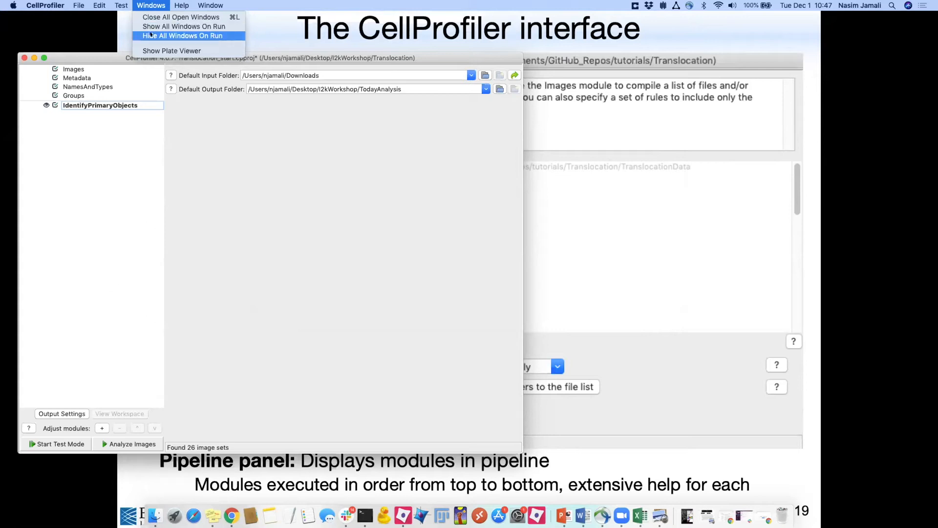
pyautogui.click(151, 35)
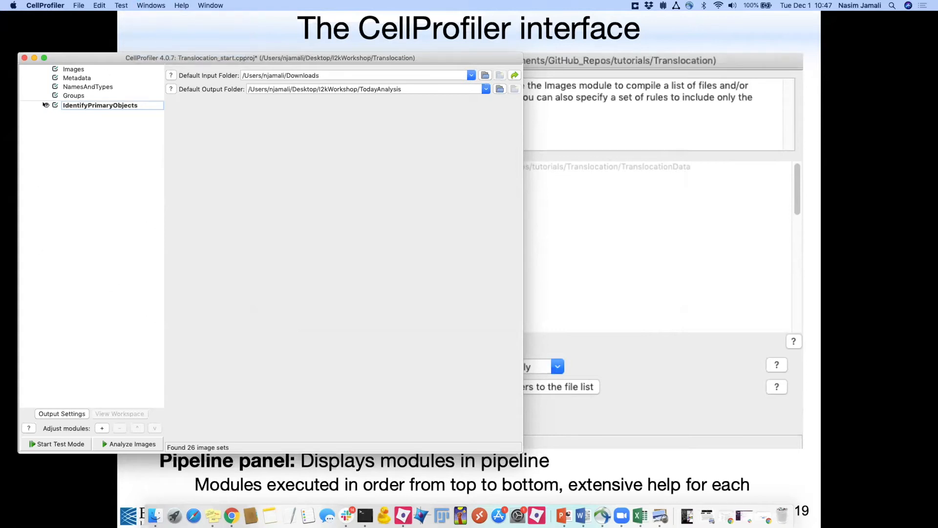
pyautogui.click(156, 5)
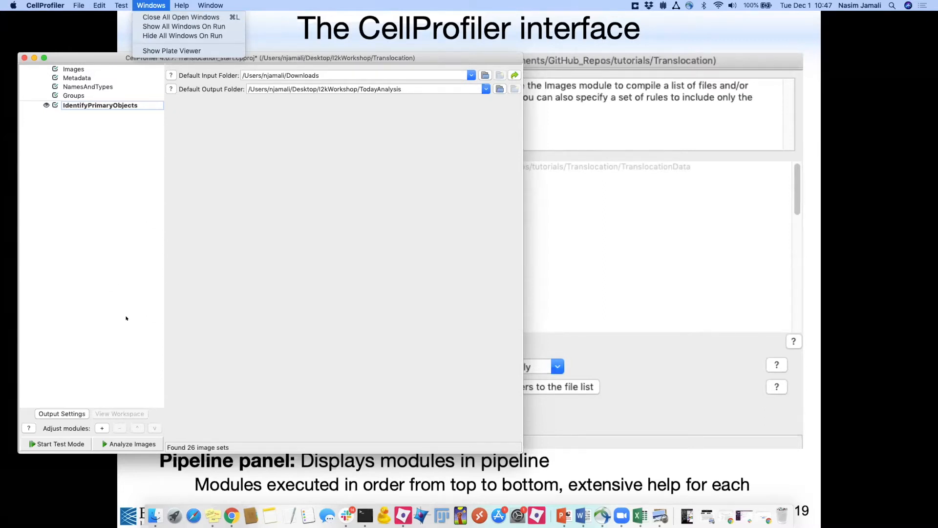
pyautogui.click(182, 36)
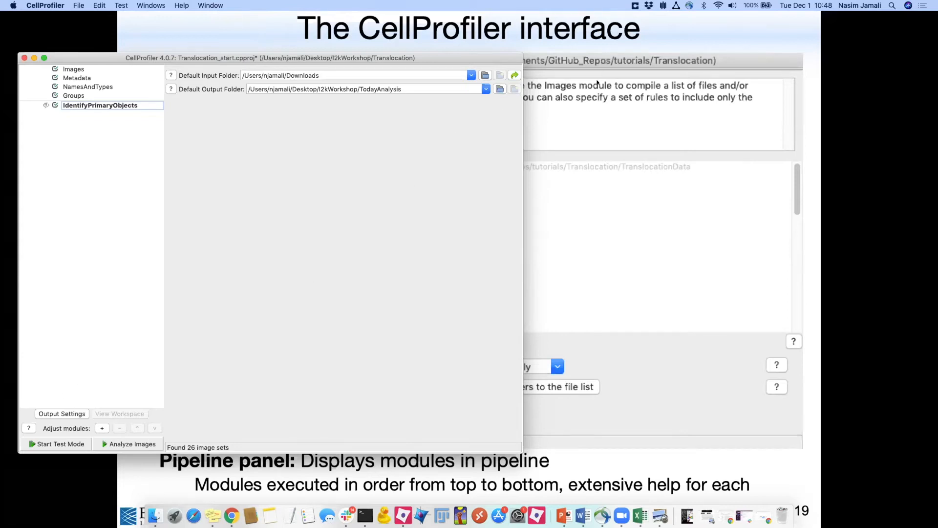
pyautogui.click(614, 75)
pyautogui.click(614, 75)
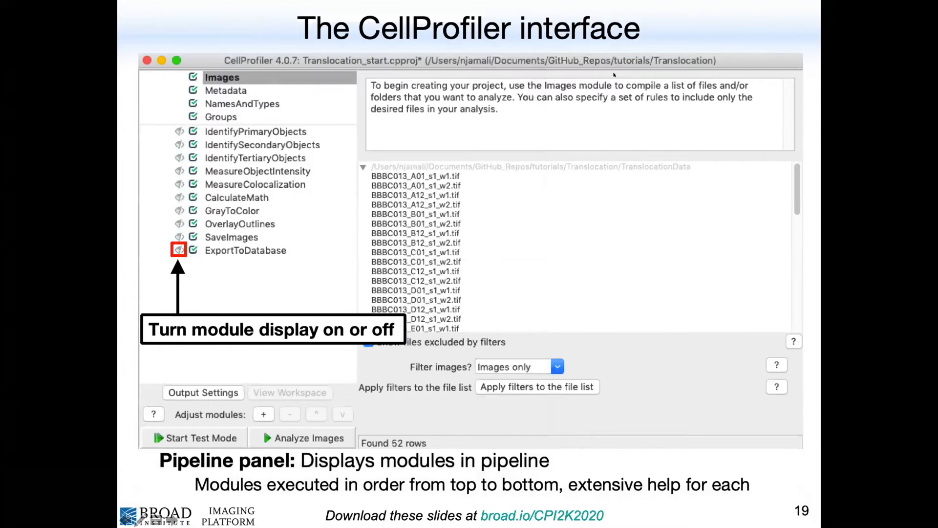
pyautogui.click(614, 75)
pyautogui.click(614, 75)
pyautogui.click(614, 75)
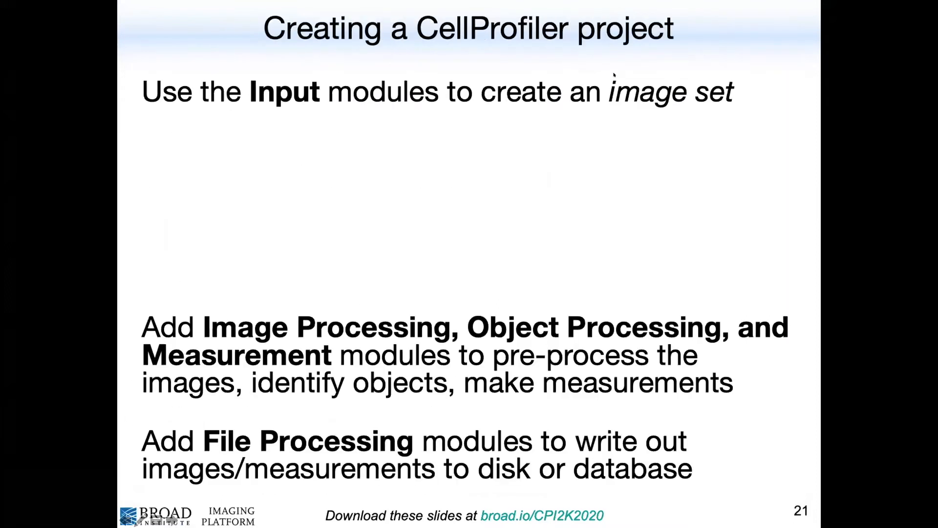
pyautogui.click(614, 75)
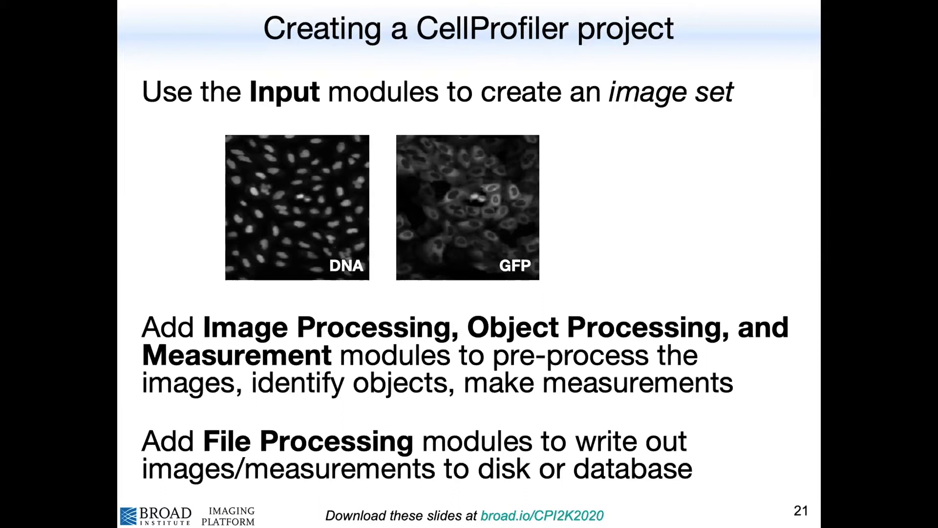
pyautogui.press('Right')
pyautogui.press('Right')
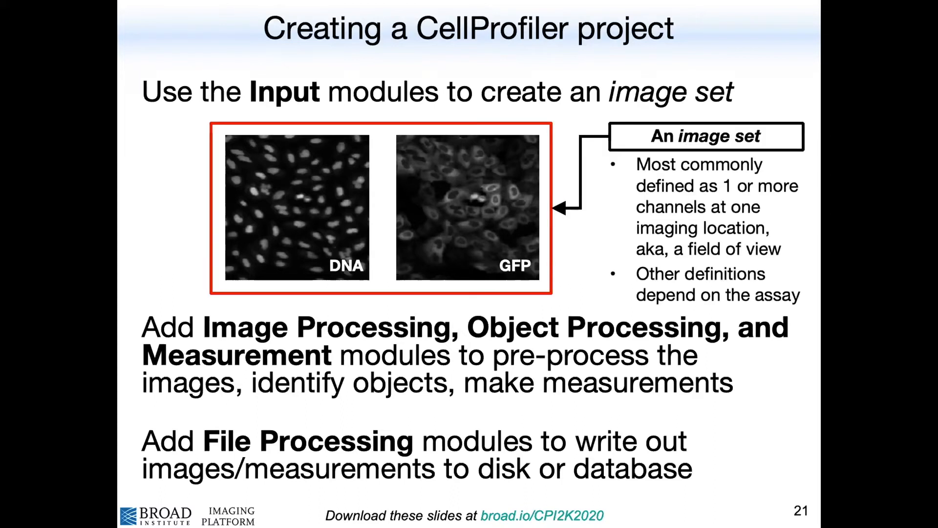
pyautogui.press('Right')
pyautogui.press('Right')
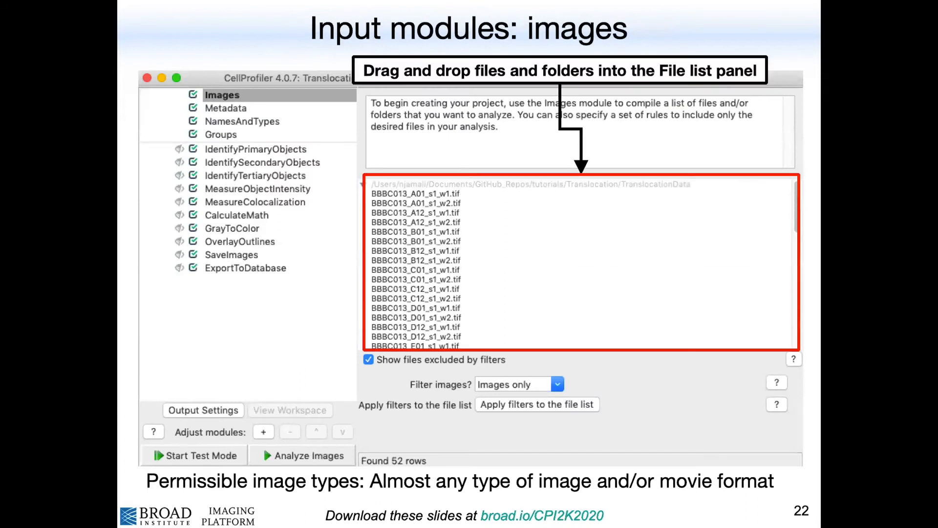
pyautogui.press('Right')
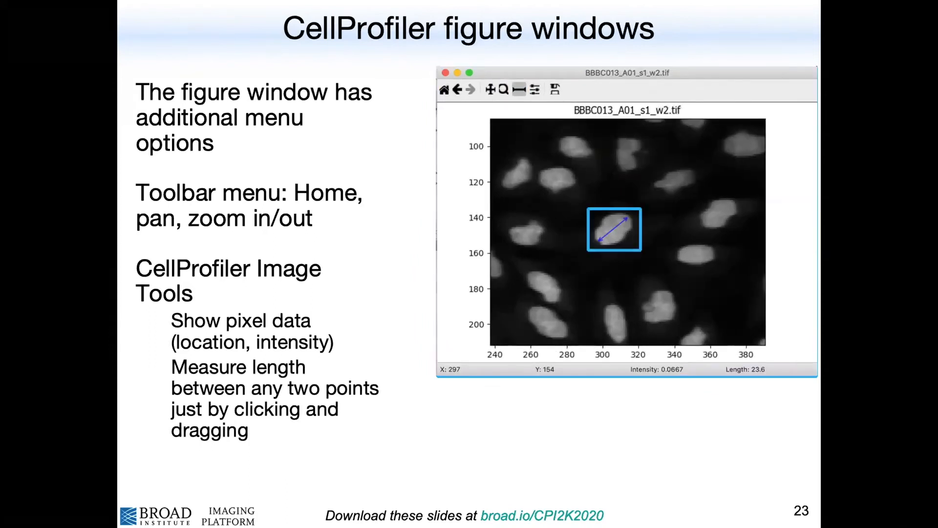
pyautogui.press('Right')
pyautogui.press('Right')
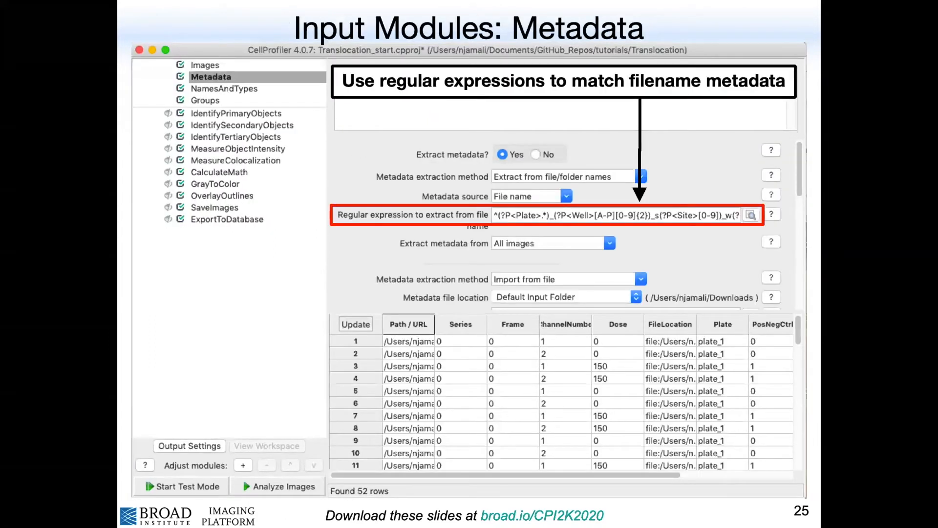
pyautogui.click(488, 29)
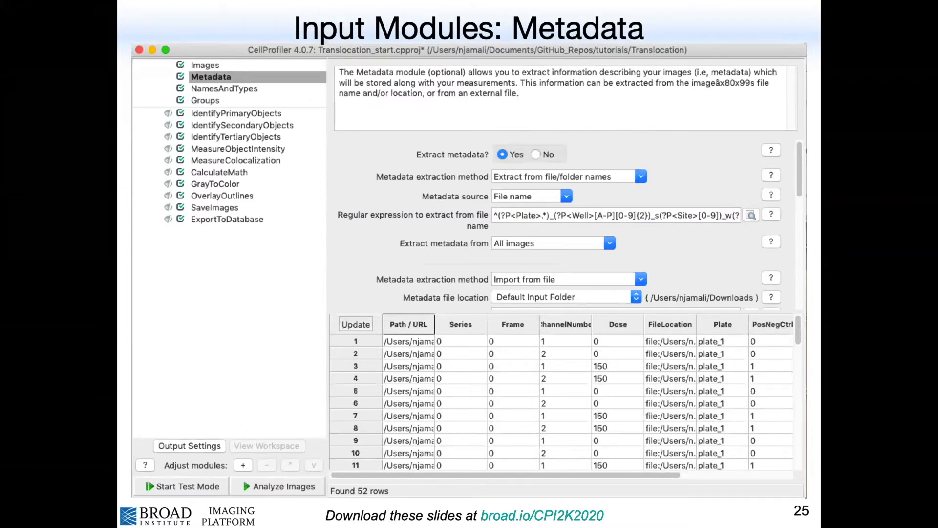
# - End the PowerPoint slide show and select slide 34, Object identification, in the presentation
pyautogui.press('Escape')
pyautogui.scroll(-15, 552, 355)
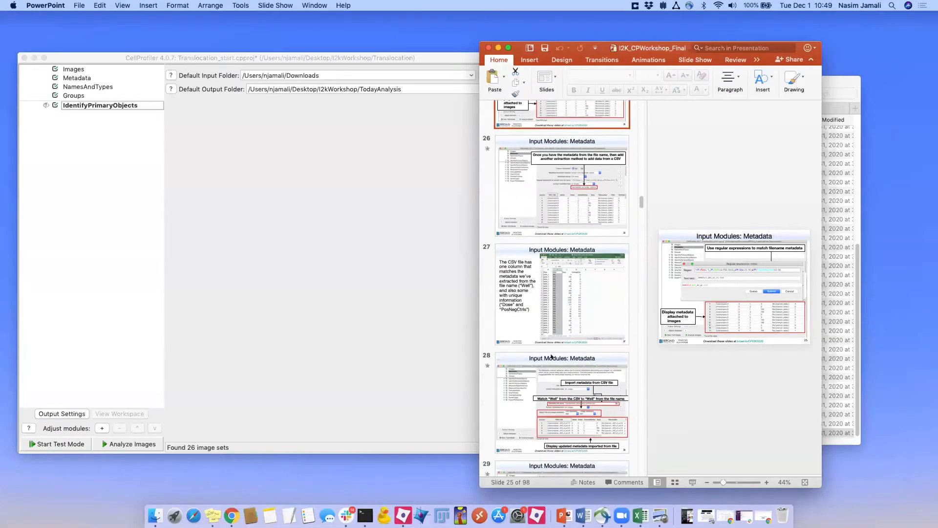
pyautogui.scroll(-8, 552, 356)
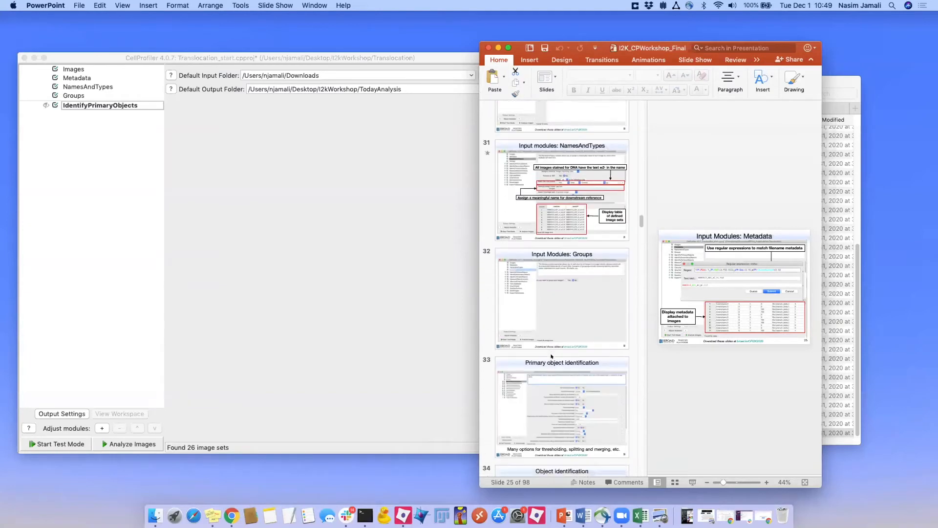
pyautogui.click(536, 301)
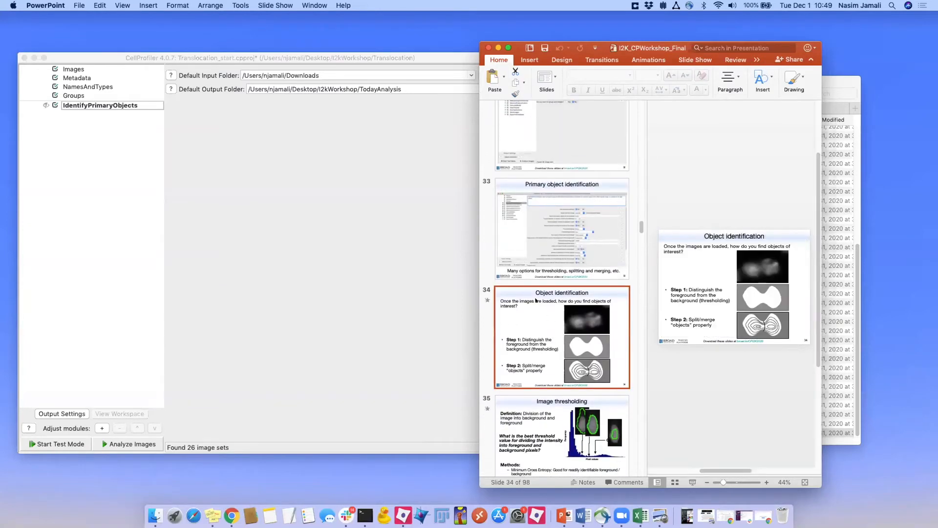
pyautogui.click(562, 201)
pyautogui.click(557, 318)
# - Display the IdentifyPrimaryObjects settings in CellProfiler, and start the PowerPoint slide show from the Object identification slide
pyautogui.click(89, 106)
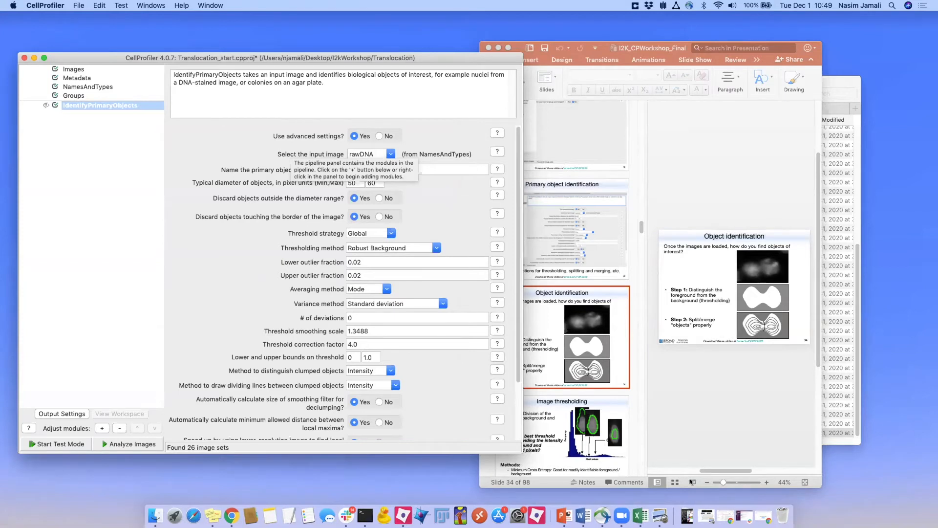
pyautogui.click(691, 482)
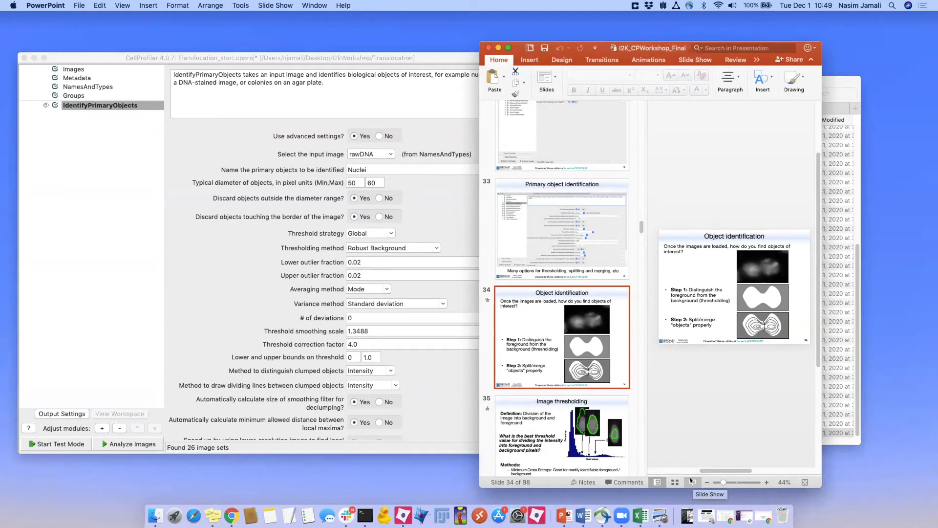
pyautogui.click(691, 481)
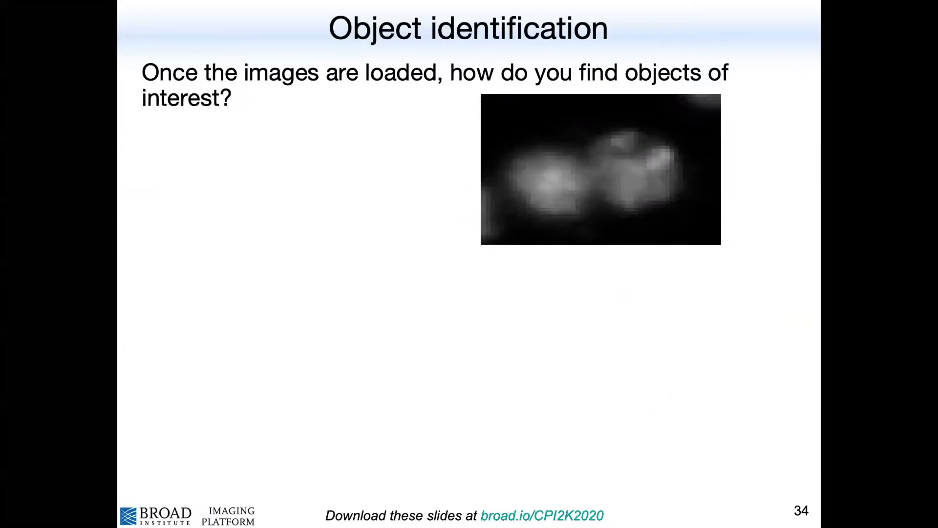
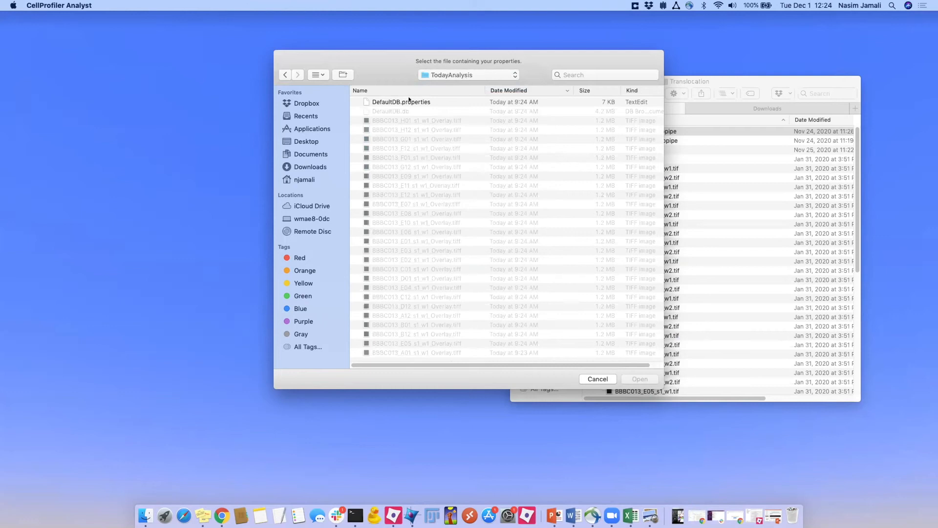
# - Load the DefaultDB.properties file from the TodayAnalysis folder into CellProfiler Analyst and bring its main window forward
pyautogui.click(403, 101)
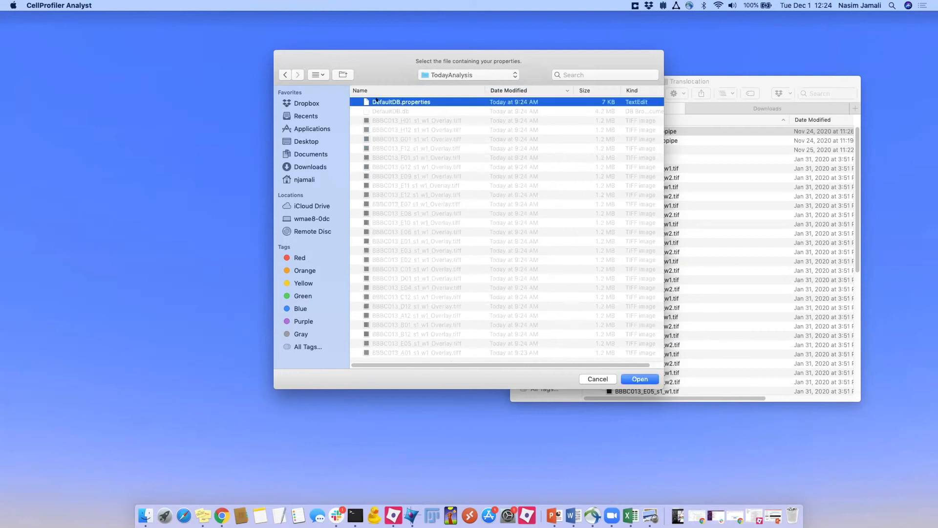
pyautogui.click(645, 379)
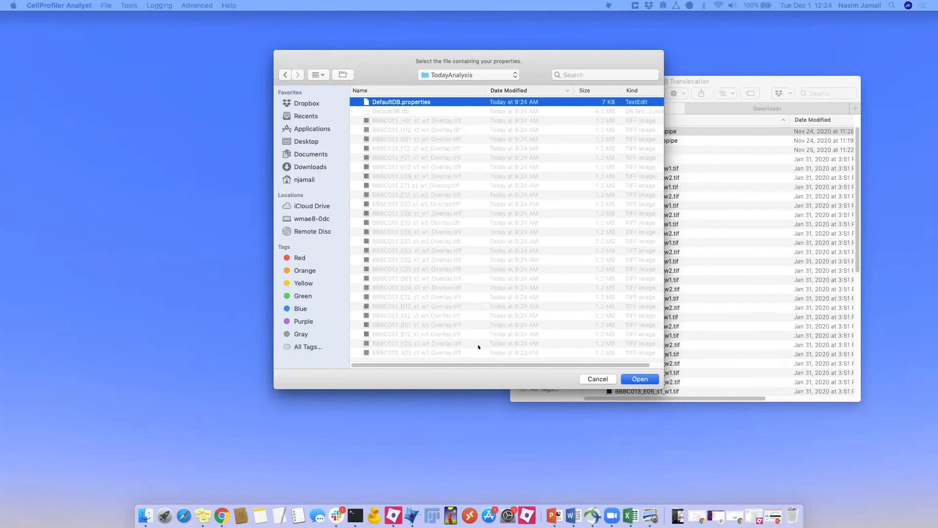
pyautogui.click(409, 514)
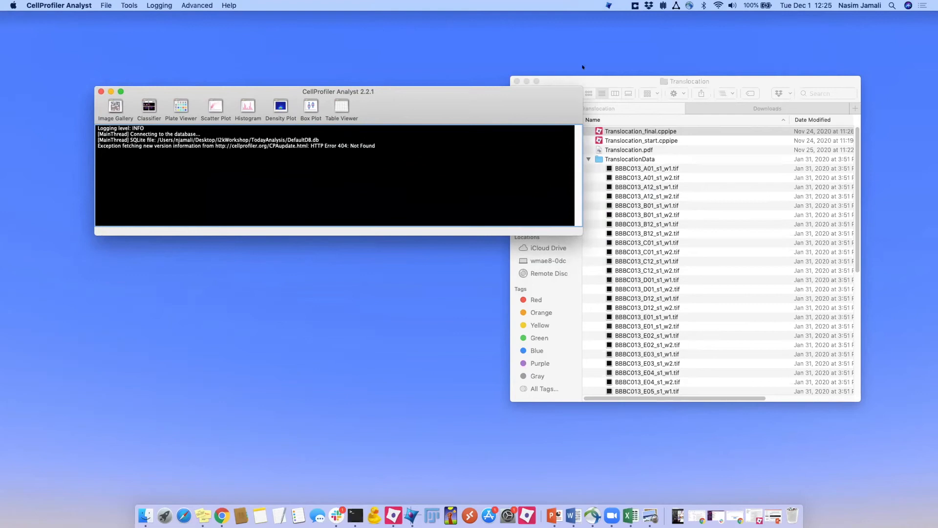
# - Switch to Finder, open DefaultDB.properties from the TodayAnalysis folder in TextEdit and enlarge its window for reading
pyautogui.click(684, 76)
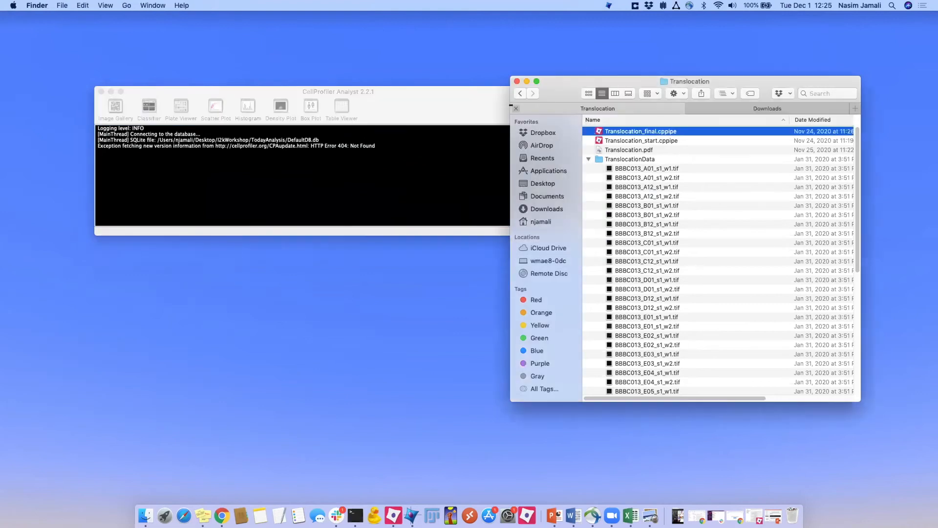
pyautogui.click(551, 107)
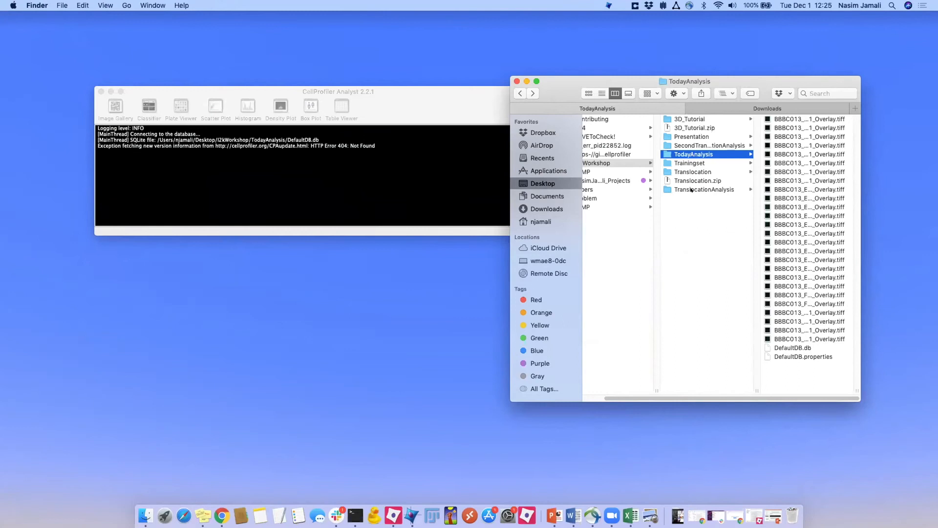
pyautogui.click(809, 356)
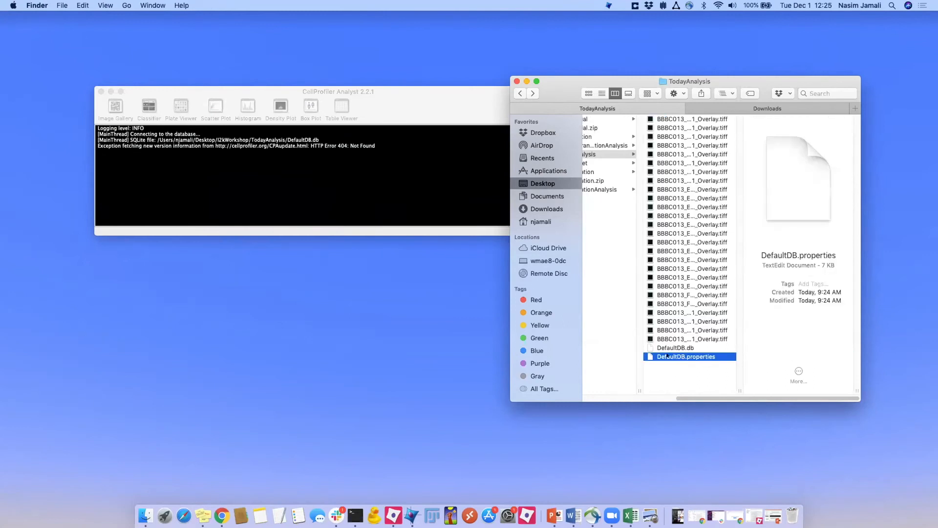
pyautogui.doubleClick(667, 356)
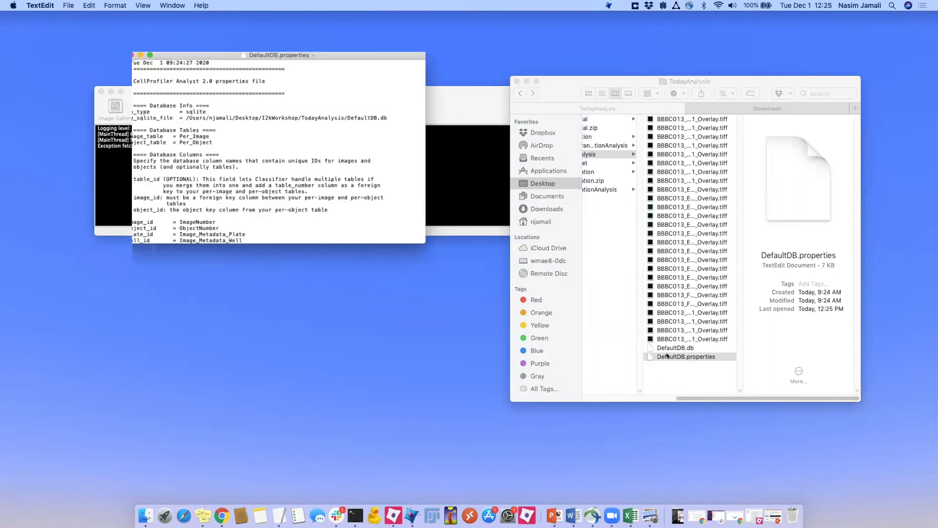
pyautogui.moveTo(418, 240); pyautogui.dragTo(537, 442)
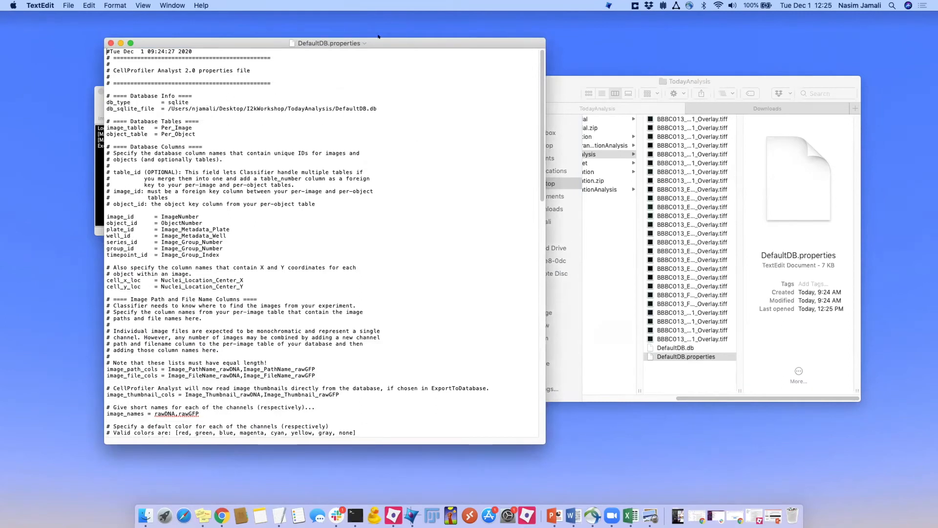
# - Examine the database, image column, channel color, filter and metadata sections of DefaultDB.properties beside the CellProfiler Analyst window
pyautogui.moveTo(378, 43); pyautogui.dragTo(593, 43)
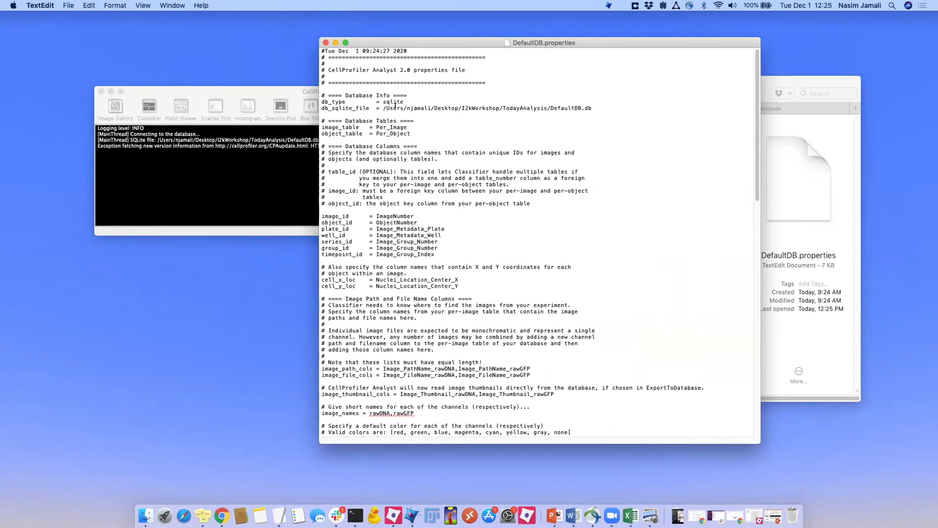
pyautogui.scroll(-5, 425, 208)
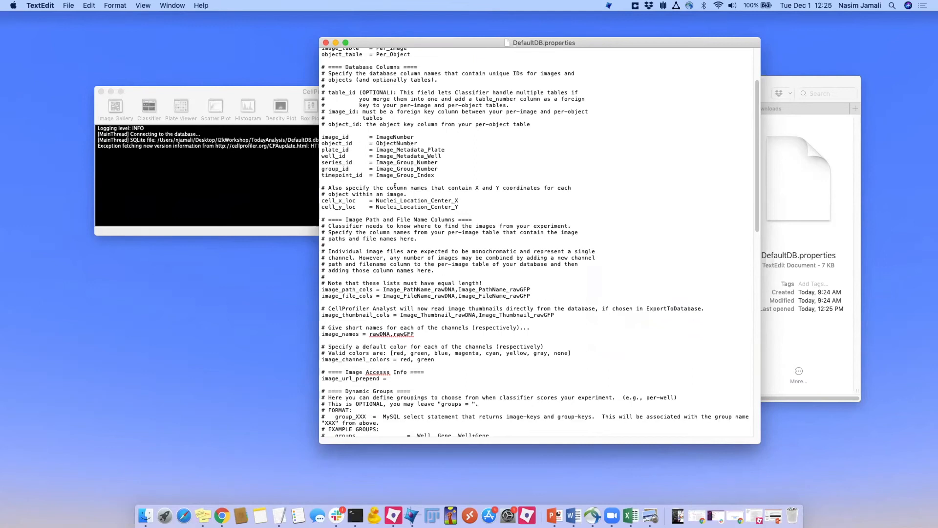
pyautogui.scroll(-6, 392, 215)
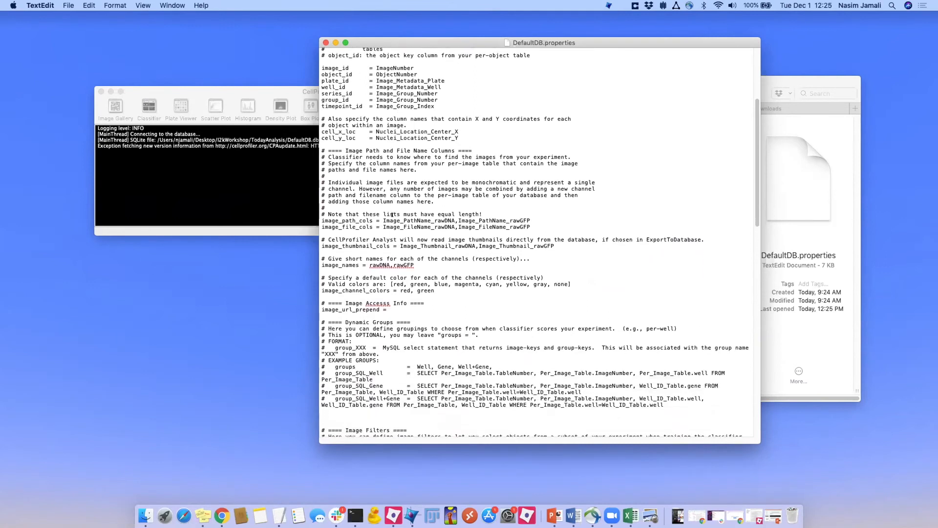
pyautogui.scroll(-3, 392, 215)
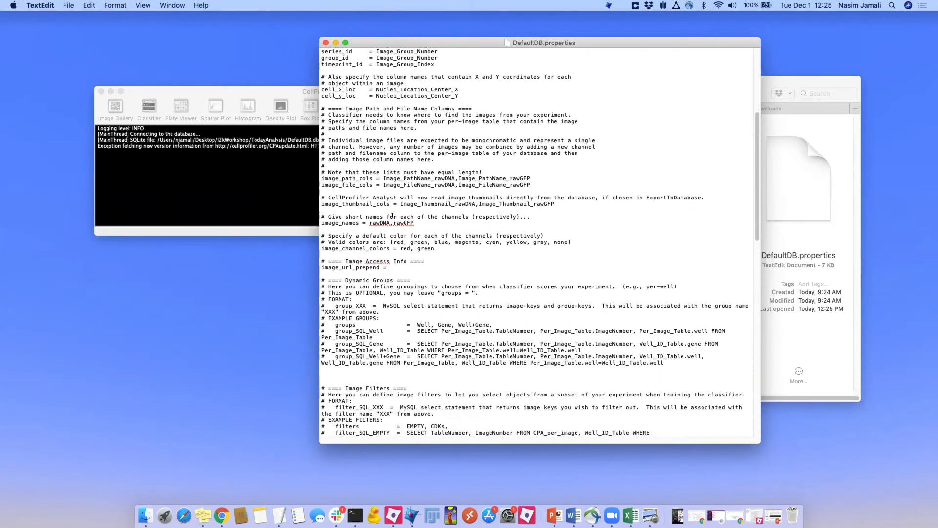
pyautogui.scroll(-5, 392, 215)
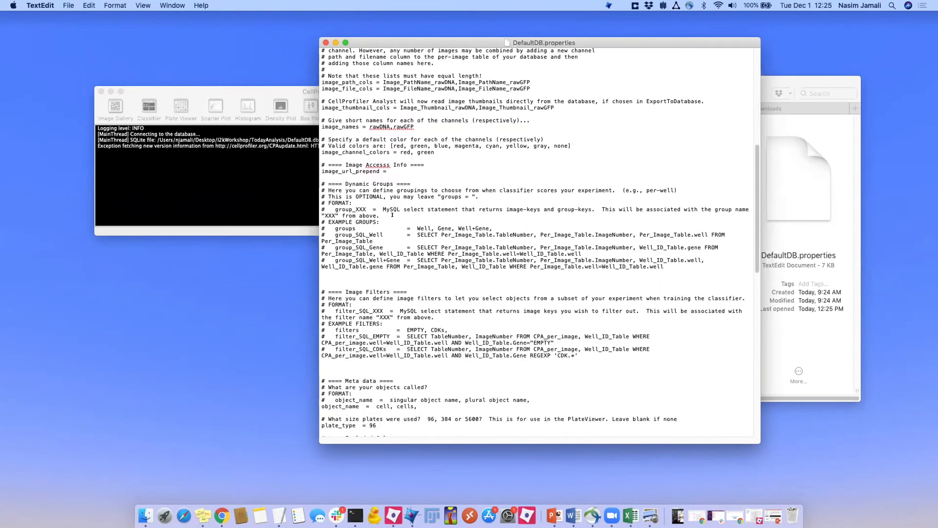
pyautogui.scroll(-20, 393, 215)
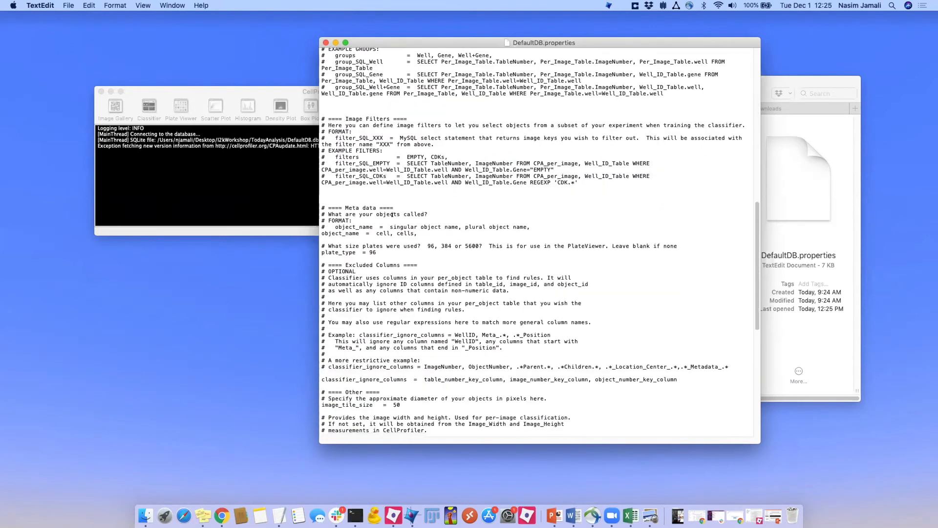
pyautogui.scroll(18, 392, 216)
pyautogui.scroll(20, 392, 215)
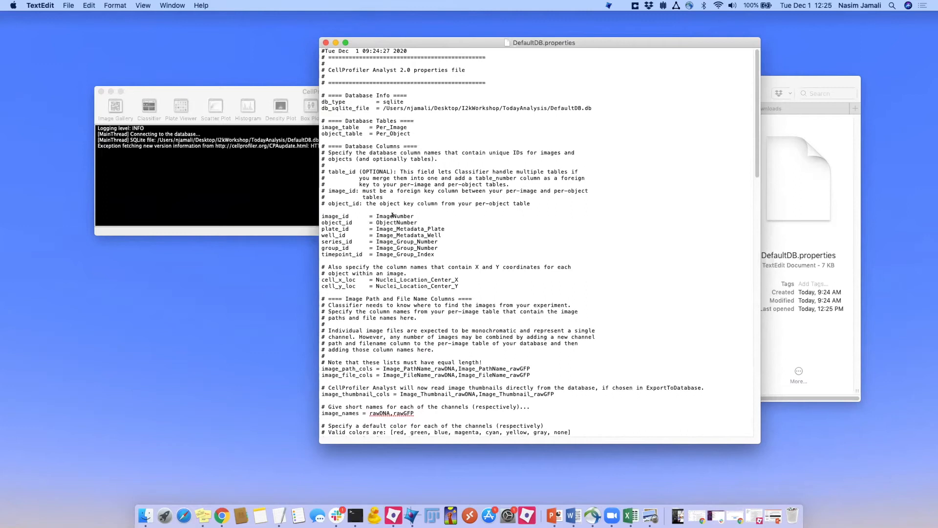
# - Find "red" in DefaultDB.properties and change the first image_channel_colors value to magenta
pyautogui.press('super+f')
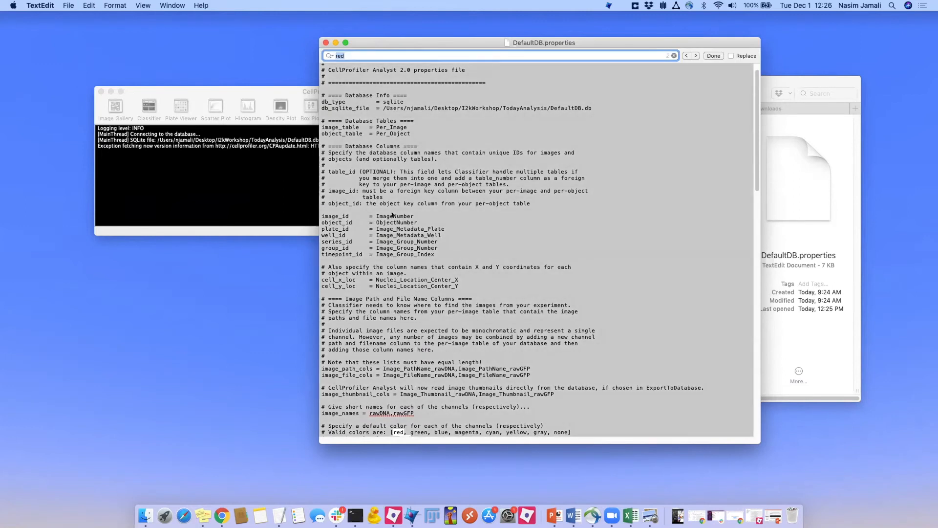
pyautogui.write('red')
pyautogui.scroll(-4, 387, 333)
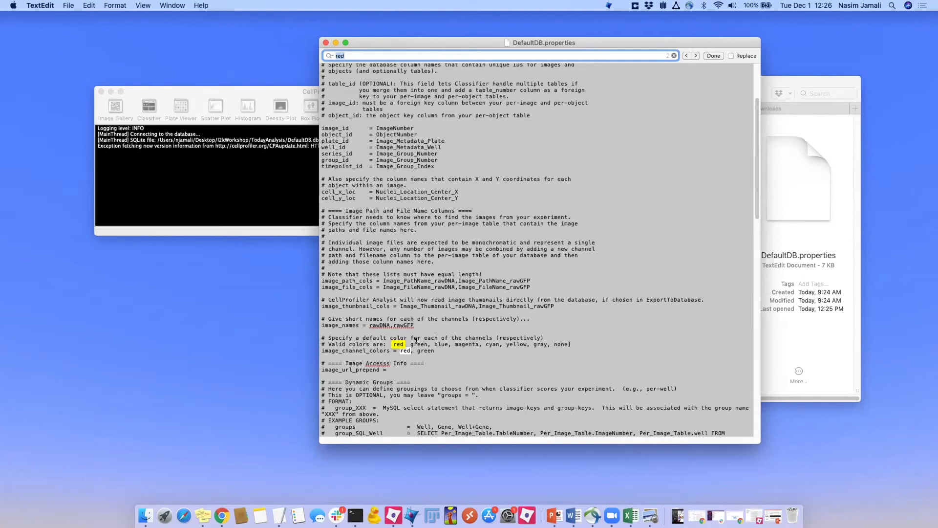
pyautogui.click(411, 351)
pyautogui.press('BackSpace')
pyautogui.press('BackSpace')
pyautogui.press('BackSpace')
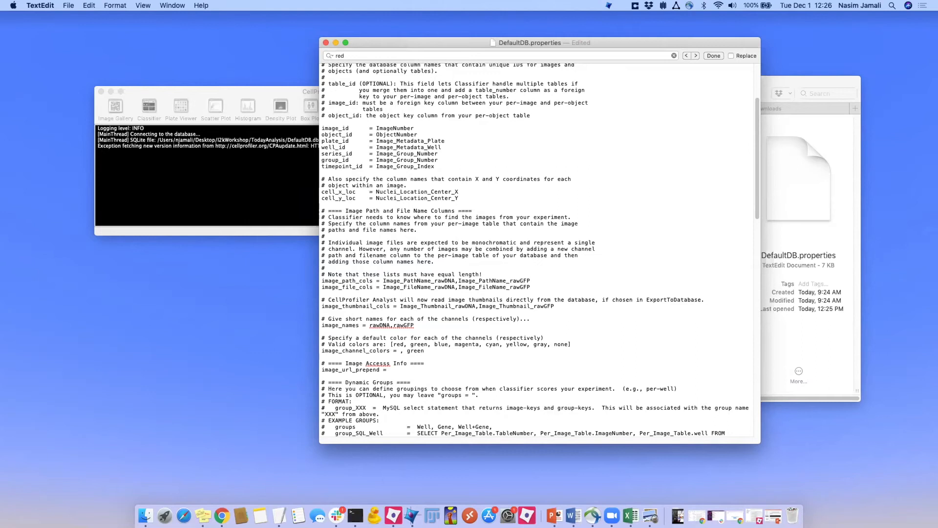
pyautogui.write('magenta')
# - Clear the search text, save DefaultDB.properties and close the document
pyautogui.click(673, 55)
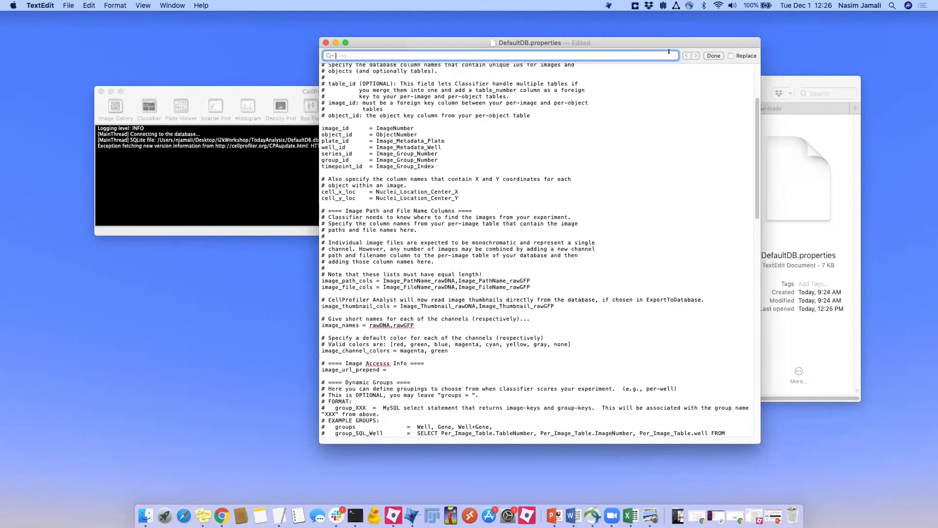
pyautogui.click(65, 5)
pyautogui.click(73, 60)
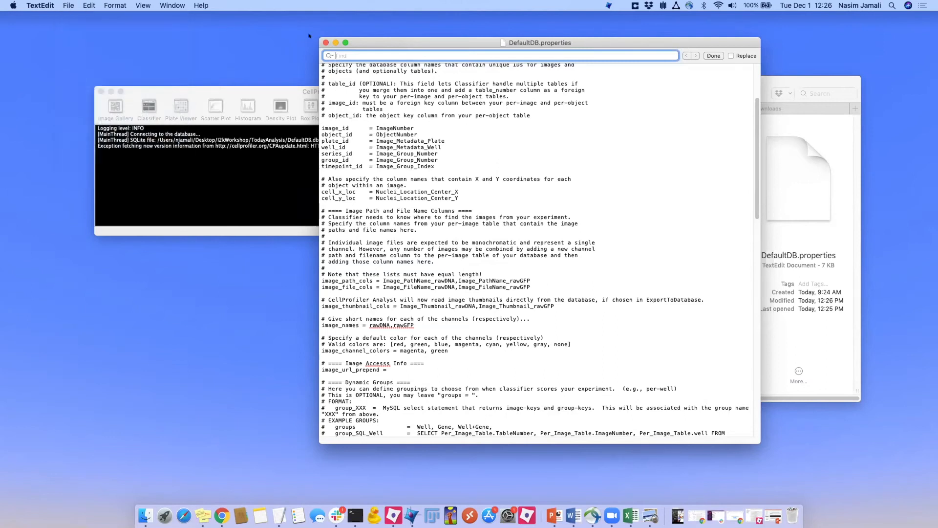
pyautogui.click(326, 43)
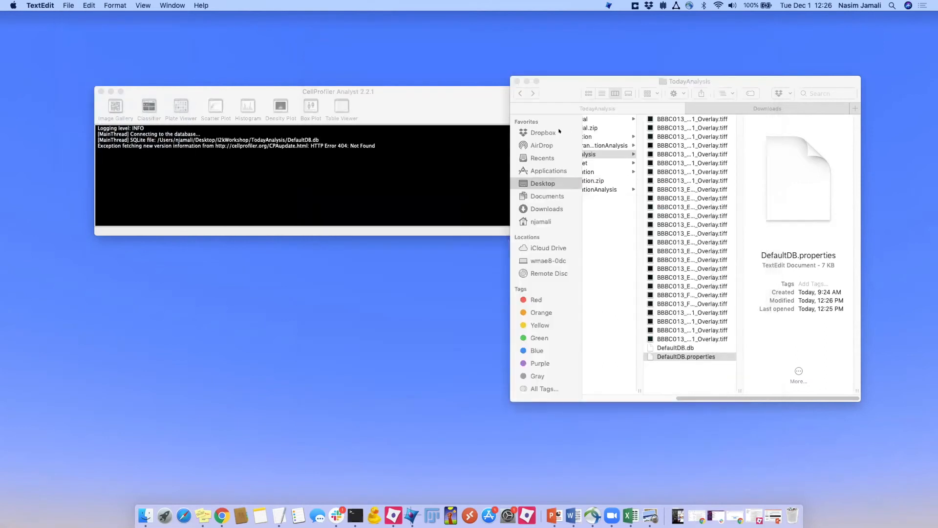
# - Arrange the TodayAnalysis Finder window and a narrowed CellProfiler Analyst window side by side, with CellProfiler Analyst active
pyautogui.click(560, 81)
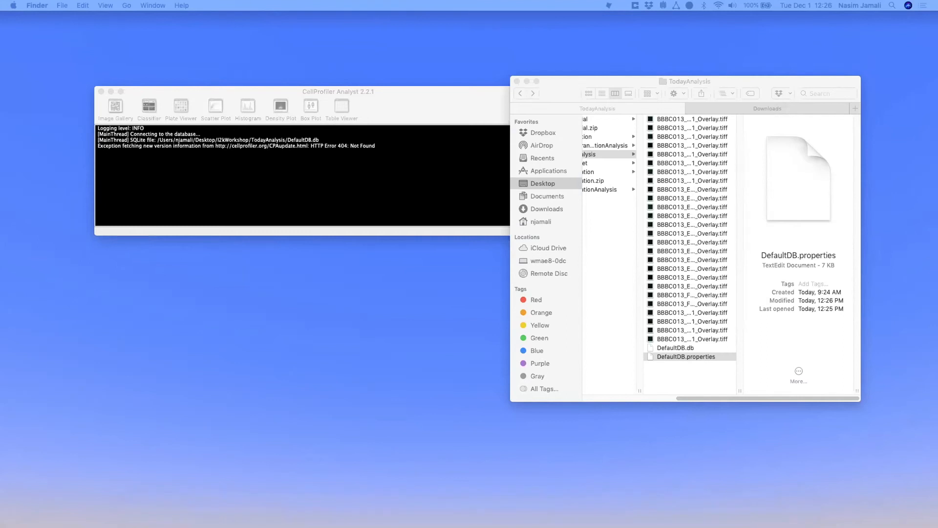
pyautogui.moveTo(567, 84); pyautogui.dragTo(606, 82)
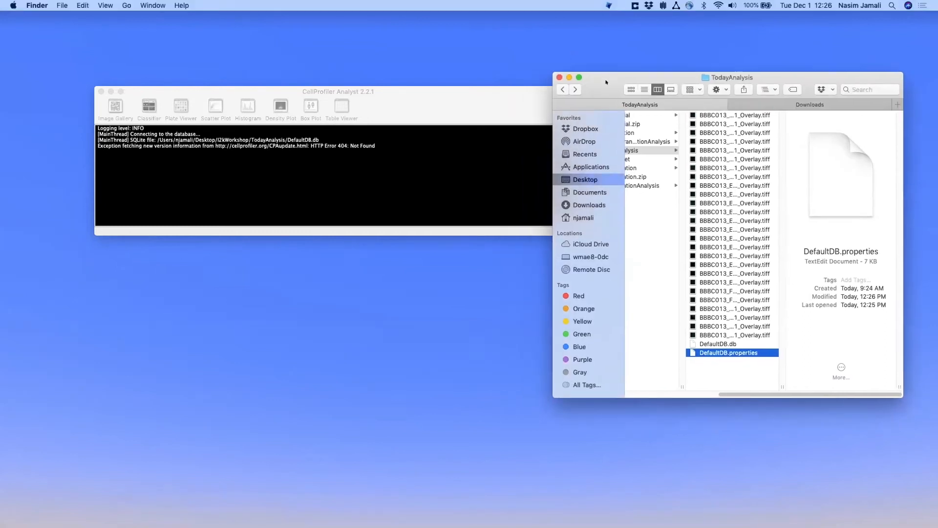
pyautogui.moveTo(446, 91); pyautogui.dragTo(403, 91)
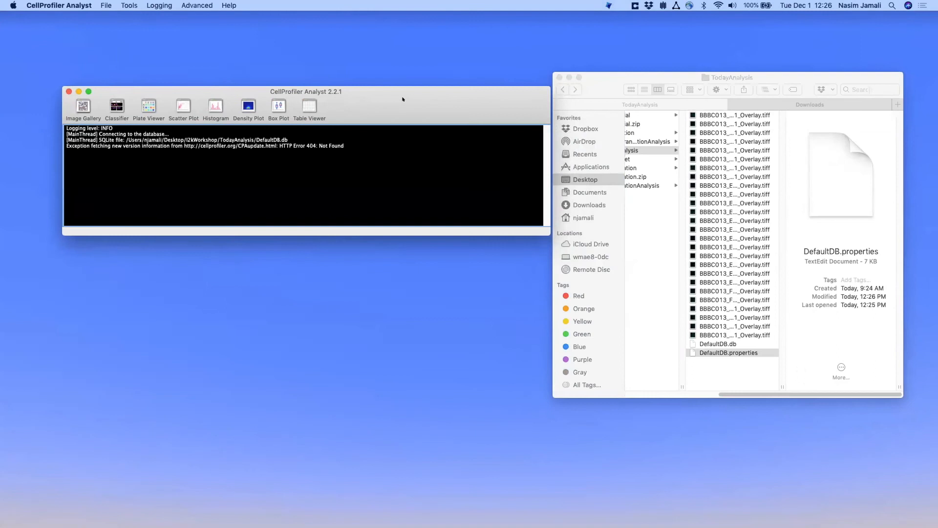
pyautogui.moveTo(541, 88); pyautogui.dragTo(510, 84)
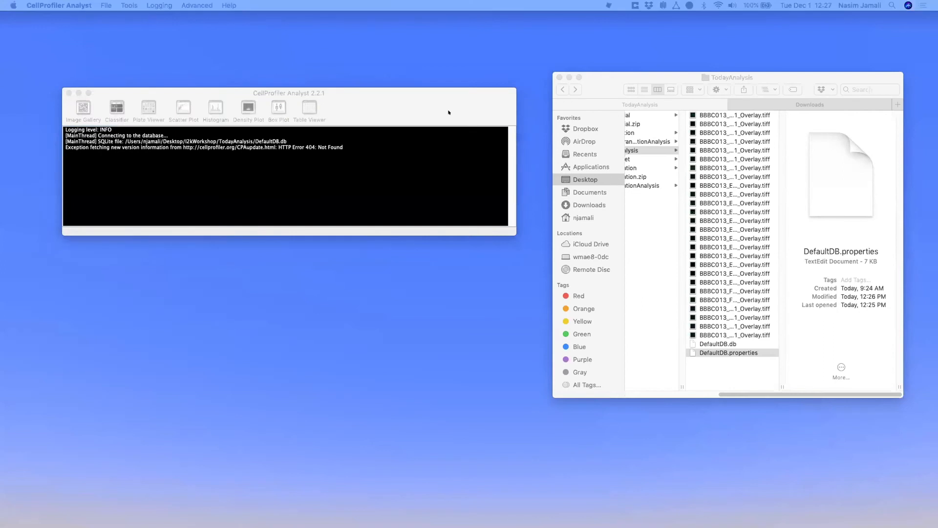
pyautogui.click(400, 103)
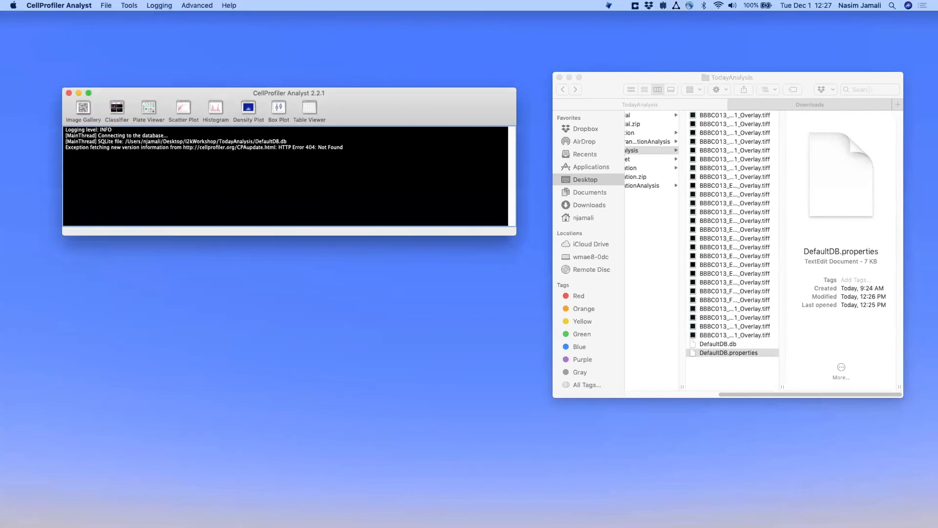
# - Open the Plate Viewer in CellProfiler Analyst, place its window in view and use Per_Image as the data source
pyautogui.click(145, 107)
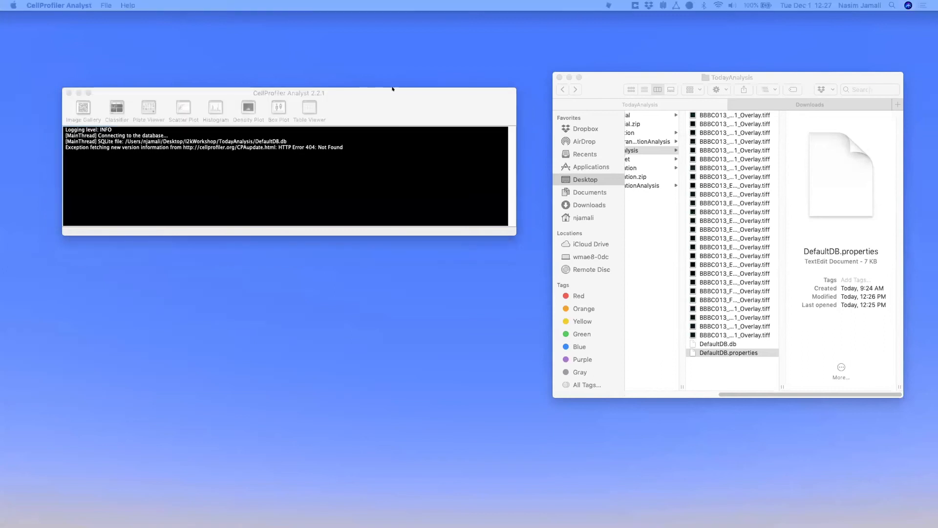
pyautogui.moveTo(605, 126); pyautogui.dragTo(392, 69)
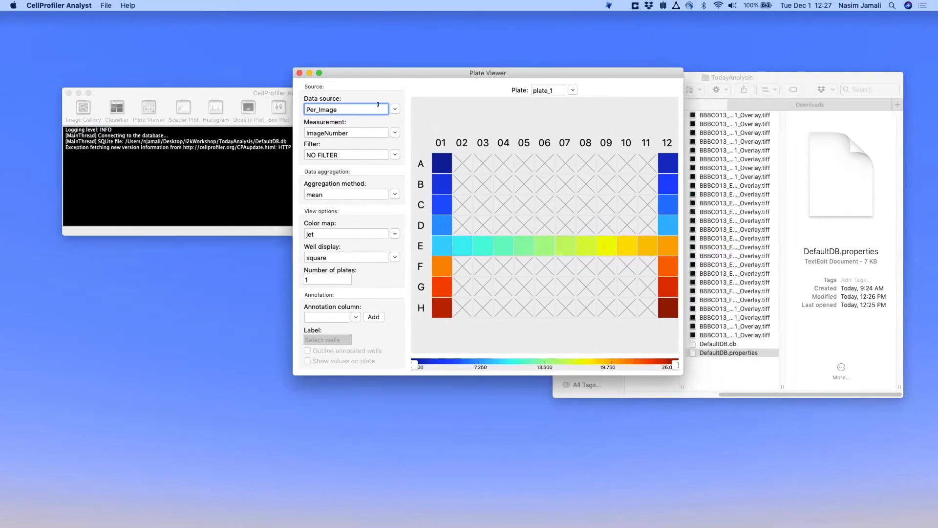
pyautogui.click(394, 108)
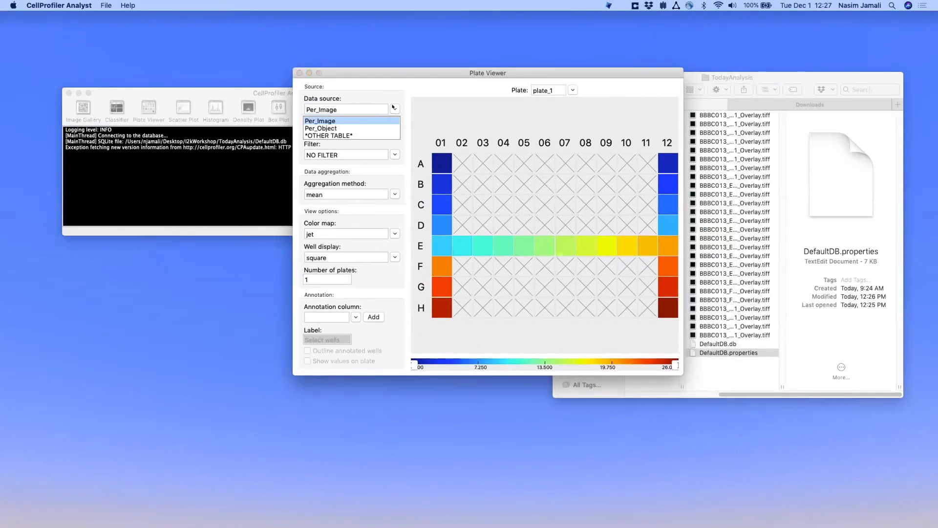
pyautogui.click(325, 120)
# - Color the plate map by the Mean_Nuclei_Intensity_MeanIntensity_rawGFP measurement
pyautogui.click(394, 131)
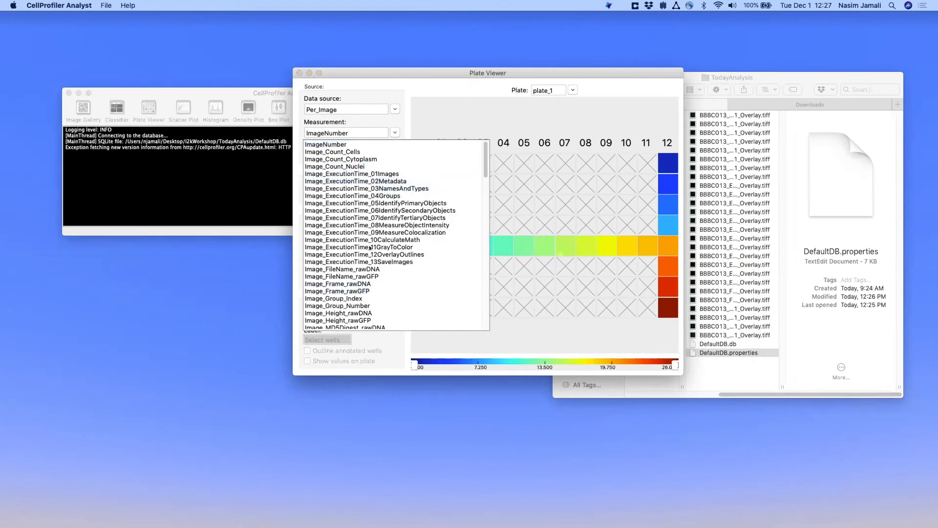
pyautogui.scroll(-15, 369, 263)
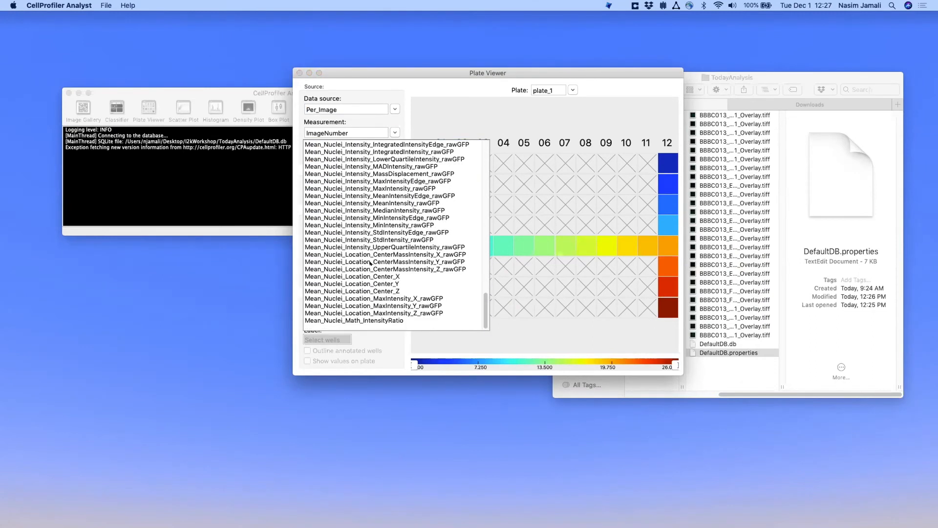
pyautogui.scroll(15, 369, 263)
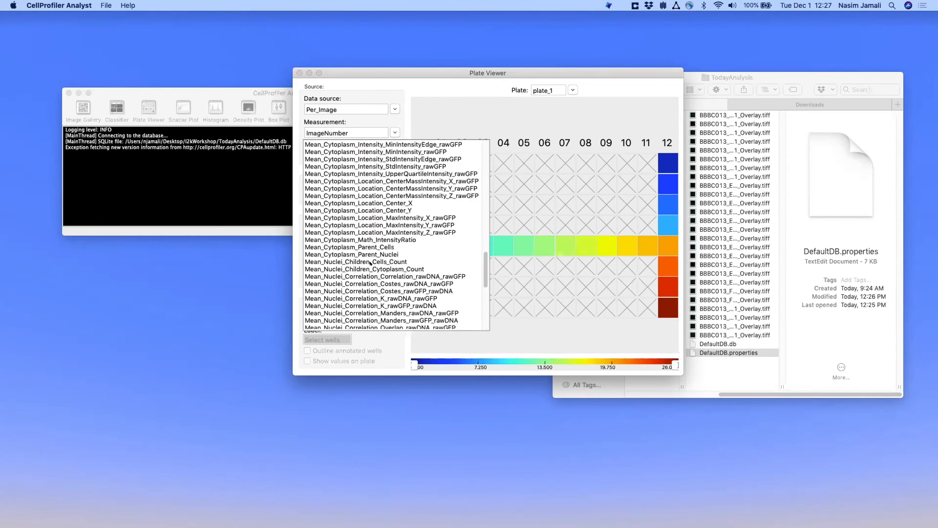
pyautogui.scroll(5, 370, 263)
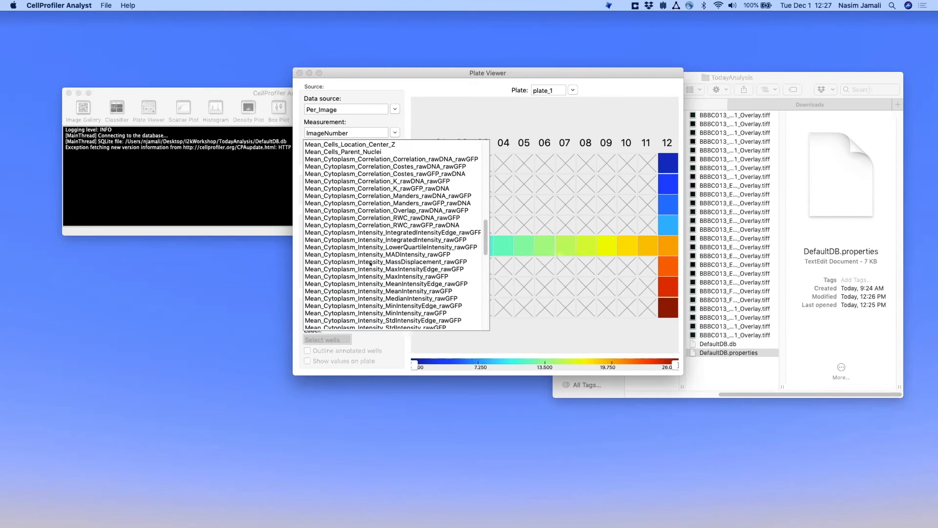
pyautogui.scroll(-10, 370, 263)
pyautogui.scroll(-6, 370, 263)
pyautogui.scroll(-5, 370, 263)
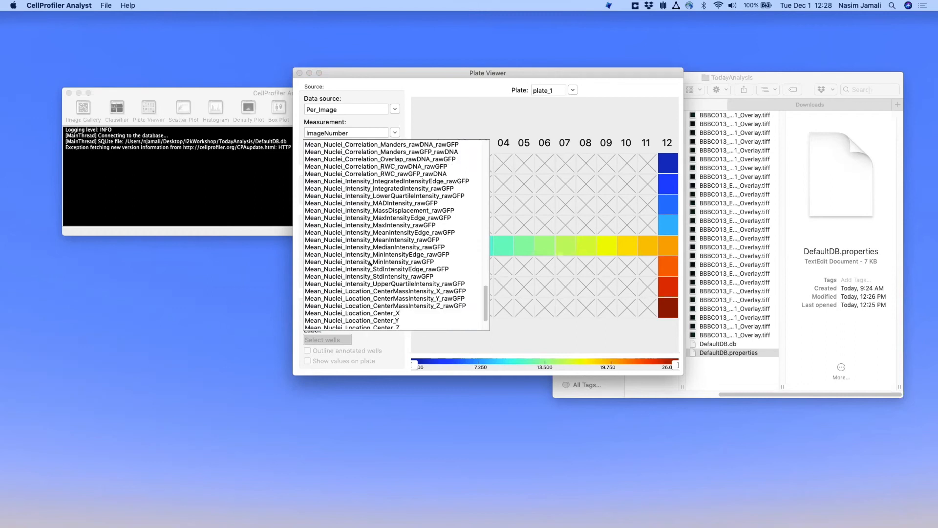
pyautogui.click(369, 262)
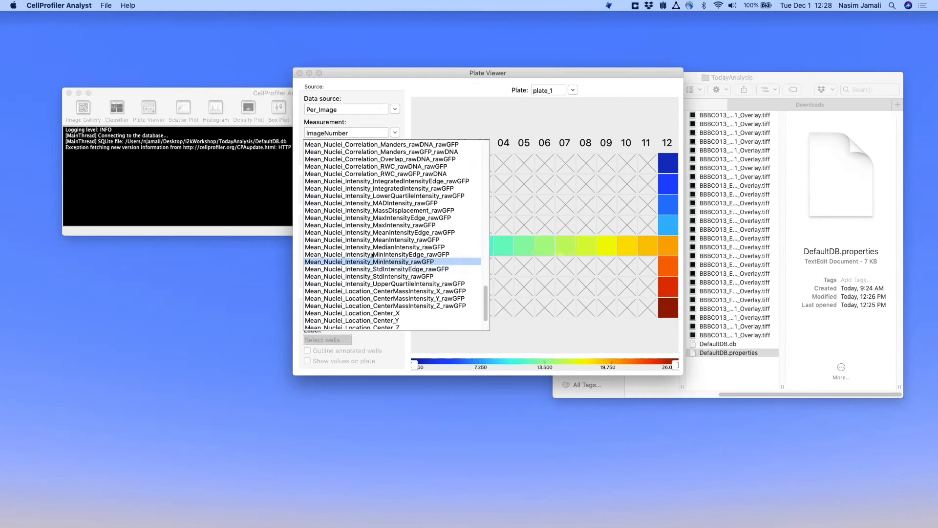
pyautogui.click(377, 239)
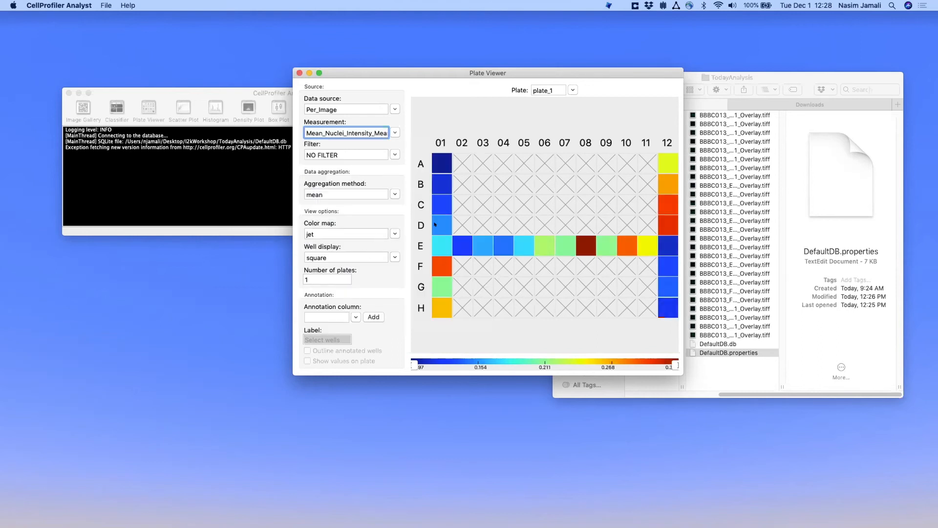
# - Set the plate map's measurement to Image_Metadata_Dose and its well display to thumbnail
pyautogui.click(395, 132)
pyautogui.scroll(15, 388, 218)
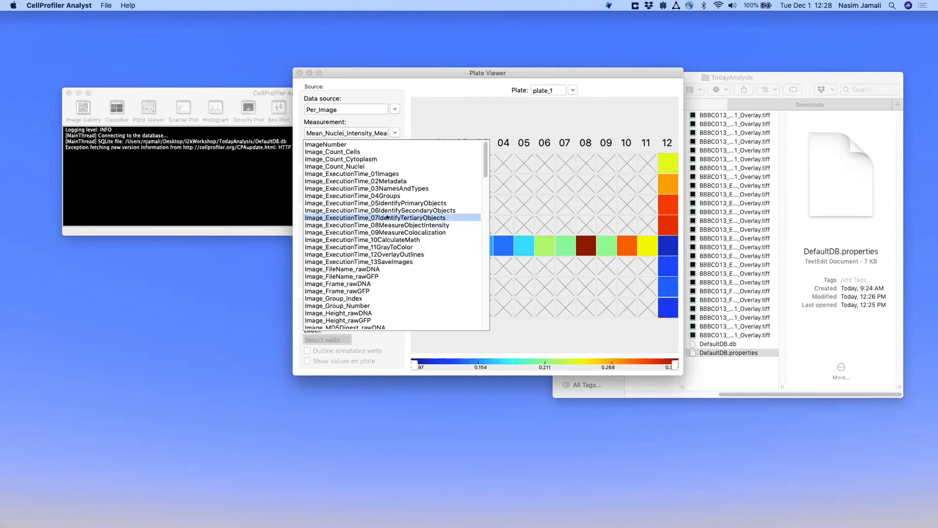
pyautogui.scroll(-5, 387, 217)
pyautogui.scroll(-4, 388, 217)
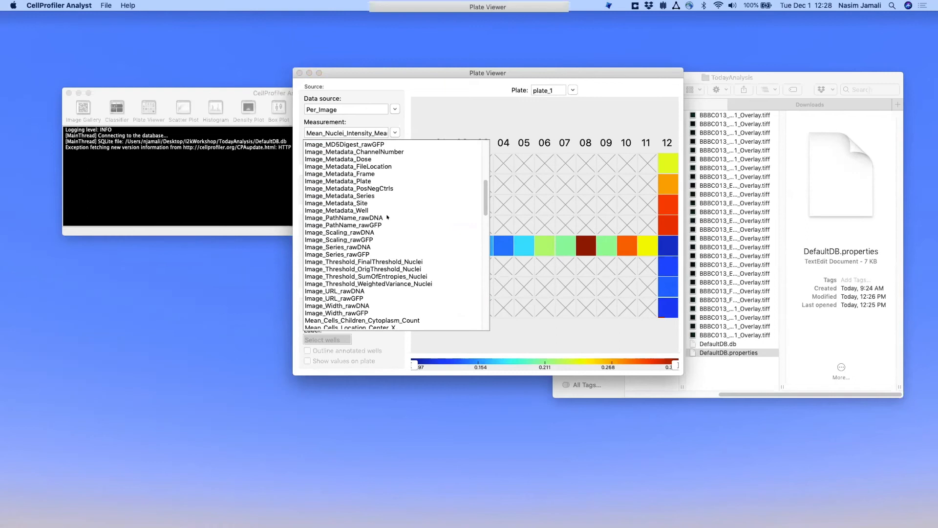
pyautogui.scroll(9, 388, 218)
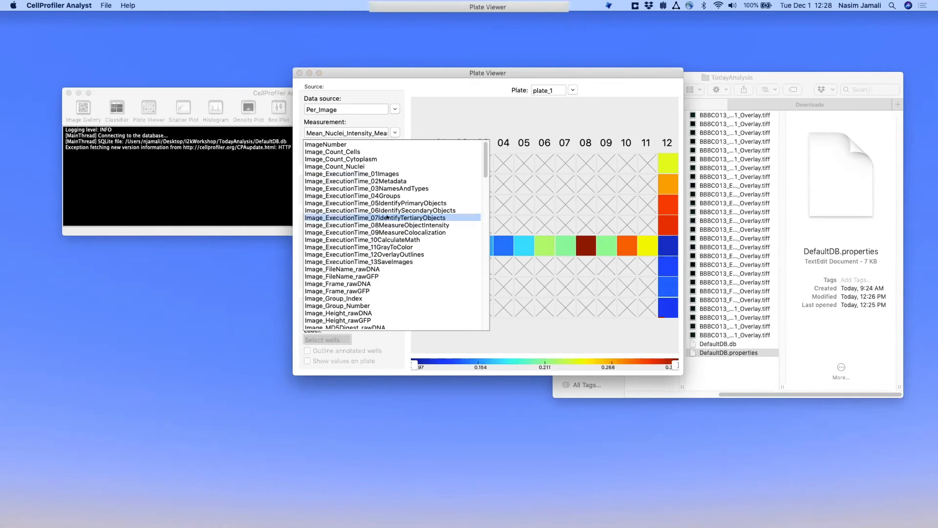
pyautogui.scroll(-1, 387, 218)
pyautogui.scroll(-3, 387, 217)
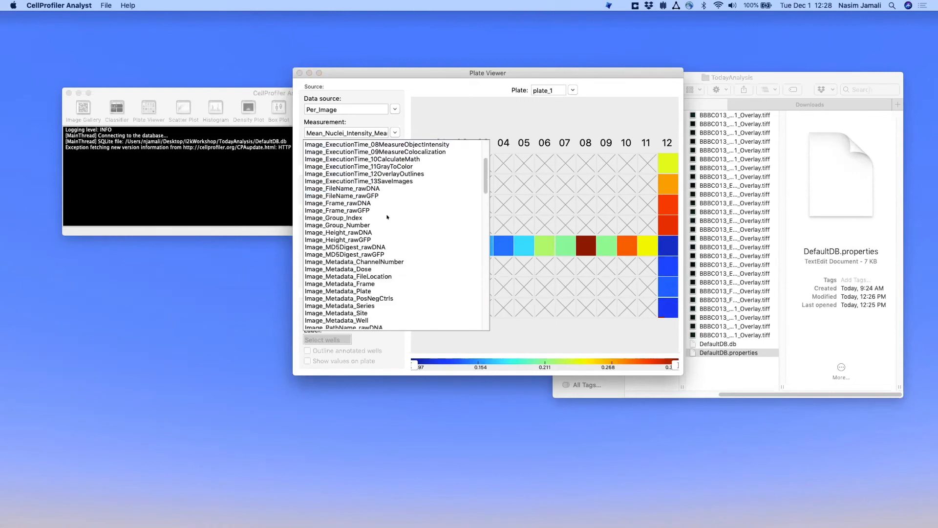
pyautogui.click(356, 269)
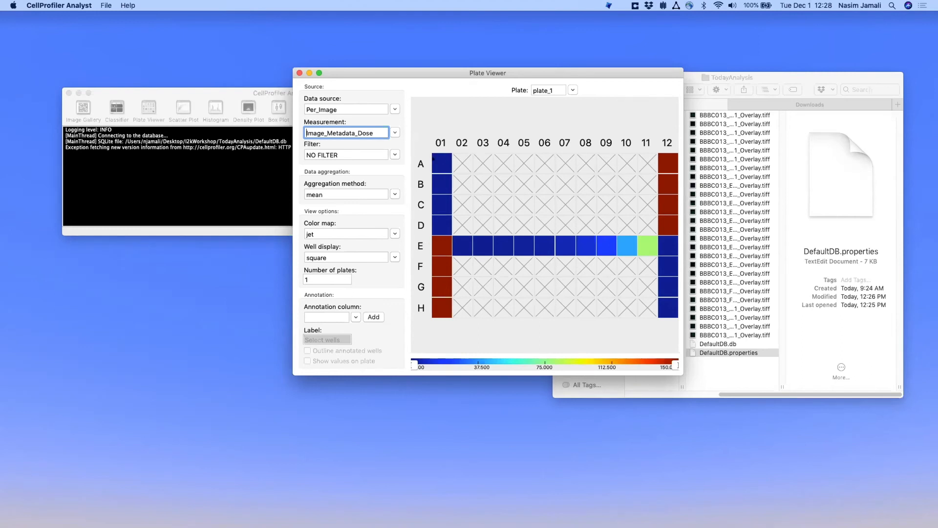
pyautogui.click(394, 256)
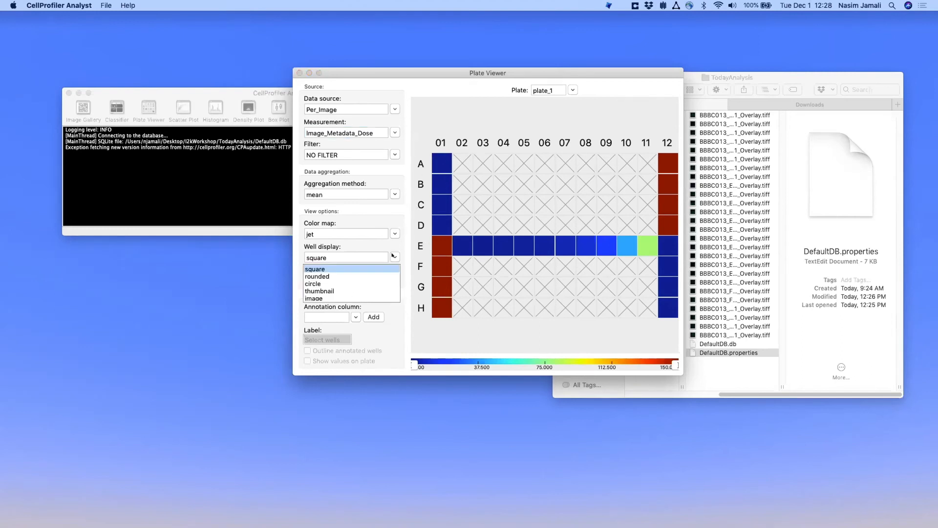
pyautogui.click(316, 287)
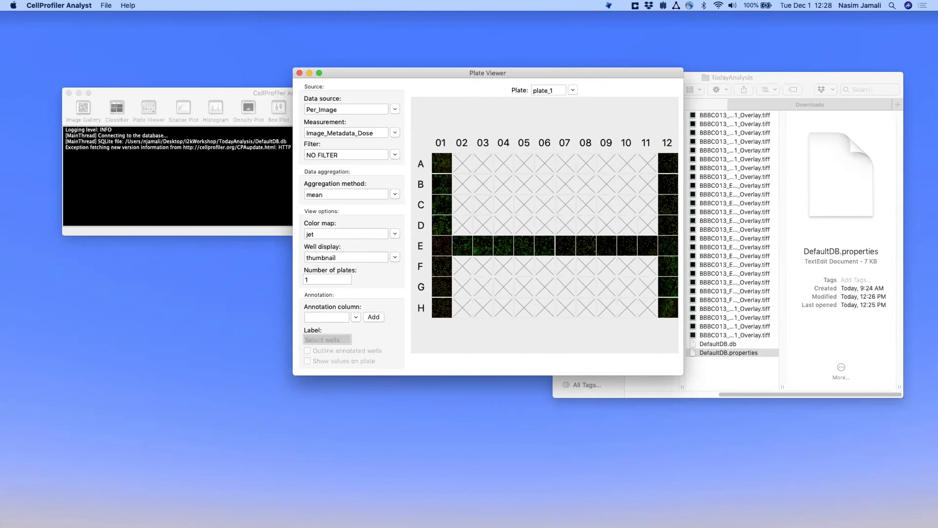
# - View the image of well A01 from the plate map, moving its window aside, and close it
pyautogui.doubleClick(442, 164)
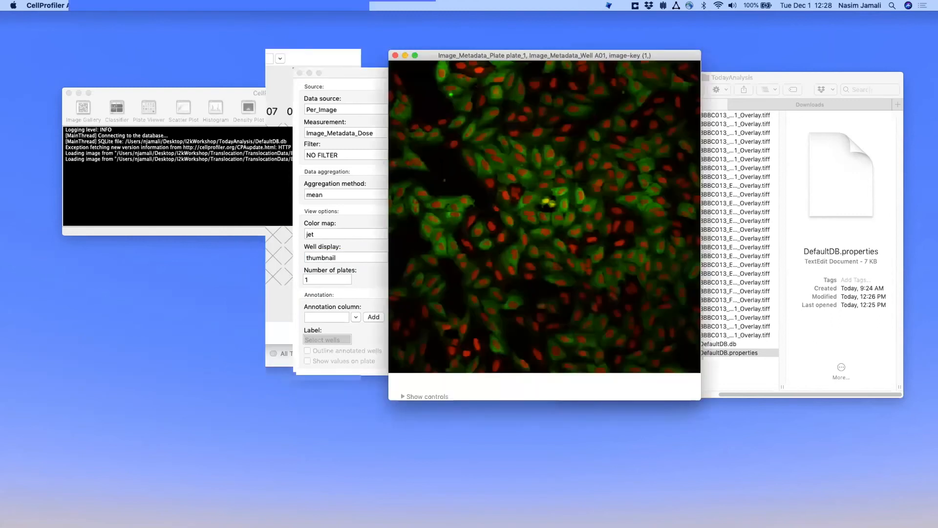
pyautogui.moveTo(526, 55); pyautogui.dragTo(393, 49)
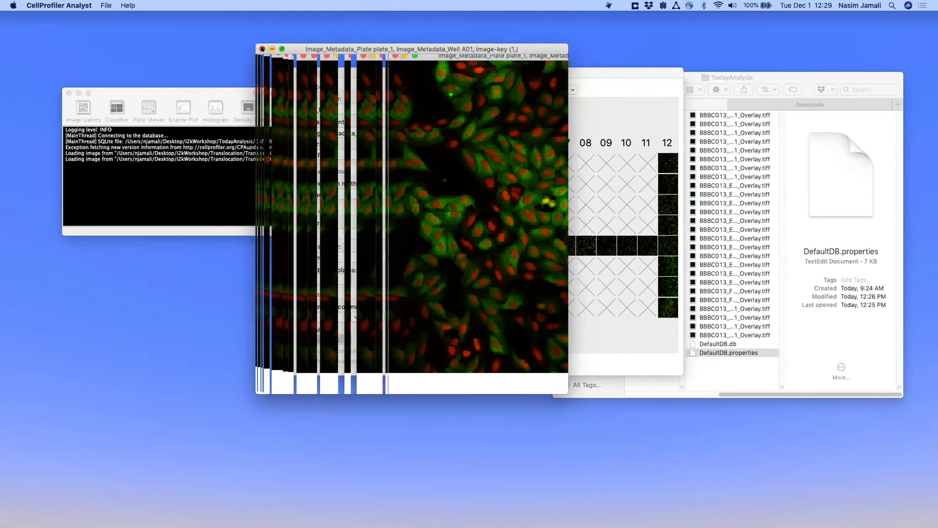
pyautogui.click(263, 48)
# - View the image of well C12 with its display controls expanded and brightness raised to 126%, and close it
pyautogui.doubleClick(676, 206)
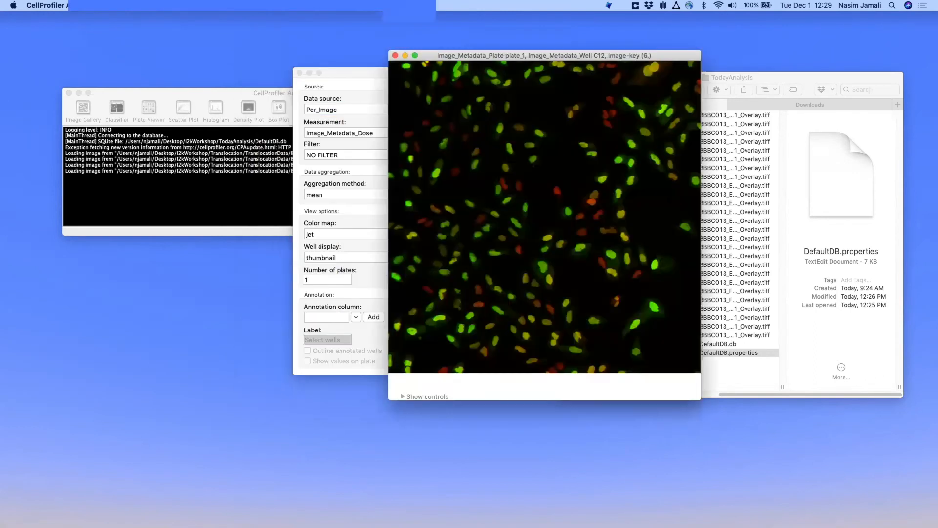
pyautogui.moveTo(521, 54)
pyautogui.mouseDown()
pyautogui.moveTo(364, 57)
pyautogui.moveTo(511, 65)
pyautogui.moveTo(503, 44)
pyautogui.mouseUp()
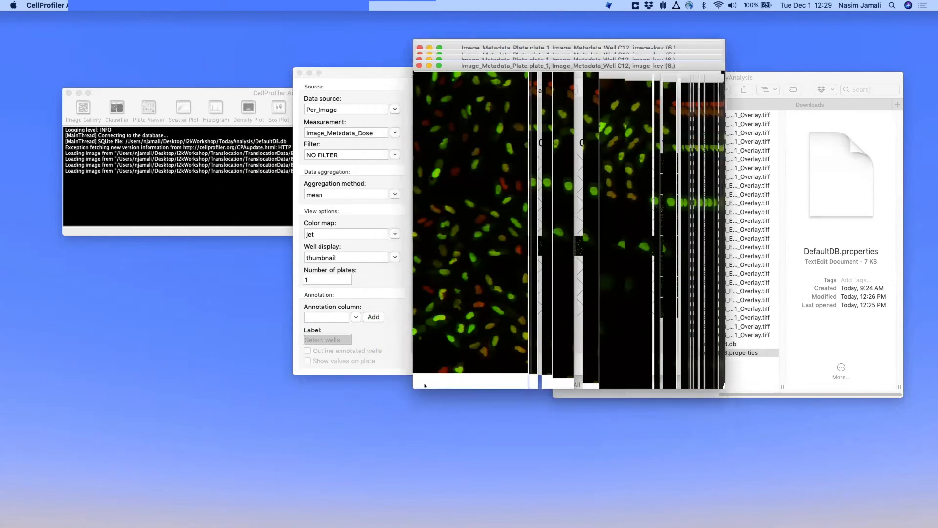
pyautogui.click(450, 354)
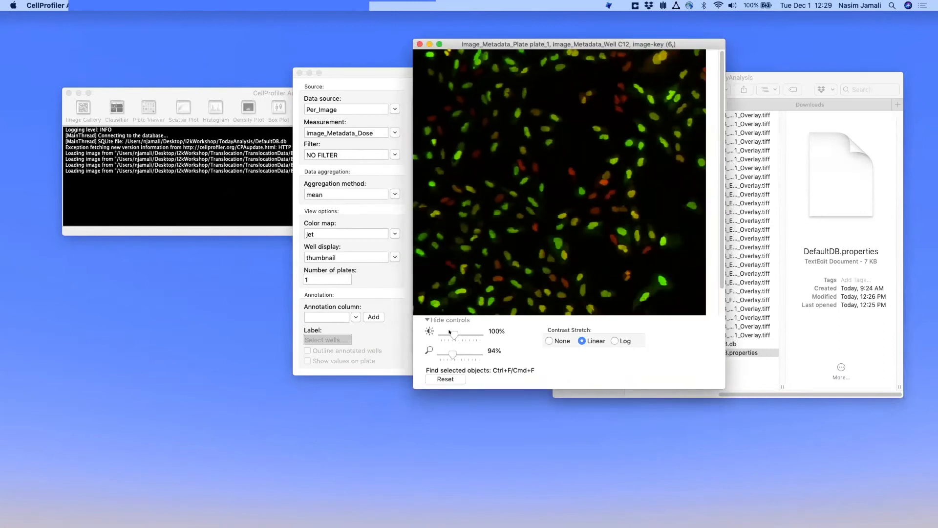
pyautogui.click(450, 332)
pyautogui.moveTo(450, 332); pyautogui.dragTo(454, 333)
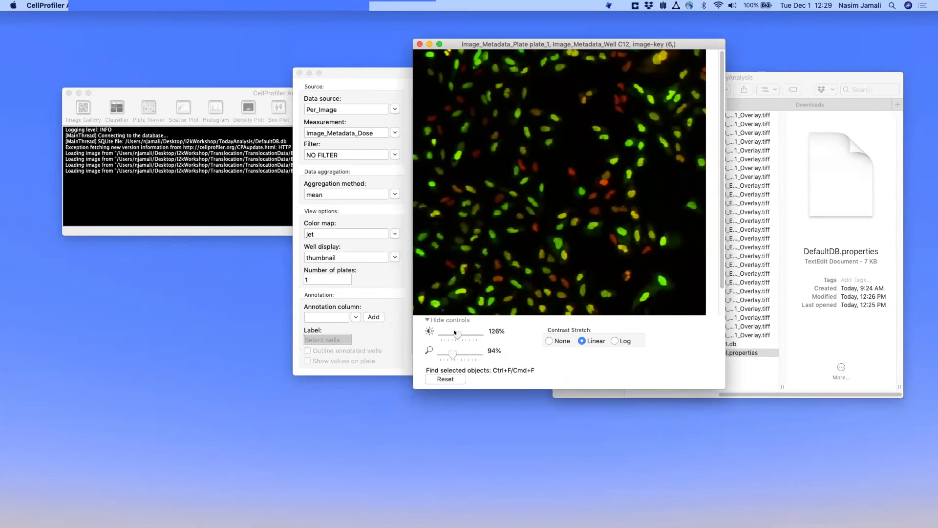
pyautogui.click(418, 43)
# - Reposition the Plate Viewer window and set its well display to square
pyautogui.moveTo(426, 80); pyautogui.dragTo(371, 132)
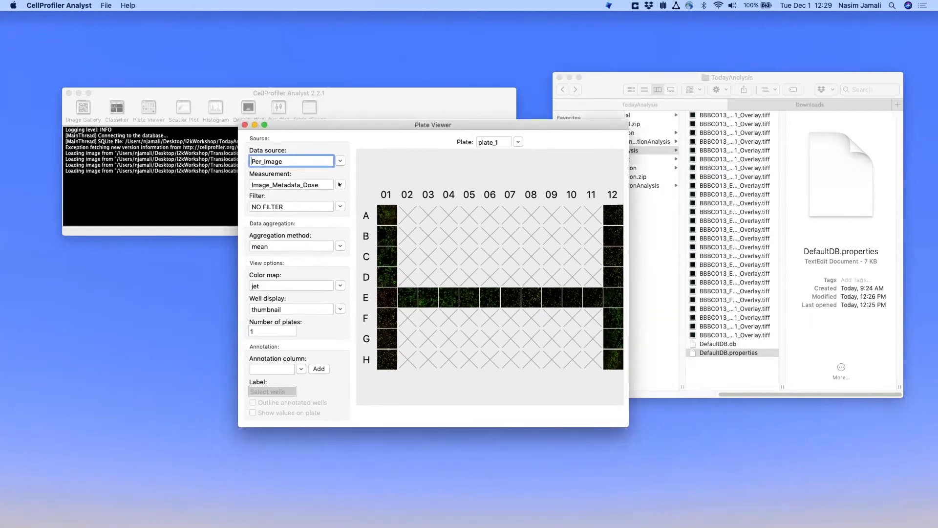
pyautogui.click(331, 308)
pyautogui.click(300, 318)
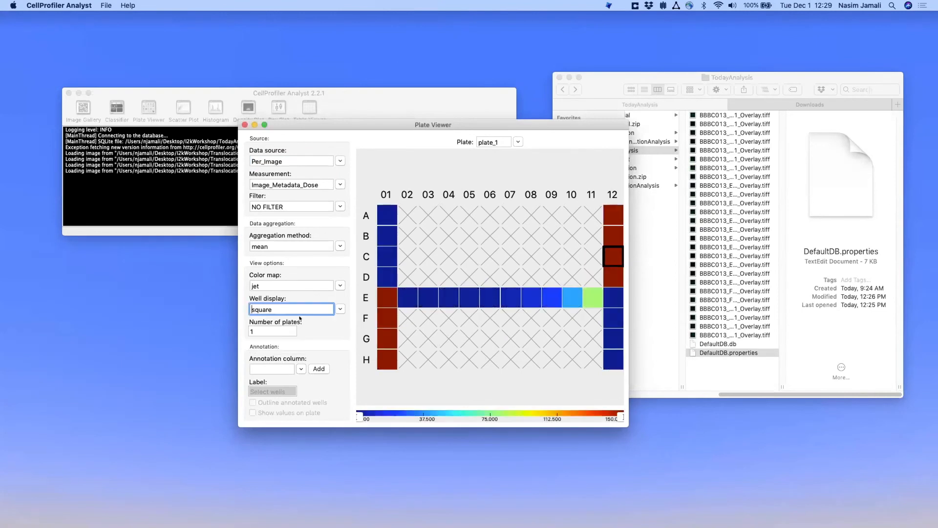
# - Close the TodayAnalysis Finder window and arrange the Plate Viewer and CellProfiler Analyst main windows so both are accessible
pyautogui.moveTo(470, 122); pyautogui.dragTo(252, 152)
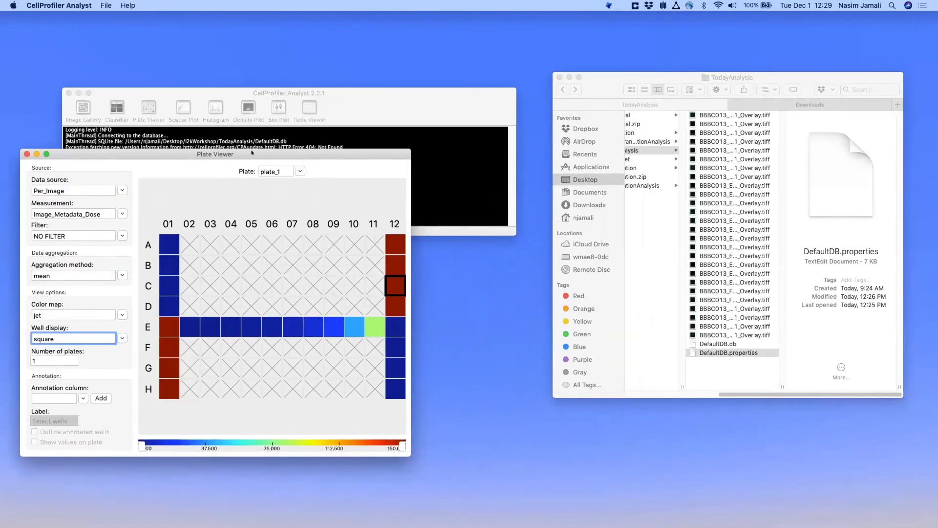
pyautogui.moveTo(371, 99); pyautogui.dragTo(454, 50)
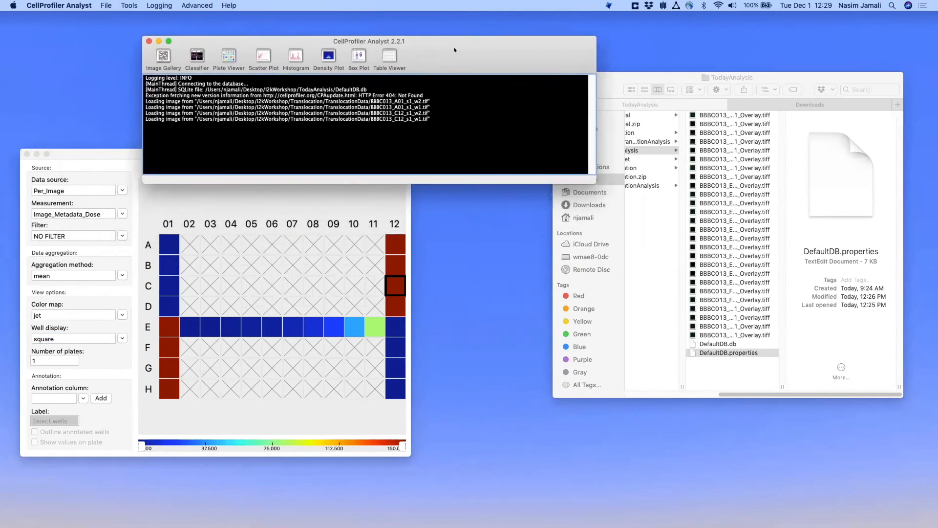
pyautogui.click(622, 74)
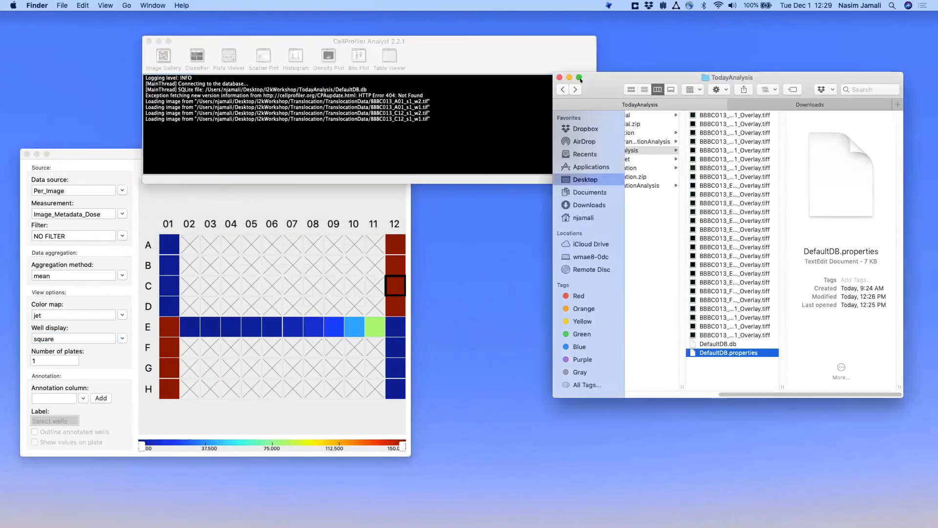
pyautogui.click(560, 77)
pyautogui.moveTo(488, 48); pyautogui.dragTo(605, 53)
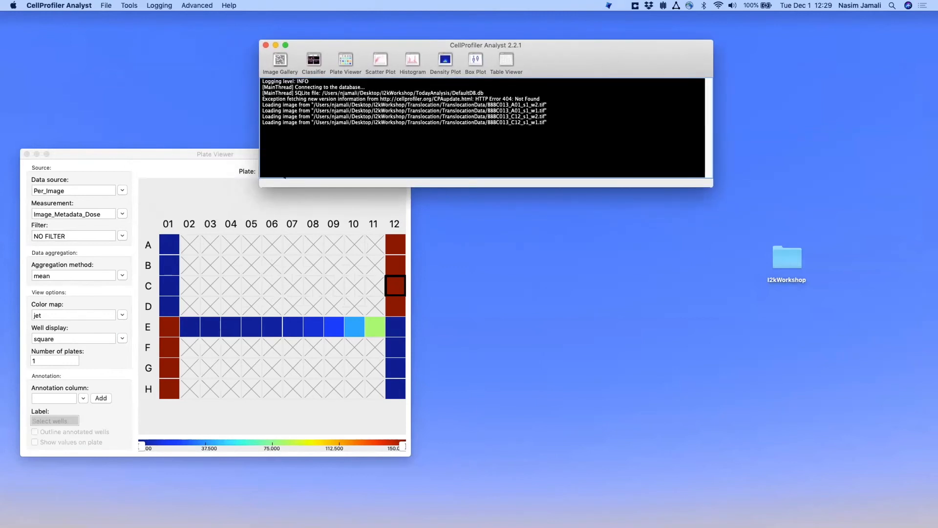
# - Open the Classifier in CellProfiler Analyst and try to reposition its window
pyautogui.click(310, 57)
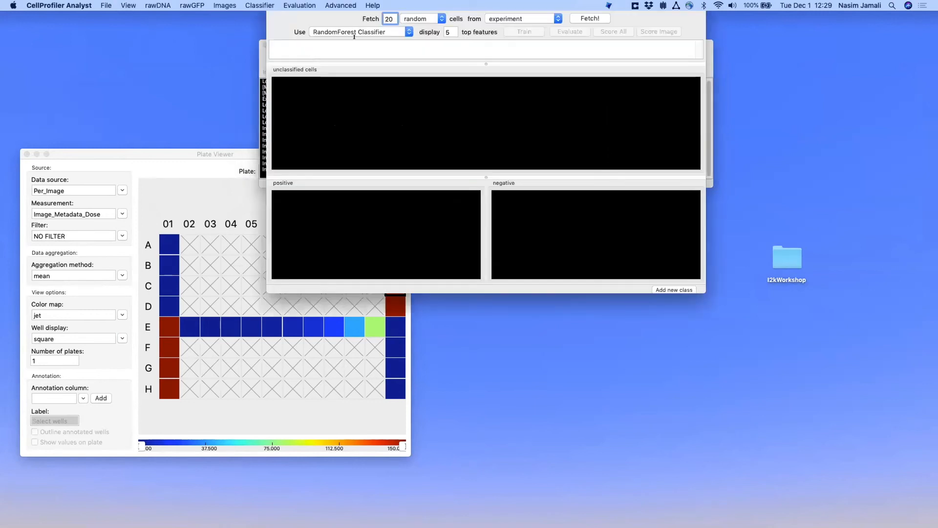
pyautogui.click(667, 51)
pyautogui.click(708, 42)
pyautogui.click(694, 23)
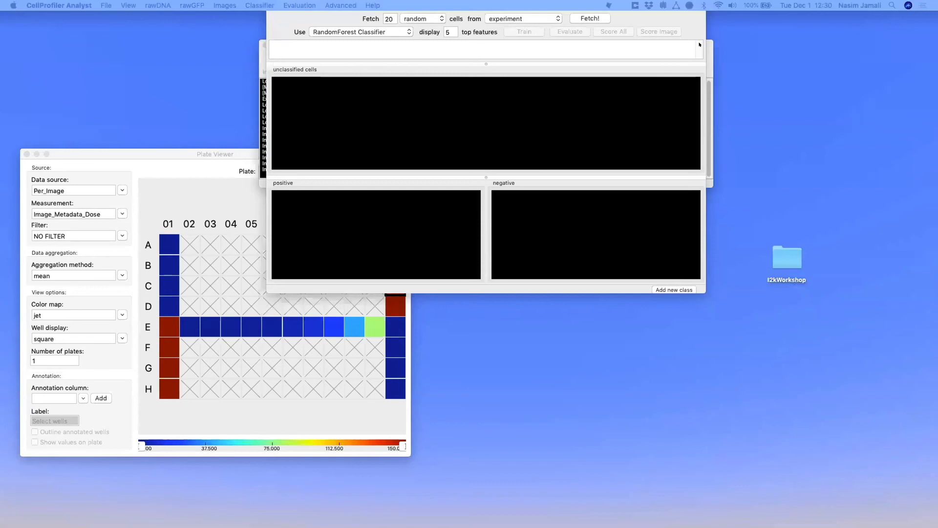
pyautogui.click(691, 14)
pyautogui.moveTo(706, 63); pyautogui.dragTo(721, 67)
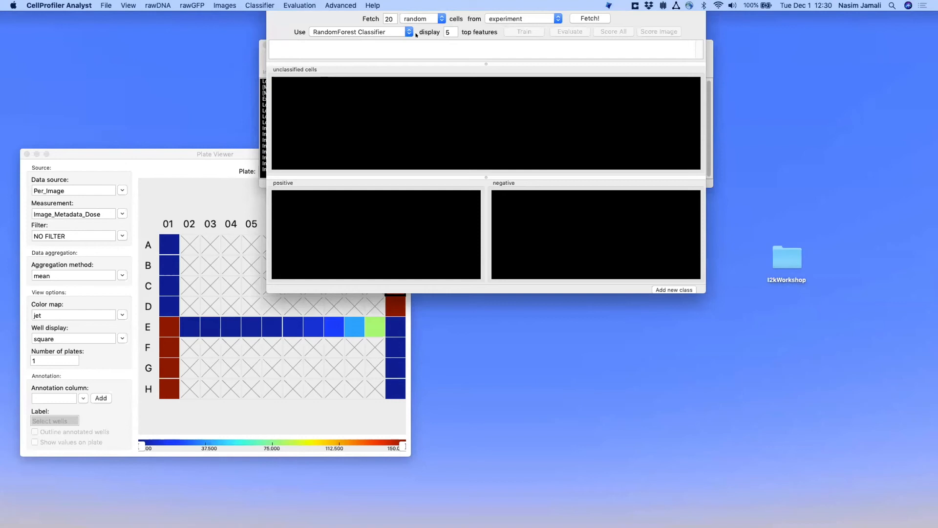
# - Fetch 20 random cells from the experiment into the unclassified bin and enlarge the Classifier window
pyautogui.click(440, 20)
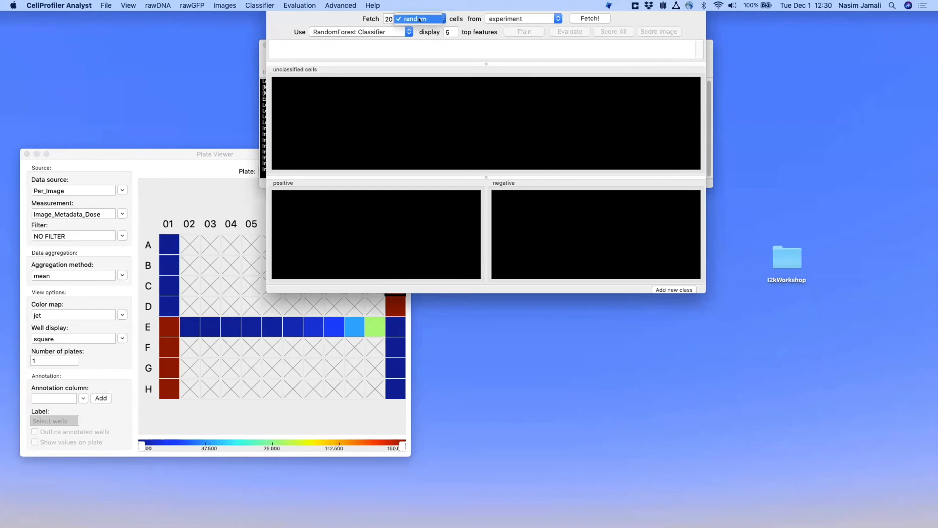
pyautogui.click(419, 19)
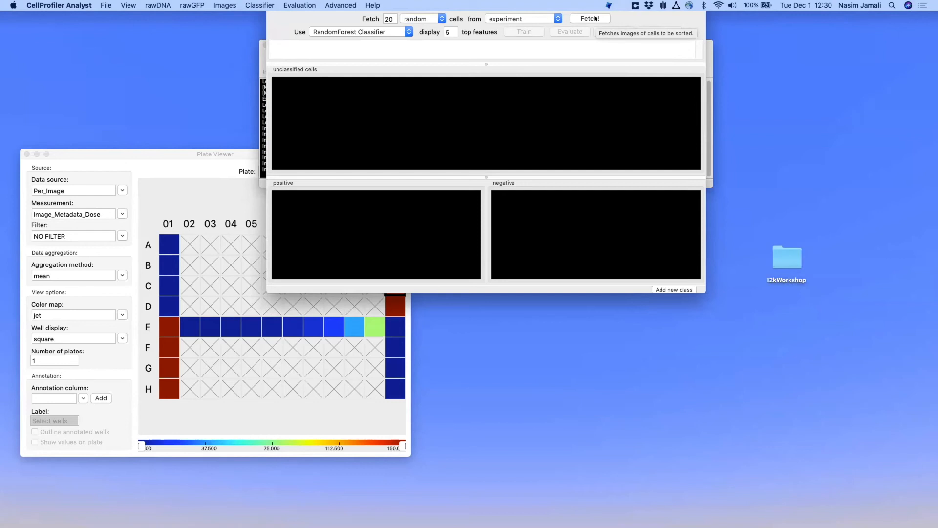
pyautogui.click(596, 18)
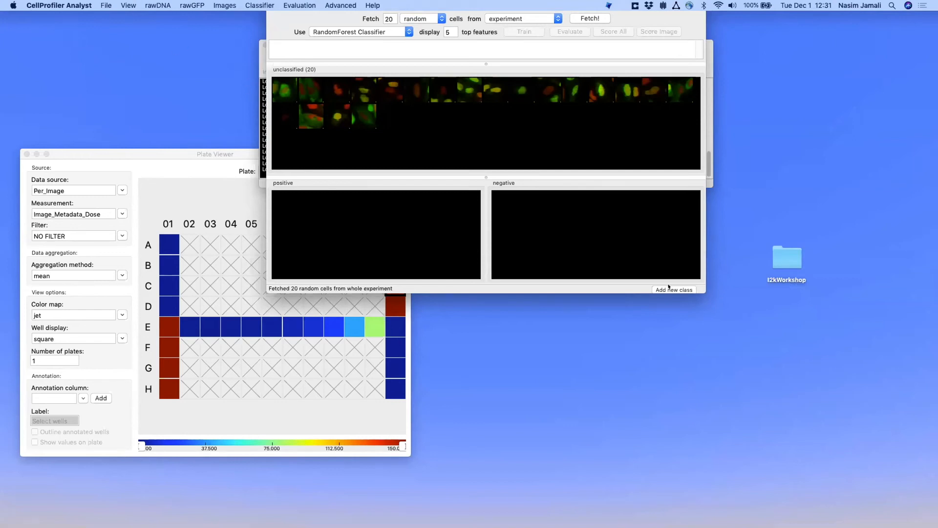
pyautogui.moveTo(699, 284); pyautogui.dragTo(811, 432)
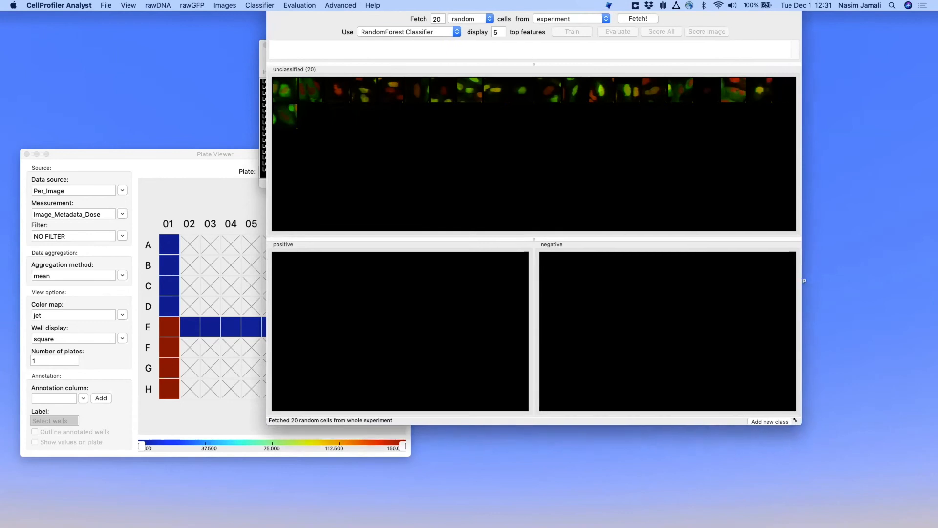
pyautogui.moveTo(764, 272); pyautogui.dragTo(848, 466)
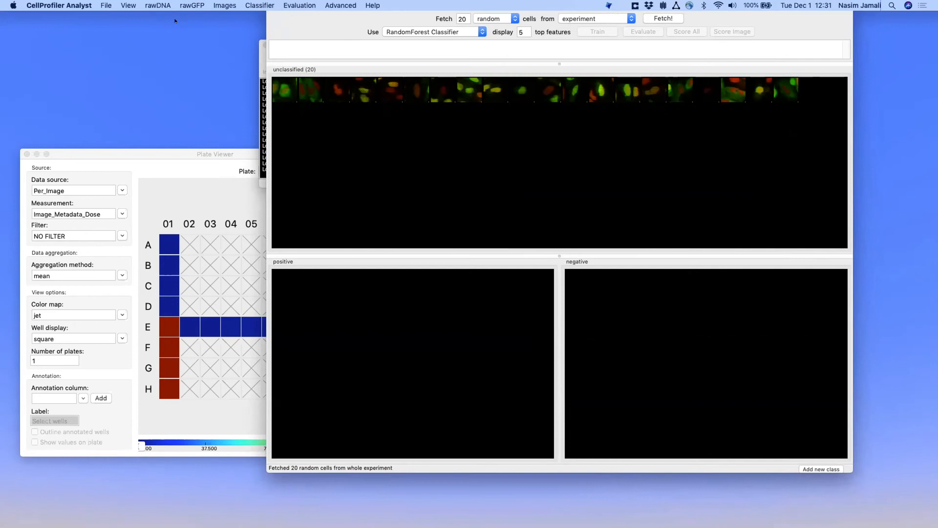
# - Open the Classifier's image controls and set the cell thumbnails' brightness to 150% and zoom to 191%
pyautogui.click(127, 6)
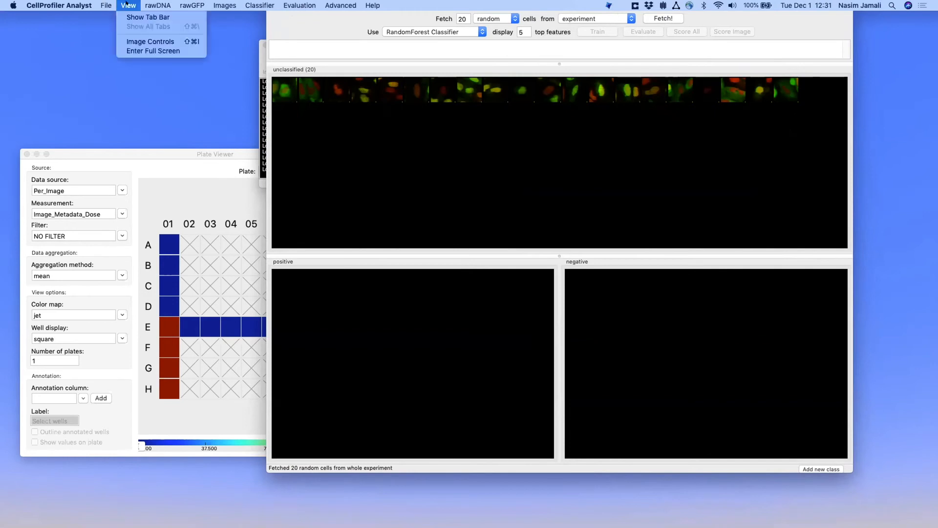
pyautogui.click(147, 41)
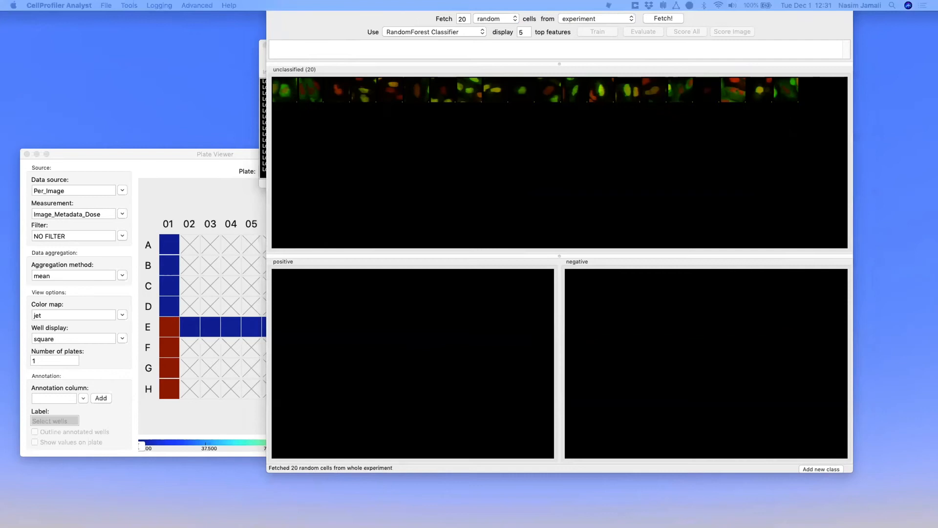
pyautogui.moveTo(655, 186); pyautogui.dragTo(661, 167)
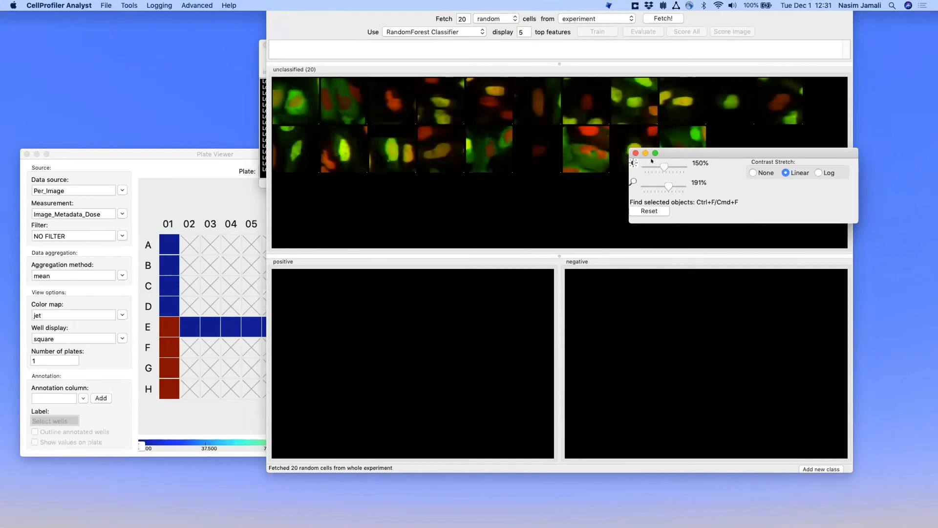
# - Close the floating image controls window and rename the positive class to NuclearTranslocation
pyautogui.click(636, 153)
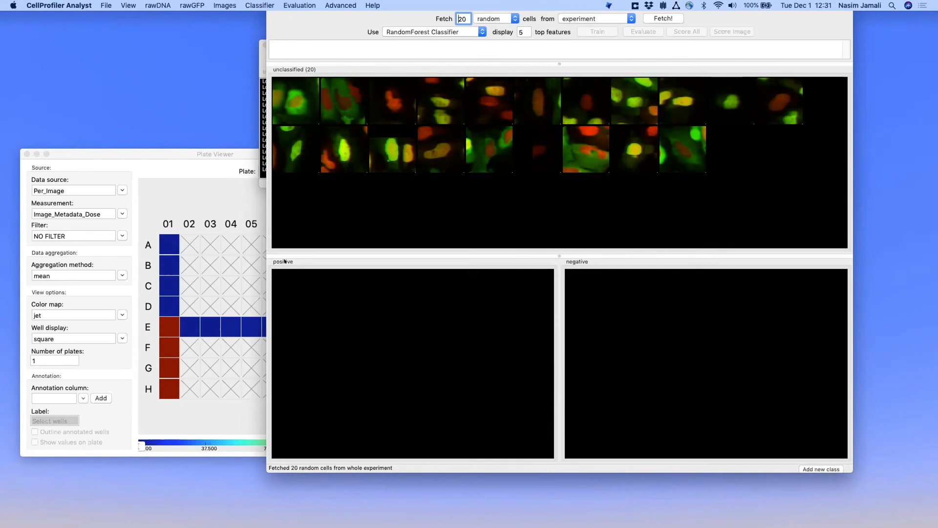
pyautogui.rightClick(303, 276)
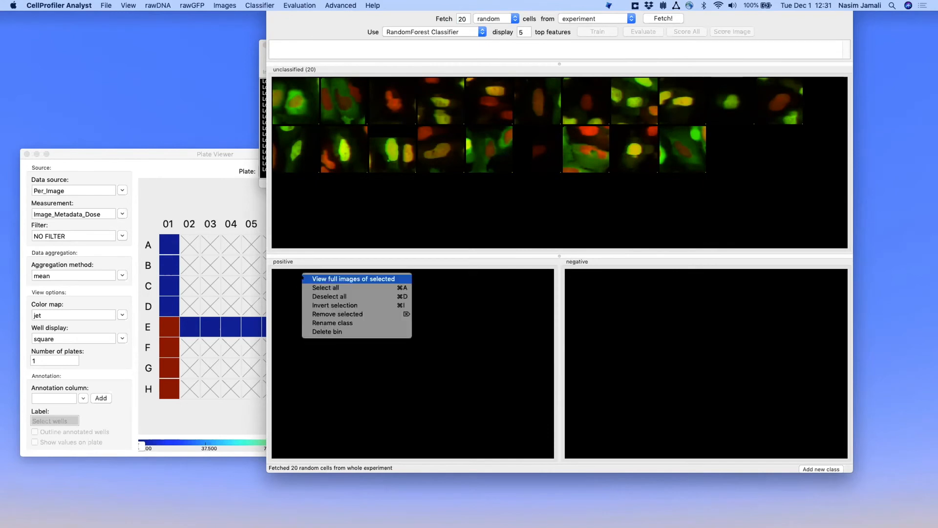
pyautogui.click(323, 322)
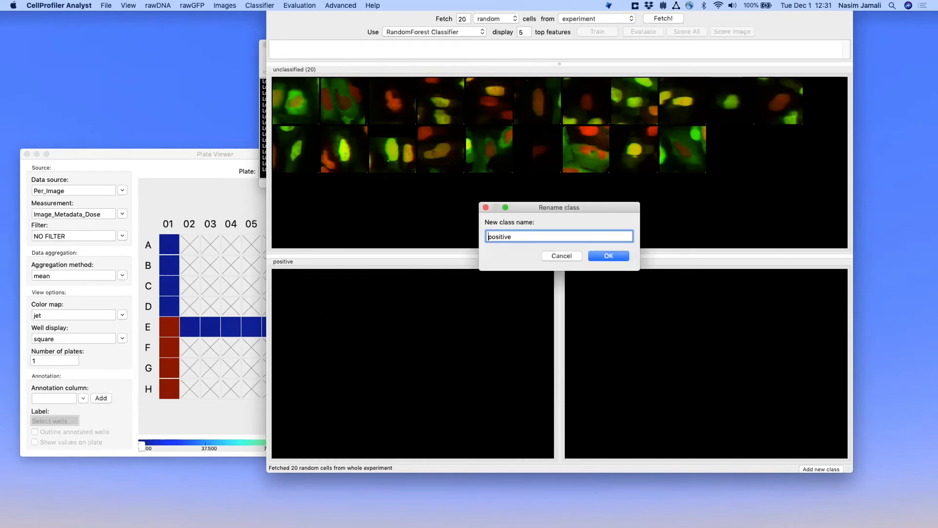
pyautogui.write('NuclearTranslocation')
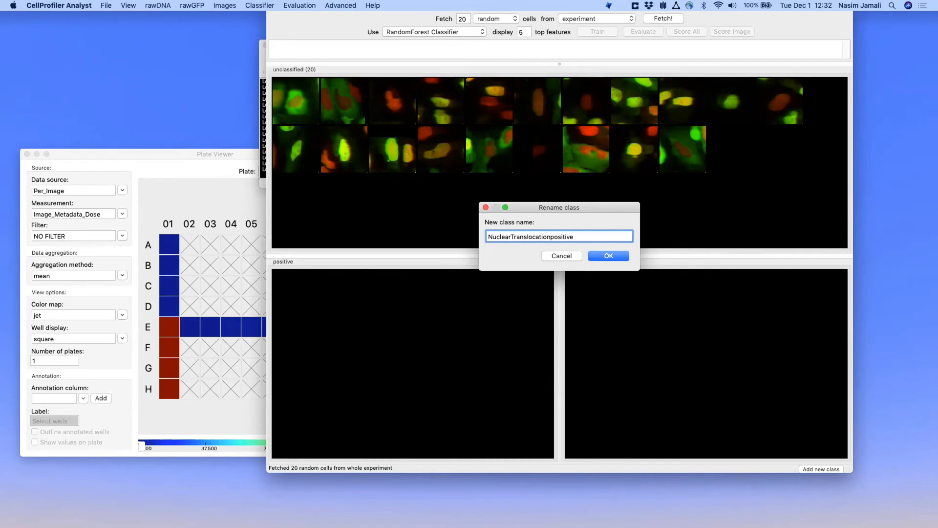
pyautogui.hotkey('shift', 'Right')
pyautogui.hotkey('shift', 'Right')
pyautogui.hotkey('shift', 'Right')
pyautogui.hotkey('shift', 'Right')
pyautogui.hotkey('shift', 'Right')
pyautogui.hotkey('shift', 'Right')
pyautogui.hotkey('shift', 'Right')
pyautogui.hotkey('shift', 'Right')
pyautogui.press('BackSpace')
pyautogui.click(601, 254)
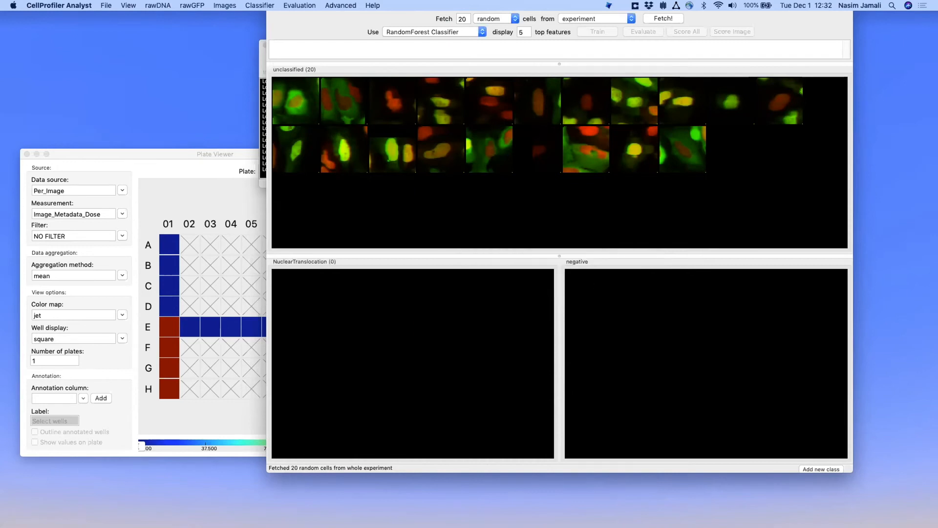
# - Rename the negative class to Cytoplasmic
pyautogui.rightClick(596, 285)
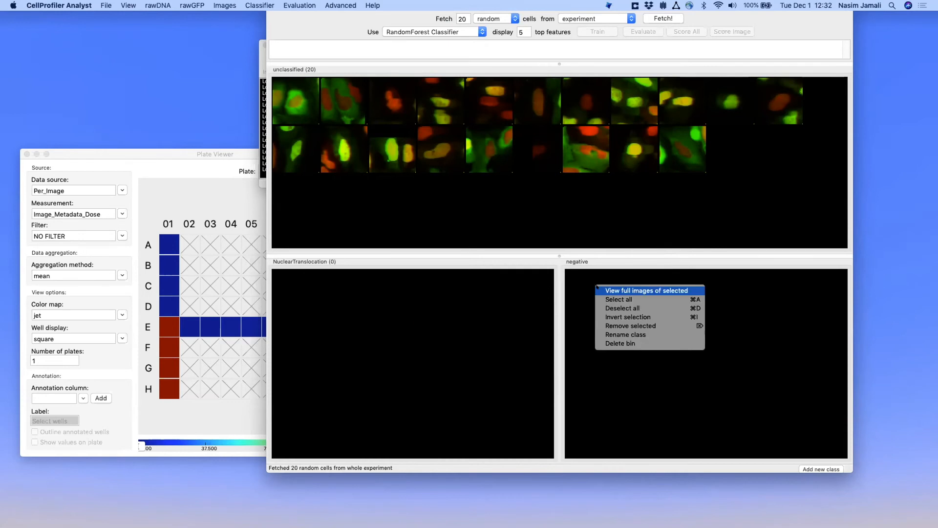
pyautogui.click(621, 336)
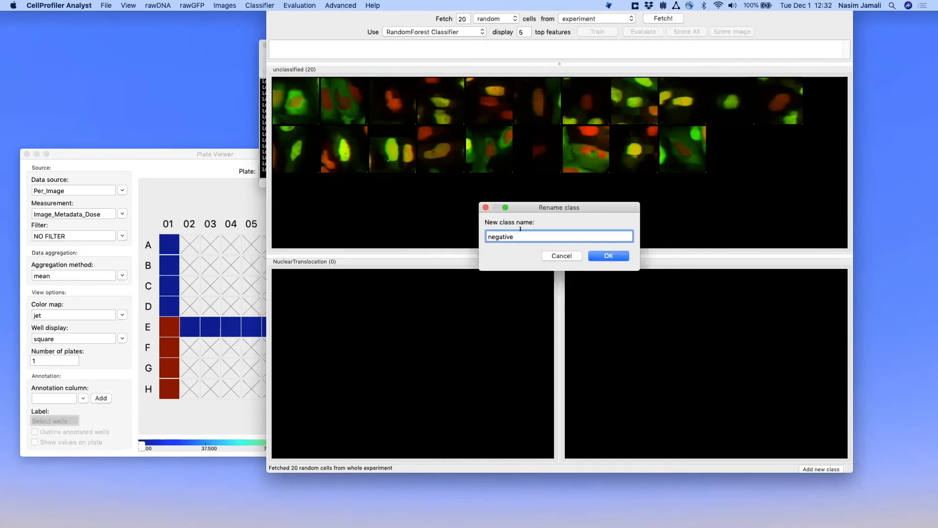
pyautogui.press('super+a')
pyautogui.write('Cytoplasmic')
pyautogui.click(613, 254)
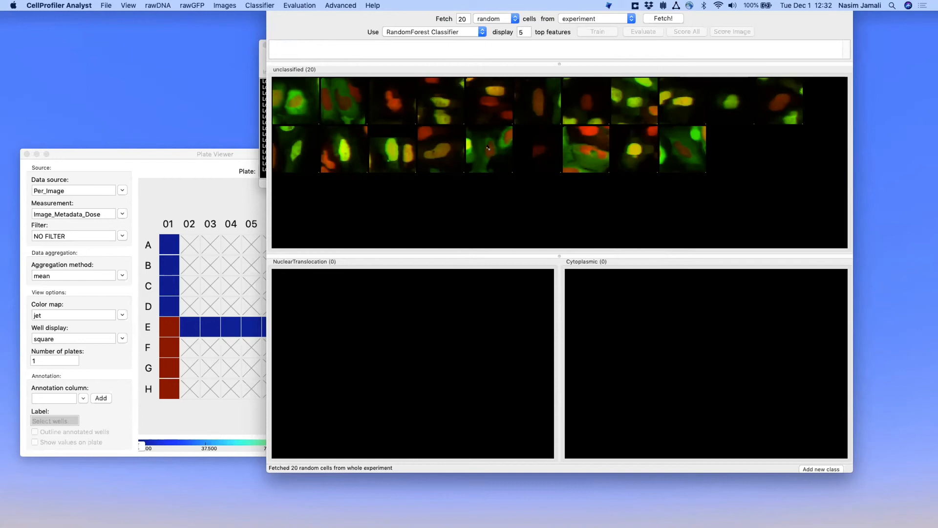
# - Sort five unclassified cells with green nuclei into NuclearTranslocation and five with green cytoplasm around red nuclei into Cytoplasmic
pyautogui.moveTo(395, 152); pyautogui.dragTo(346, 293)
pyautogui.moveTo(339, 152); pyautogui.dragTo(359, 296)
pyautogui.moveTo(494, 167); pyautogui.dragTo(703, 360)
pyautogui.moveTo(538, 149); pyautogui.dragTo(664, 315)
pyautogui.moveTo(488, 151); pyautogui.dragTo(454, 291)
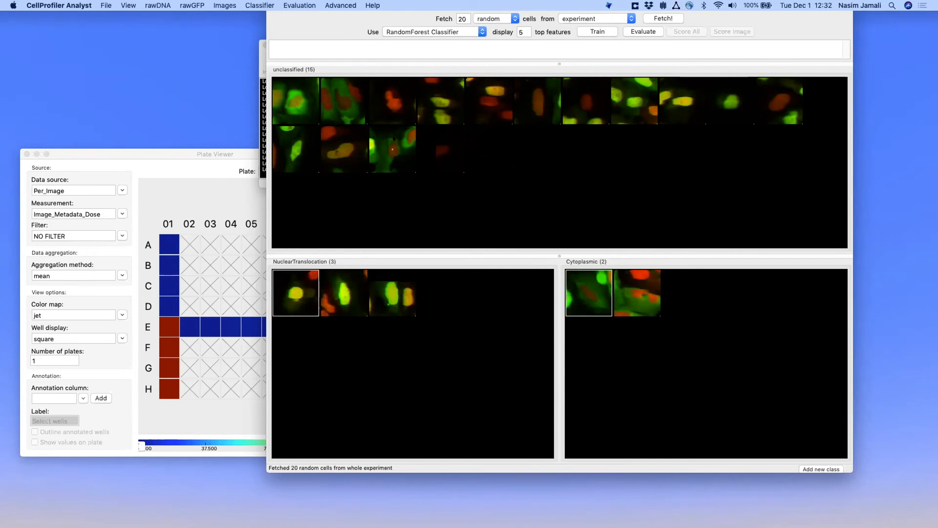
pyautogui.moveTo(392, 149); pyautogui.dragTo(684, 313)
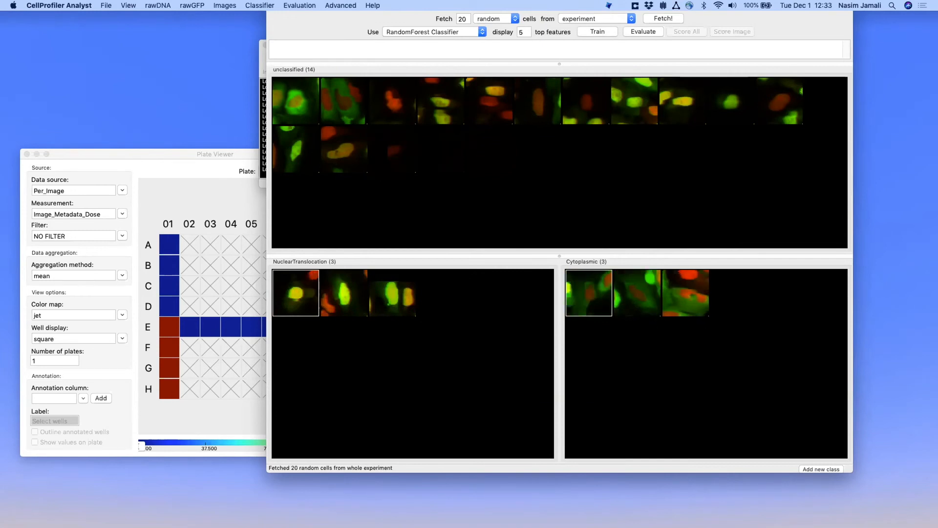
pyautogui.moveTo(729, 100); pyautogui.dragTo(469, 333)
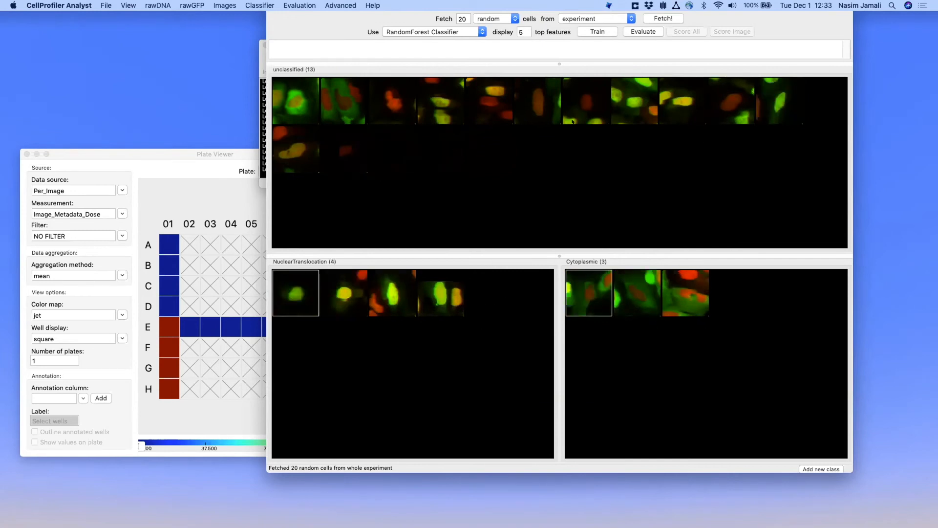
pyautogui.moveTo(629, 100); pyautogui.dragTo(470, 339)
pyautogui.moveTo(344, 101); pyautogui.dragTo(677, 331)
pyautogui.moveTo(293, 93); pyautogui.dragTo(712, 344)
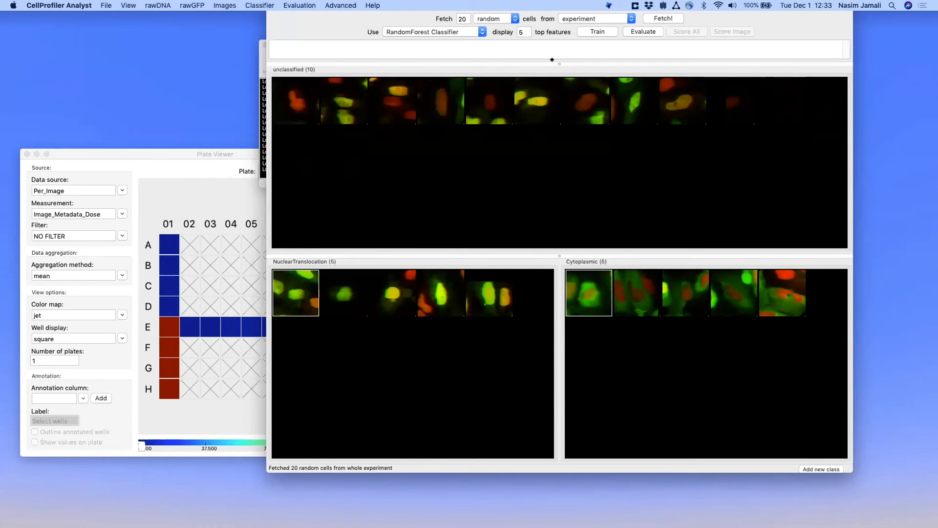
# - Choose the Fast Gentle Boosting classifier and train it with 5 max rules on the sorted cells
pyautogui.click(486, 32)
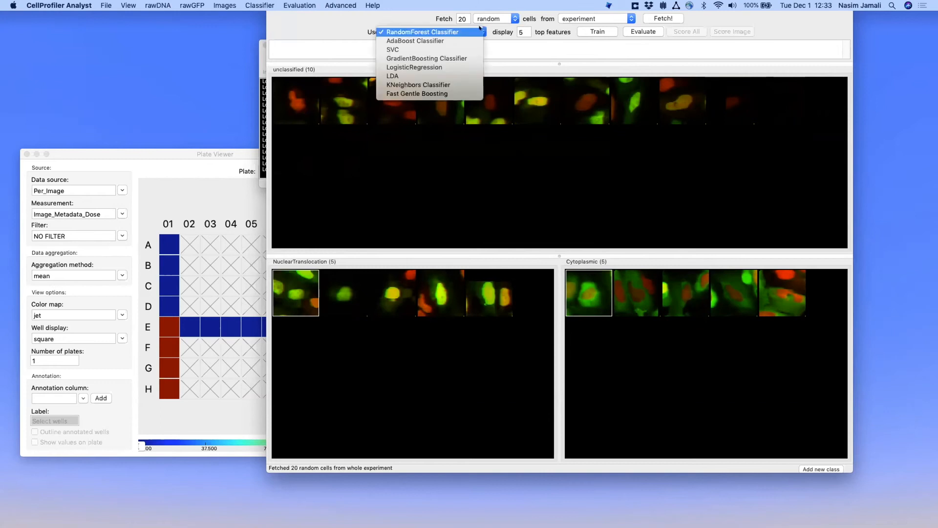
pyautogui.click(434, 94)
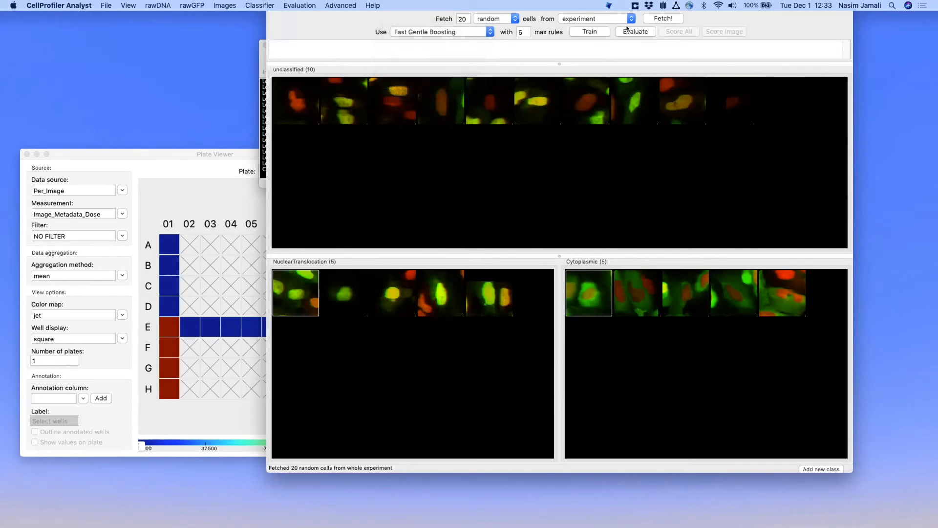
pyautogui.click(605, 30)
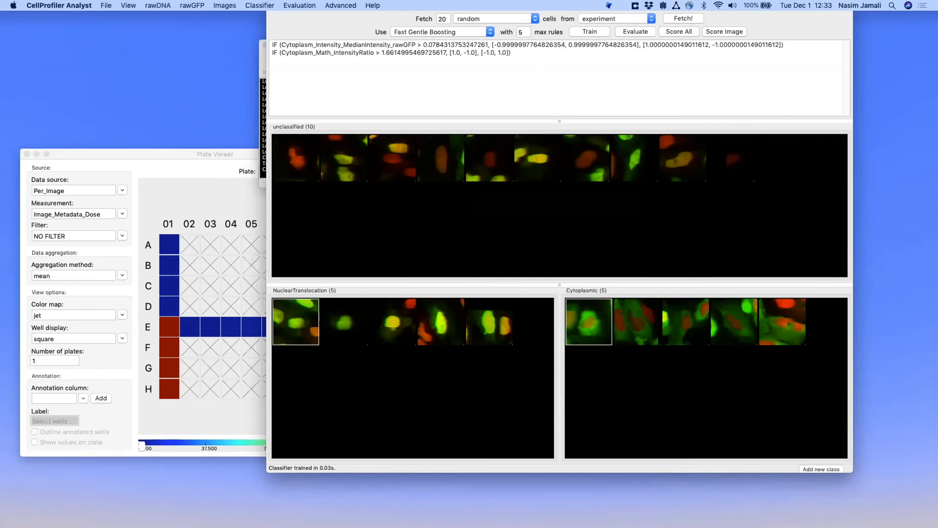
# - Evaluate the trained classifier, move its confusion matrix figure aside and return to the classifier window
pyautogui.click(636, 31)
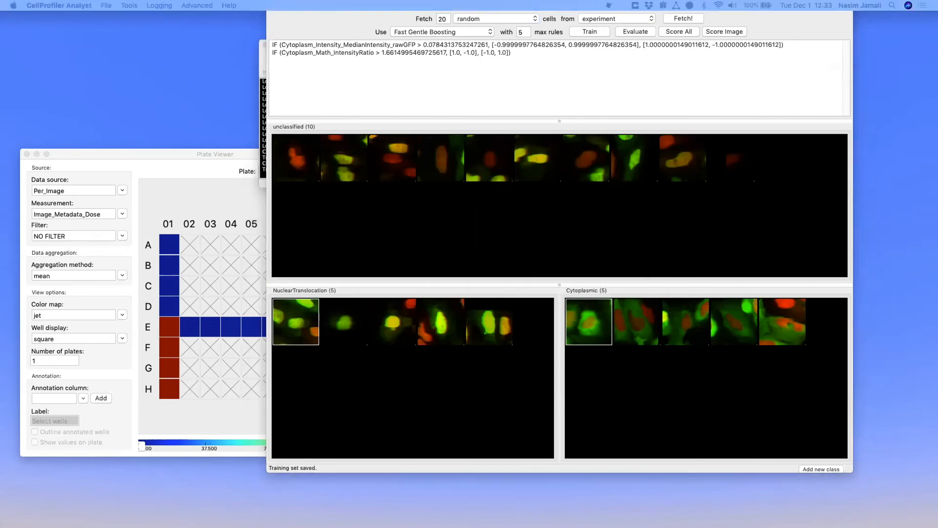
pyautogui.moveTo(508, 149); pyautogui.dragTo(259, 37)
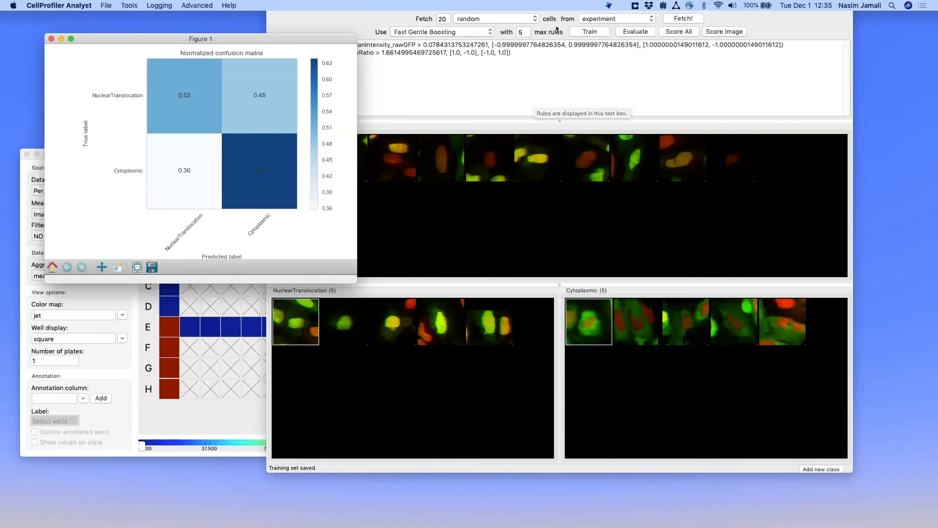
pyautogui.click(560, 87)
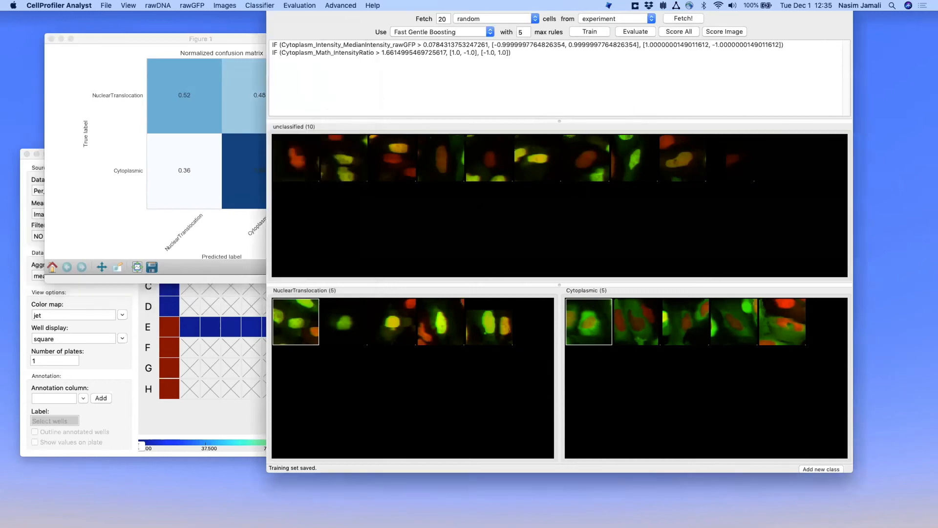
# - Remove all remaining unclassified cells and fetch 20 new random cells from the experiment
pyautogui.rightClick(479, 207)
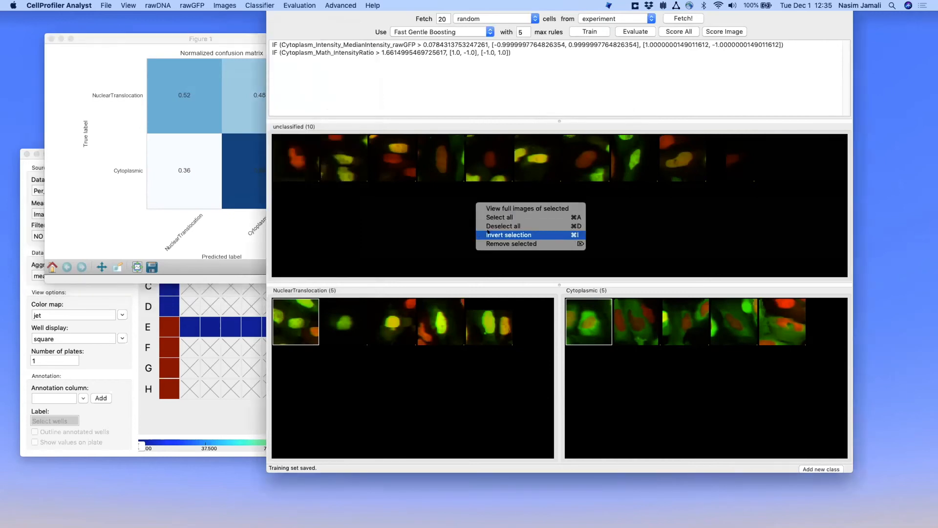
pyautogui.click(489, 217)
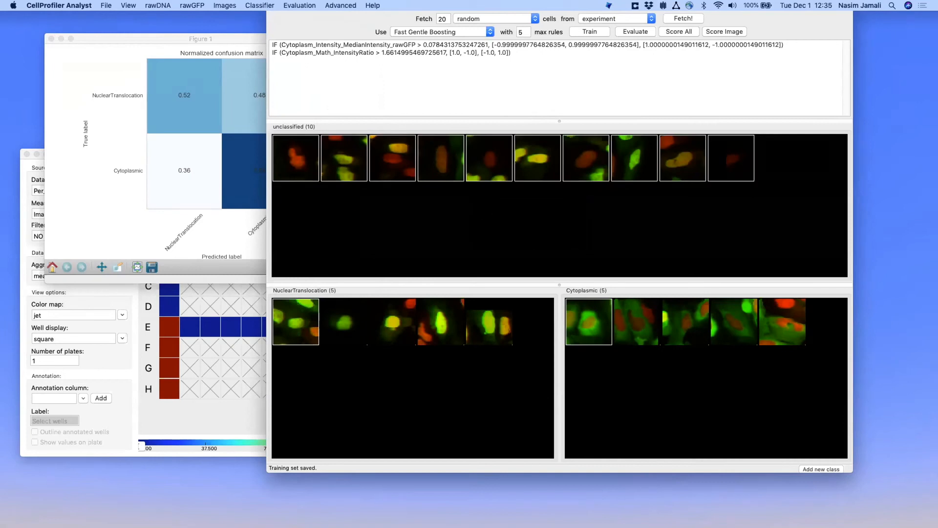
pyautogui.rightClick(493, 212)
pyautogui.click(537, 254)
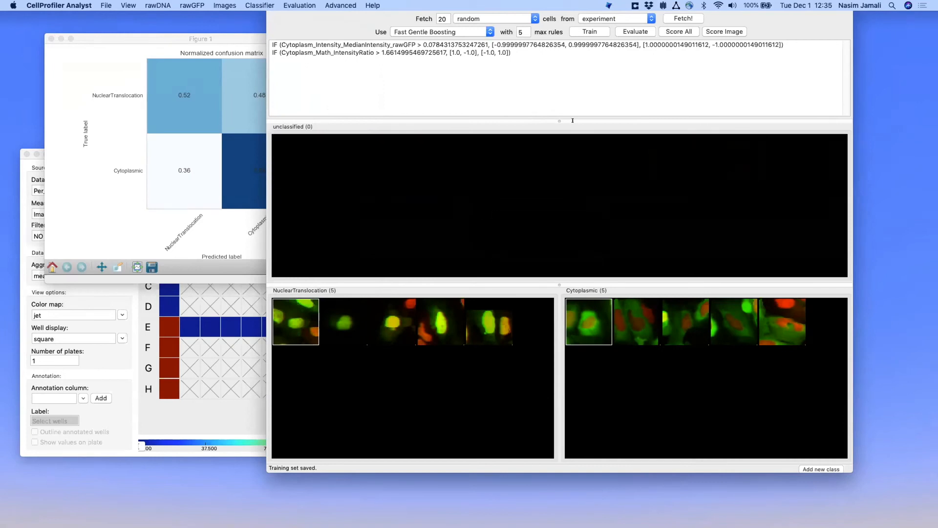
pyautogui.click(676, 18)
# - Sort four more green-nucleus cells into NuclearTranslocation and four more cells with green cytoplasm into Cytoplasmic
pyautogui.moveTo(541, 161); pyautogui.dragTo(434, 406)
pyautogui.moveTo(490, 161); pyautogui.dragTo(436, 381)
pyautogui.moveTo(440, 162); pyautogui.dragTo(633, 347)
pyautogui.moveTo(582, 159); pyautogui.dragTo(489, 373)
pyautogui.moveTo(488, 205); pyautogui.dragTo(664, 364)
pyautogui.moveTo(683, 153); pyautogui.dragTo(761, 365)
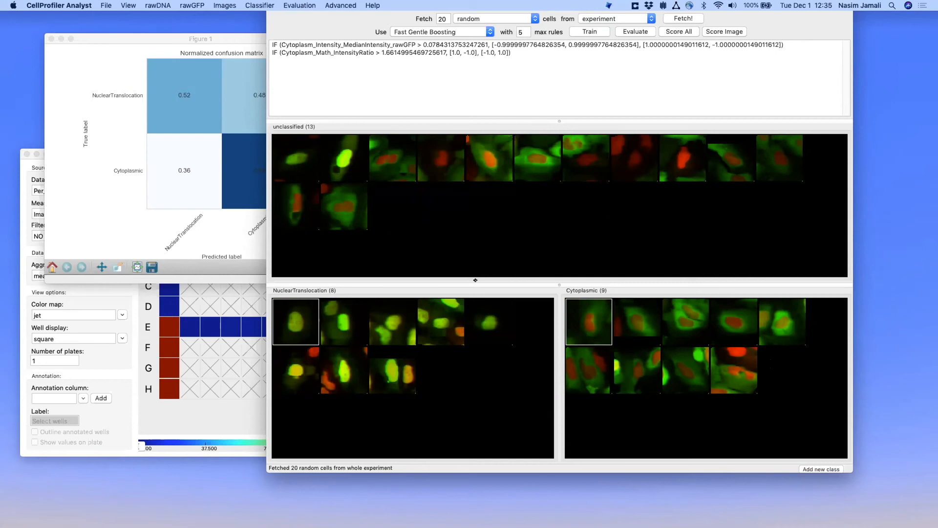
pyautogui.moveTo(344, 157); pyautogui.dragTo(469, 361)
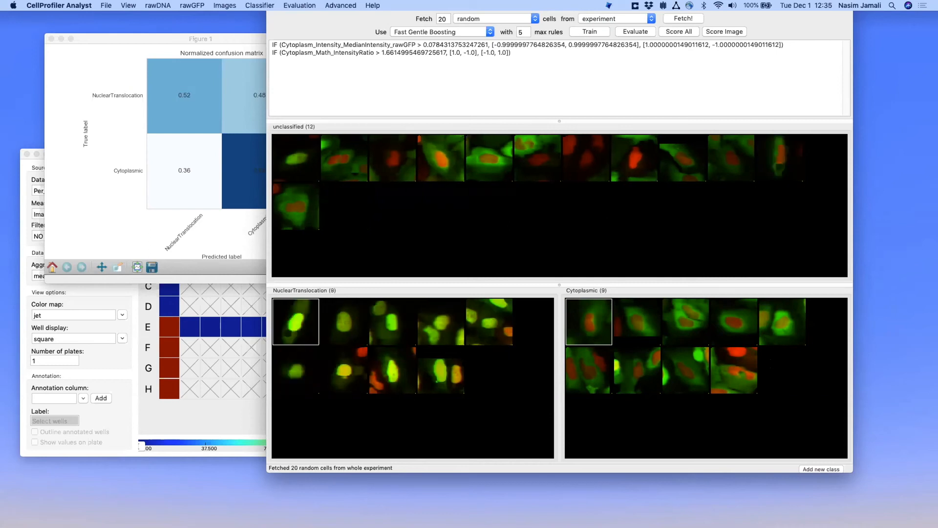
# - Retrain the classifier on the enlarged training set and evaluate it again, replacing the old confusion matrix figure with the new one
pyautogui.click(583, 32)
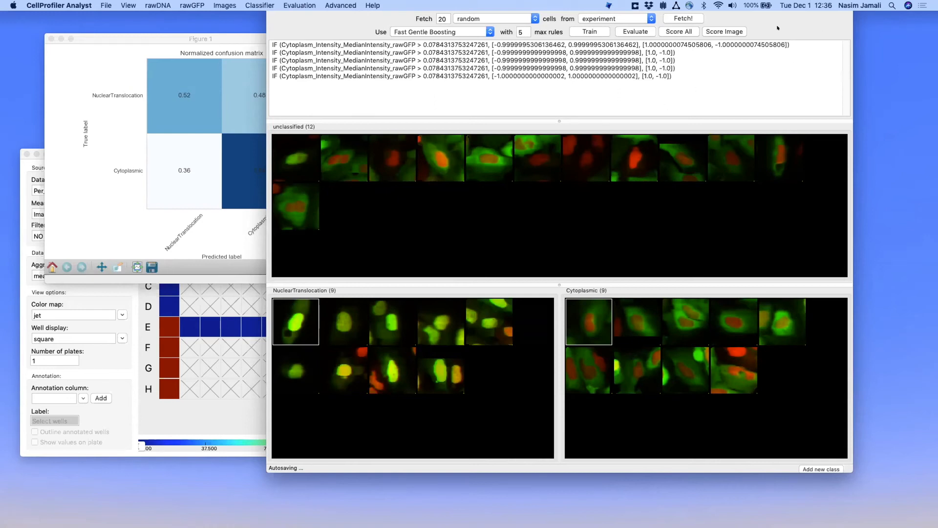
pyautogui.click(588, 33)
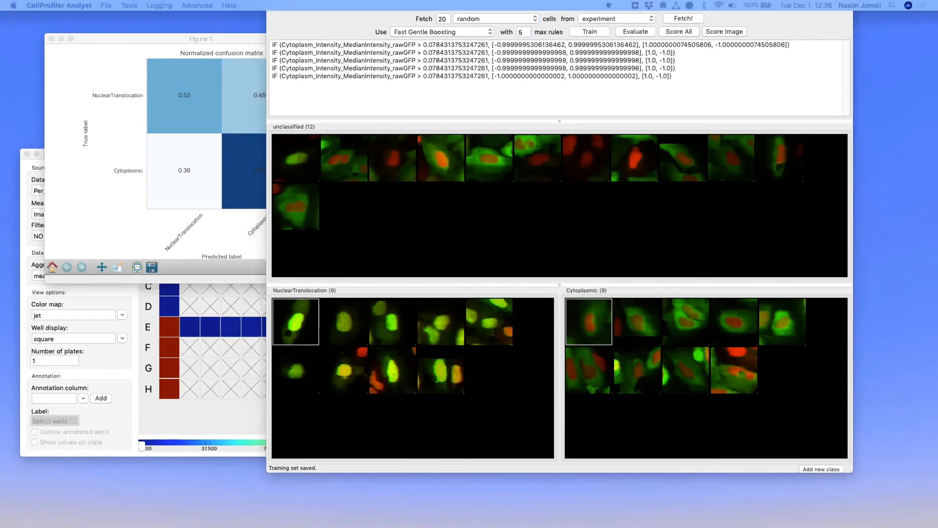
pyautogui.moveTo(413, 212); pyautogui.dragTo(200, 225)
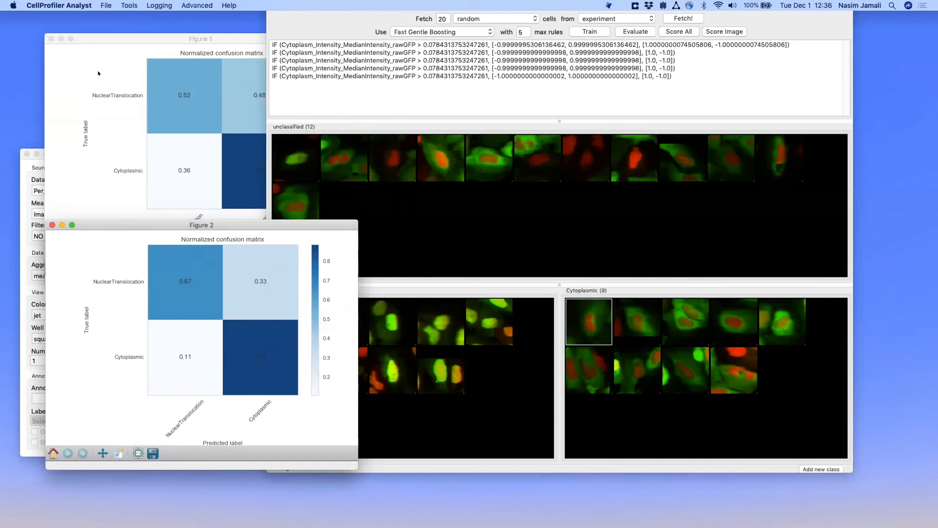
pyautogui.click(50, 38)
pyautogui.moveTo(111, 224); pyautogui.dragTo(121, 26)
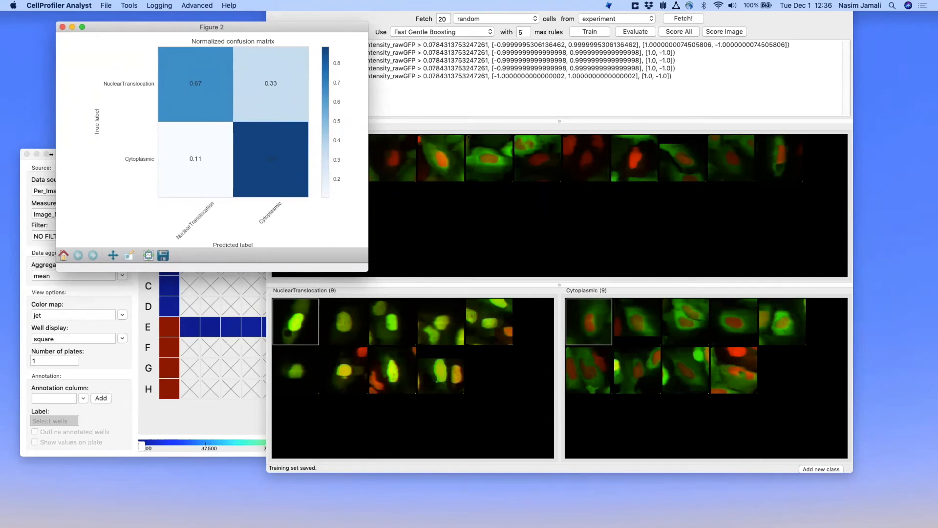
# - Open the image of well F01 from the plate map and add its large bright green cell to the NuclearTranslocation class
pyautogui.click(58, 153)
pyautogui.moveTo(127, 152); pyautogui.dragTo(129, 115)
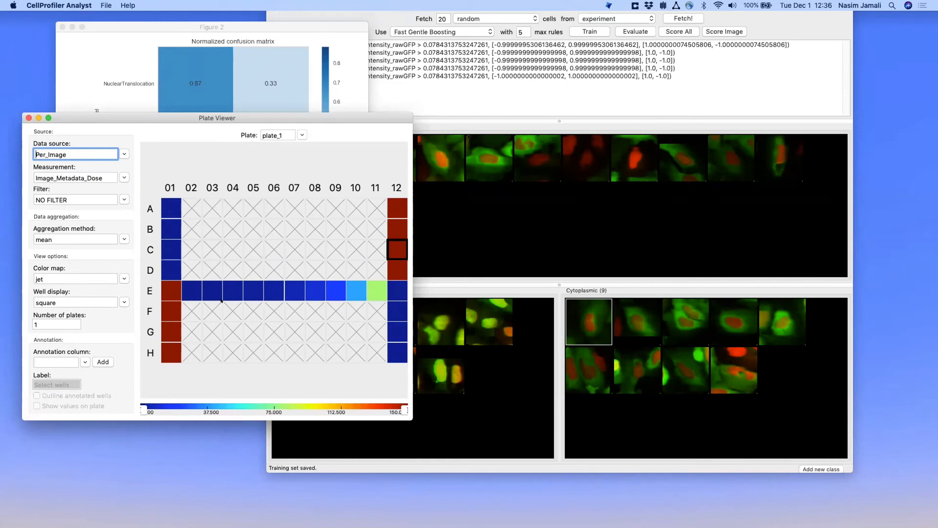
pyautogui.doubleClick(168, 316)
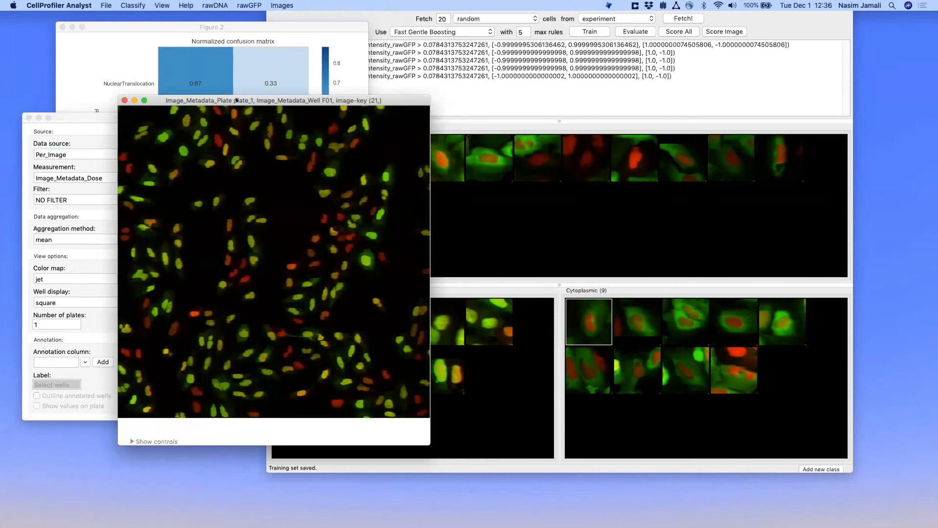
pyautogui.moveTo(237, 100); pyautogui.dragTo(237, 55)
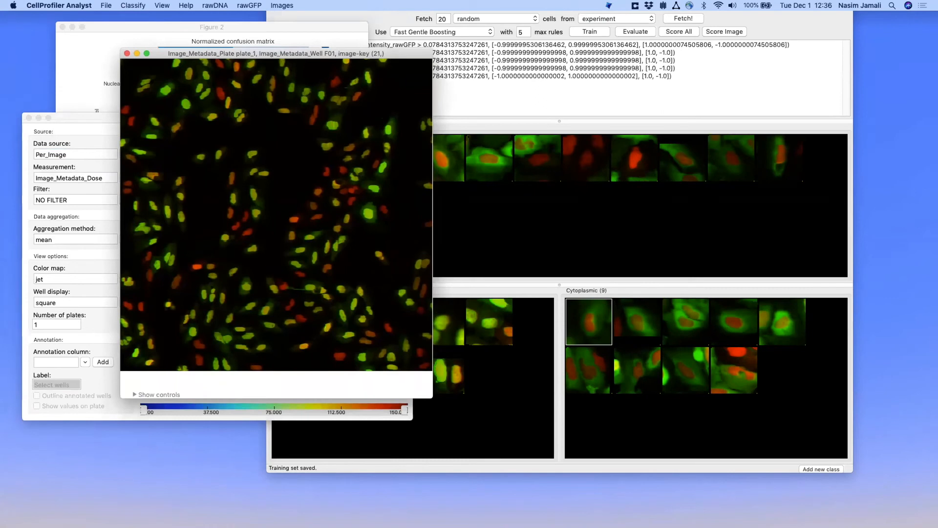
pyautogui.moveTo(370, 214); pyautogui.dragTo(502, 371)
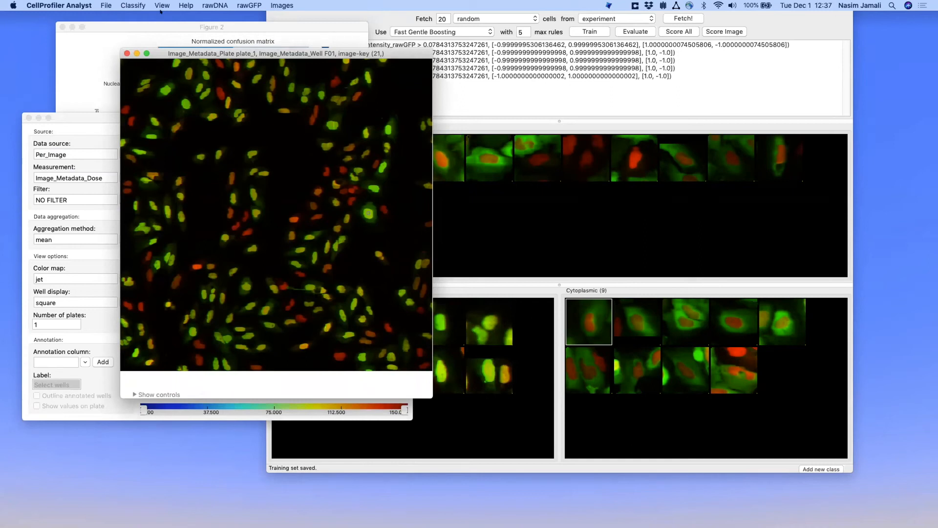
# - Classify the cells in the well F01 image and expand its display and class controls
pyautogui.click(129, 5)
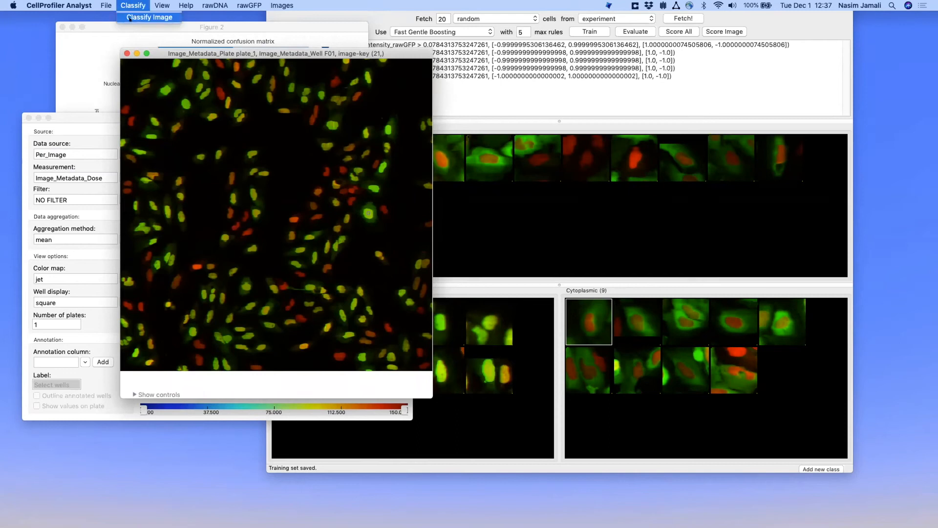
pyautogui.click(130, 18)
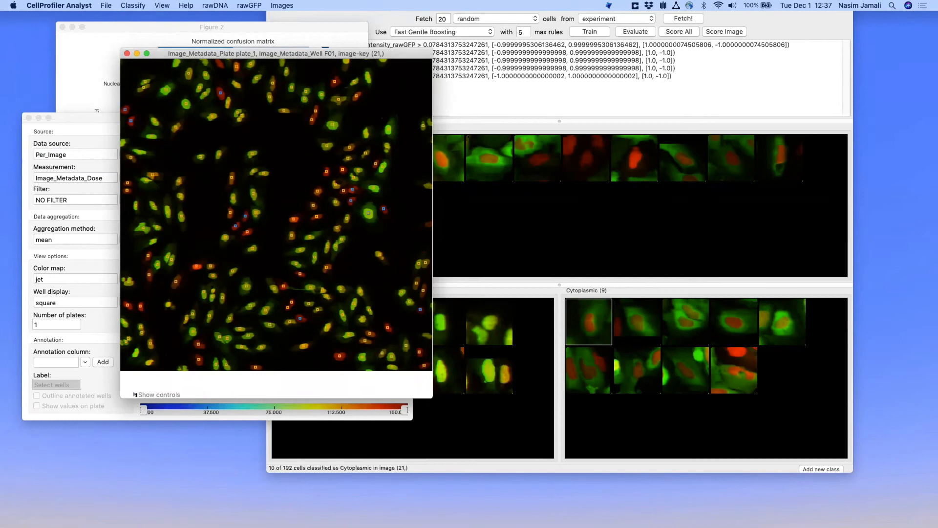
pyautogui.click(135, 393)
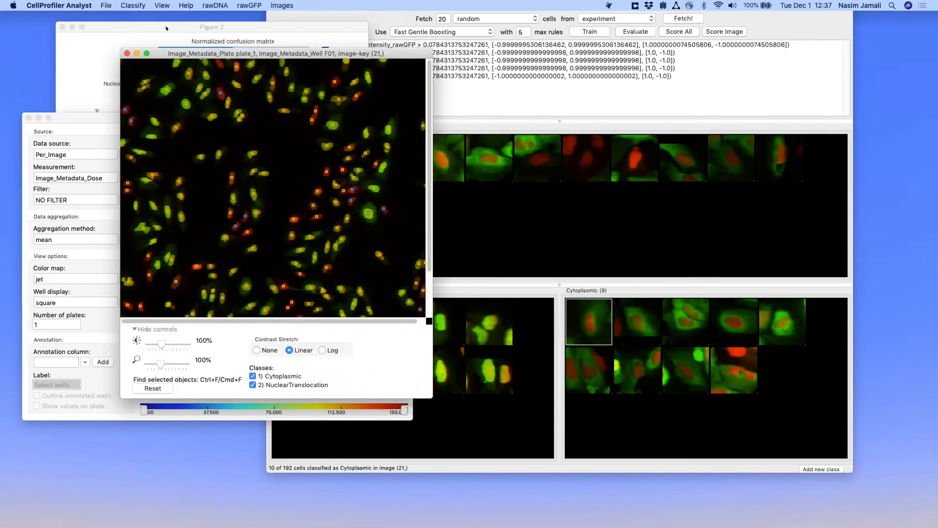
# - Label the cells in the well F01 image with class numbers, hide the Cytoplasmic class, and enlarge the view to 117%
pyautogui.click(162, 5)
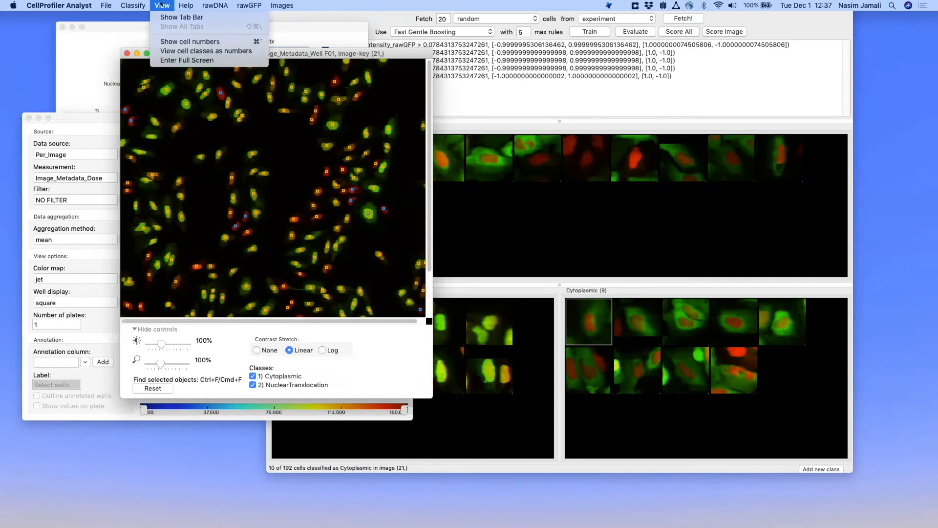
pyautogui.click(206, 51)
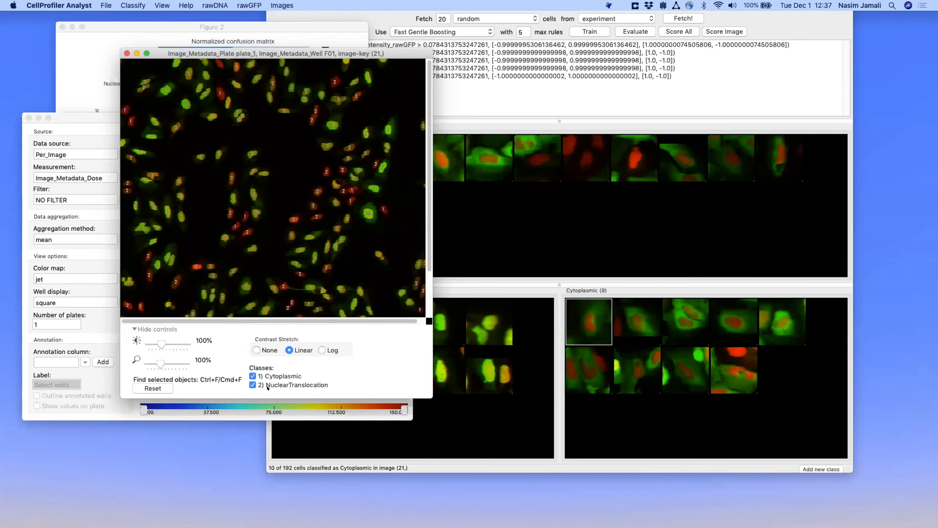
pyautogui.click(252, 375)
pyautogui.moveTo(159, 362); pyautogui.dragTo(160, 363)
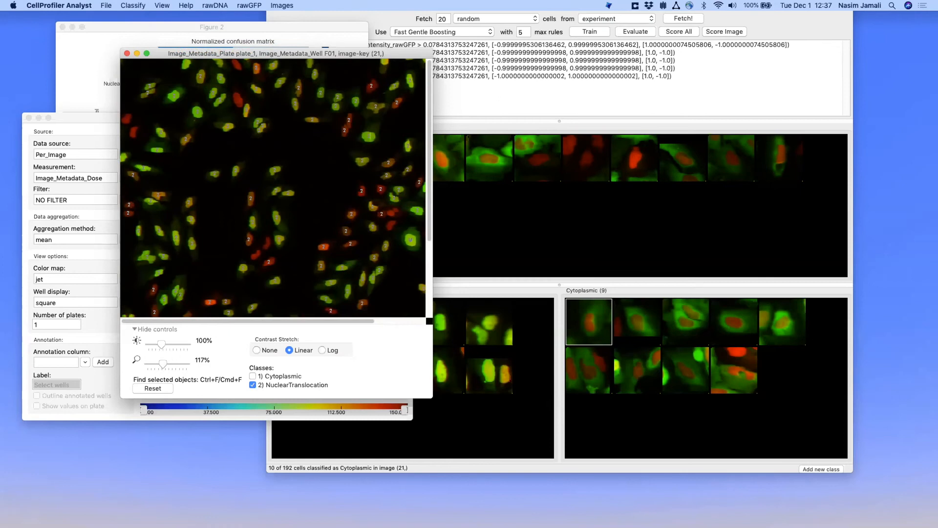
pyautogui.moveTo(425, 394); pyautogui.dragTo(519, 486)
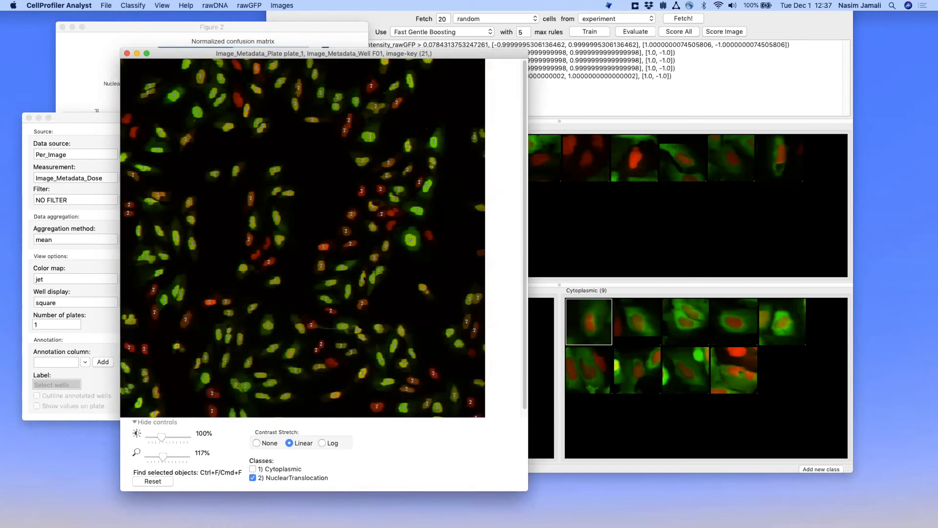
# - Show only the Cytoplasmic cells in the well F01 image, inspect their classification, and close the image
pyautogui.click(253, 469)
pyautogui.click(253, 476)
pyautogui.scroll(-2, 303, 238)
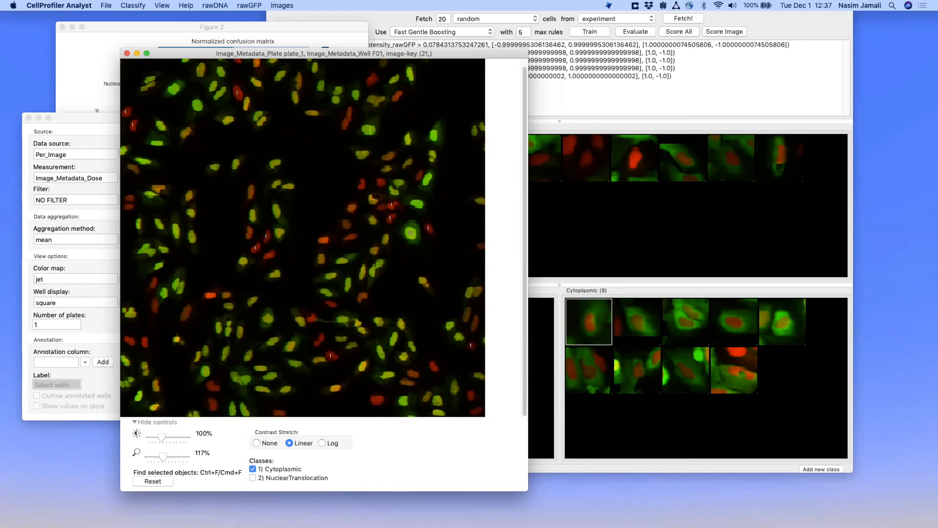
pyautogui.scroll(2, 362, 302)
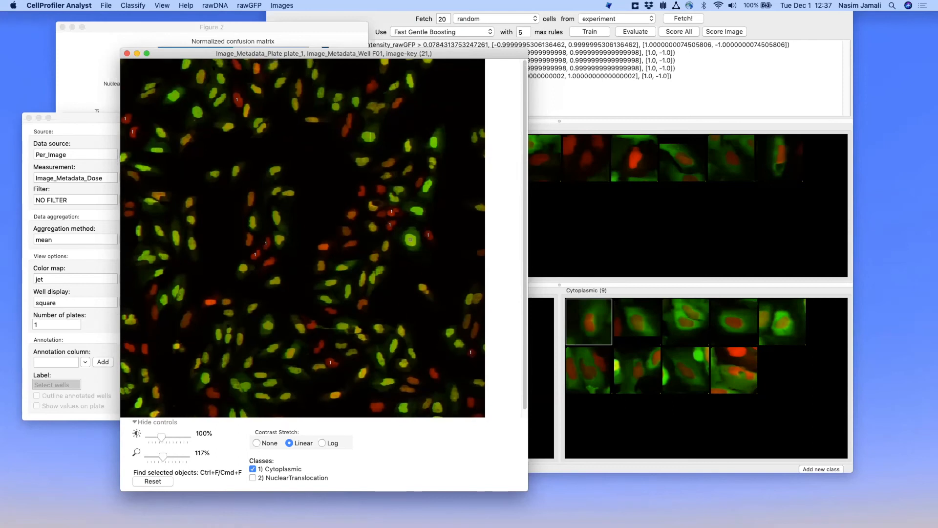
pyautogui.click(127, 52)
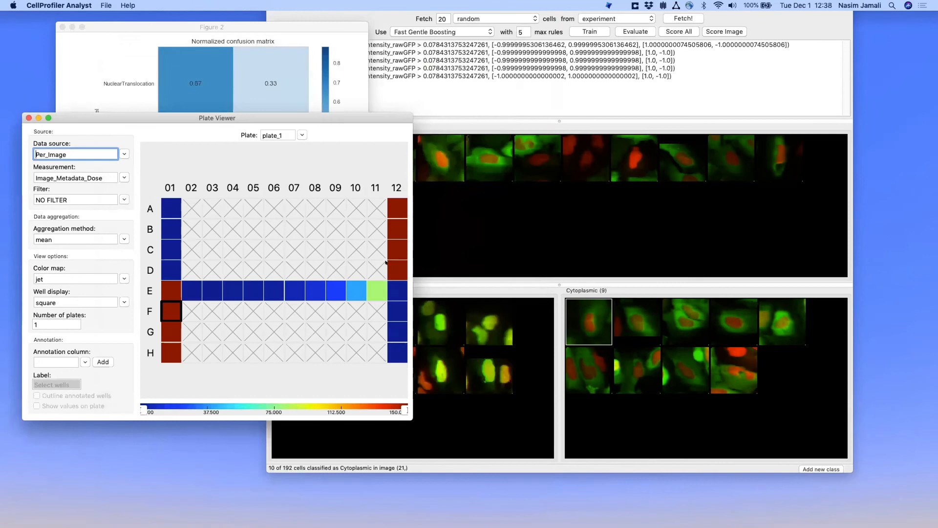
# - Open the image of well F12 from the plate map, classify its cells, and label them with class numbers
pyautogui.doubleClick(396, 316)
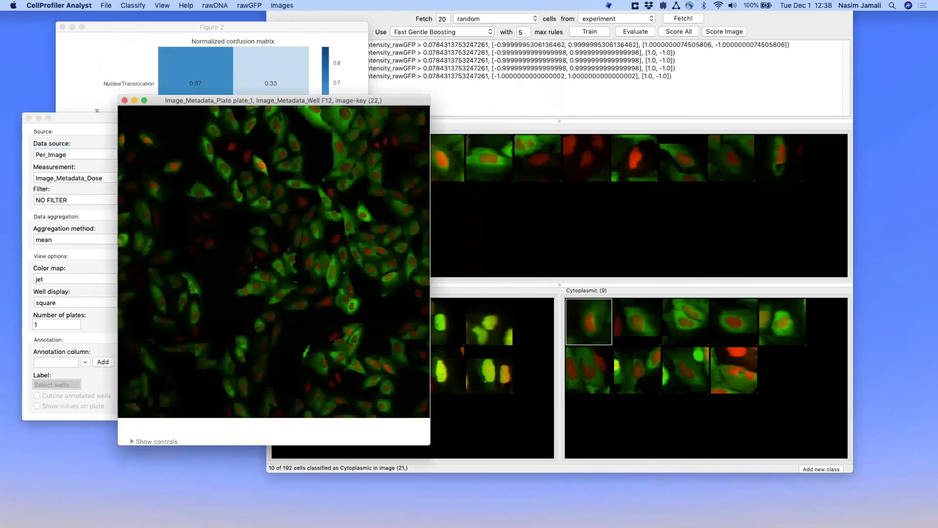
pyautogui.click(137, 4)
pyautogui.click(137, 13)
pyautogui.click(137, 5)
pyautogui.moveTo(162, 5)
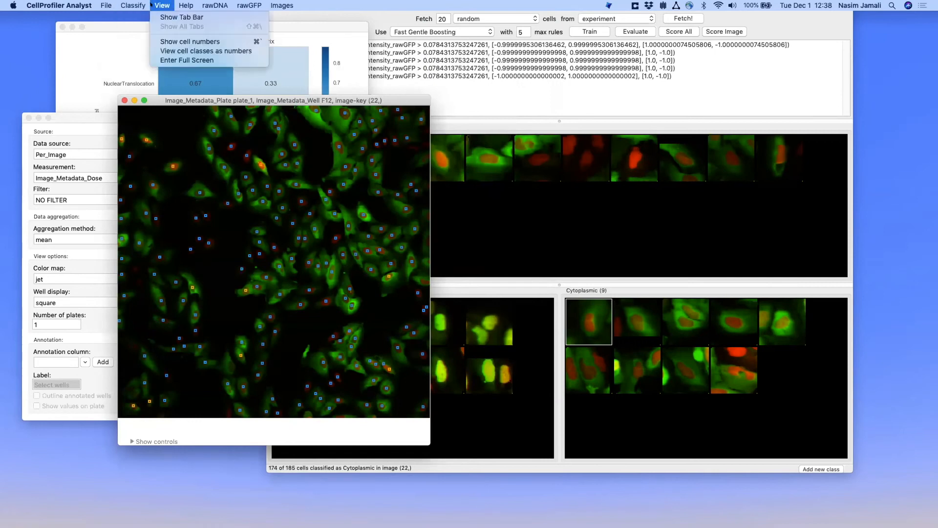
pyautogui.click(162, 51)
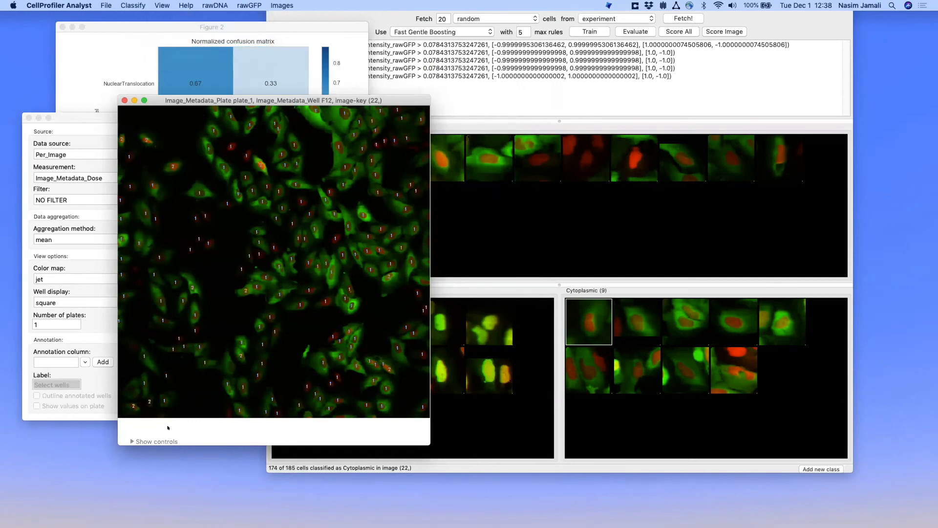
# - Show only the NuclearTranslocation cells in the well F12 image and add three misclassified ones to the Cytoplasmic class
pyautogui.click(131, 441)
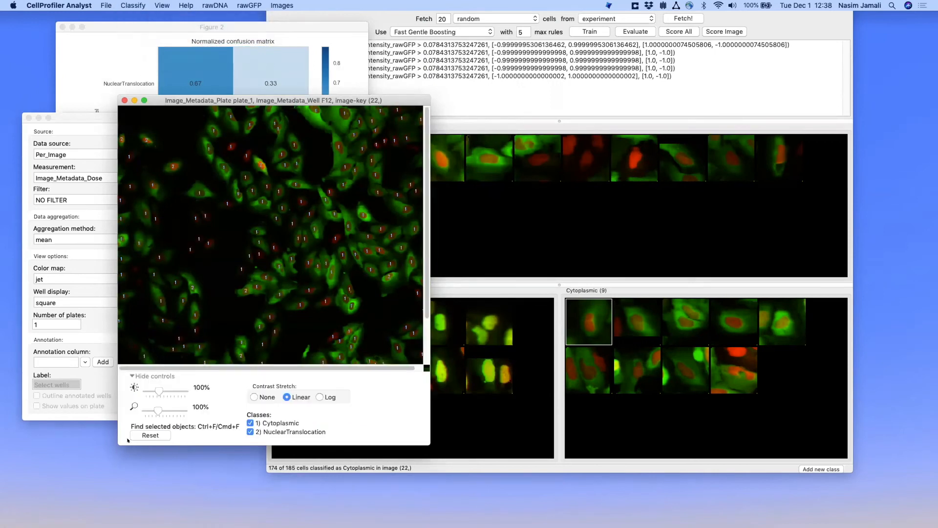
pyautogui.click(249, 422)
pyautogui.moveTo(244, 291); pyautogui.dragTo(636, 436)
pyautogui.moveTo(391, 277); pyautogui.dragTo(626, 421)
pyautogui.moveTo(193, 287); pyautogui.dragTo(687, 420)
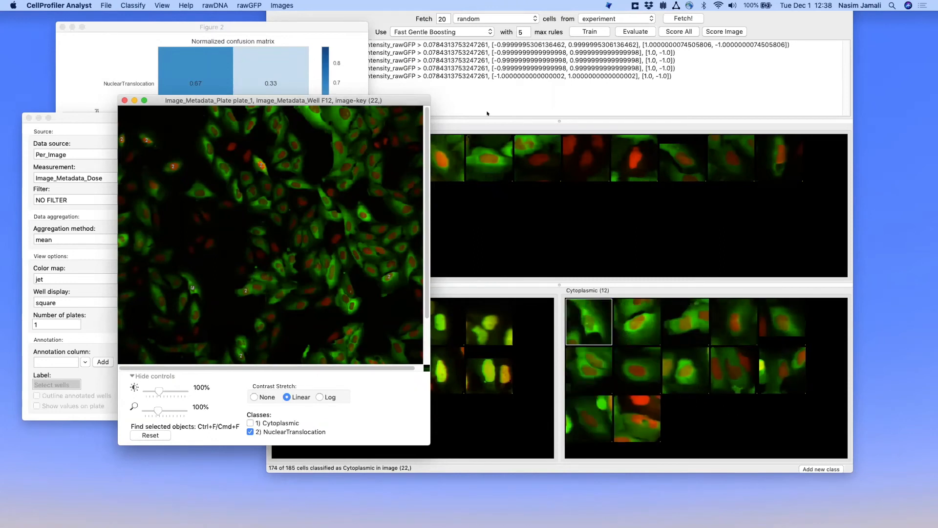
# - Retrain and evaluate the classifier with the added Cytoplasmic cells, then close the old confusion matrix figure and the well F12 image
pyautogui.click(596, 28)
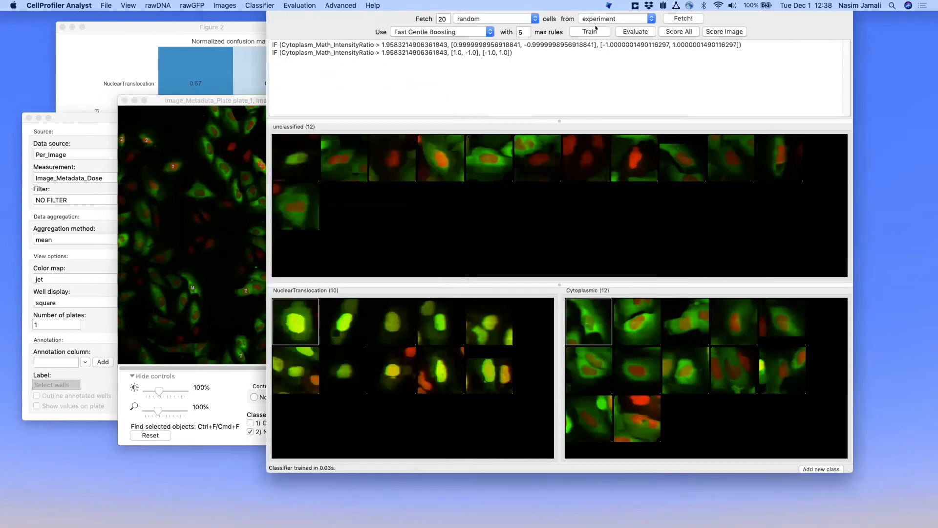
pyautogui.click(636, 32)
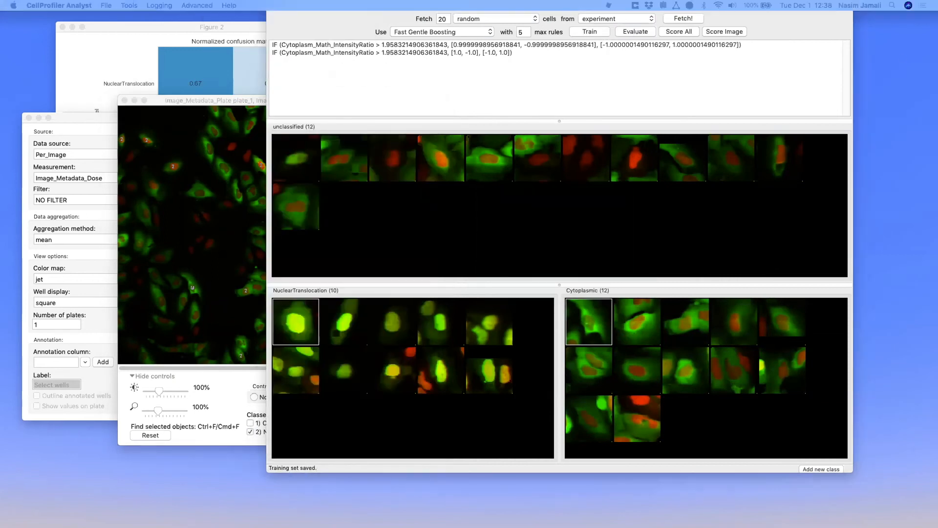
pyautogui.moveTo(550, 90); pyautogui.dragTo(237, 87)
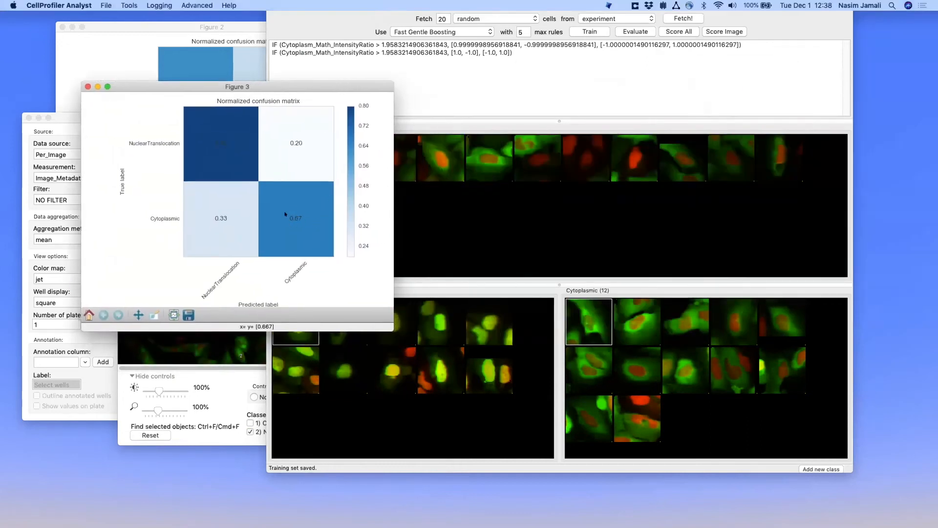
pyautogui.click(62, 27)
pyautogui.moveTo(160, 87); pyautogui.dragTo(130, 44)
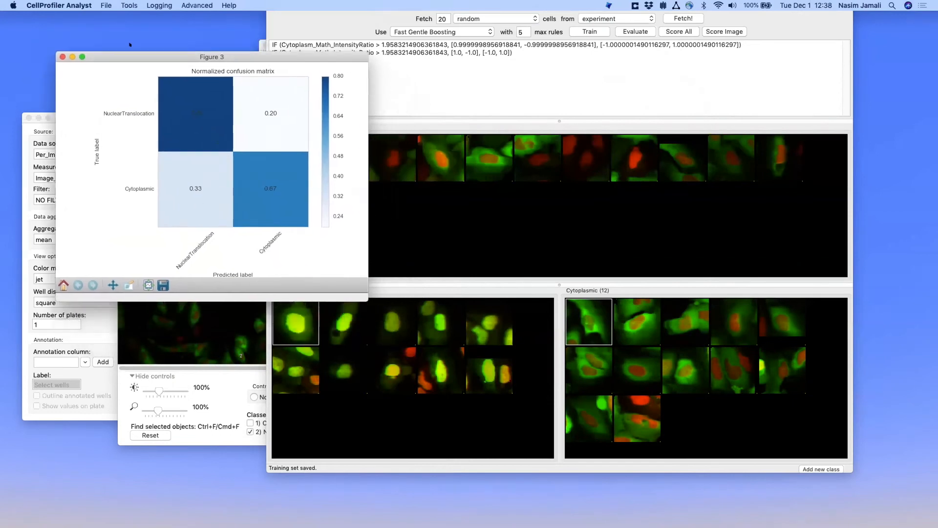
pyautogui.click(166, 419)
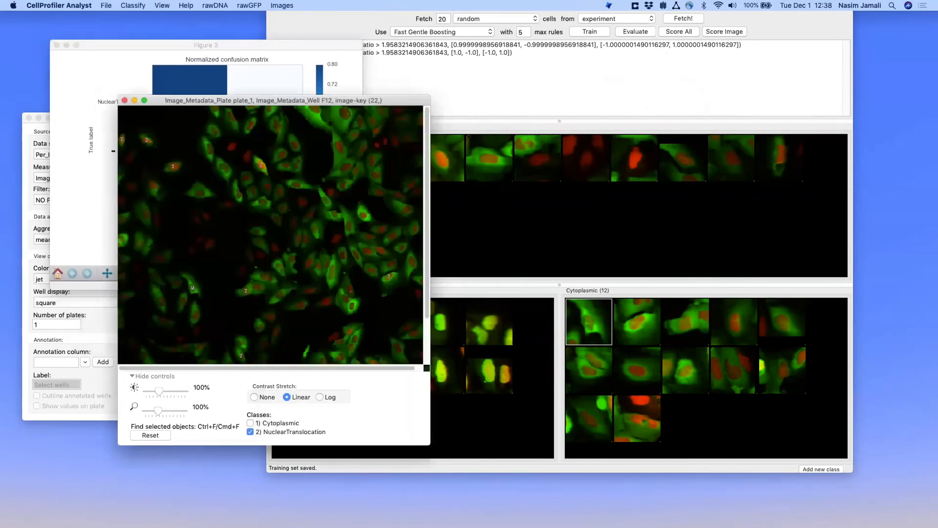
pyautogui.click(122, 100)
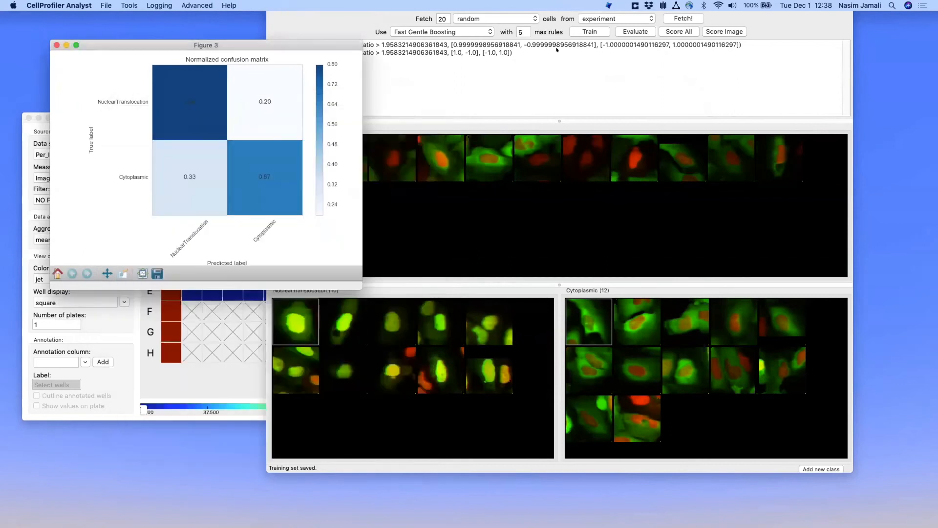
# - Clear all unclassified cells and fetch 20 Cytoplasmic cells from the whole experiment
pyautogui.click(528, 21)
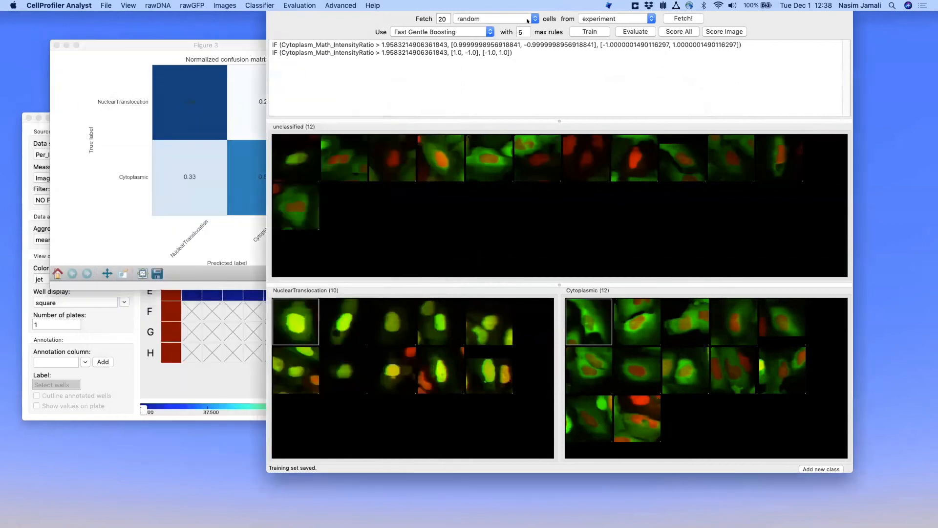
pyautogui.click(534, 19)
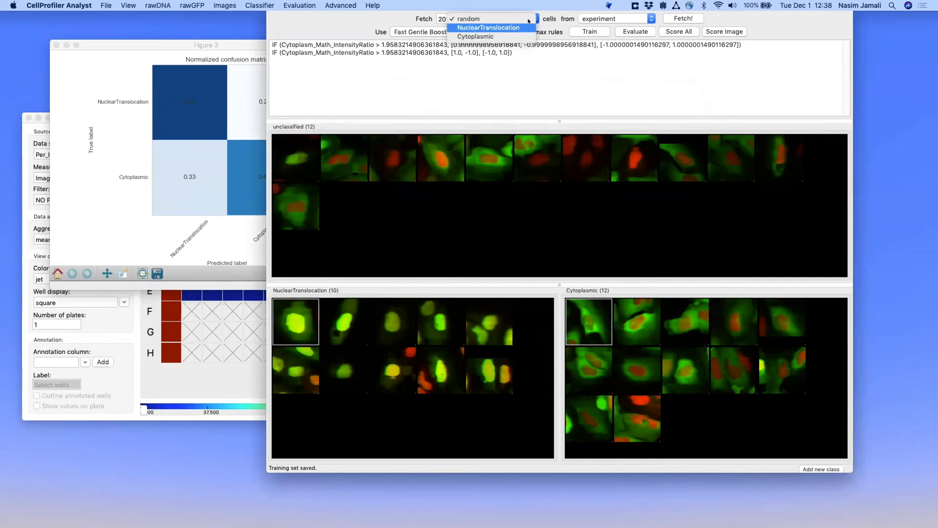
pyautogui.click(521, 36)
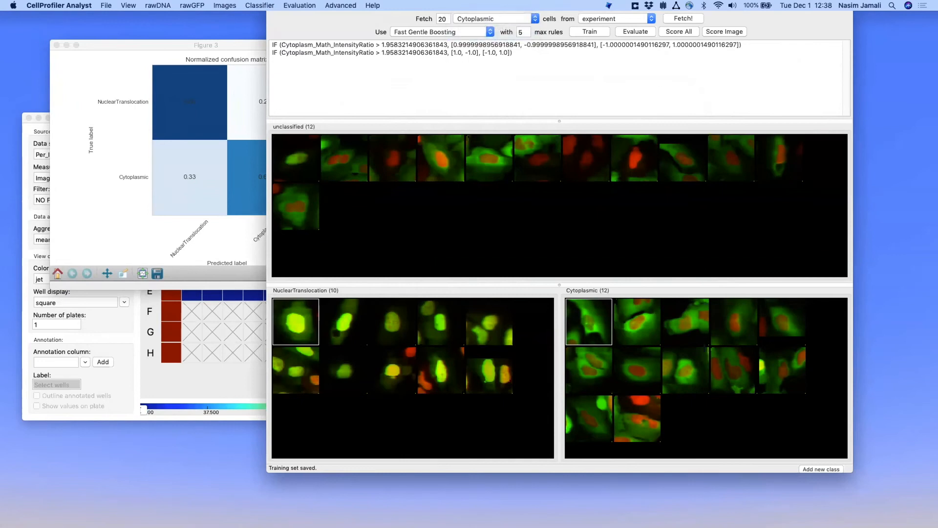
pyautogui.rightClick(488, 205)
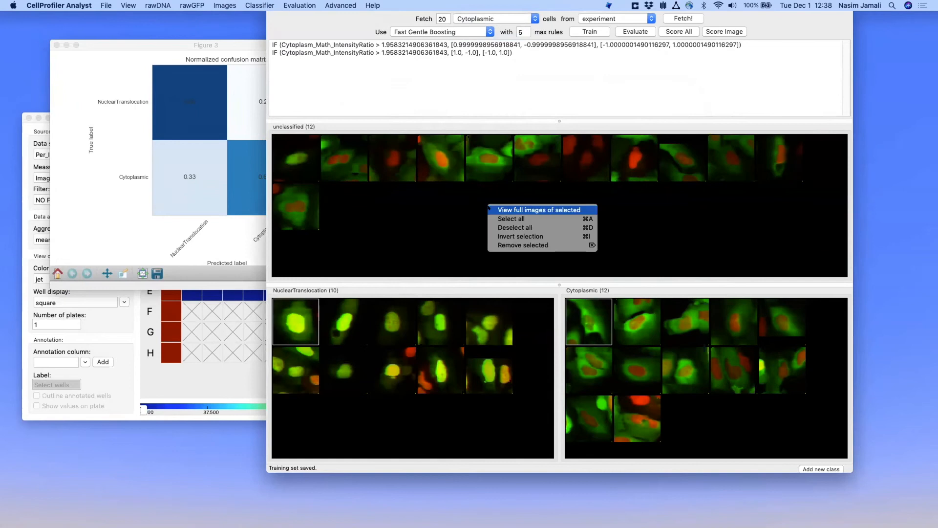
pyautogui.click(506, 218)
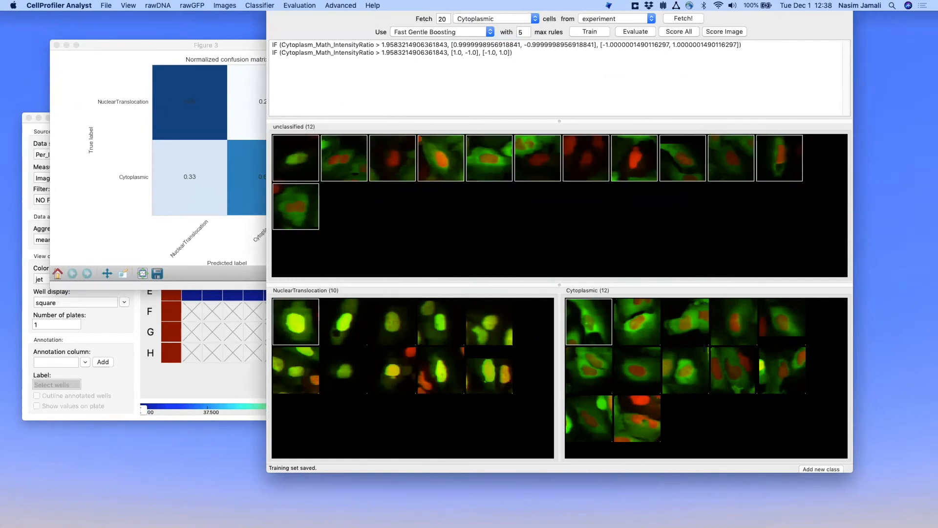
pyautogui.rightClick(495, 208)
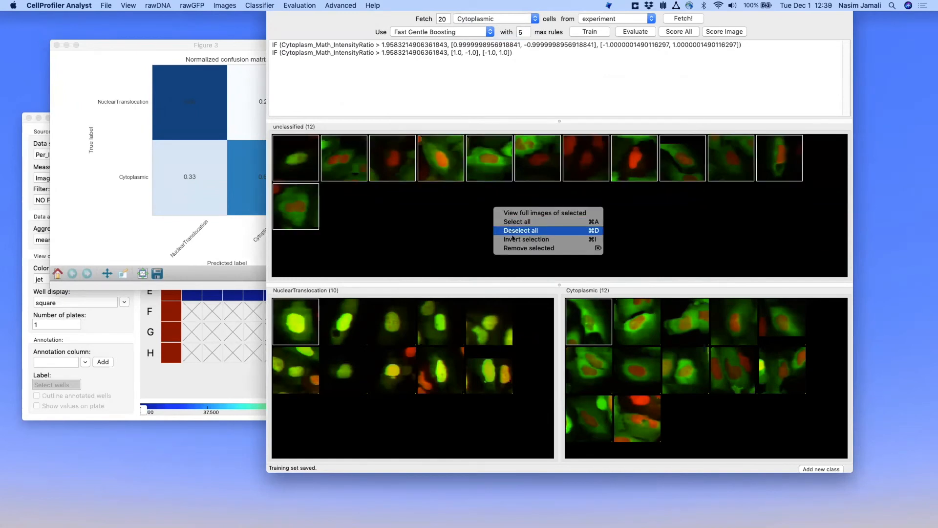
pyautogui.click(528, 248)
pyautogui.click(683, 17)
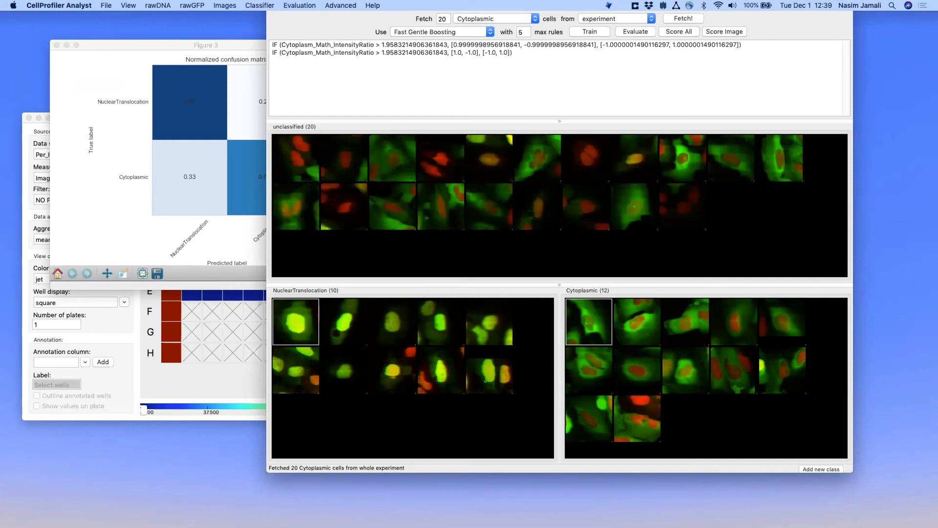
# - Move two fetched cells with yellow-orange nuclei into NuclearTranslocation and remove all remaining unclassified cells
pyautogui.moveTo(634, 159); pyautogui.dragTo(523, 391)
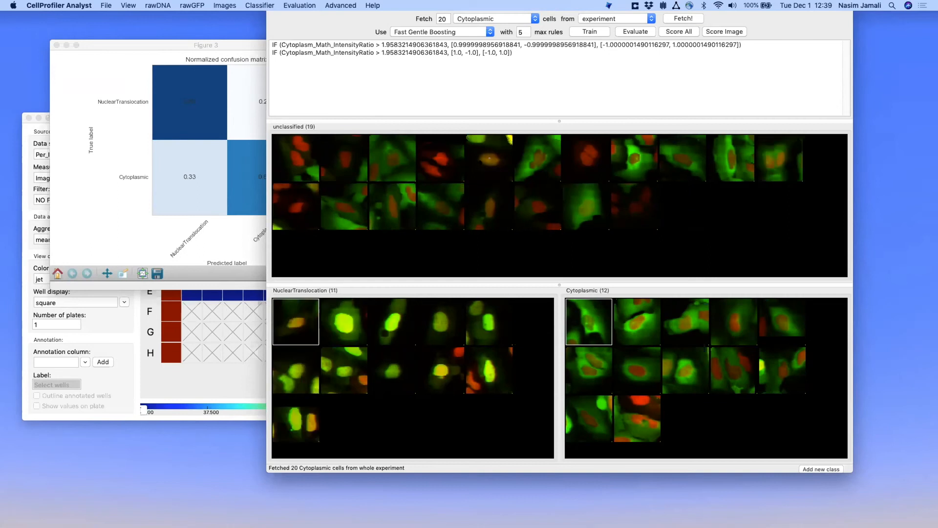
pyautogui.moveTo(487, 159); pyautogui.dragTo(422, 374)
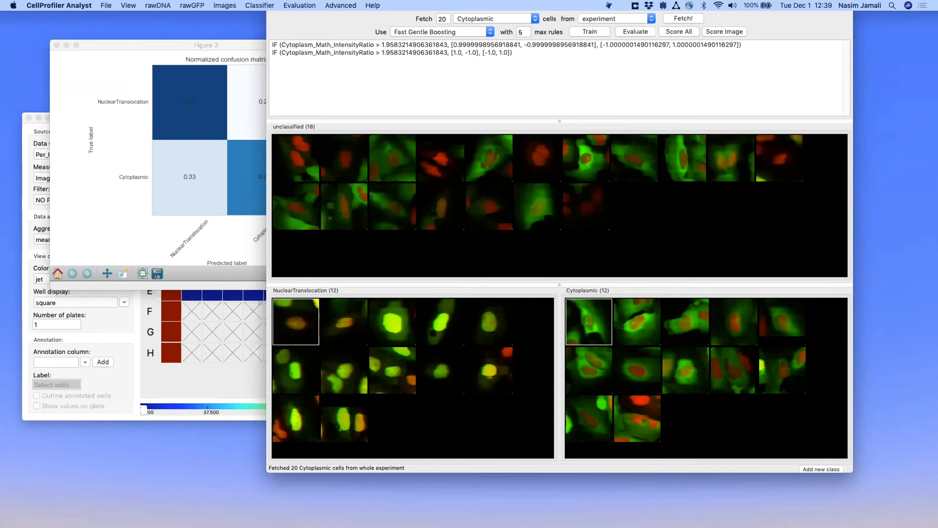
pyautogui.rightClick(612, 215)
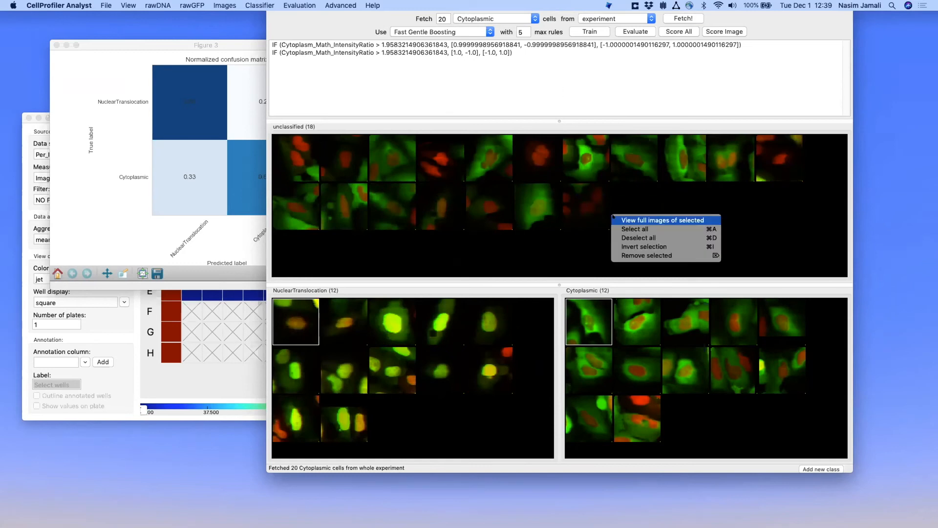
pyautogui.click(636, 229)
pyautogui.rightClick(631, 224)
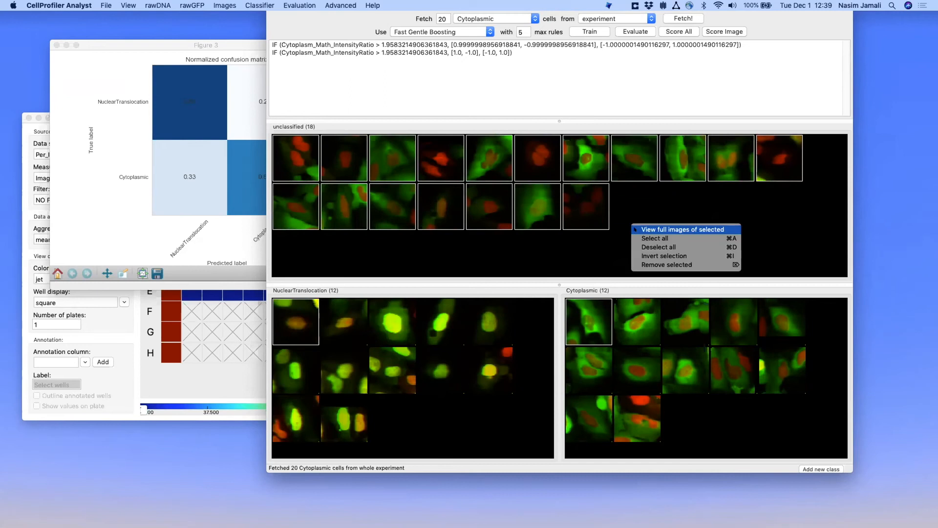
pyautogui.click(654, 264)
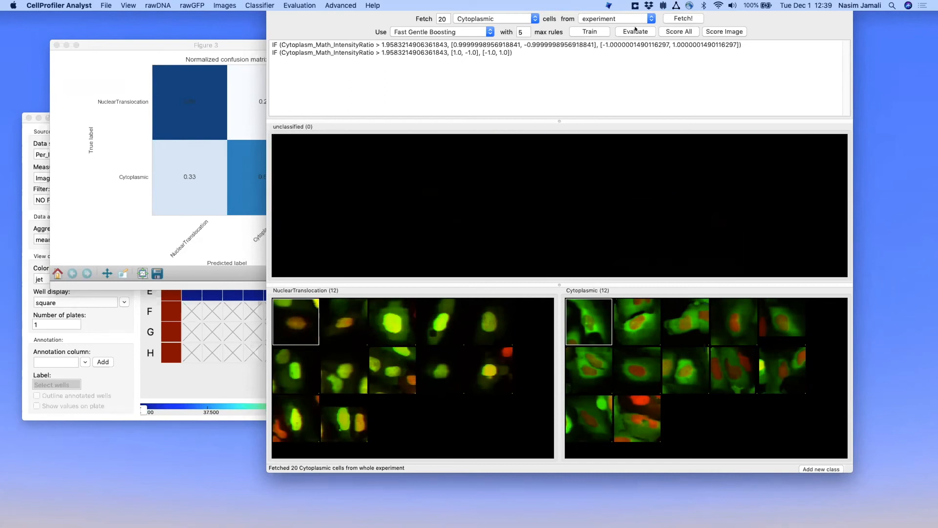
# - Retrain and evaluate the classifier with the two added NuclearTranslocation cells, replacing the previous confusion matrix figure with the new one
pyautogui.click(590, 30)
pyautogui.click(628, 31)
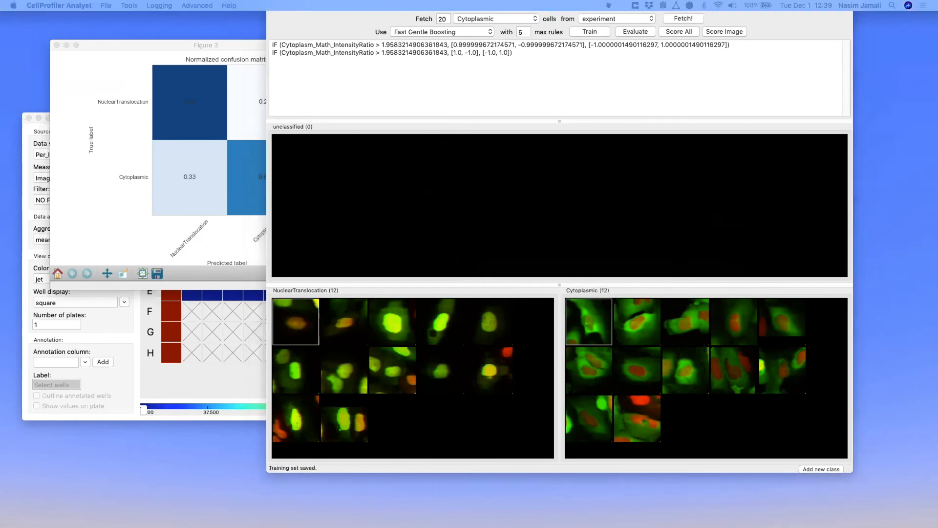
pyautogui.moveTo(749, 164); pyautogui.dragTo(347, 191)
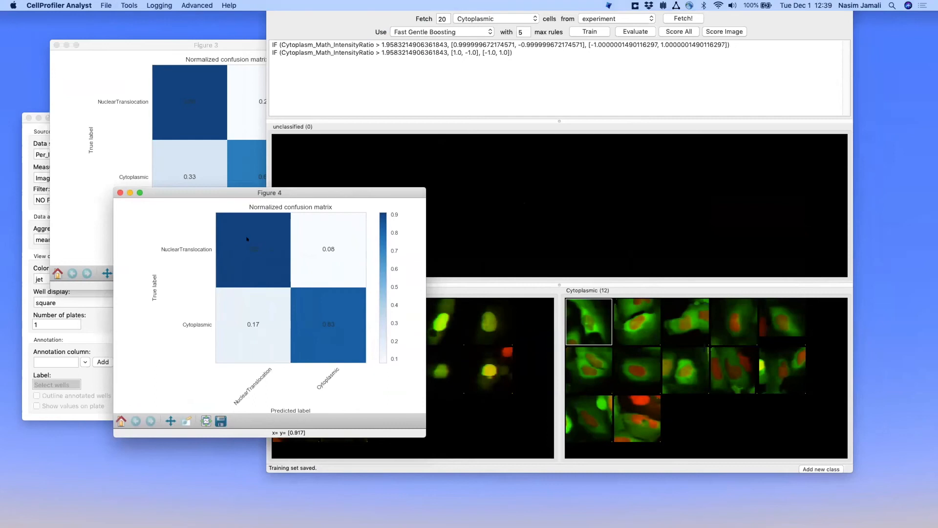
pyautogui.click(57, 45)
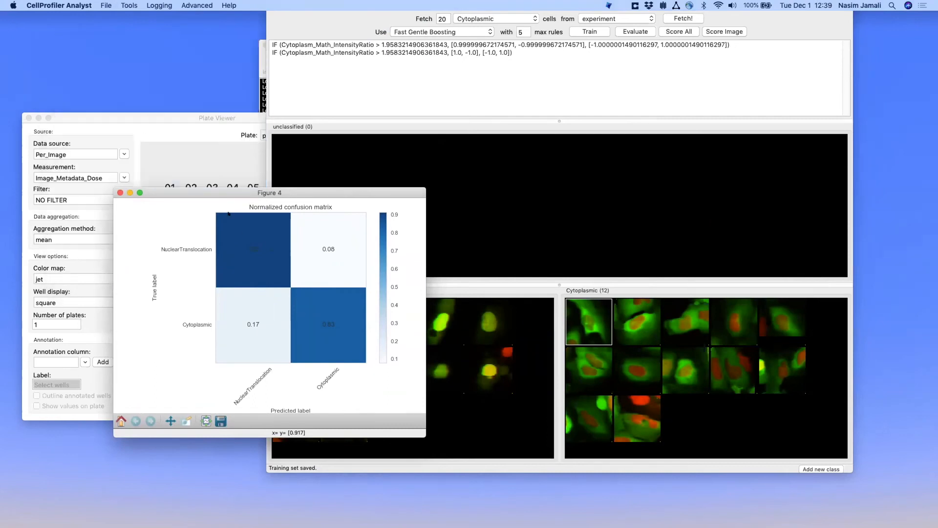
pyautogui.moveTo(220, 191); pyautogui.dragTo(178, 39)
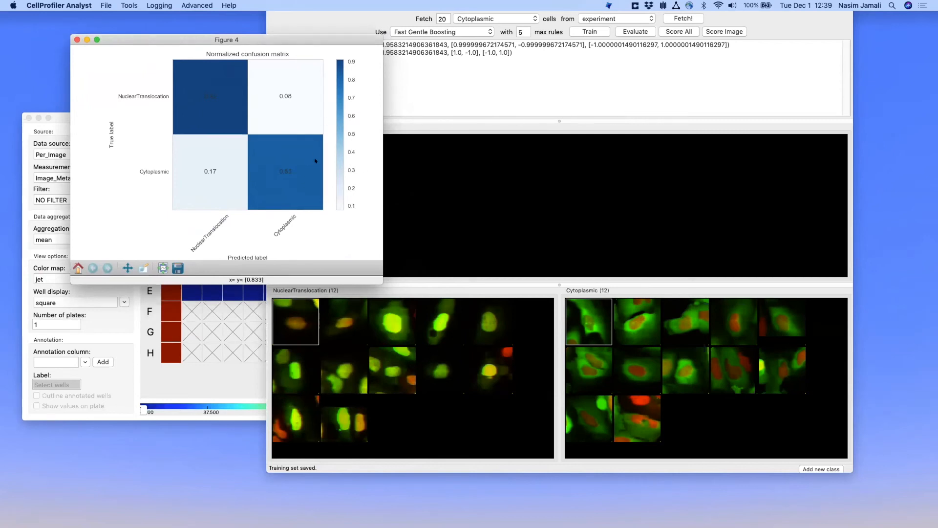
# - Score all cells grouped by Image with no filter and enrichments reported, then enlarge the resulting hit table to show all rows
pyautogui.click(674, 30)
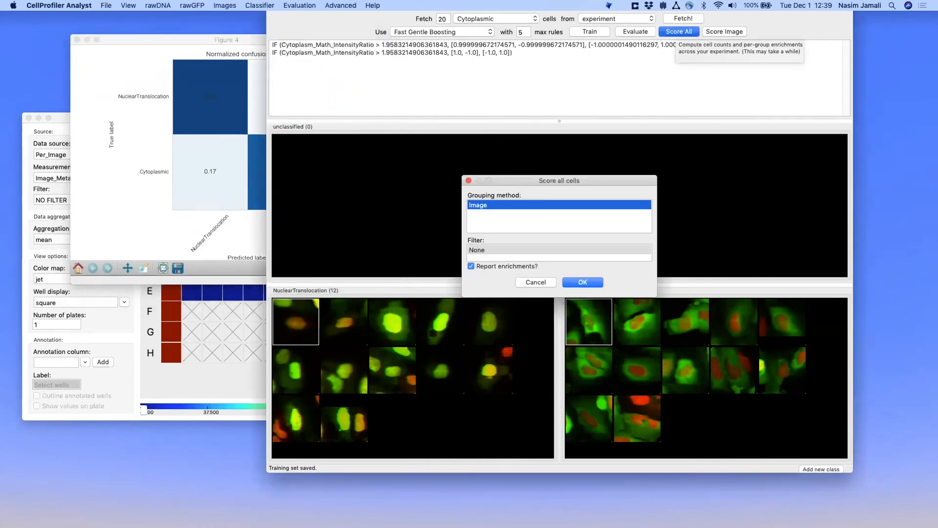
pyautogui.click(583, 282)
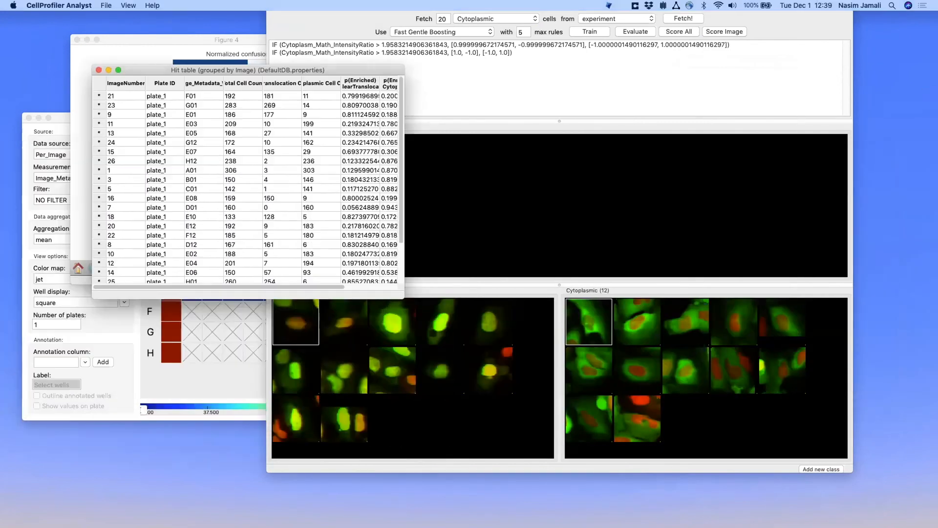
pyautogui.moveTo(395, 292); pyautogui.dragTo(505, 371)
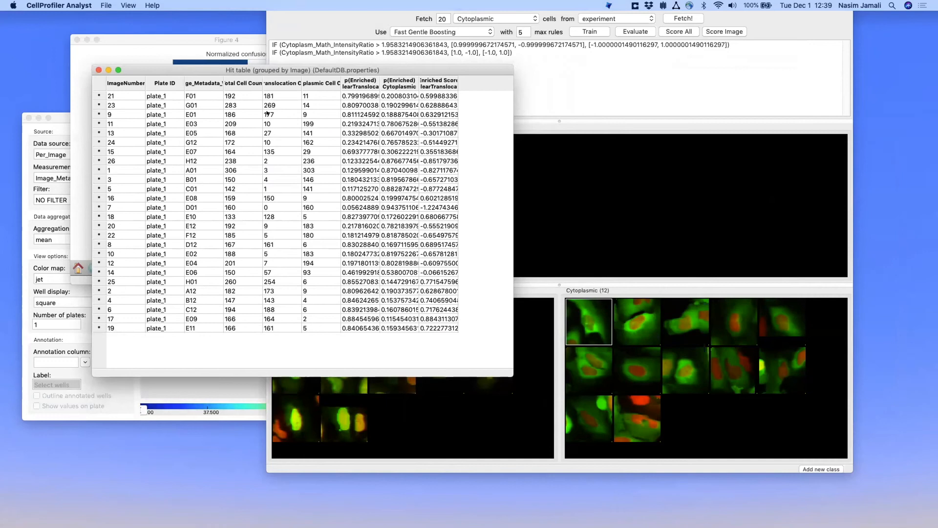
pyautogui.moveTo(198, 73); pyautogui.dragTo(205, 48)
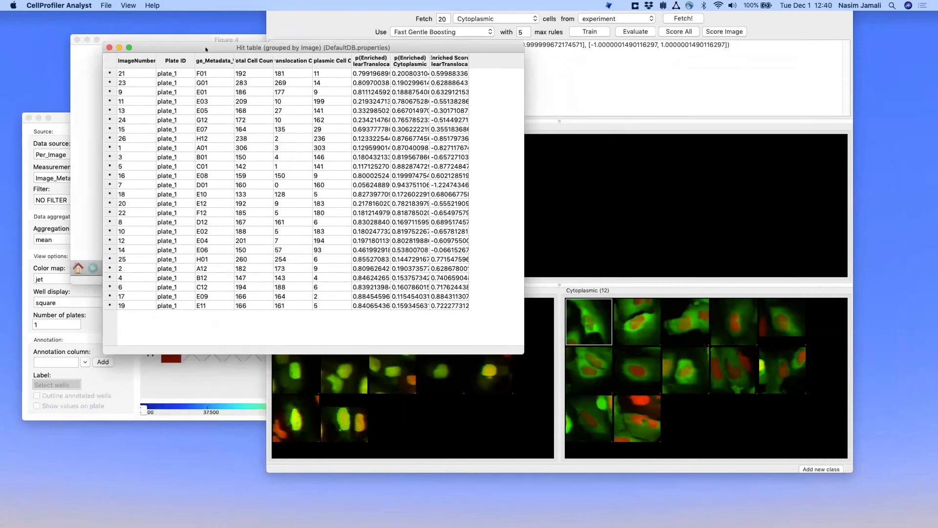
# - Save the hit table to the database under the name HitTable, stored permanently
pyautogui.click(105, 5)
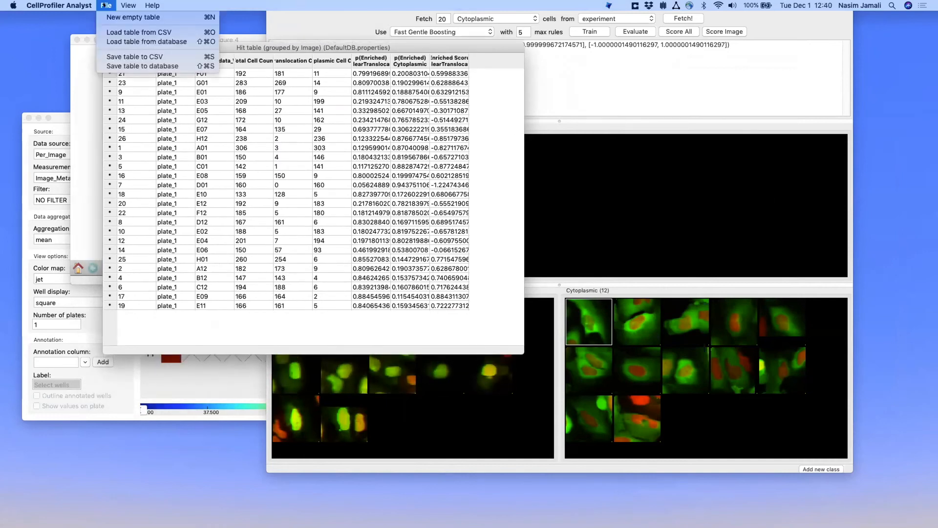
pyautogui.click(112, 65)
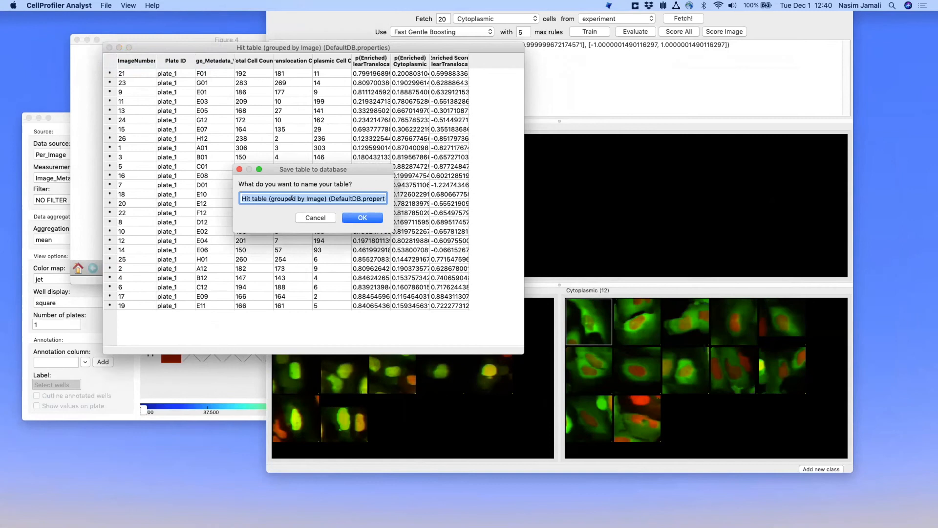
pyautogui.write('HitTable')
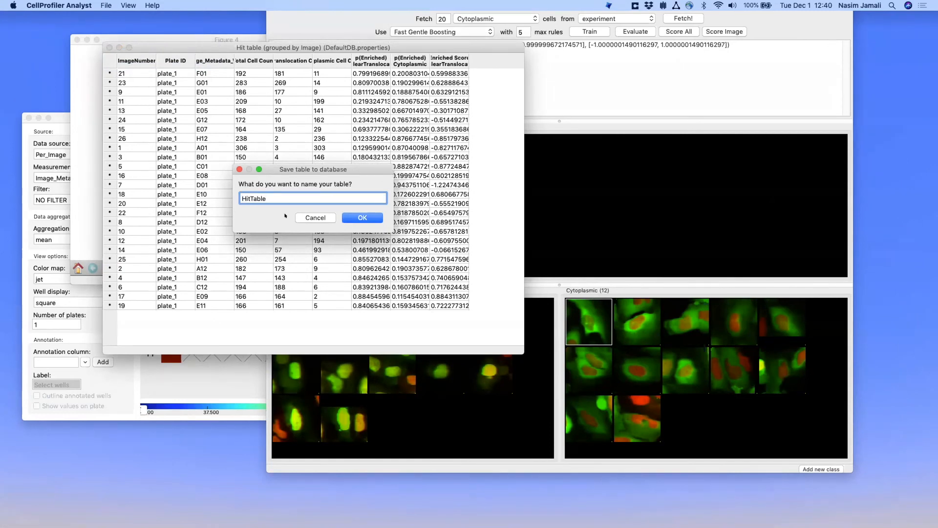
pyautogui.click(354, 217)
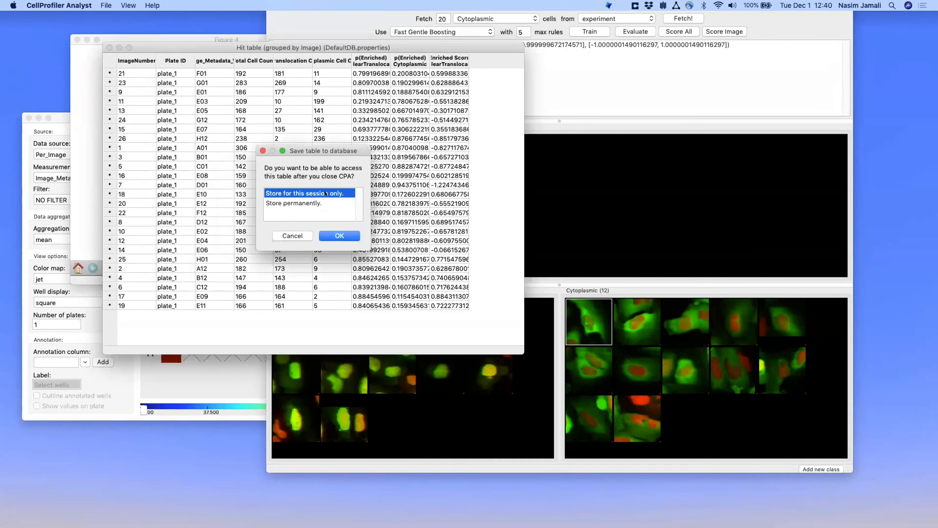
pyautogui.click(302, 204)
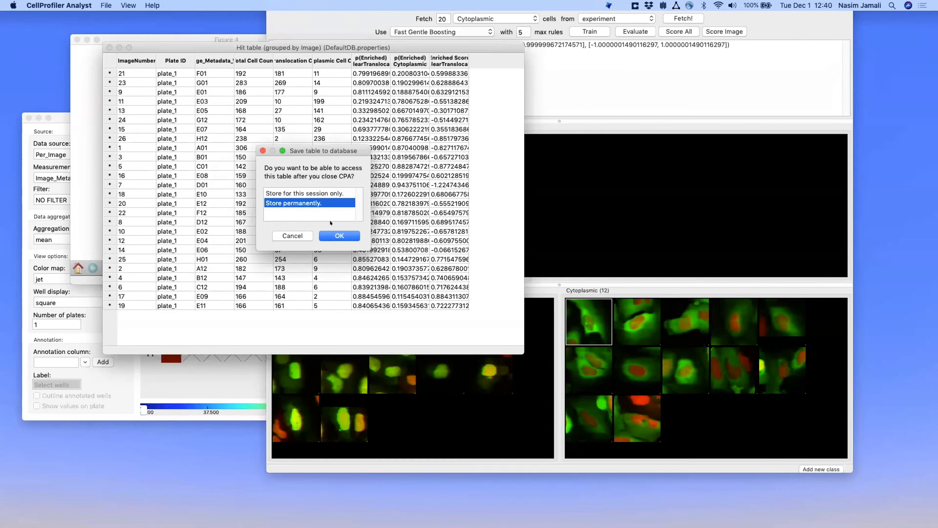
pyautogui.click(341, 234)
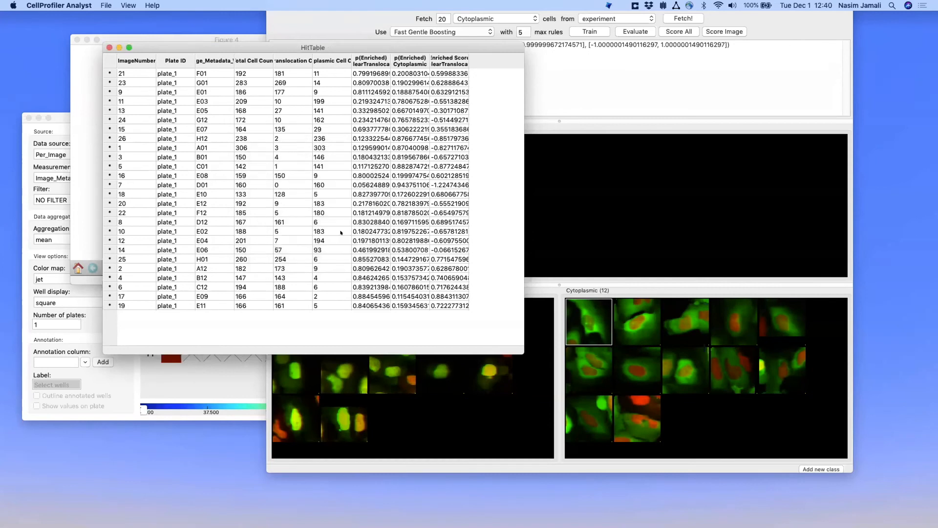
# - Move the HitTable window and the confusion matrix figure aside to uncover the dose plate map
pyautogui.moveTo(262, 44); pyautogui.dragTo(567, 158)
pyautogui.click(755, 22)
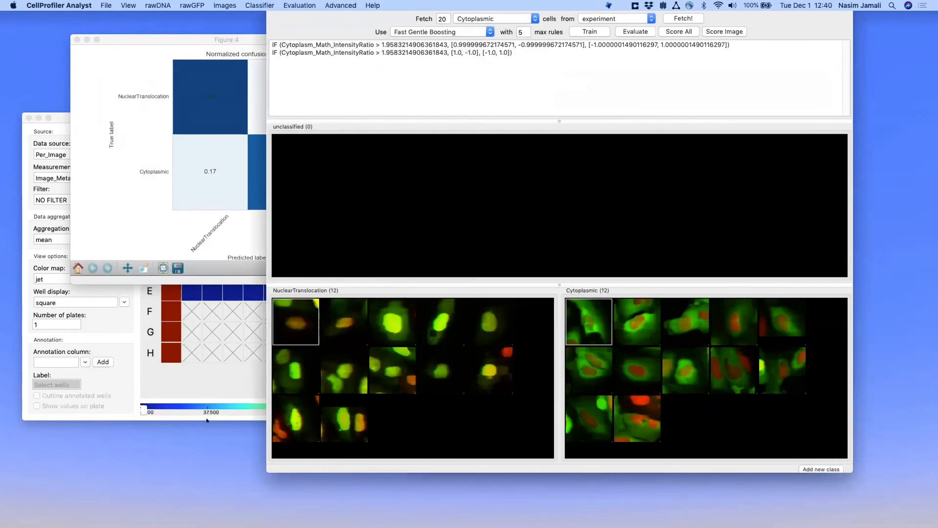
pyautogui.moveTo(273, 516)
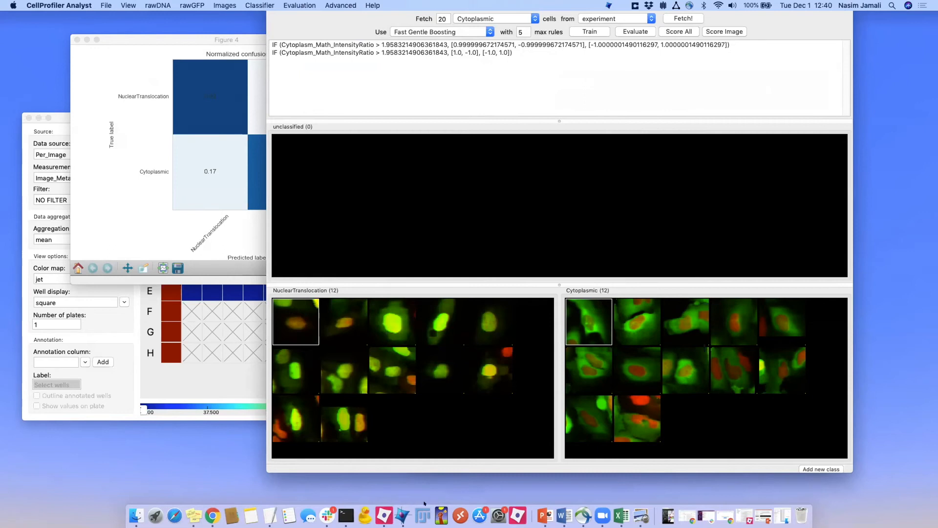
pyautogui.click(168, 386)
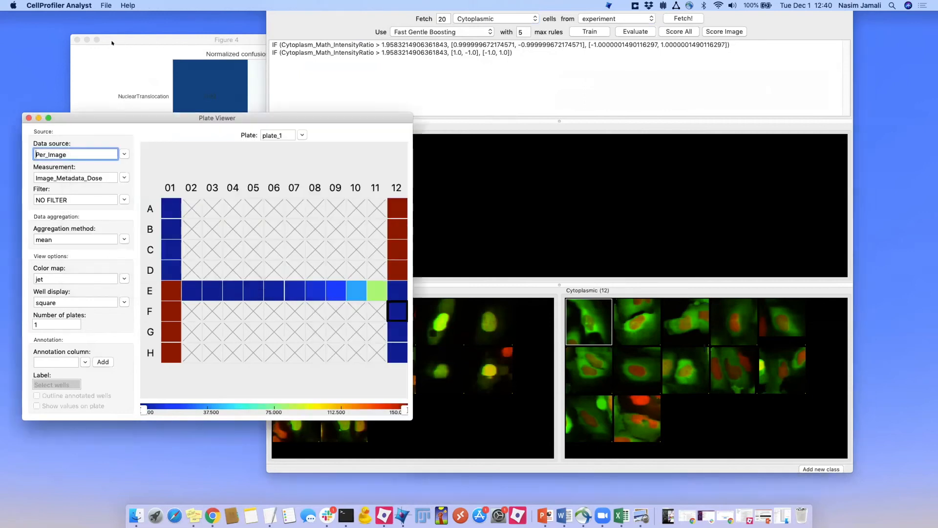
pyautogui.moveTo(112, 43); pyautogui.dragTo(816, 189)
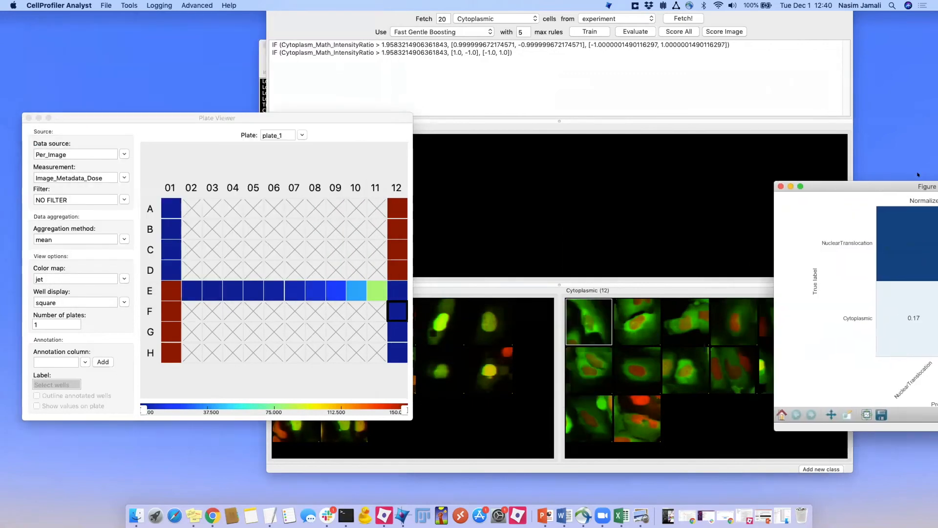
pyautogui.click(744, 76)
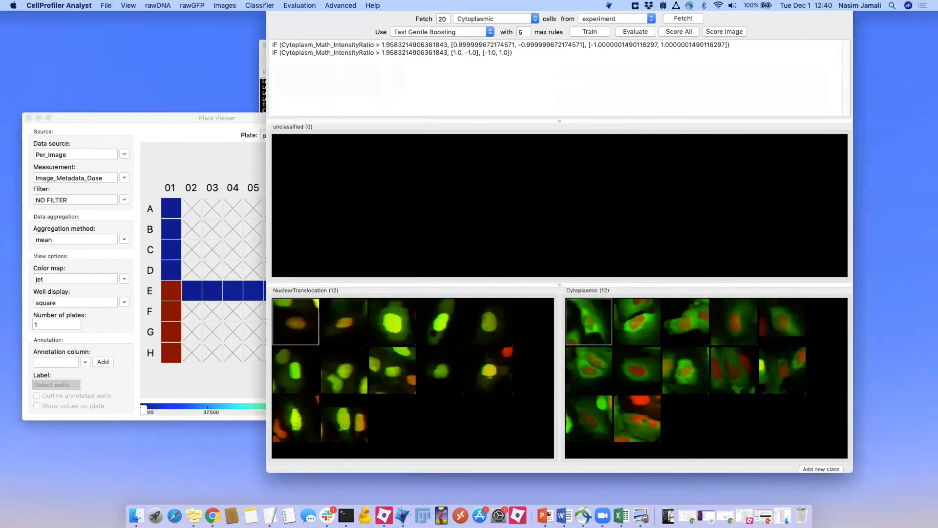
# - Shrink the classifier window, bring the main CellProfiler Analyst window forward and open a second Plate Viewer
pyautogui.moveTo(849, 467); pyautogui.dragTo(616, 350)
pyautogui.click(671, 64)
pyautogui.moveTo(642, 61); pyautogui.dragTo(815, 121)
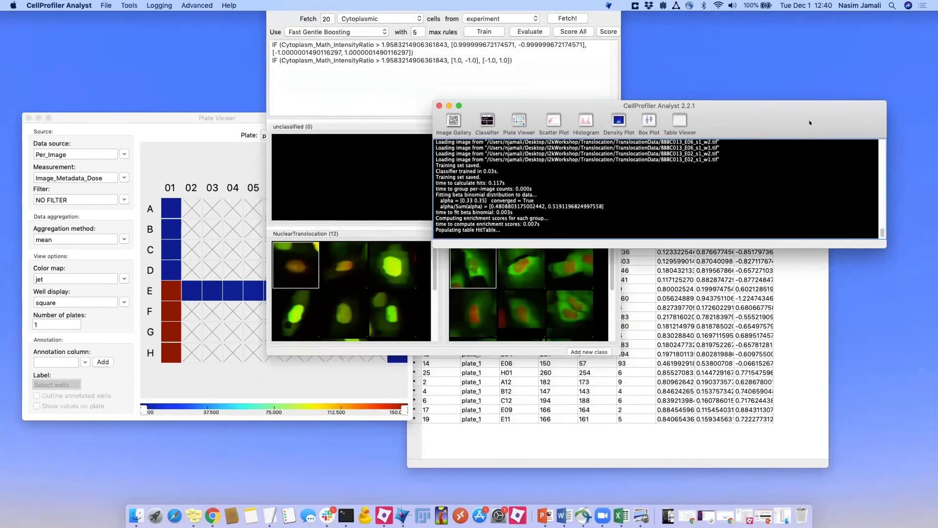
pyautogui.click(606, 13)
pyautogui.moveTo(692, 113); pyautogui.dragTo(511, 59)
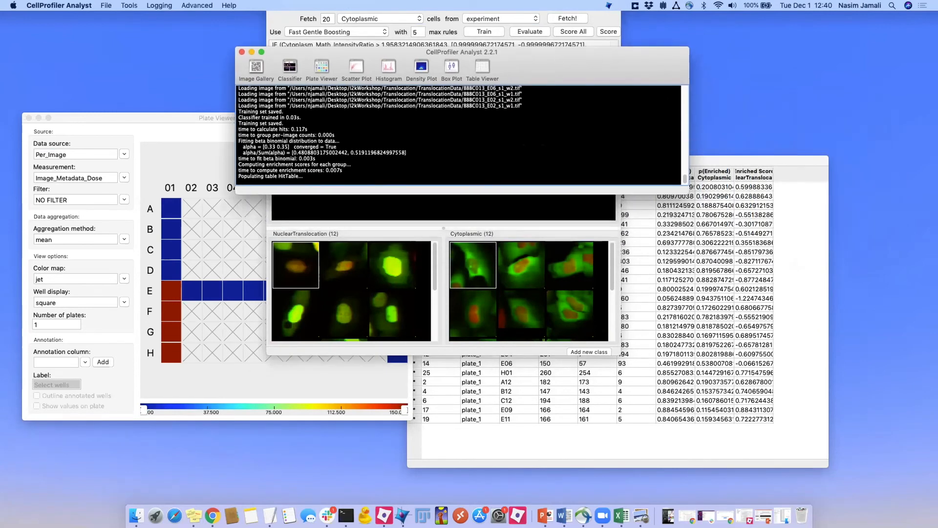
pyautogui.click(322, 67)
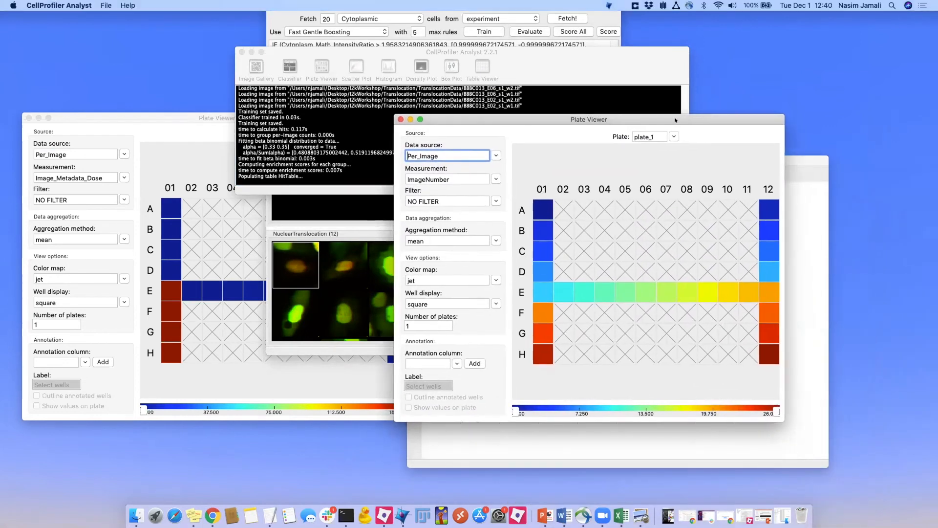
pyautogui.moveTo(546, 120); pyautogui.dragTo(408, 56)
# - Set the new Plate Viewer's data source to HitTable as per-image data, not a new image set, joined to Per_Image on ImageNumber
pyautogui.click(357, 91)
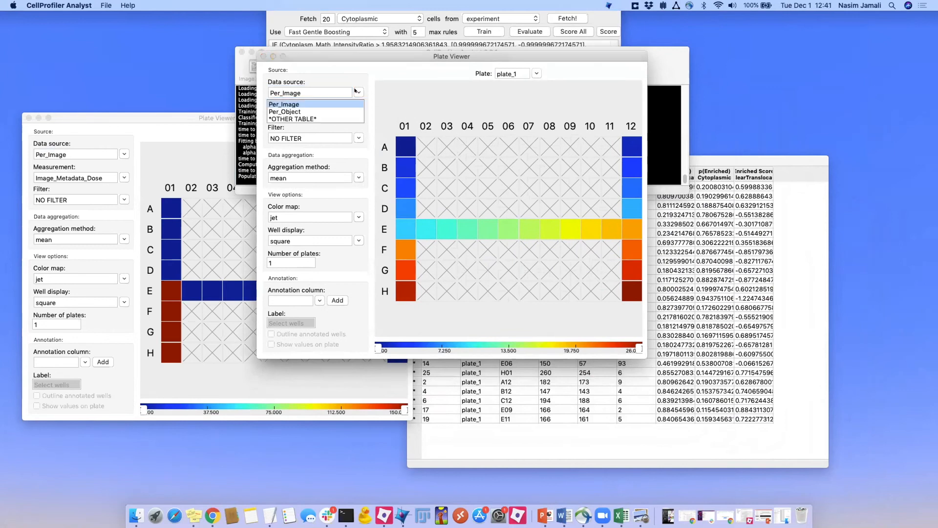
pyautogui.click(338, 118)
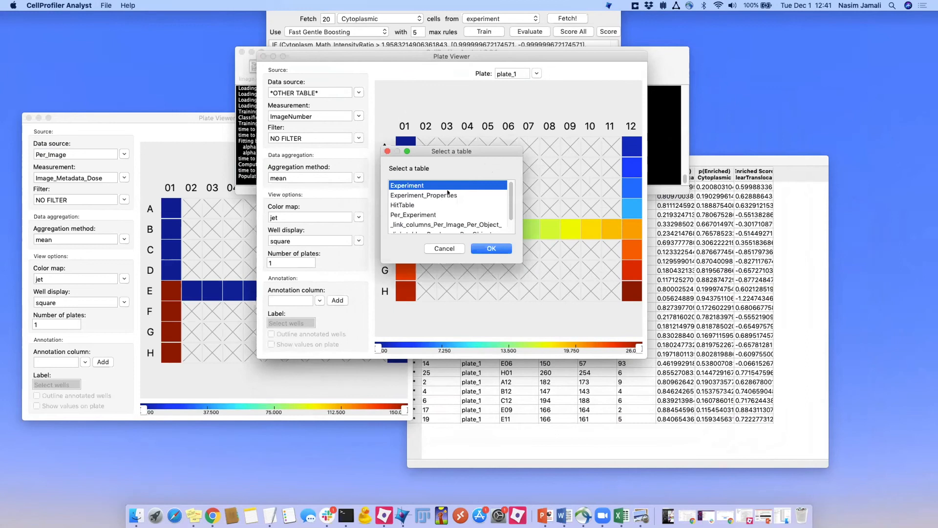
pyautogui.click(404, 205)
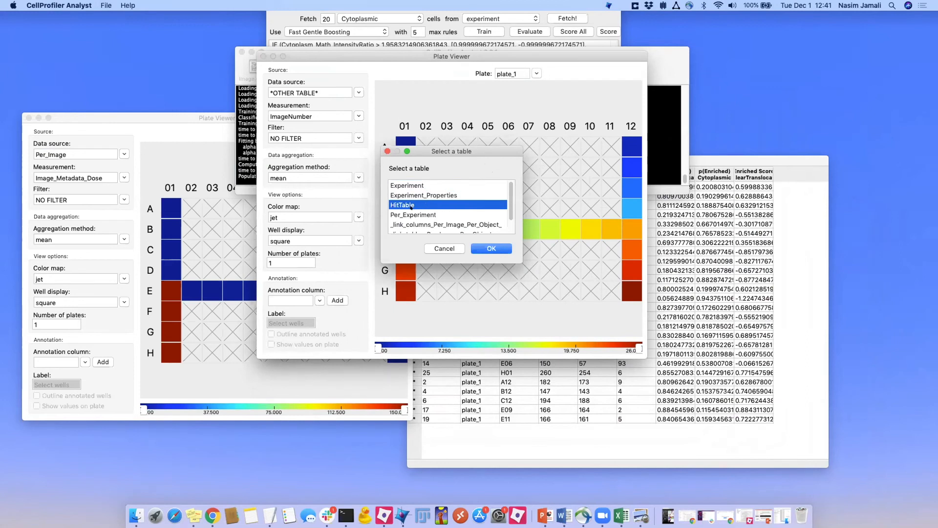
pyautogui.click(502, 248)
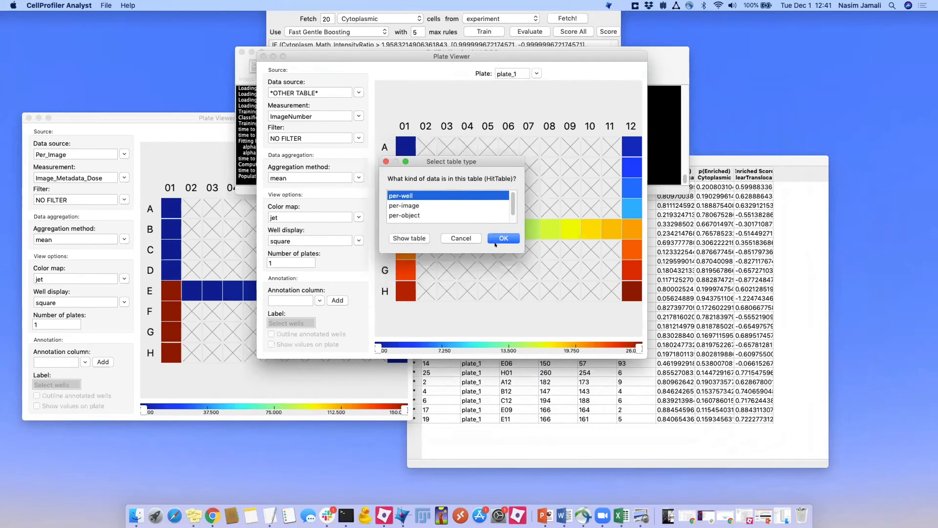
pyautogui.click(406, 206)
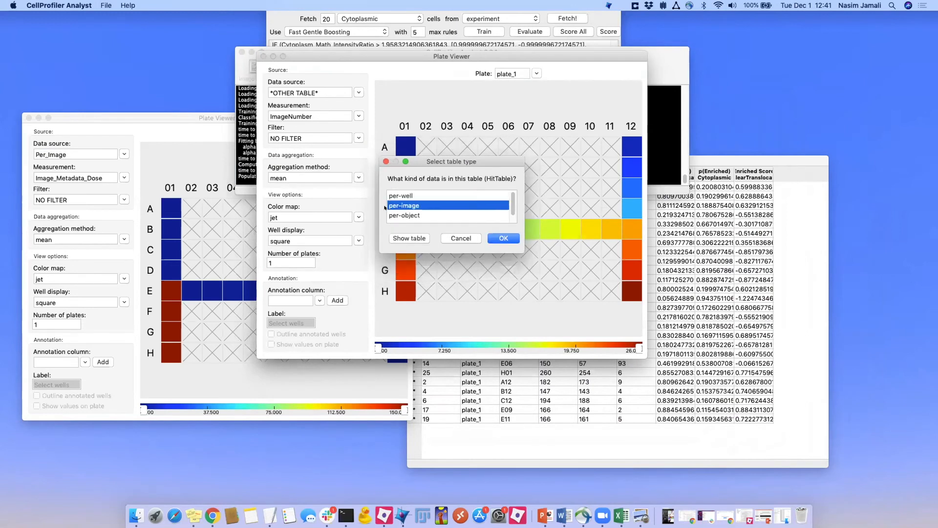
pyautogui.click(503, 238)
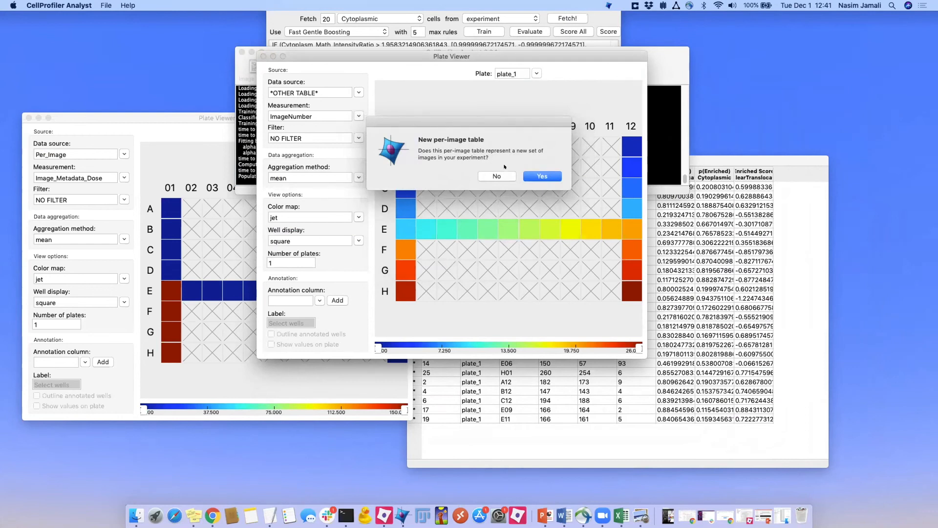
pyautogui.click(503, 174)
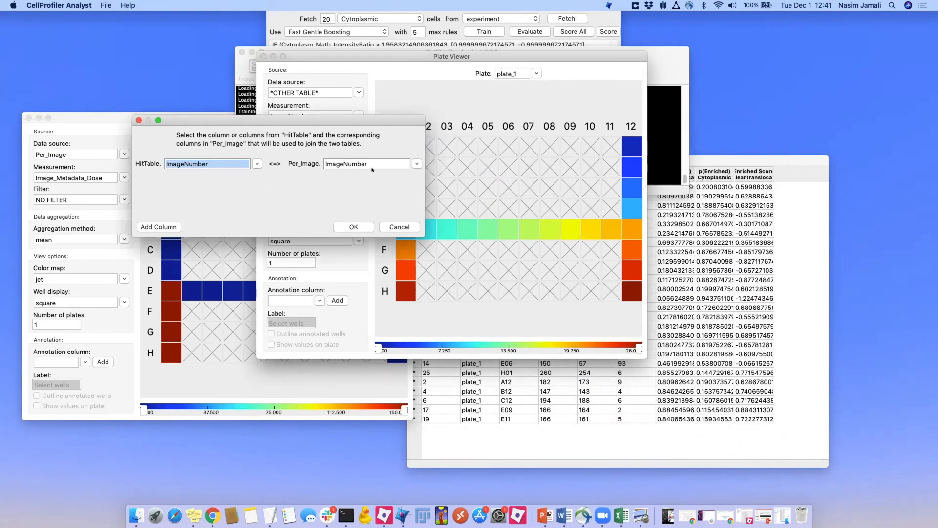
pyautogui.click(362, 224)
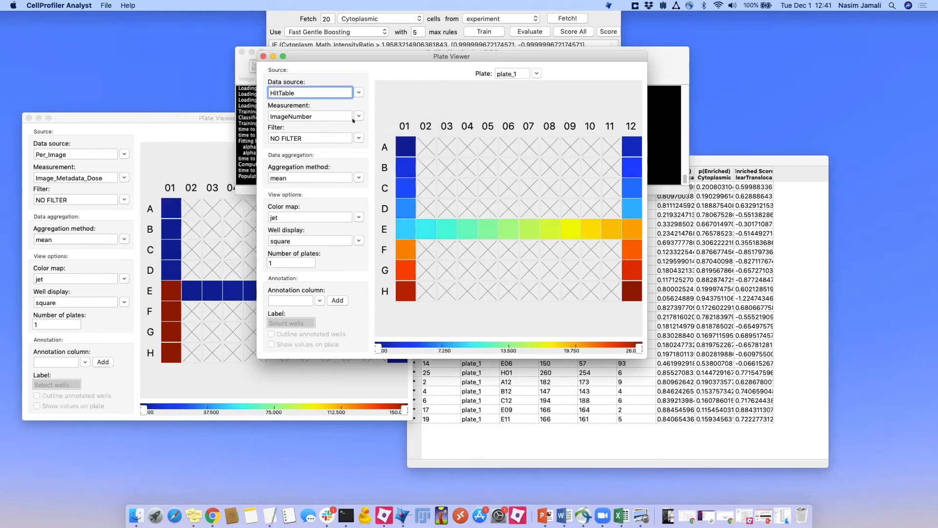
# - Display pEnriched_NuclearTranslocation on the new plate map and place it beside the Image_Metadata_Dose plate map for comparison
pyautogui.click(358, 116)
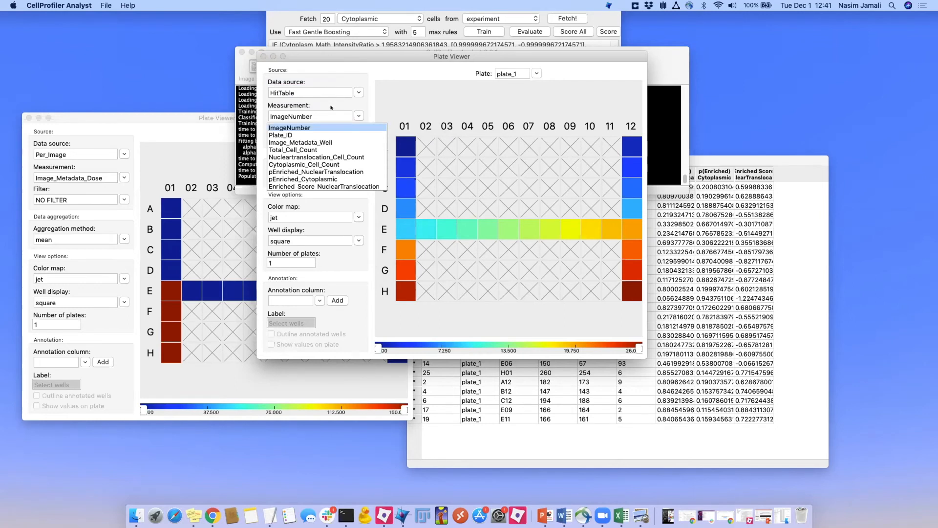
pyautogui.click(331, 172)
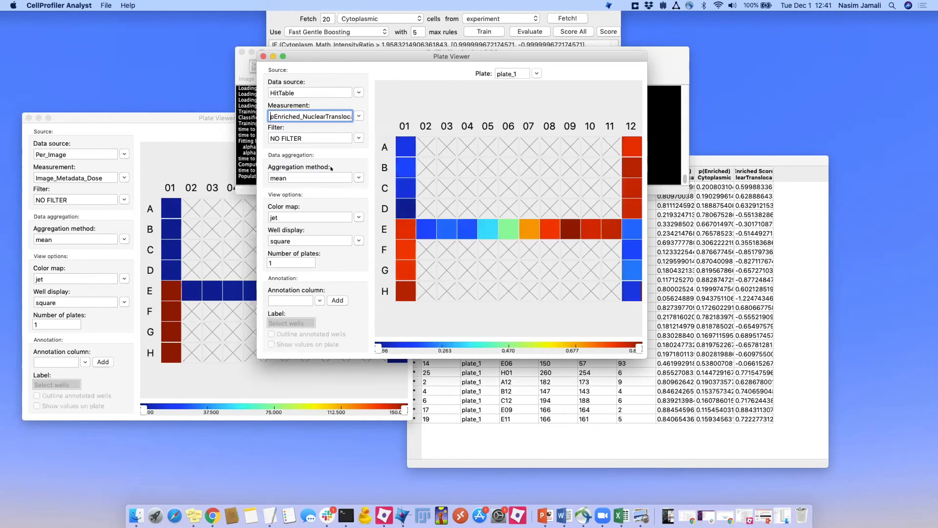
pyautogui.moveTo(575, 53); pyautogui.dragTo(744, 121)
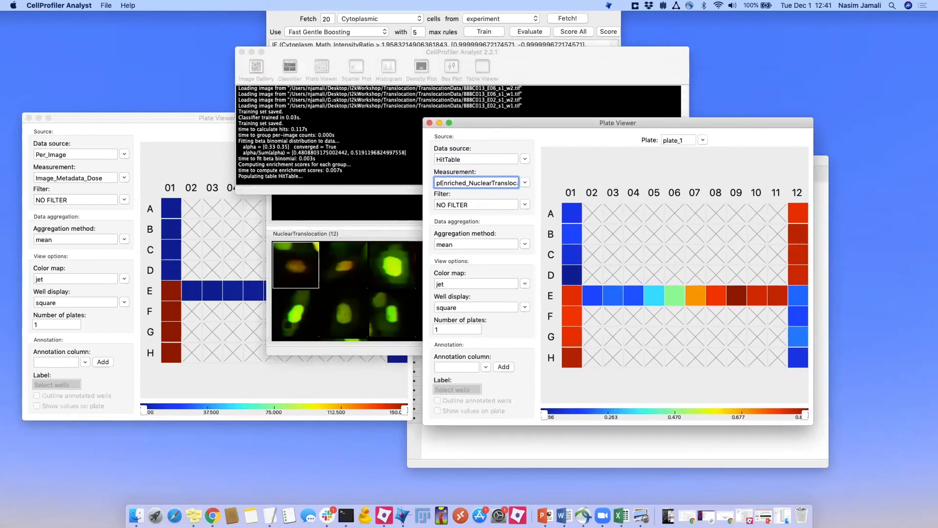
pyautogui.click(213, 117)
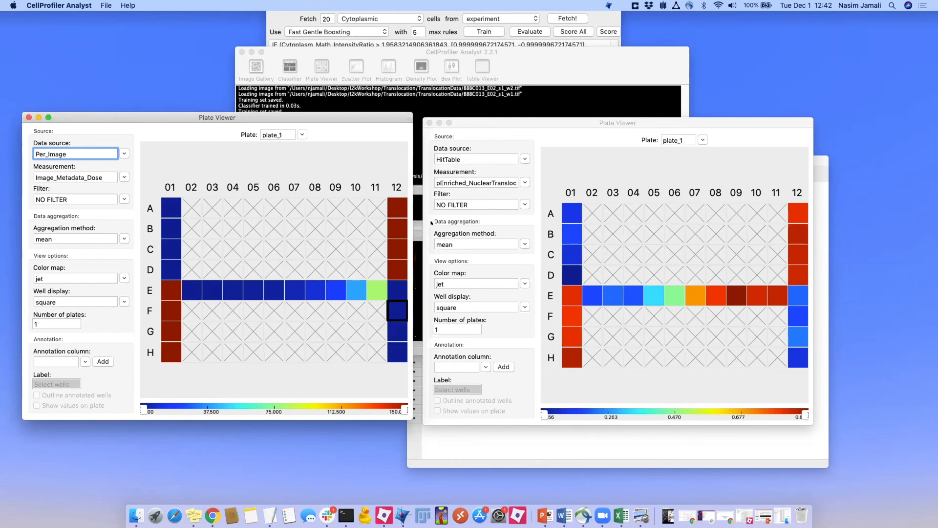
# - Bring the main CellProfiler Analyst window forward, open a Scatter Plot and move its window clear of the enrichment plate map
pyautogui.click(565, 59)
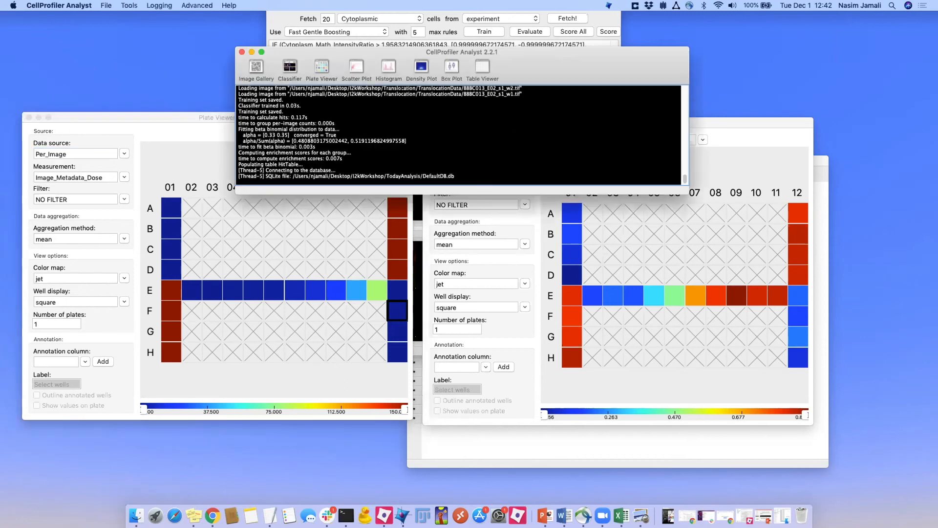
pyautogui.click(353, 66)
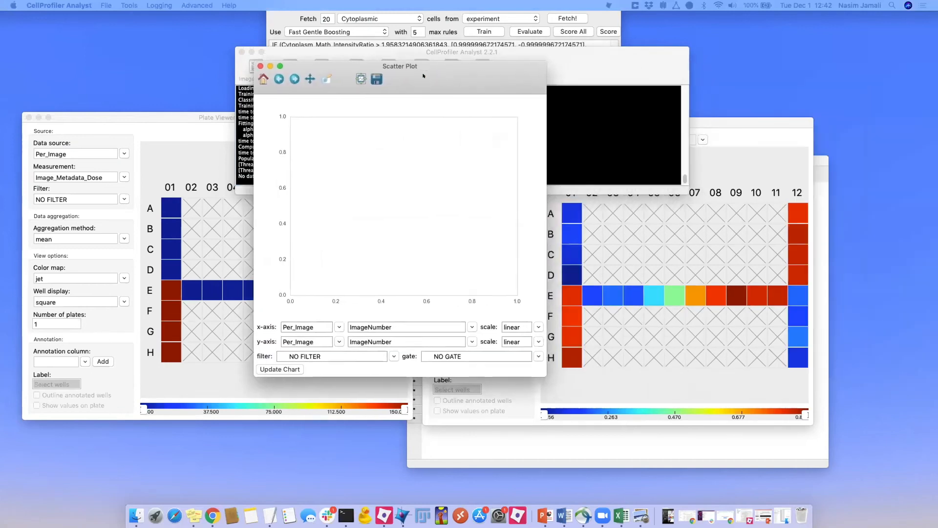
pyautogui.moveTo(424, 146); pyautogui.dragTo(378, 96)
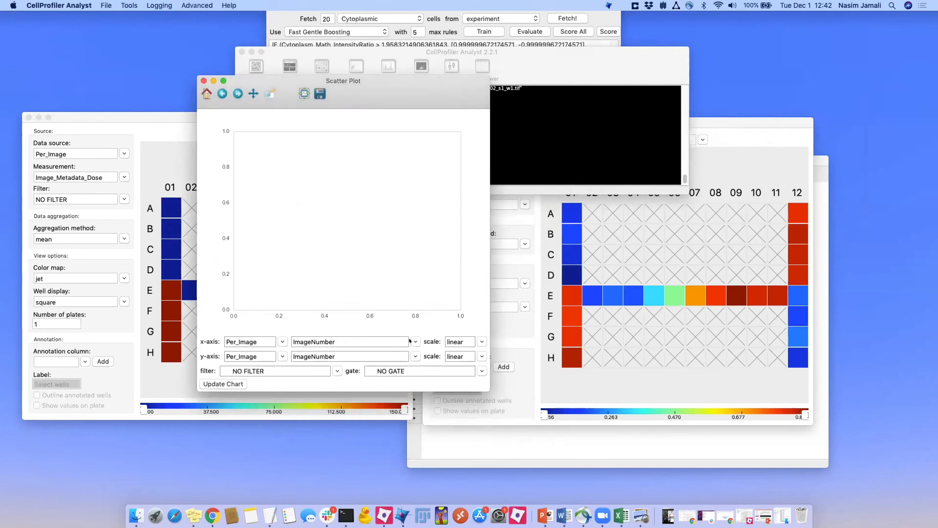
# - Set the scatter plot's x-axis to Image_Metadata_Dose from Per_Image with a log scale
pyautogui.click(409, 340)
pyautogui.scroll(-8, 386, 245)
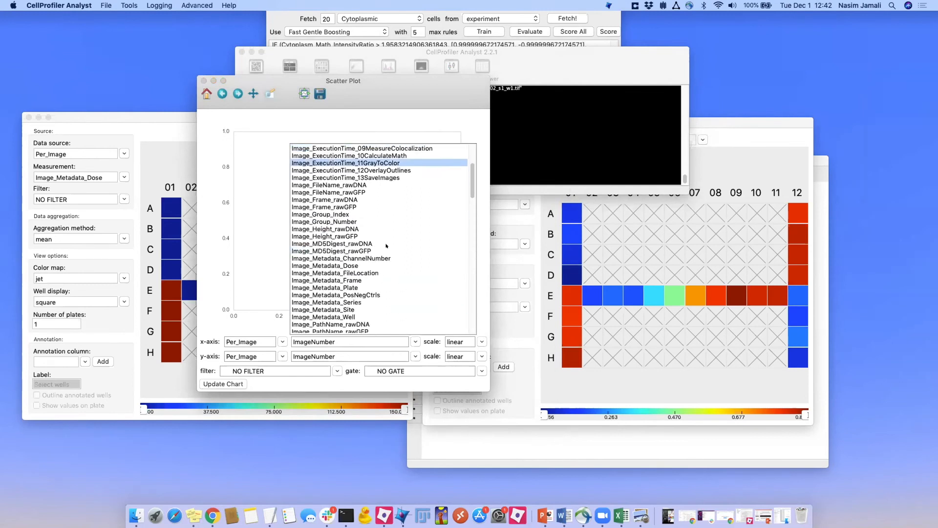
pyautogui.scroll(-2, 386, 246)
pyautogui.scroll(4, 371, 247)
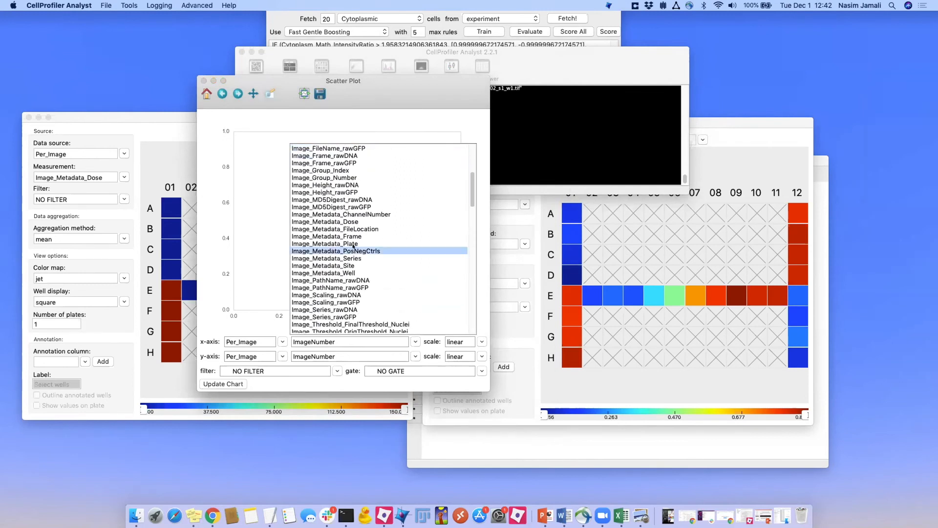
pyautogui.click(351, 222)
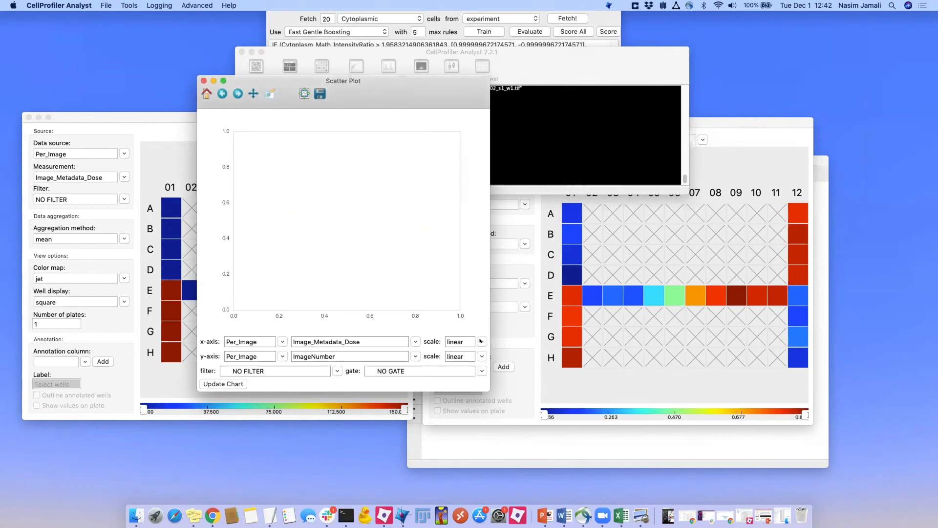
pyautogui.click(481, 341)
pyautogui.click(455, 361)
# - Set the scatter plot's y-axis to pEnriched_NuclearTranslocation from HitTable and update the chart
pyautogui.click(254, 357)
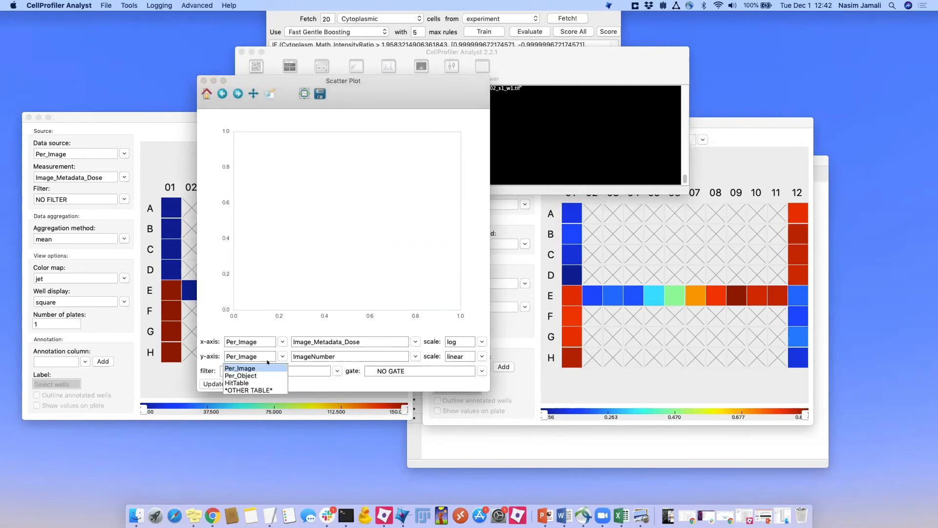
pyautogui.click(238, 383)
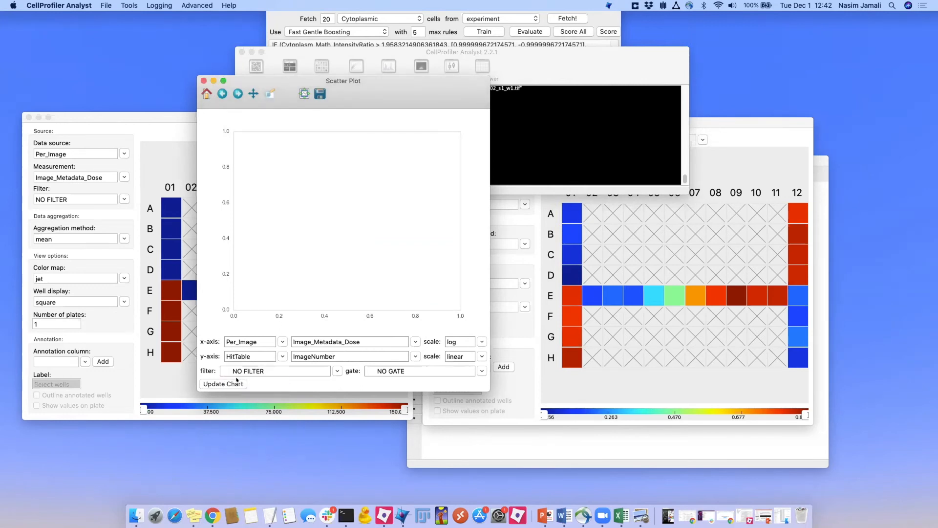
pyautogui.click(413, 356)
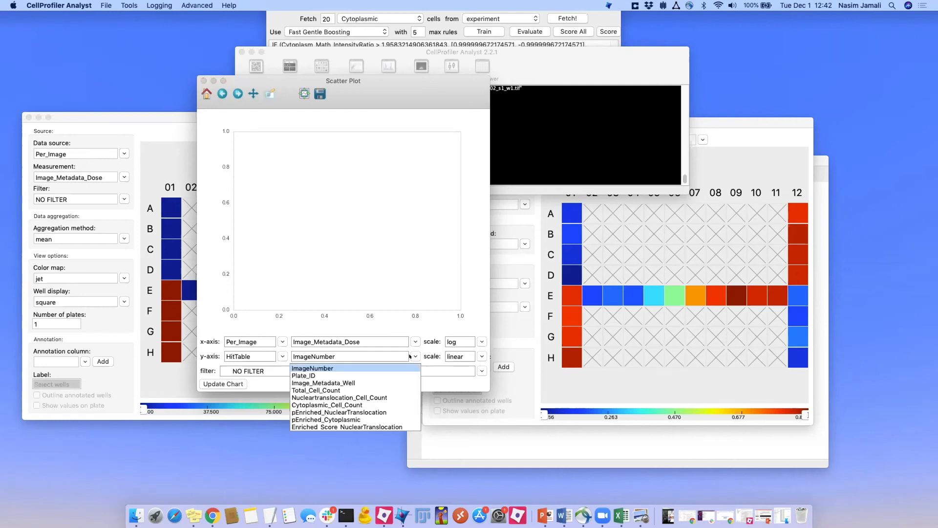
pyautogui.click(371, 412)
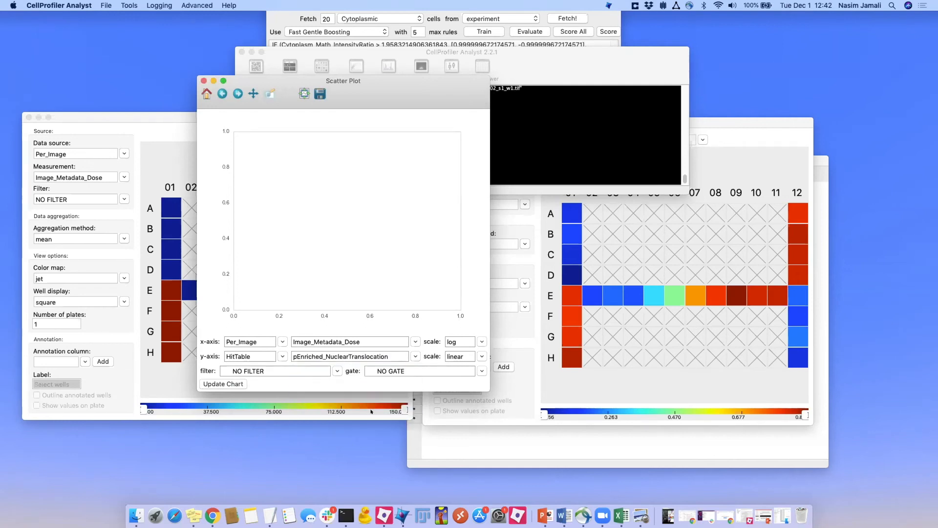
pyautogui.click(205, 384)
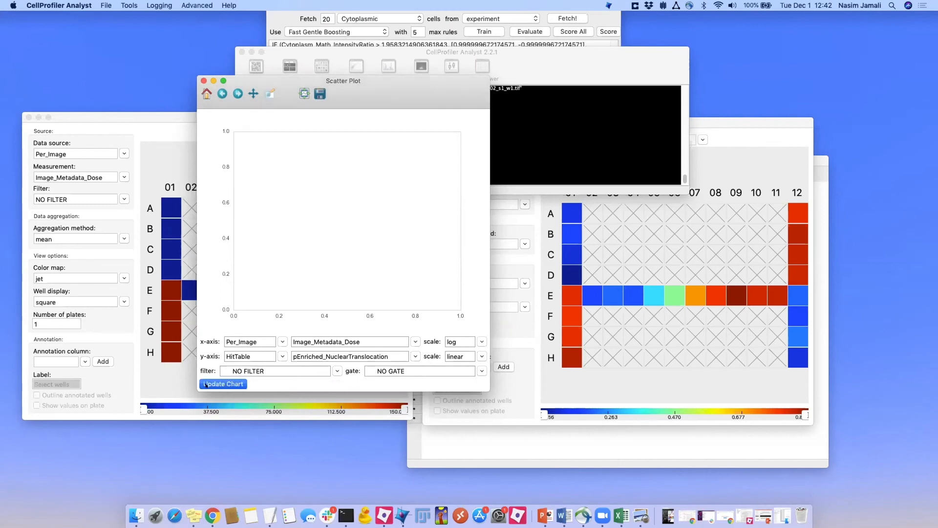
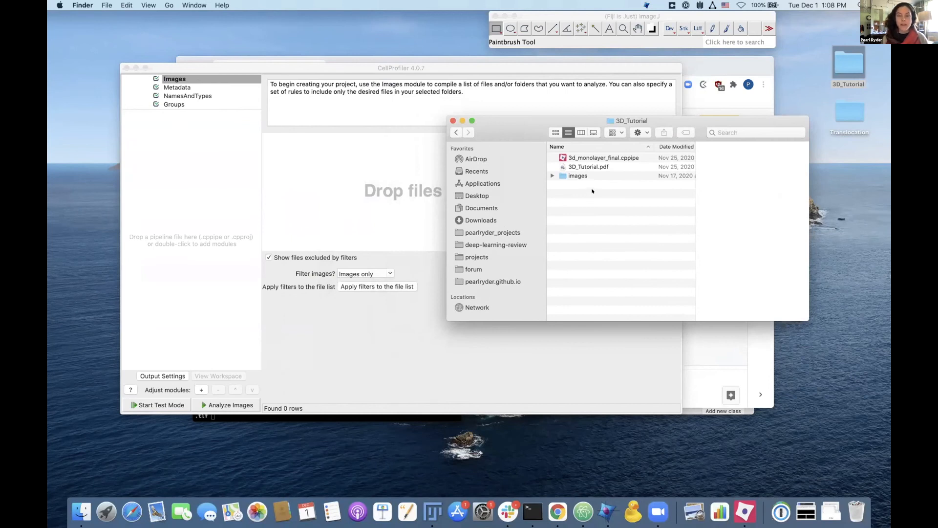
# - Add the images folder from 3D_Tutorial to the file list of CellProfiler's Images module
pyautogui.click(572, 176)
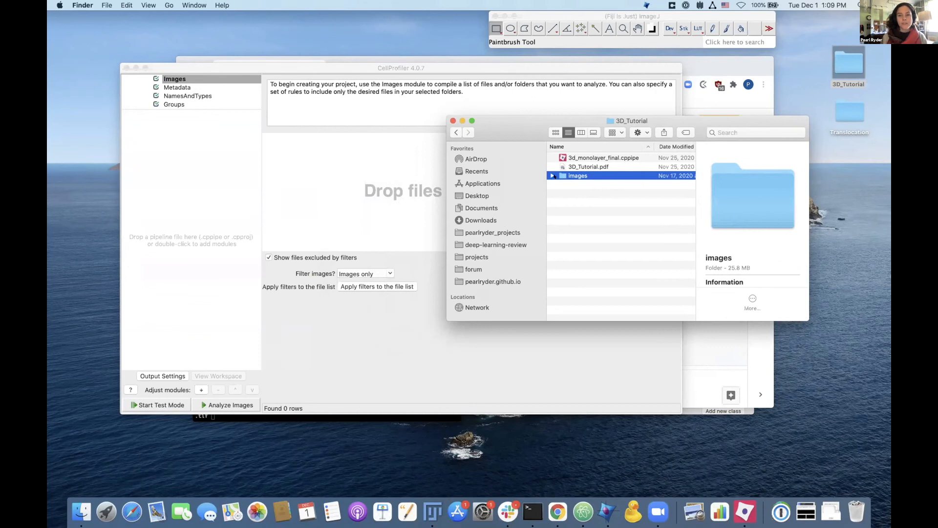
pyautogui.moveTo(509, 170); pyautogui.dragTo(357, 163)
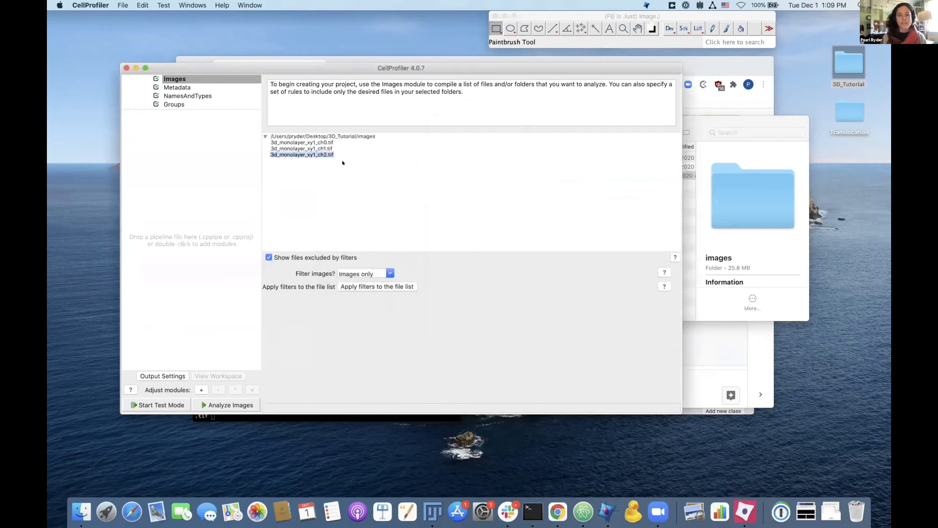
# - Preview 3d_monolayer_xy1_ch1.tif, zooming in on its pixels, then preview 3d_monolayer_xy1_ch2.tif, closing each image window
pyautogui.click(314, 148)
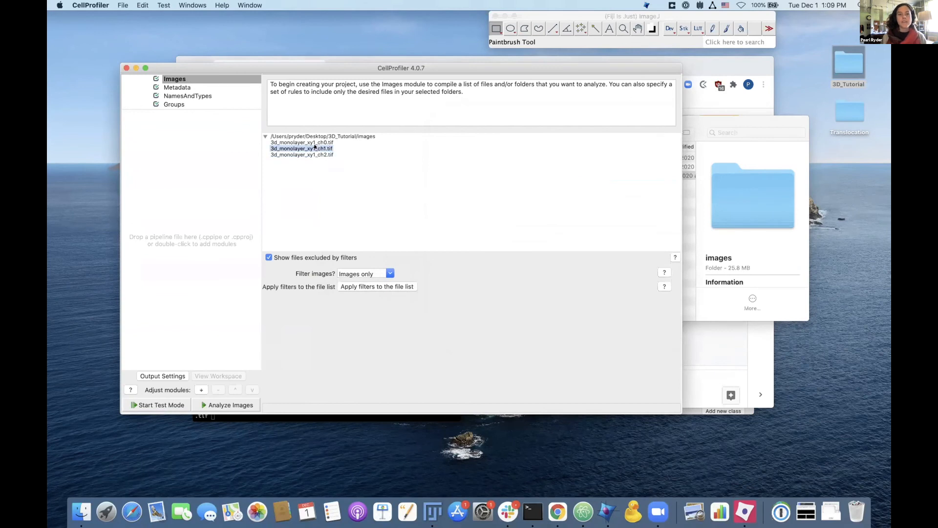
pyautogui.doubleClick(314, 148)
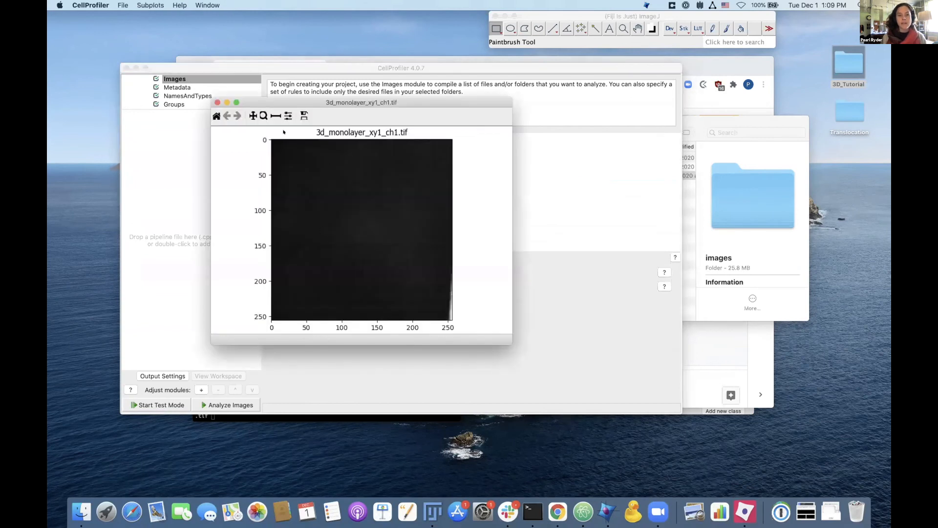
pyautogui.click(263, 115)
pyautogui.moveTo(292, 158); pyautogui.dragTo(373, 236)
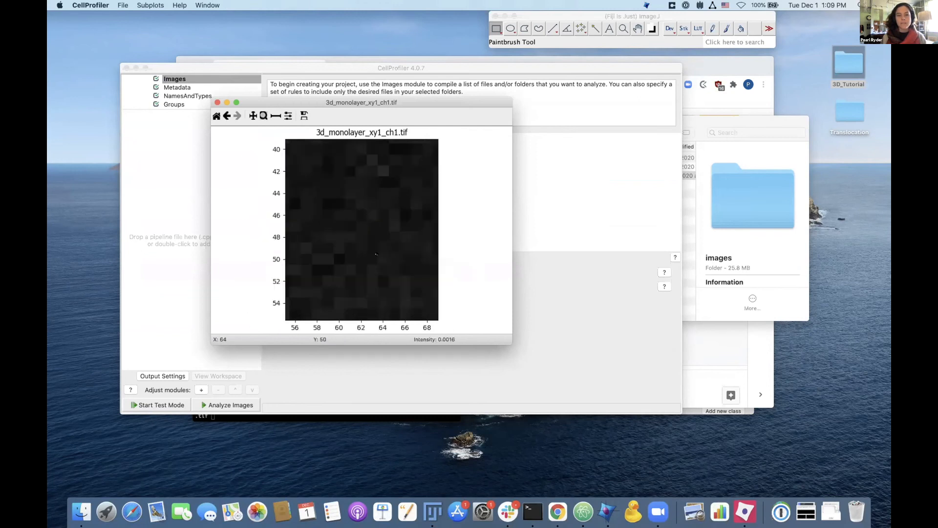
pyautogui.click(218, 103)
pyautogui.doubleClick(322, 154)
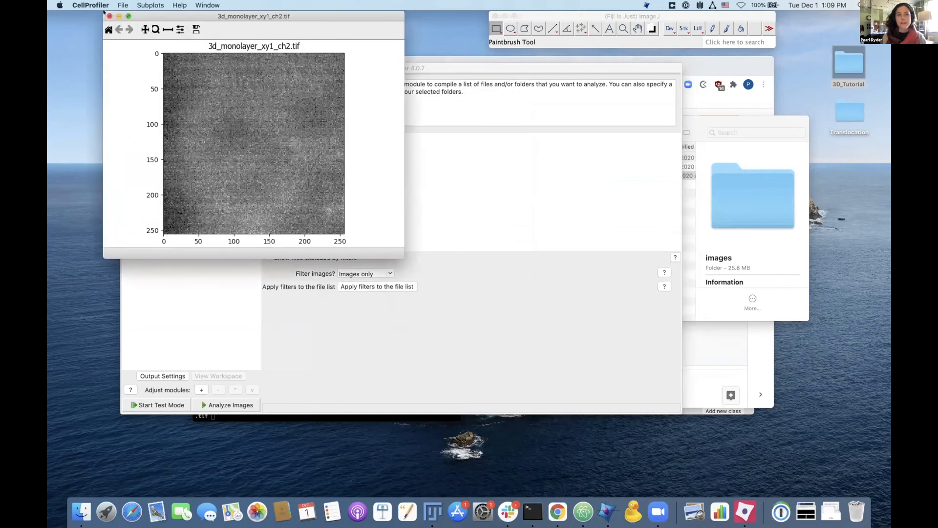
pyautogui.click(110, 16)
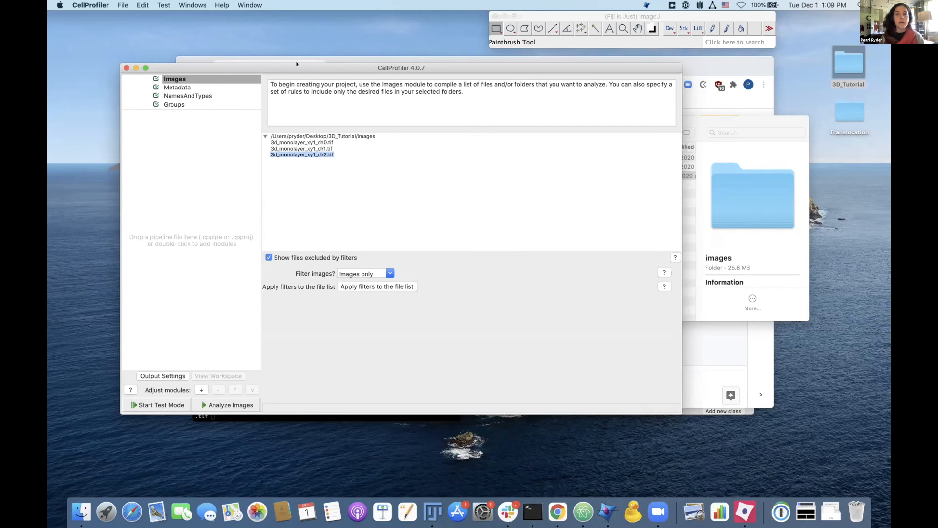
# - Enable metadata extraction in the Metadata module, with Extract from file/folder names as the extraction method
pyautogui.click(193, 86)
pyautogui.click(341, 144)
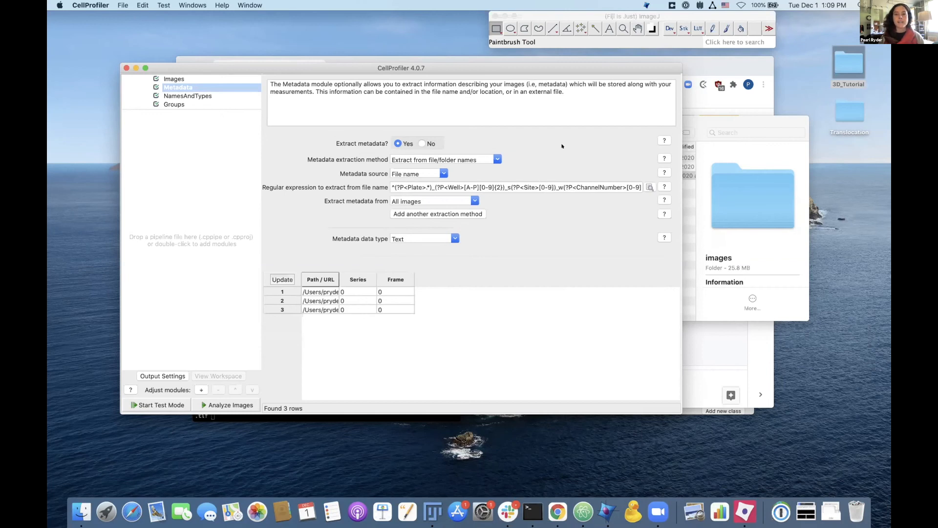
pyautogui.click(470, 162)
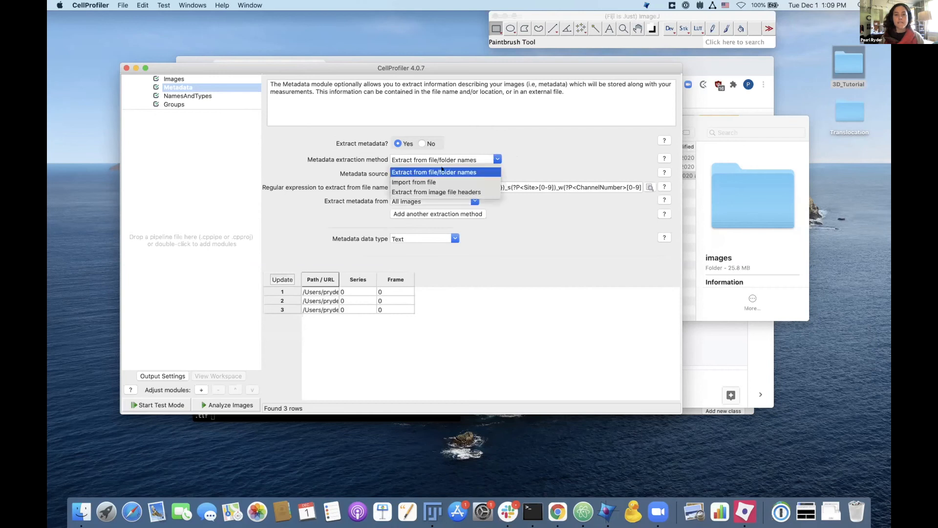
pyautogui.click(441, 171)
# - Open 3D_Tutorial.pdf in Preview and copy the expression ^(?P<Plate>.*)_xy(?P<Site>[0-9])_ch(?P<ChannelNumber> from the data import instructions on page 1
pyautogui.click(703, 123)
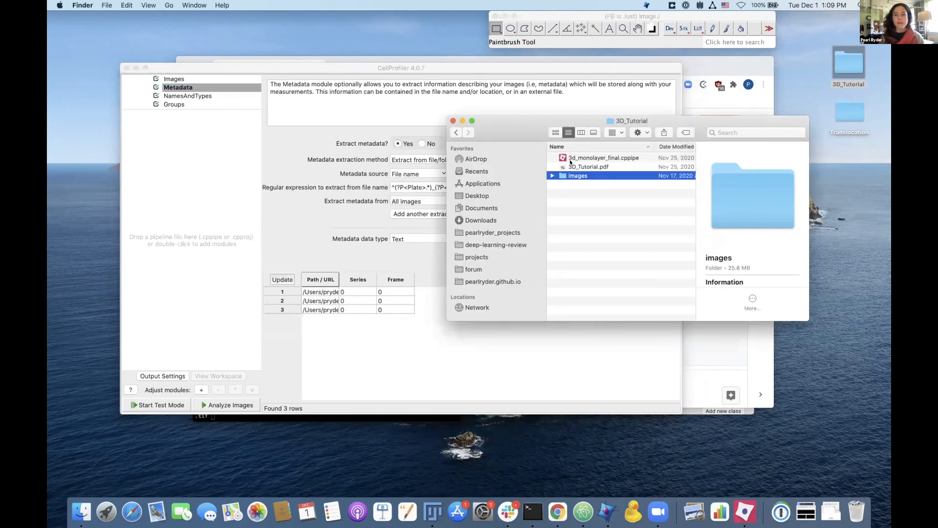
pyautogui.doubleClick(576, 166)
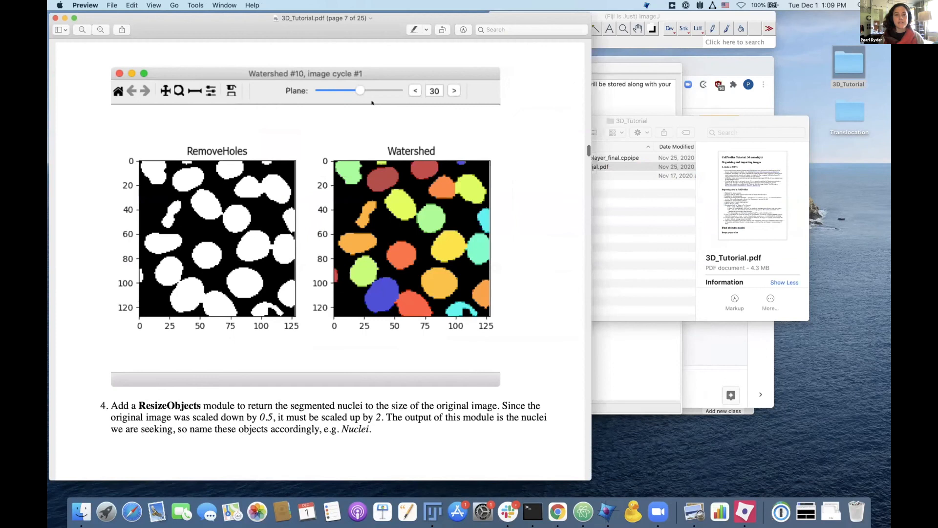
pyautogui.scroll(20, 371, 103)
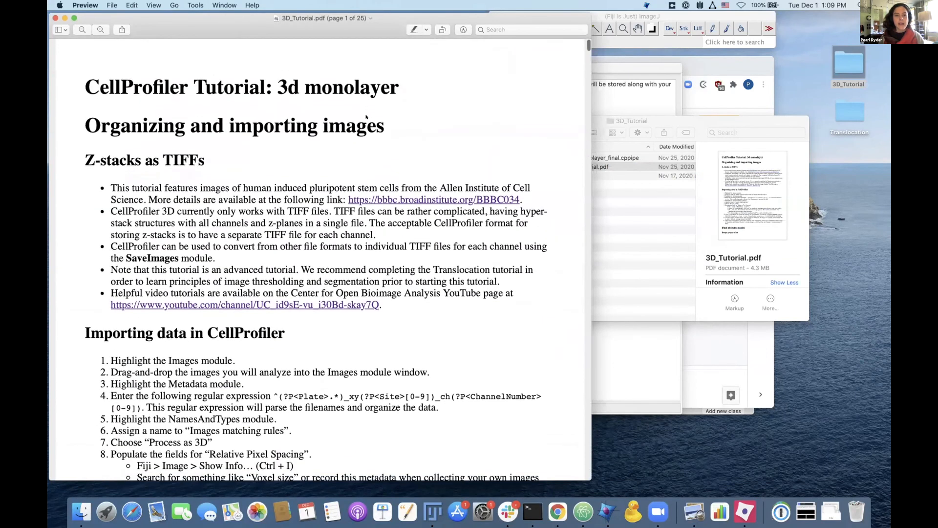
pyautogui.scroll(-5, 366, 116)
pyautogui.scroll(-1, 268, 278)
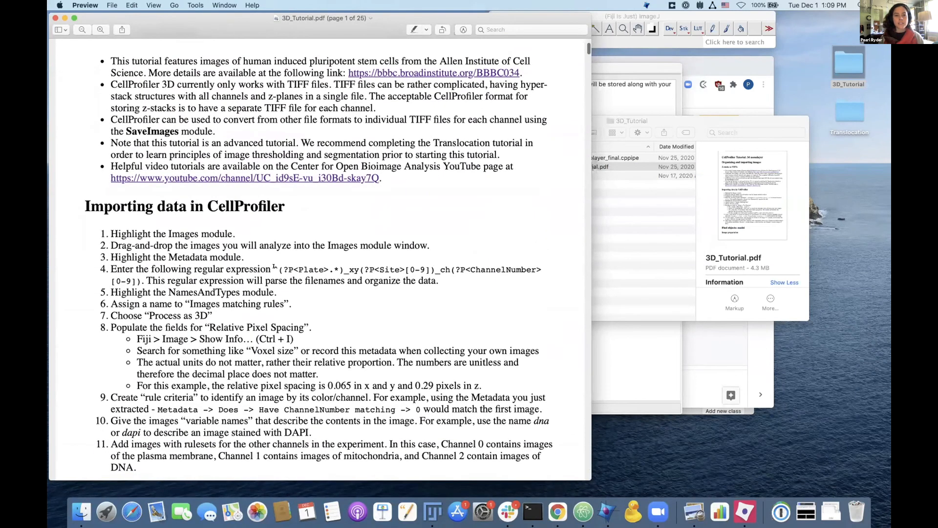
pyautogui.moveTo(274, 267); pyautogui.dragTo(538, 259)
pyautogui.press('super+c')
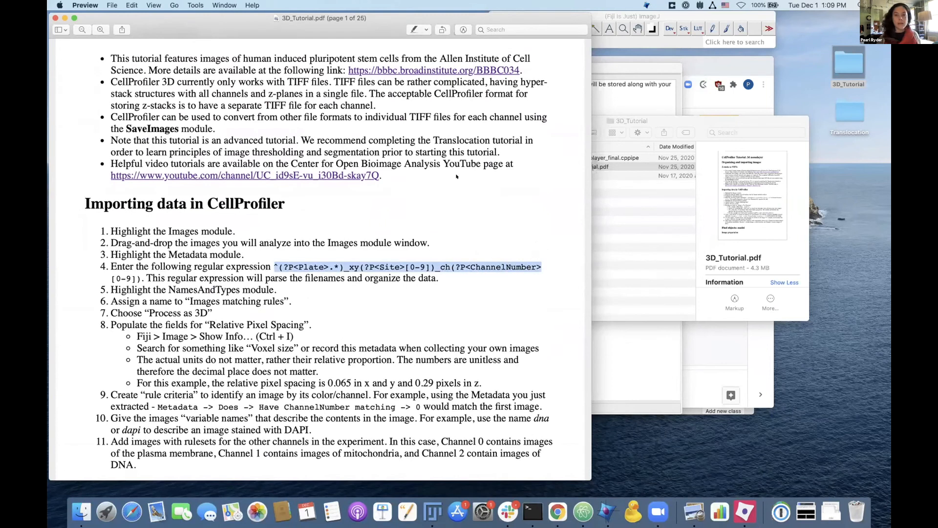
# - Switch to CellProfiler and replace the file name regular expression with the copied ^(?P<Plate>.*)_xy(?P<Site>[0-9])_ch(?P<ChannelNumber>
pyautogui.press('super+Tab')
pyautogui.press('super+Tab')
pyautogui.press('super+Tab')
pyautogui.press('super+Tab')
pyautogui.press('super+Tab')
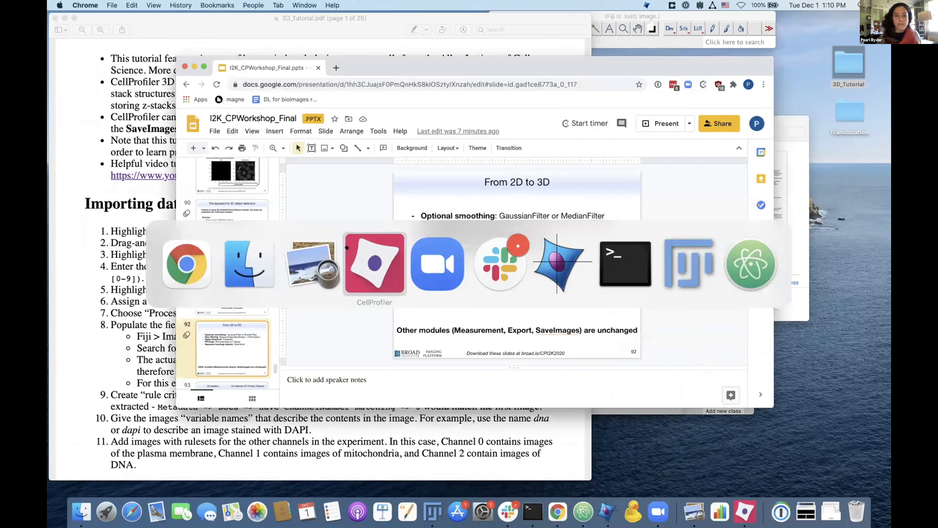
pyautogui.click(368, 248)
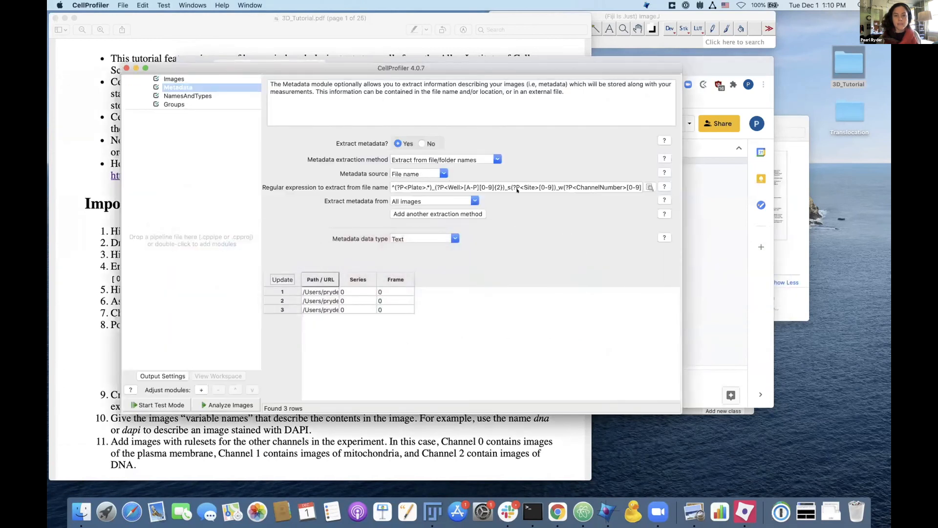
pyautogui.click(574, 188)
pyautogui.press('super+a')
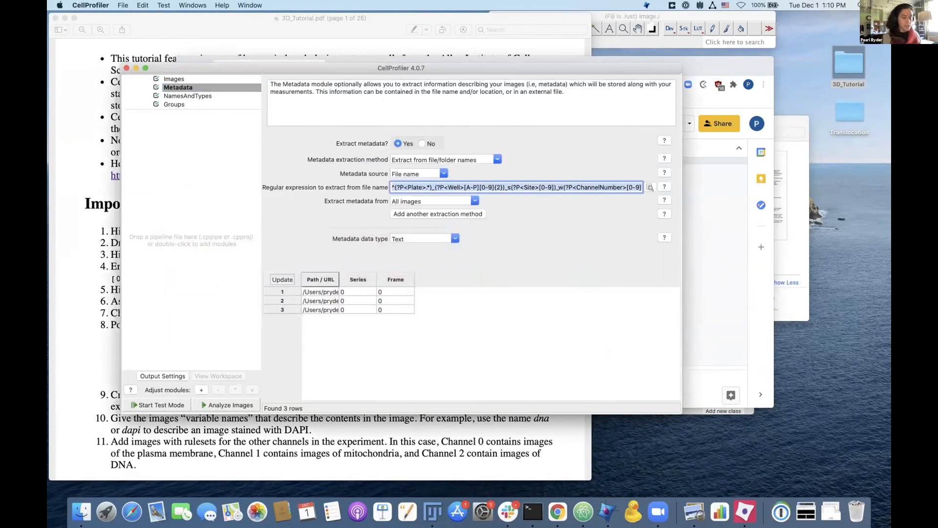
pyautogui.press('BackSpace')
pyautogui.press('super+v')
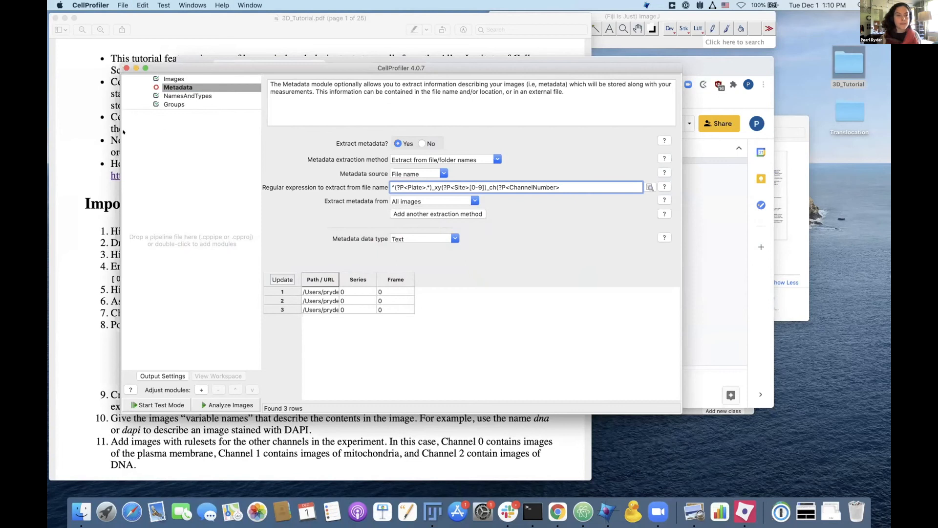
# - Copy the remaining [0-9]) from the tutorial PDF and append it to the file name regular expression in CellProfiler
pyautogui.click(94, 132)
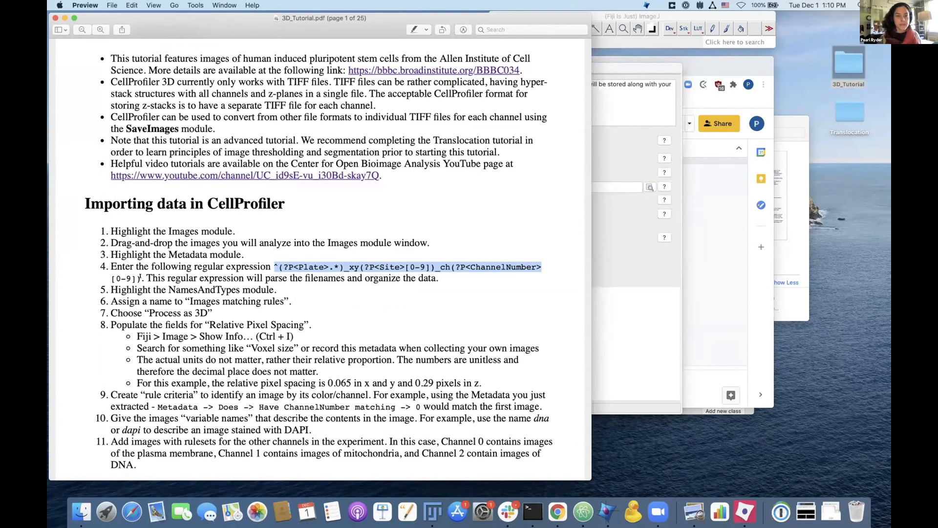
pyautogui.moveTo(142, 279); pyautogui.dragTo(111, 278)
pyautogui.press('super+c')
pyautogui.click(600, 189)
pyautogui.press('super+v')
# - Check the expression against the test text 3d_monolayer_xy1_ch0.tif in the regular expression editor and submit it
pyautogui.click(647, 187)
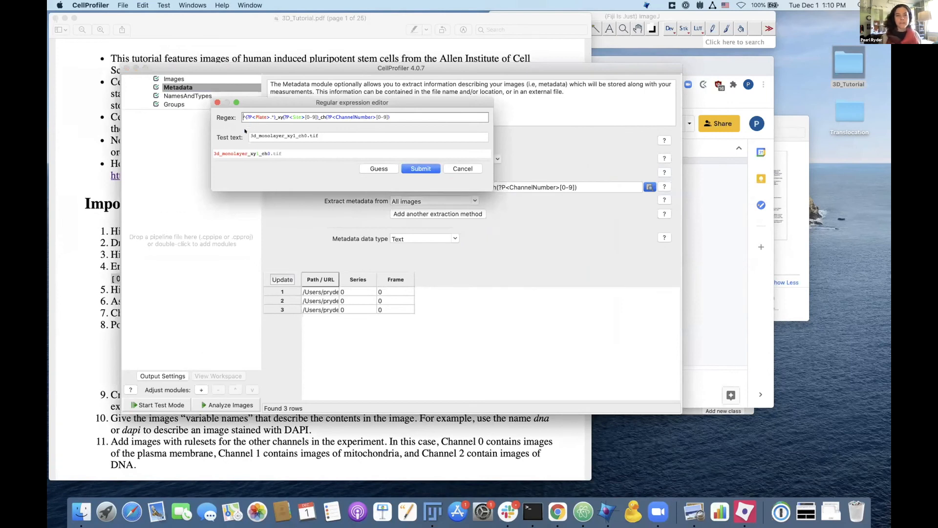
pyautogui.click(252, 135)
pyautogui.moveTo(252, 136); pyautogui.dragTo(336, 138)
pyautogui.click(335, 138)
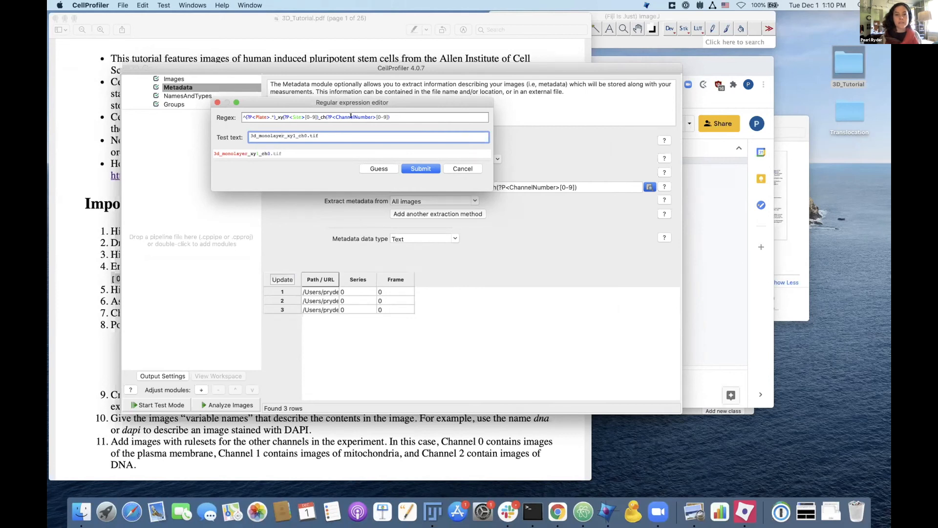
pyautogui.click(425, 168)
# - Update the metadata table and check the extracted values of the three channel image rows
pyautogui.click(283, 279)
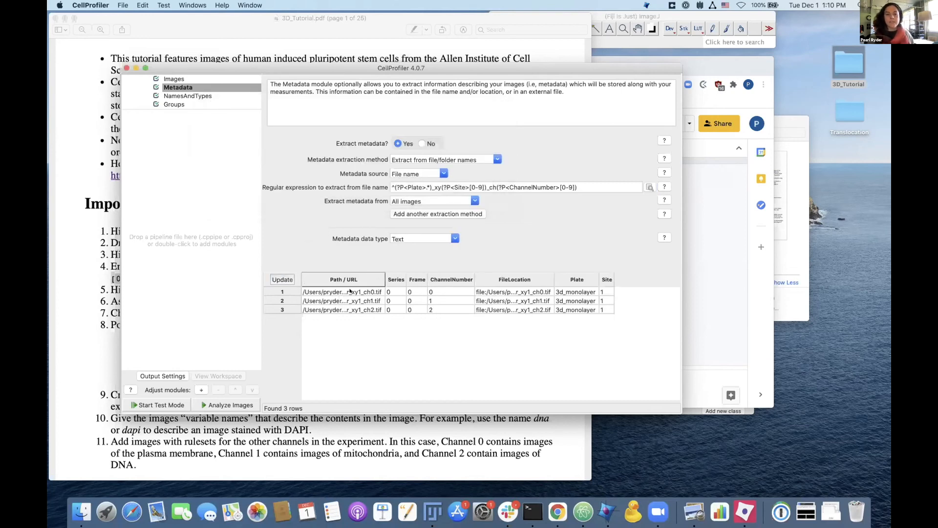
pyautogui.click(352, 291)
pyautogui.click(360, 300)
pyautogui.click(359, 309)
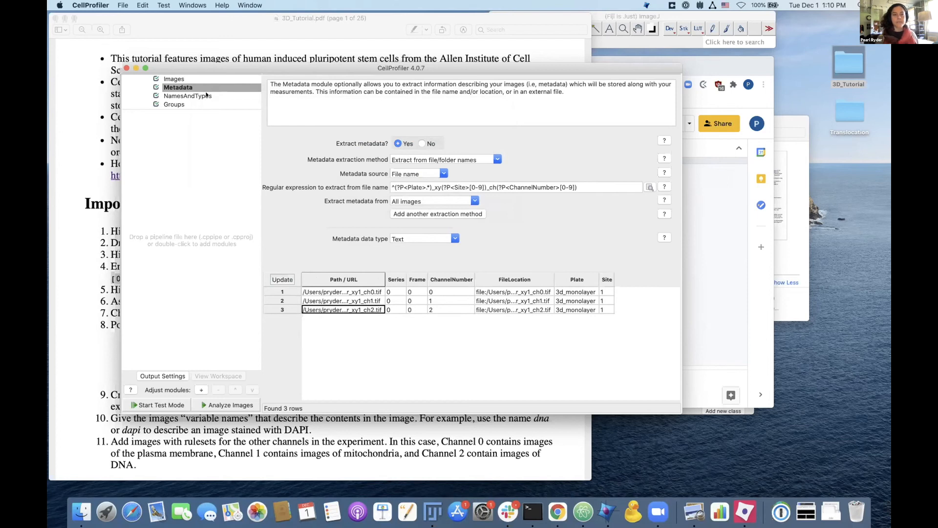
# - Set NamesAndTypes to process the images as 3D and copy the x and y pixel spacing 0.065 from the tutorial PDF
pyautogui.click(205, 95)
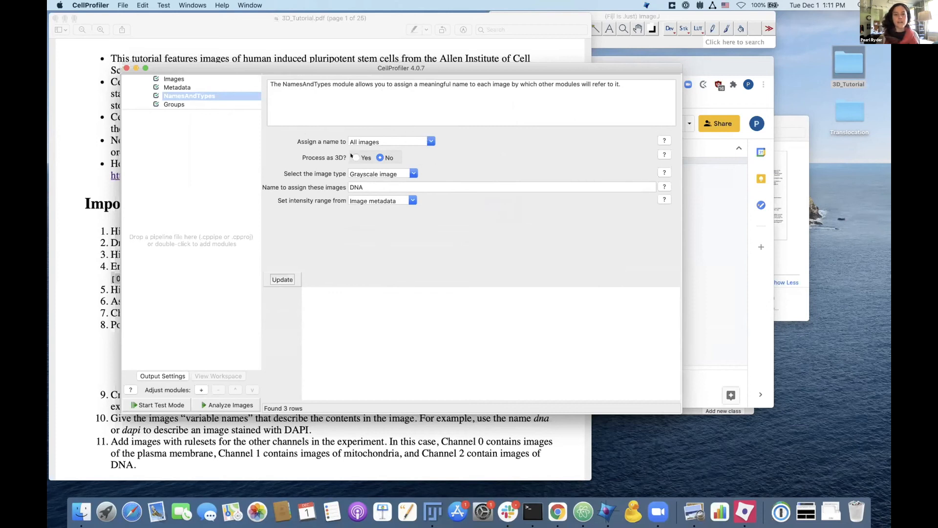
pyautogui.click(356, 157)
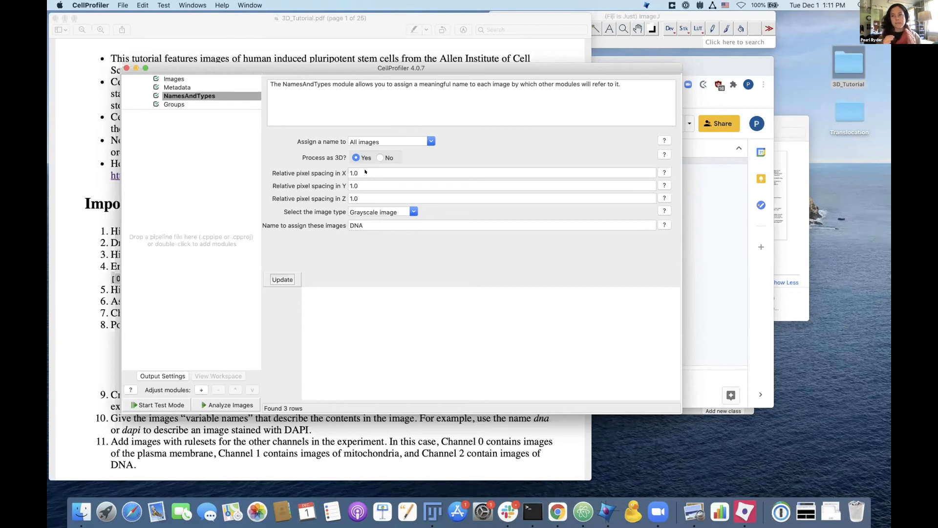
pyautogui.click(95, 109)
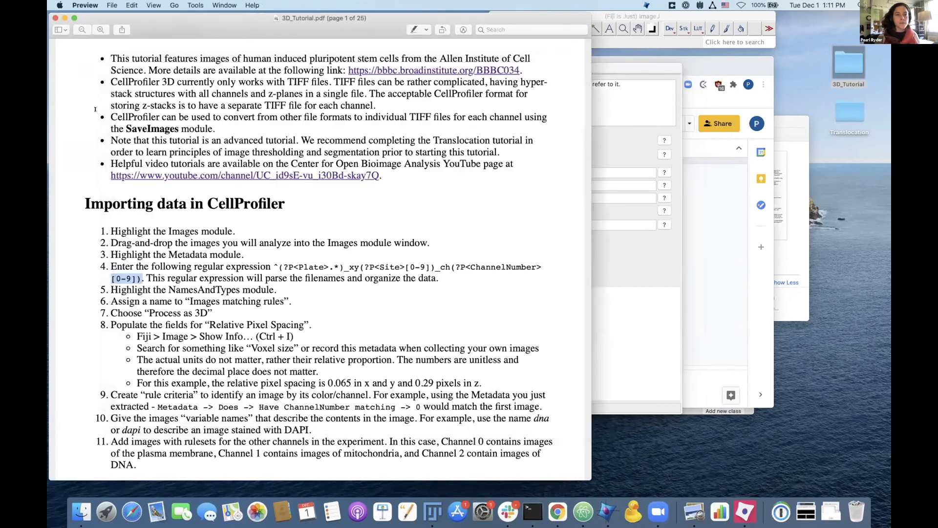
pyautogui.scroll(-3, 232, 50)
pyautogui.scroll(-3, 239, 140)
pyautogui.scroll(-1, 323, 245)
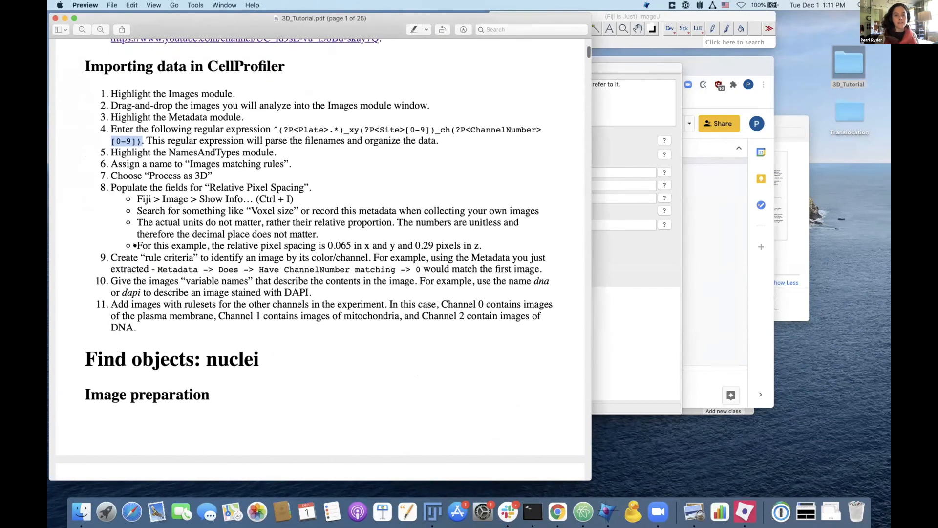
pyautogui.moveTo(326, 245)
pyautogui.mouseDown()
pyautogui.moveTo(350, 245)
pyautogui.moveTo(325, 245)
pyautogui.mouseUp()
pyautogui.click(349, 241)
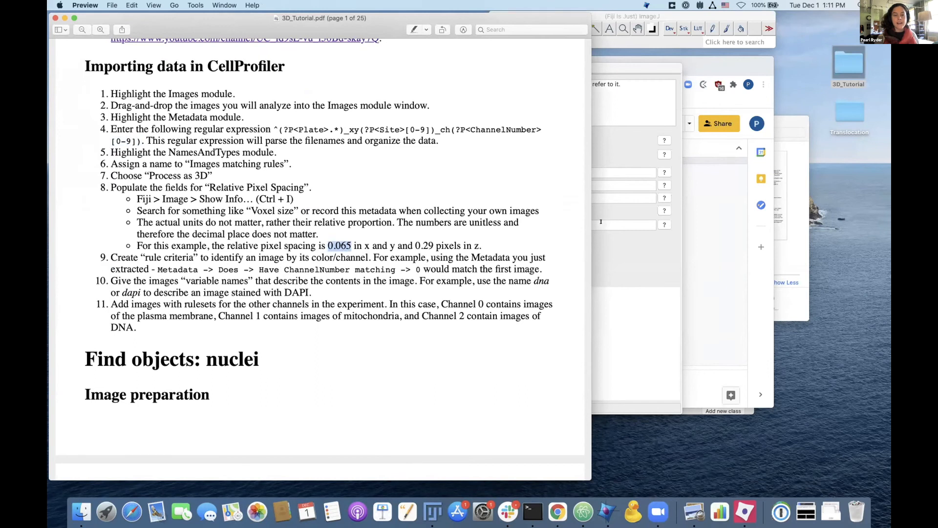
# - Switch to CellProfiler and set the relative pixel spacing in X and Y to 0.065
pyautogui.click(600, 221)
pyautogui.doubleClick(374, 173)
pyautogui.press('super+v')
pyautogui.press('Tab')
pyautogui.press('super+v')
# - Copy 0.29 from the tutorial PDF and set it as the relative pixel spacing in Z in CellProfiler
pyautogui.press('super+Tab')
pyautogui.moveTo(434, 245); pyautogui.dragTo(415, 245)
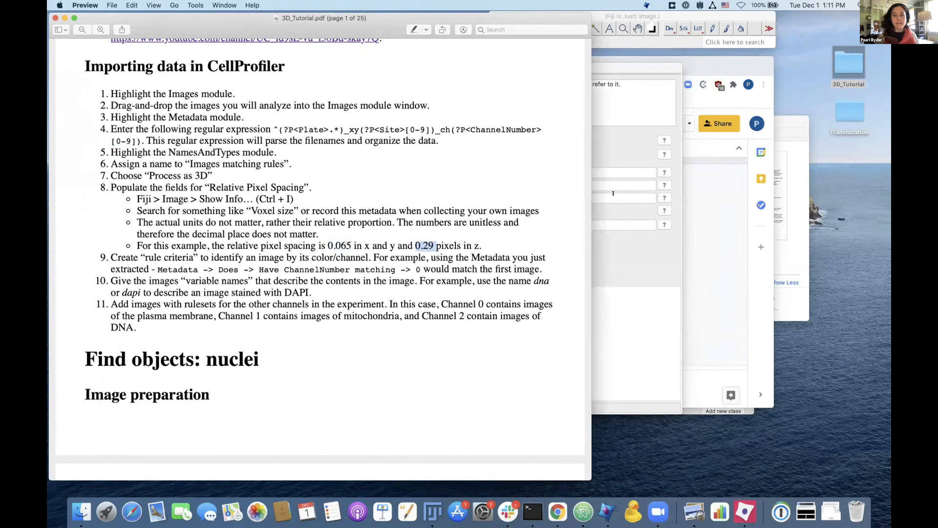
pyautogui.click(613, 194)
pyautogui.press('super+a')
pyautogui.press('super+v')
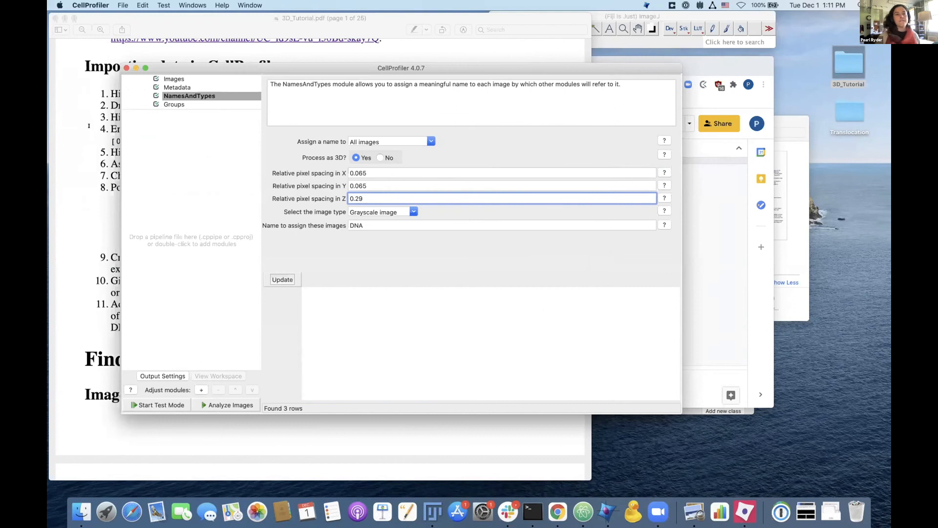
# - Go over the three channel files in the Images module and revisit the NamesAndTypes settings
pyautogui.click(102, 235)
pyautogui.press('super+Tab')
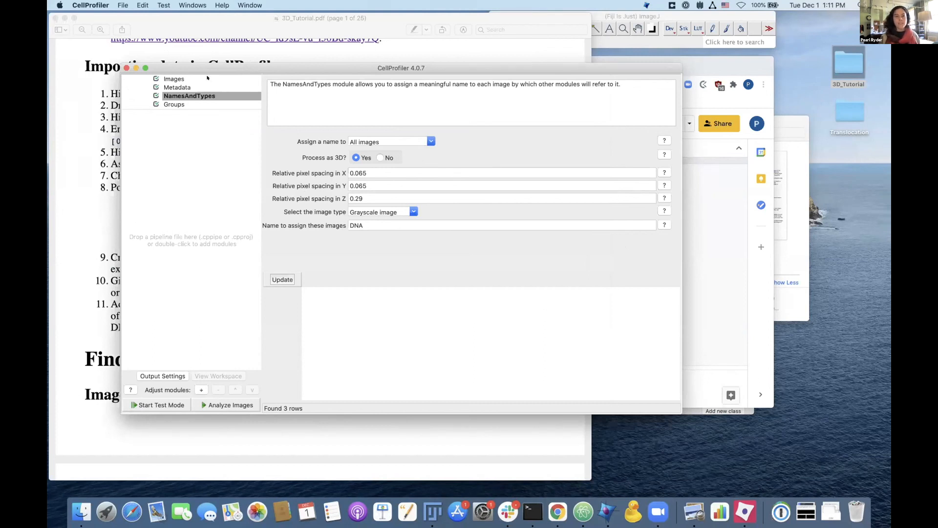
pyautogui.click(174, 79)
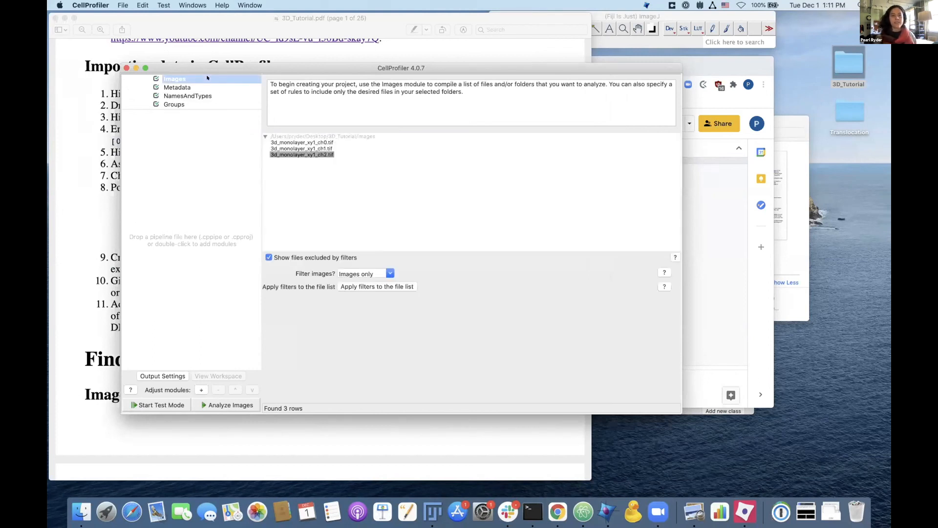
pyautogui.click(321, 154)
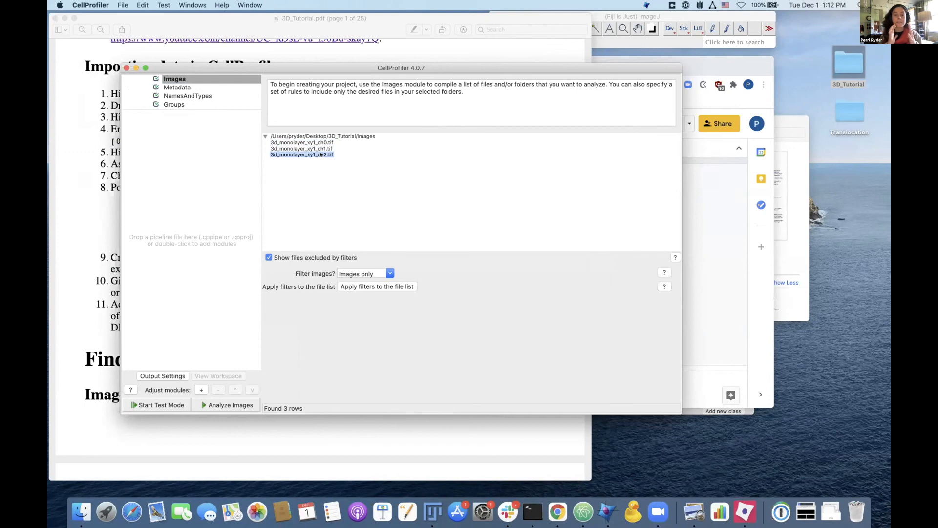
pyautogui.click(327, 142)
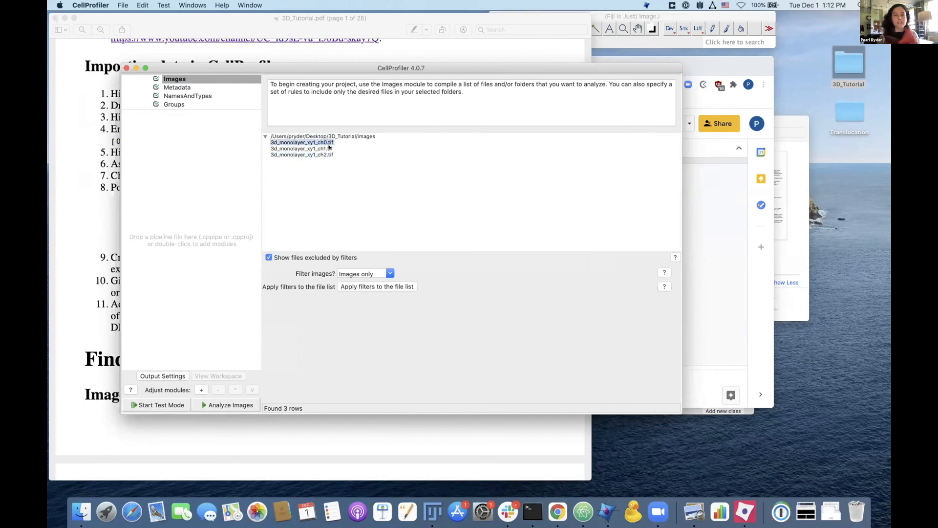
pyautogui.click(328, 148)
pyautogui.click(327, 155)
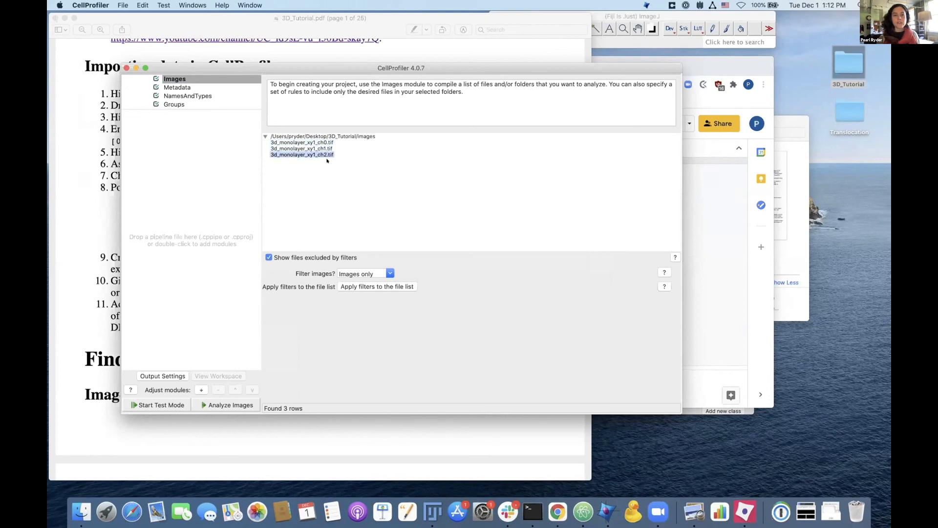
pyautogui.click(196, 95)
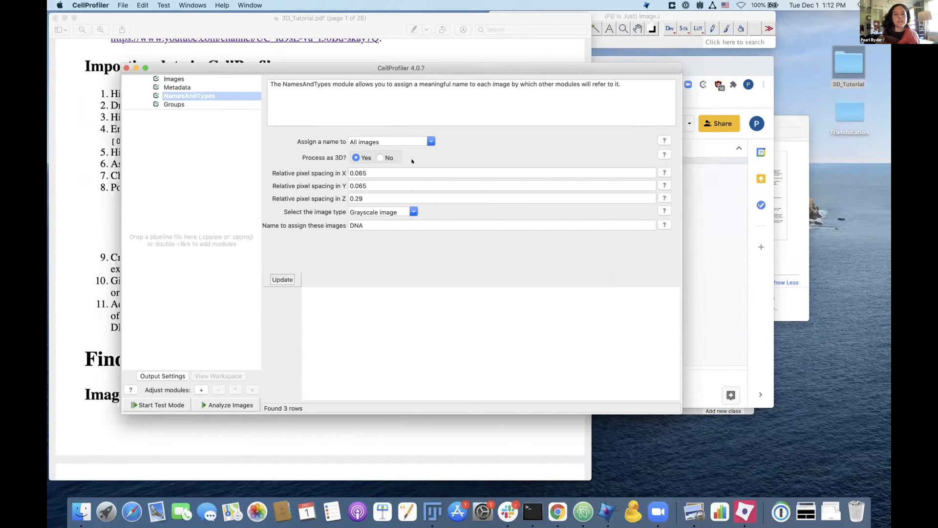
pyautogui.click(174, 79)
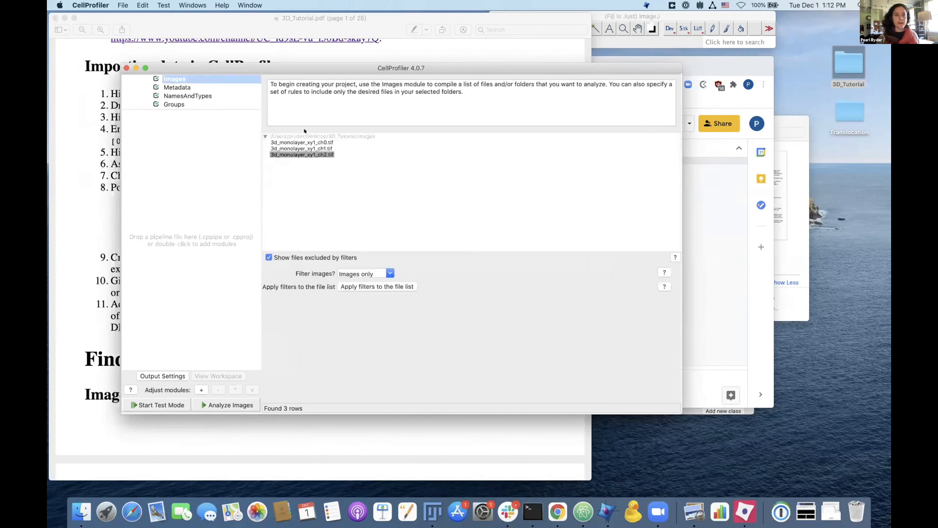
# - View 3d_monolayer_xy1_ch0.tif and step through its z planes to examine the membrane channel
pyautogui.doubleClick(304, 142)
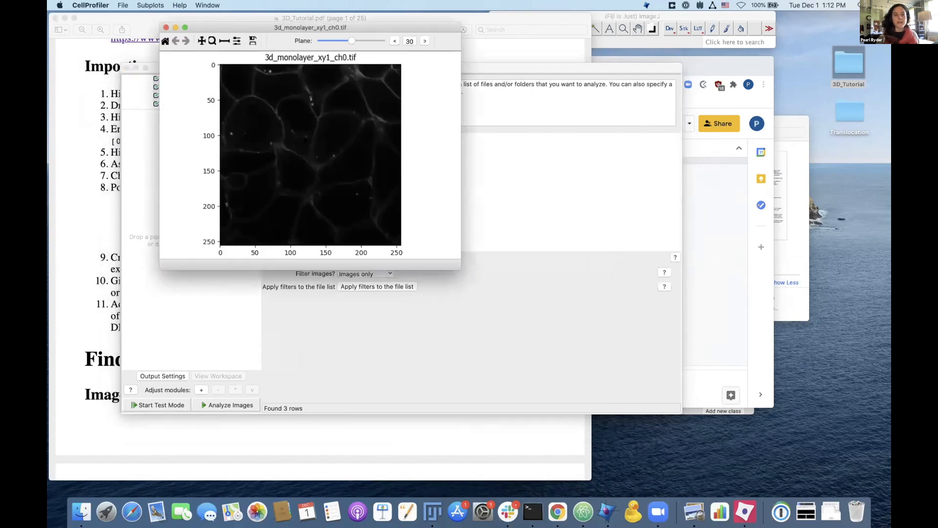
pyautogui.moveTo(234, 26); pyautogui.dragTo(199, 125)
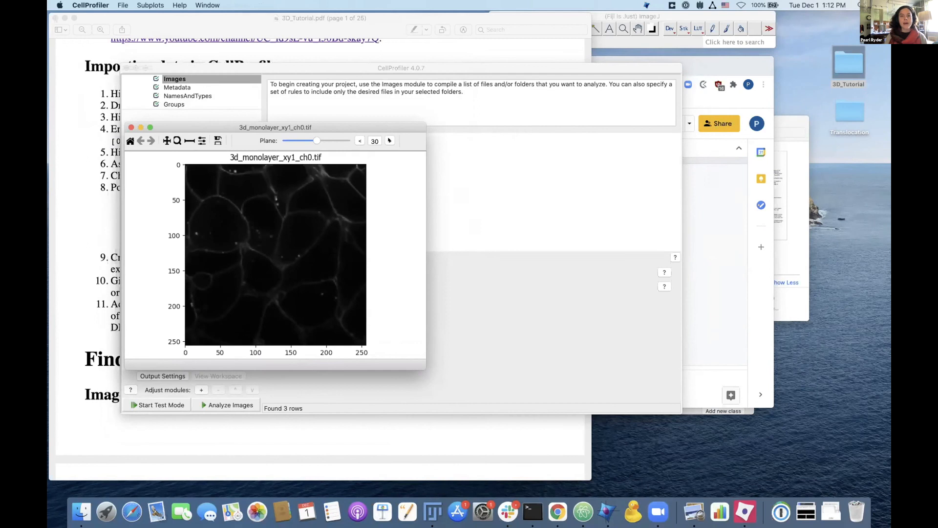
pyautogui.click(389, 140)
pyautogui.click(389, 140)
pyautogui.click(389, 140)
pyautogui.click(389, 141)
pyautogui.click(389, 140)
pyautogui.click(389, 140)
pyautogui.click(389, 140)
pyautogui.click(389, 140)
pyautogui.click(389, 140)
pyautogui.click(389, 141)
pyautogui.click(389, 140)
pyautogui.click(389, 140)
pyautogui.click(389, 140)
pyautogui.click(389, 140)
pyautogui.click(389, 140)
pyautogui.click(389, 140)
pyautogui.click(389, 140)
pyautogui.click(389, 140)
pyautogui.click(389, 140)
pyautogui.click(389, 140)
pyautogui.click(389, 140)
pyautogui.click(362, 140)
pyautogui.moveTo(335, 140); pyautogui.dragTo(271, 112)
# - View 3d_monolayer_xy1_ch1.tif and move to plane 36 to examine the mitochondria channel
pyautogui.click(388, 164)
pyautogui.doubleClick(307, 148)
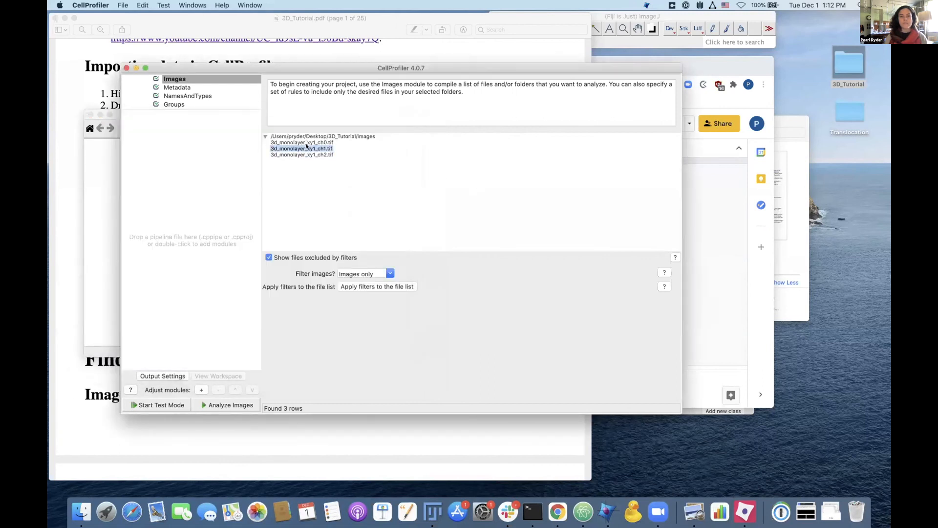
pyautogui.moveTo(267, 35); pyautogui.dragTo(232, 105)
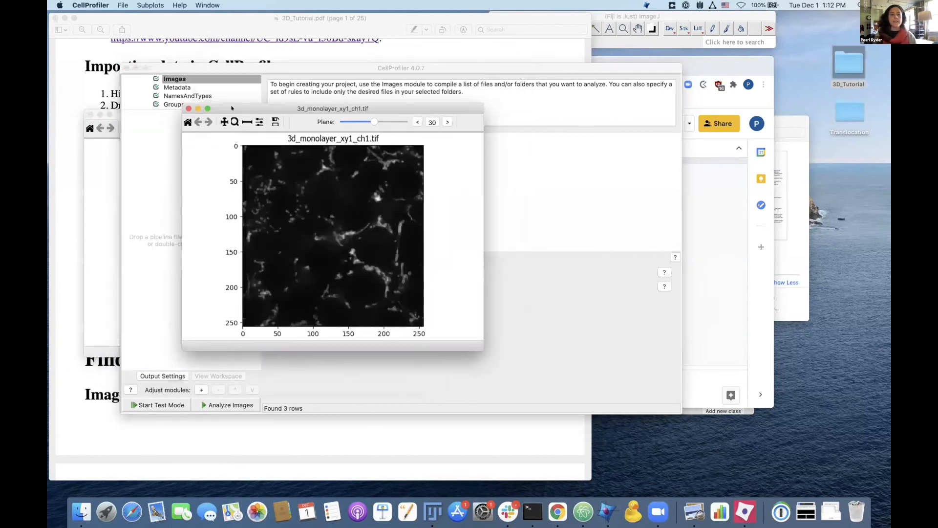
pyautogui.moveTo(368, 118)
pyautogui.mouseDown()
pyautogui.moveTo(353, 119)
pyautogui.moveTo(394, 118)
pyautogui.moveTo(380, 118)
pyautogui.mouseUp()
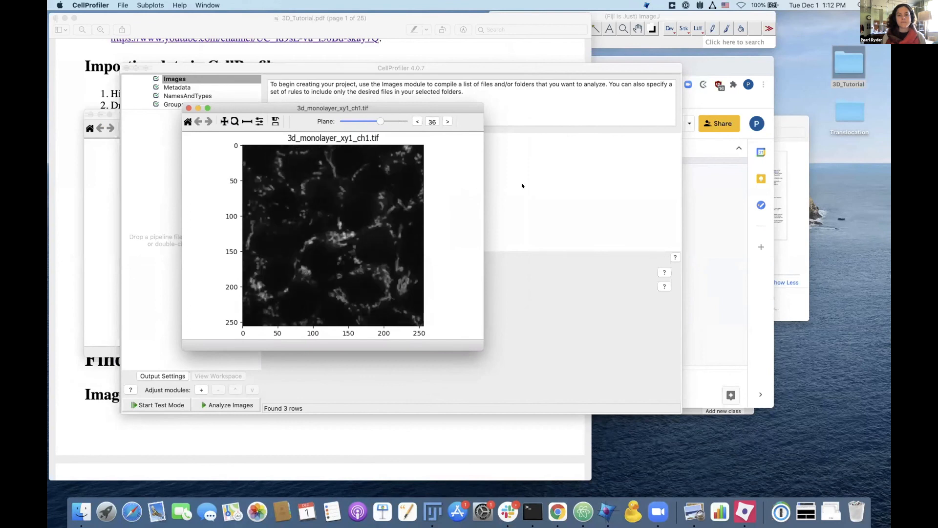
# - View 3d_monolayer_xy1_ch2.tif, move to plane 23 to examine the nuclei, and close the image
pyautogui.click(522, 185)
pyautogui.doubleClick(321, 154)
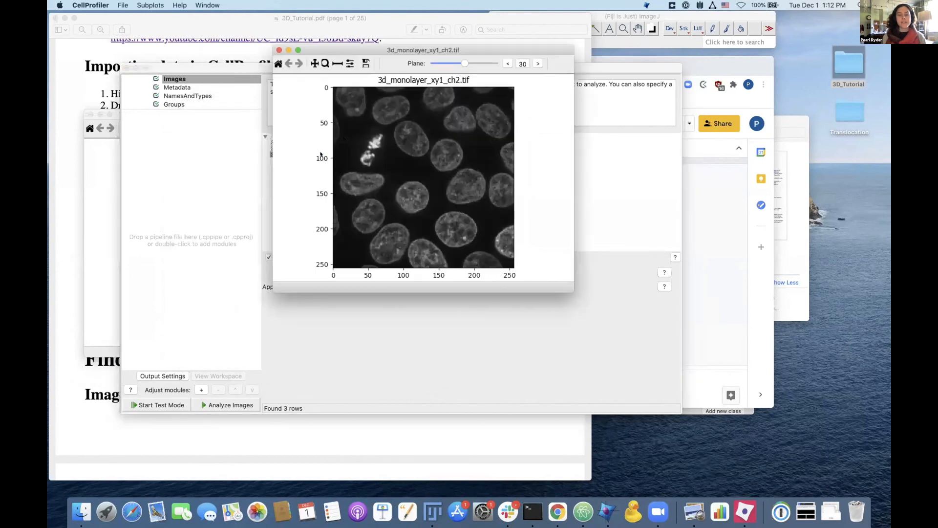
pyautogui.moveTo(402, 56); pyautogui.dragTo(394, 106)
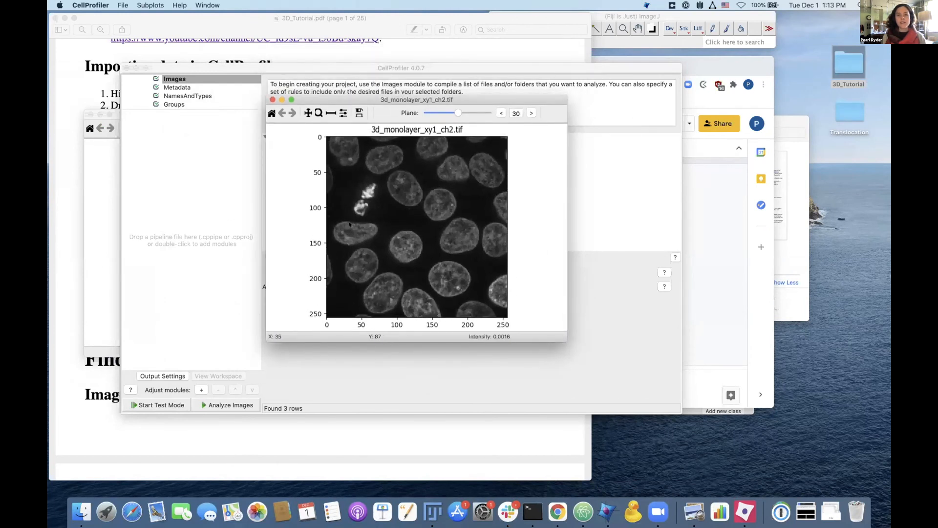
pyautogui.moveTo(457, 111)
pyautogui.mouseDown()
pyautogui.moveTo(443, 111)
pyautogui.moveTo(467, 111)
pyautogui.moveTo(450, 111)
pyautogui.mouseUp()
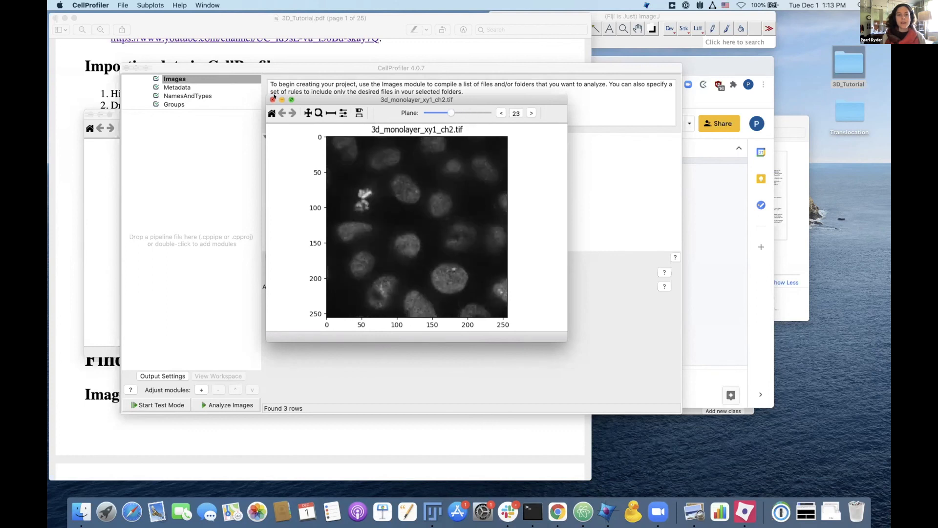
pyautogui.click(272, 99)
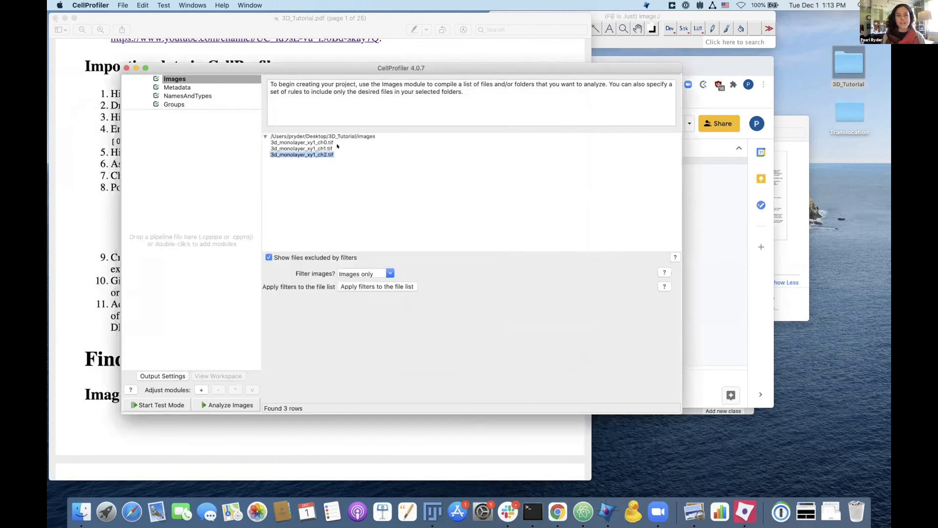
# - Review the ch0, ch1 and ch2 file names one by one in the image list
pyautogui.click(327, 143)
pyautogui.click(327, 148)
pyautogui.click(327, 154)
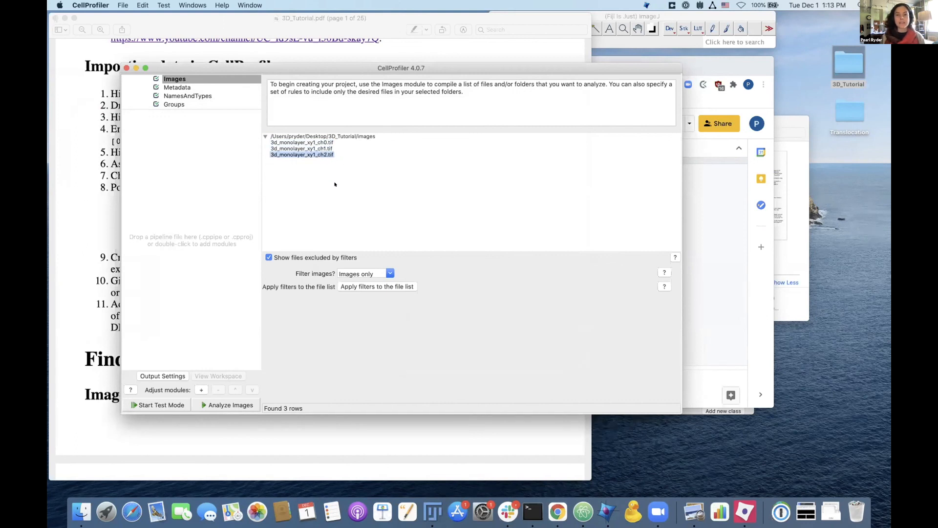
pyautogui.click(321, 141)
pyautogui.click(321, 149)
pyautogui.click(321, 155)
pyautogui.click(322, 141)
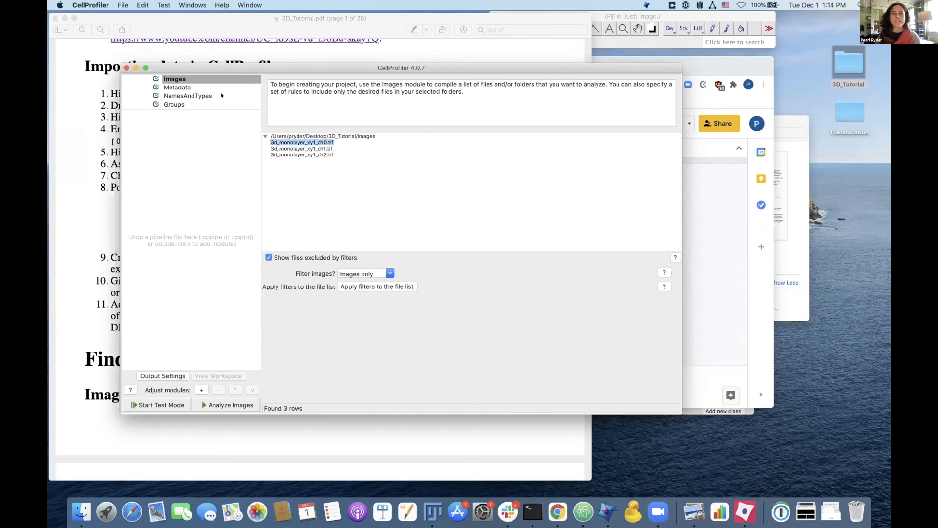
# - Show the NamesAndTypes settings and read the tutorial PDF on channel rules, image names and the RescaleIntensity module
pyautogui.click(201, 96)
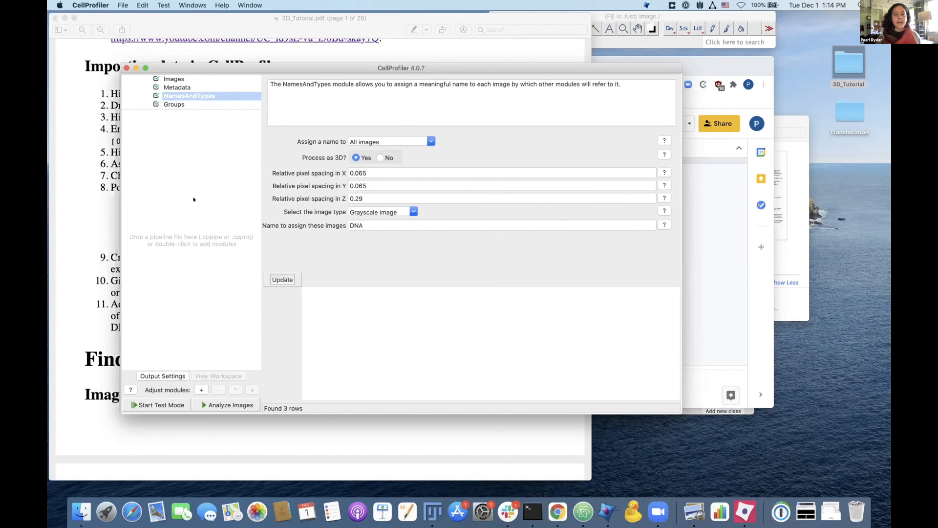
pyautogui.click(95, 167)
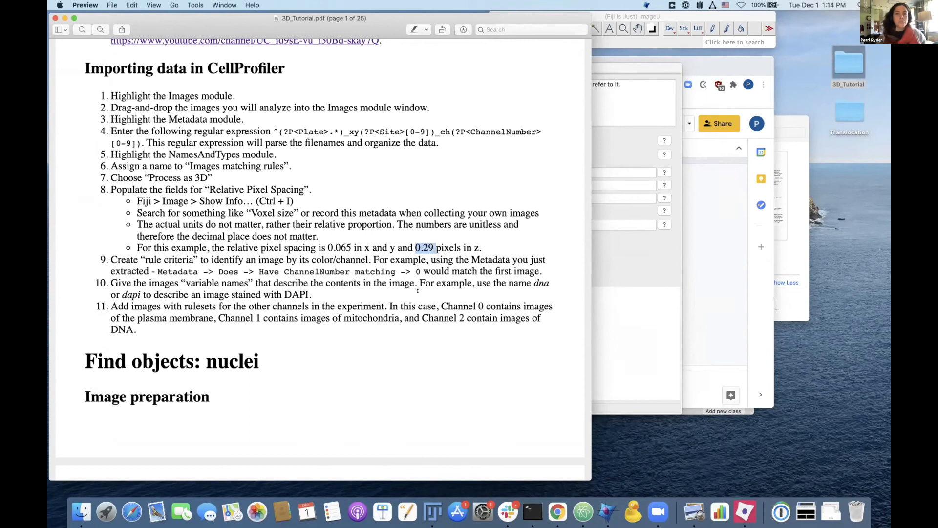
pyautogui.scroll(-5, 419, 292)
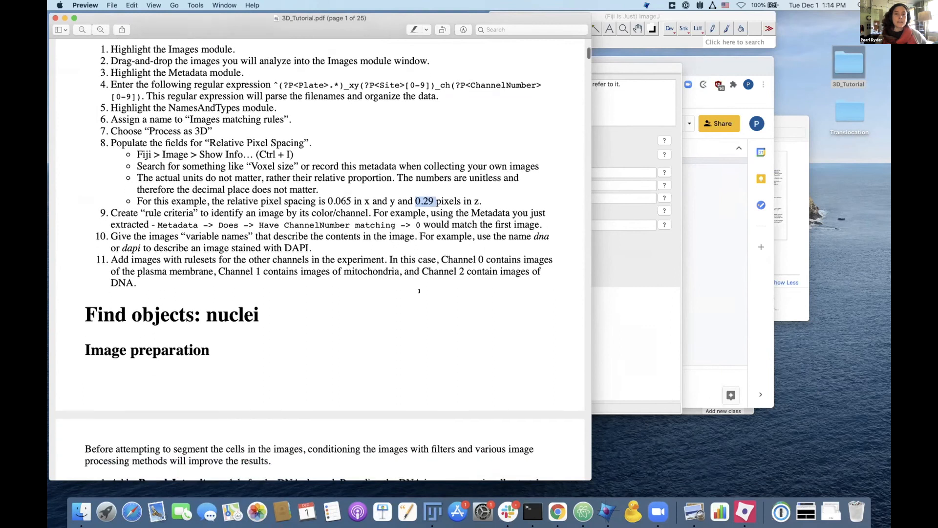
pyautogui.scroll(-6, 418, 291)
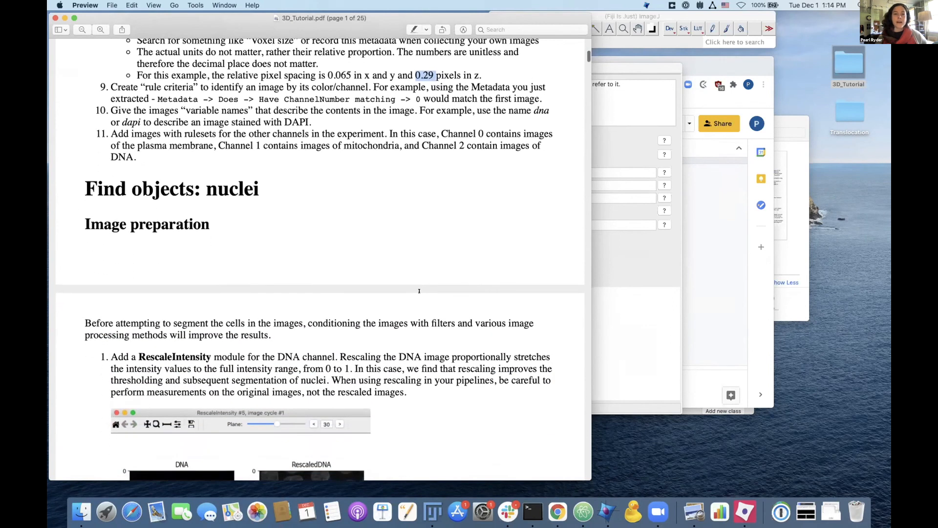
pyautogui.scroll(-3, 419, 291)
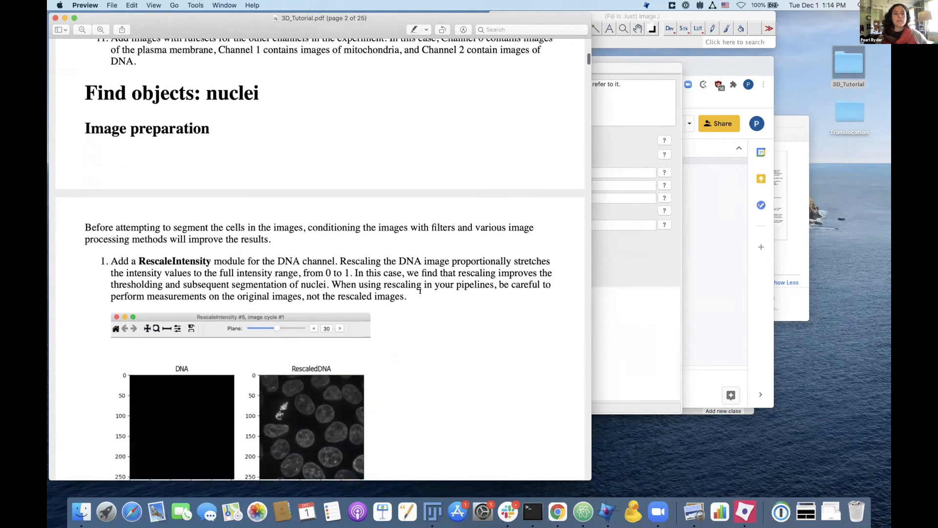
pyautogui.scroll(3, 420, 291)
pyautogui.scroll(-2, 419, 288)
pyautogui.scroll(-1, 419, 288)
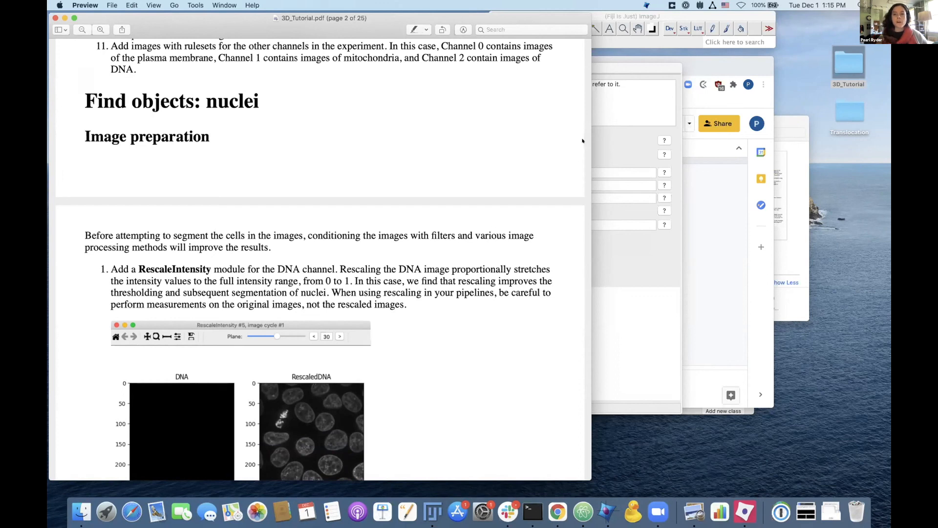
# - Return to CellProfiler's Images module and view the membrane channel image 3d_monolayer_xy1_ch0.tif around plane 30
pyautogui.click(597, 133)
pyautogui.click(183, 79)
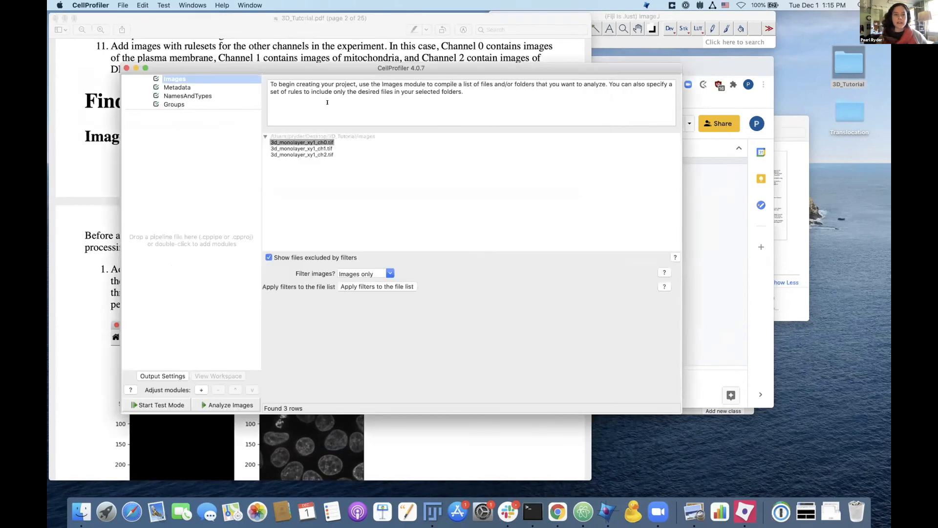
pyautogui.doubleClick(307, 142)
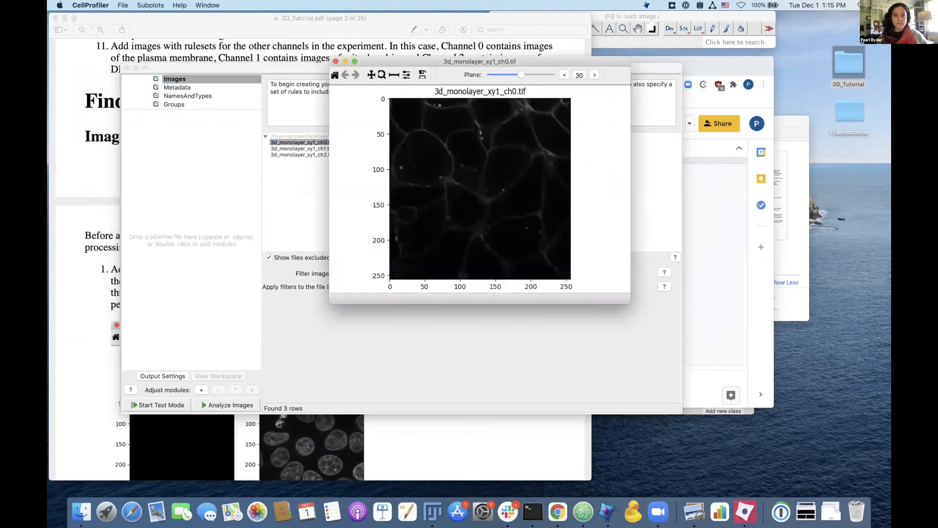
pyautogui.moveTo(519, 73); pyautogui.dragTo(521, 74)
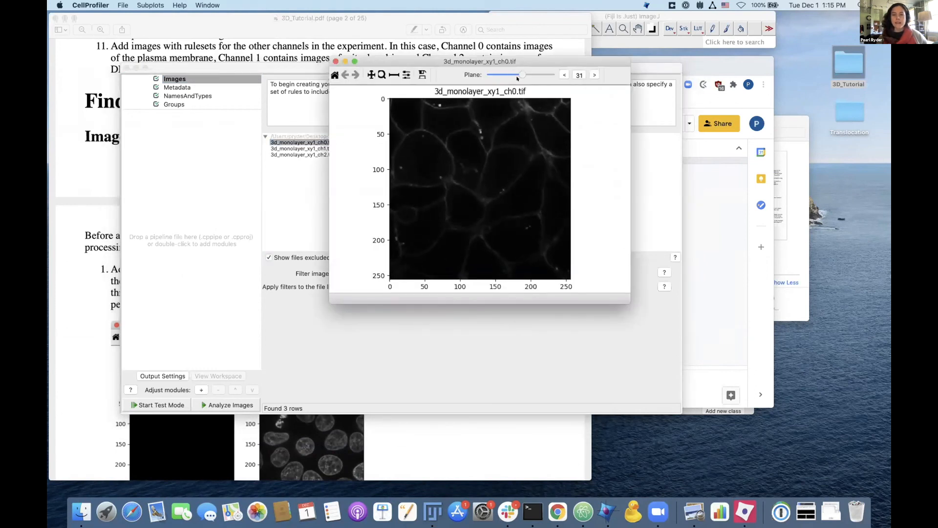
# - Preview the ch0 image's contrast with a maximum brightness of 114, dismiss the adjustment, and close the image and the tutorial PDF
pyautogui.rightClick(472, 151)
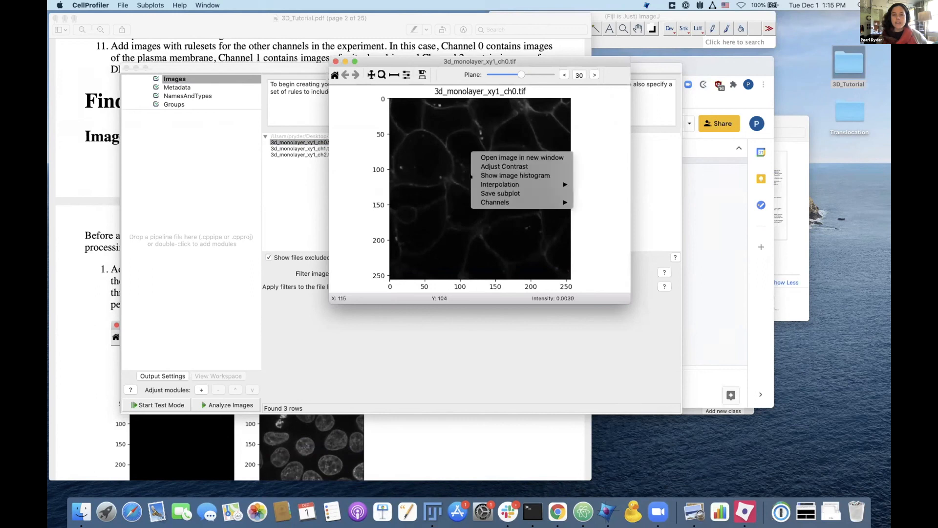
pyautogui.moveTo(323, 179); pyautogui.dragTo(274, 179)
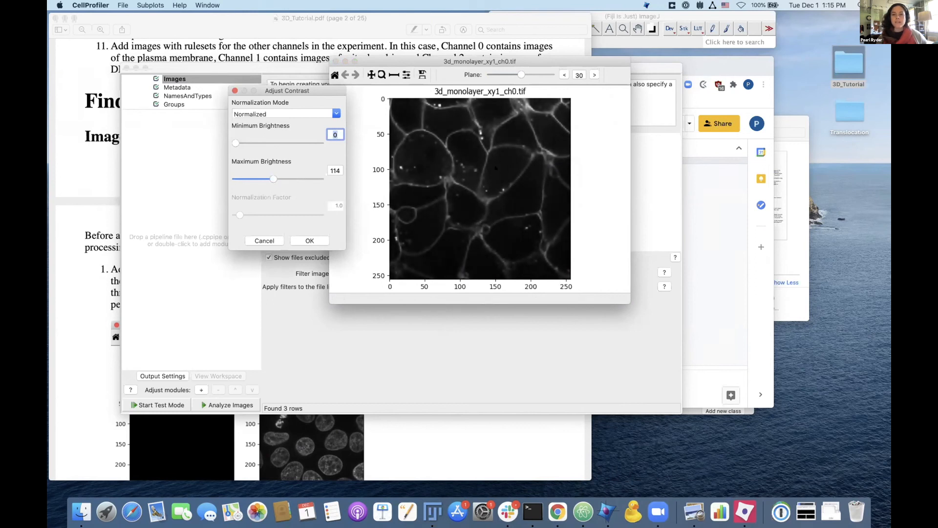
pyautogui.click(234, 91)
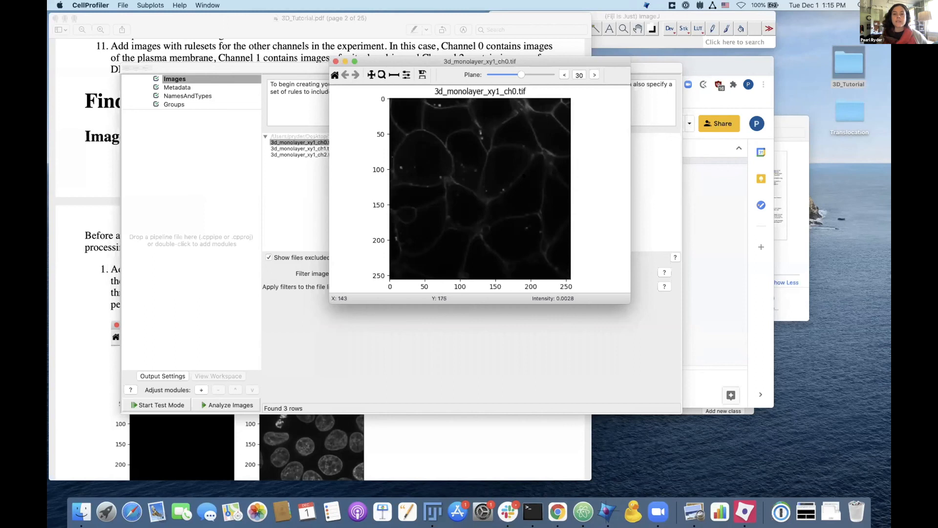
pyautogui.click(336, 61)
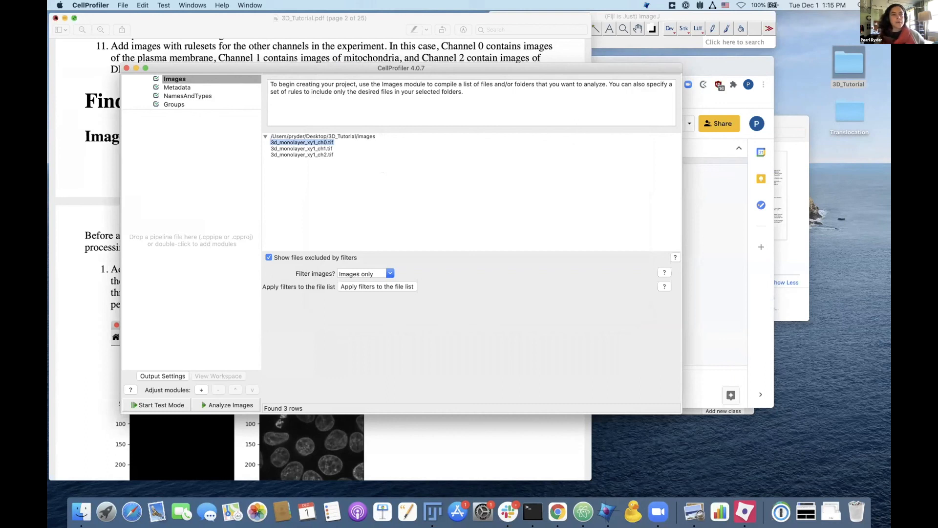
pyautogui.click(54, 17)
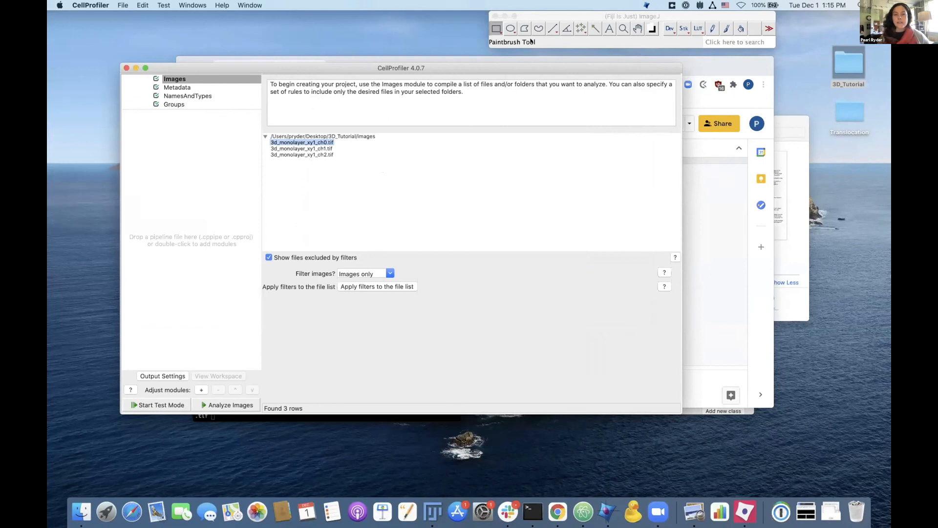
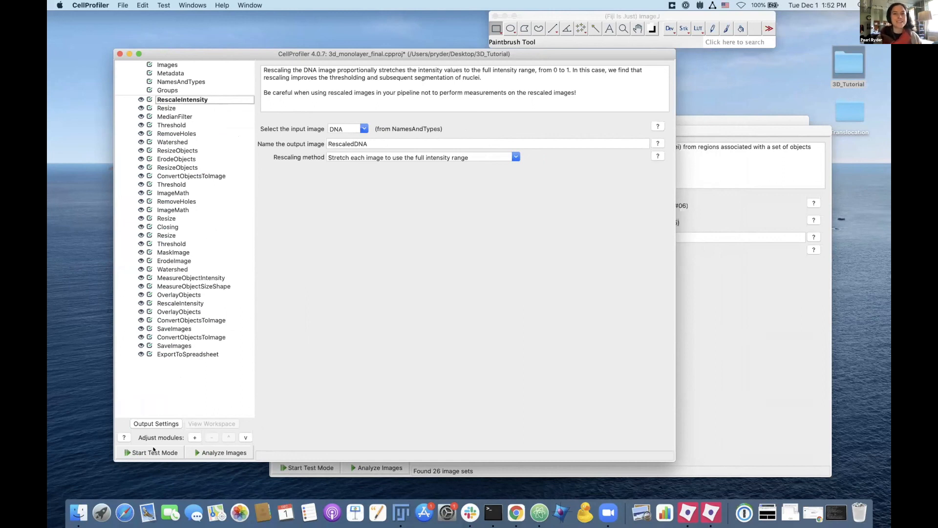
# - Start test mode, run the RescaleIntensity module on the DNA image, and enlarge its result window
pyautogui.click(150, 448)
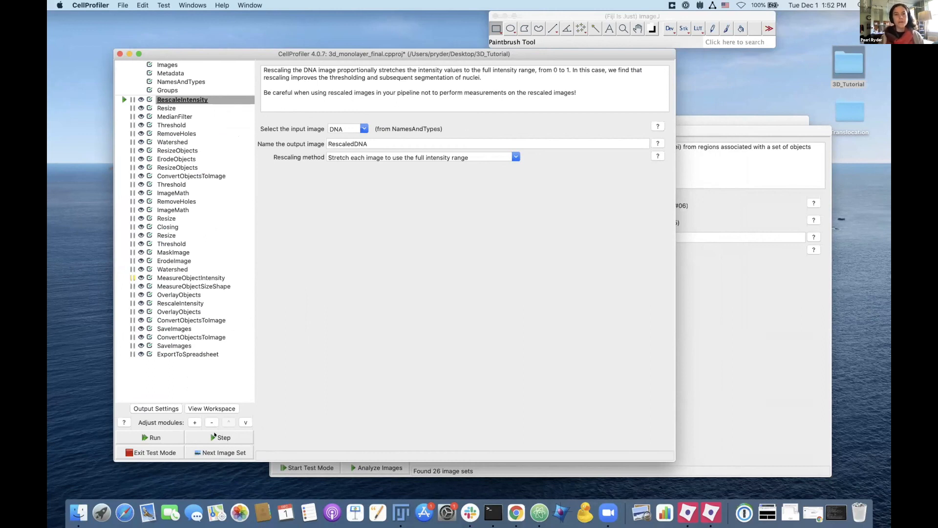
pyautogui.click(215, 434)
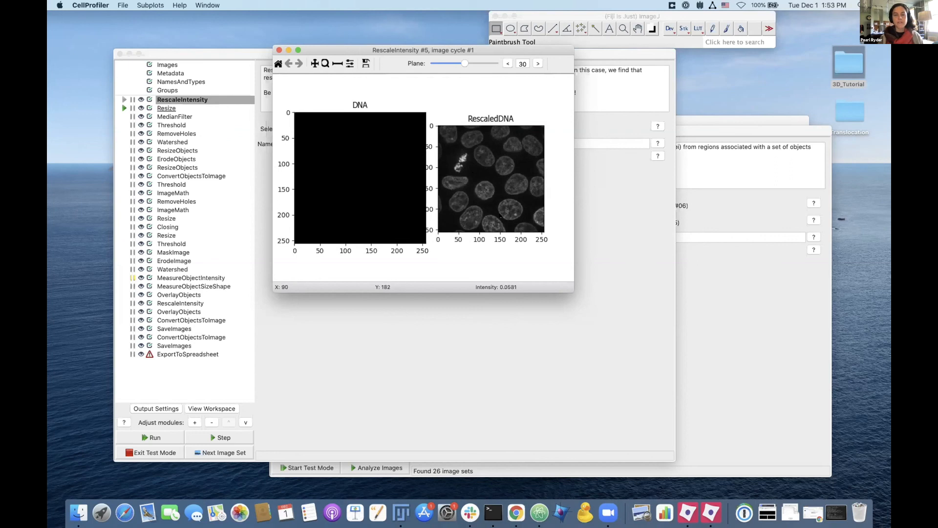
pyautogui.moveTo(562, 291); pyautogui.dragTo(609, 308)
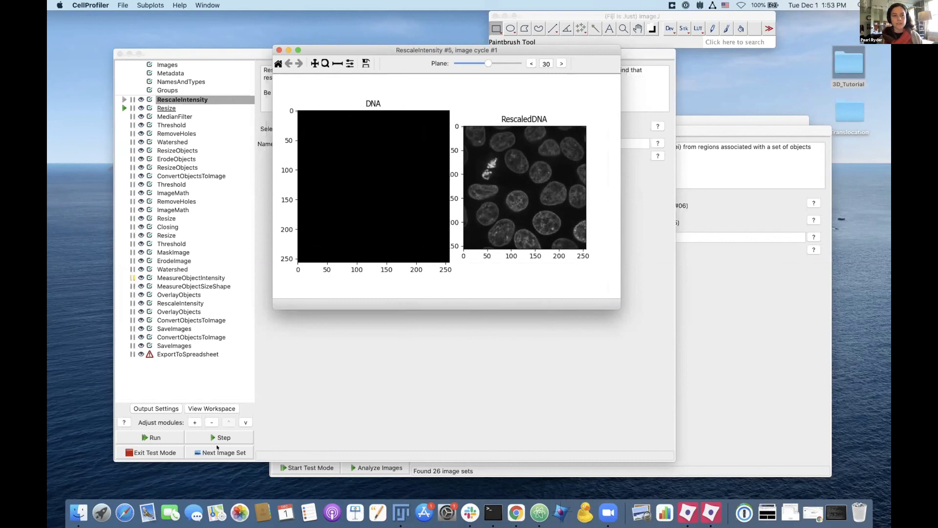
# - Run the Resize module and zoom in on the same nucleus in RescaledDNA and ResizeDNA at plane 31
pyautogui.click(222, 433)
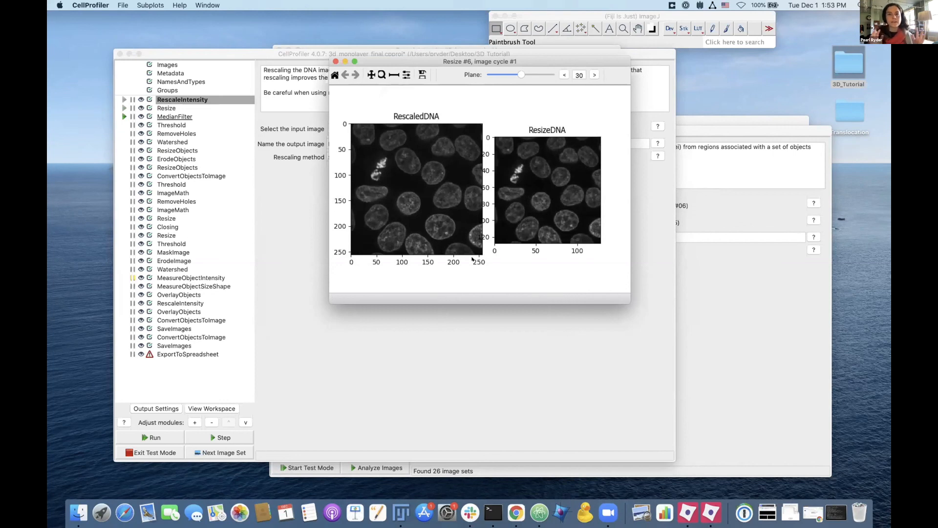
pyautogui.moveTo(521, 74)
pyautogui.mouseDown()
pyautogui.moveTo(493, 72)
pyautogui.moveTo(540, 72)
pyautogui.moveTo(493, 73)
pyautogui.moveTo(522, 74)
pyautogui.mouseUp()
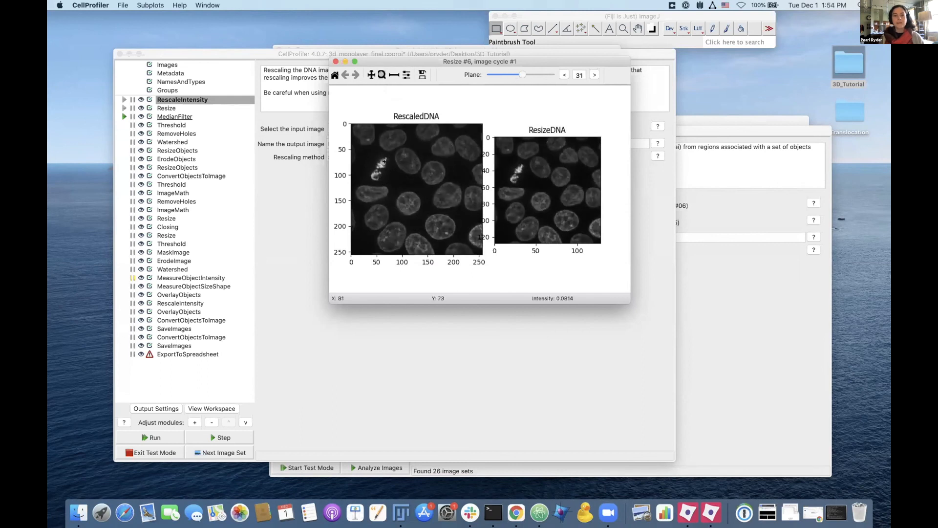
pyautogui.moveTo(392, 185); pyautogui.dragTo(428, 221)
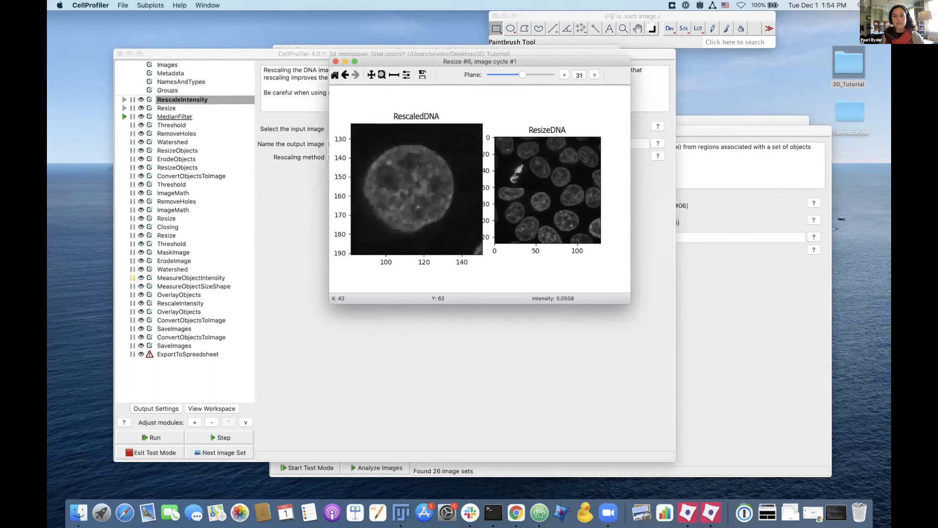
pyautogui.moveTo(527, 189); pyautogui.dragTo(555, 214)
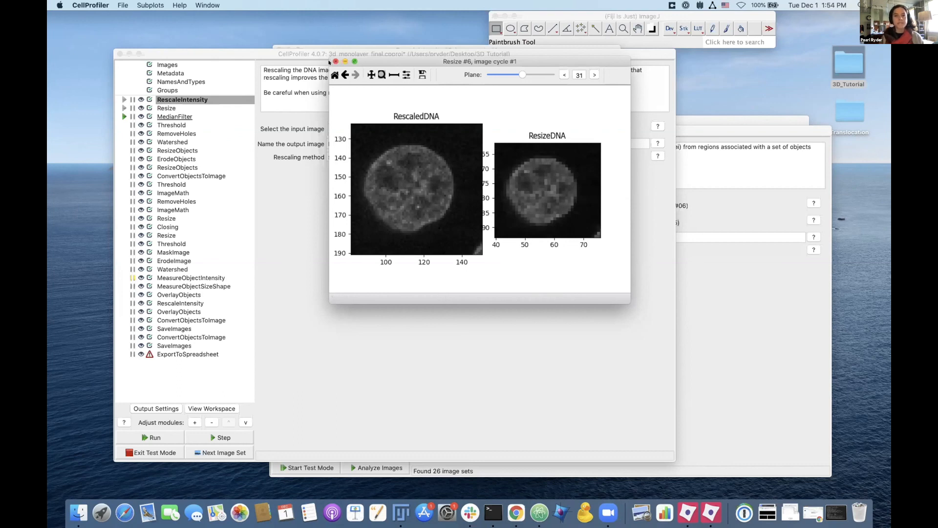
# - Run the MedianFilter and Threshold modules, viewing the filtered image at plane 33 and zooming in on a thresholded nucleus at plane 31
pyautogui.click(208, 431)
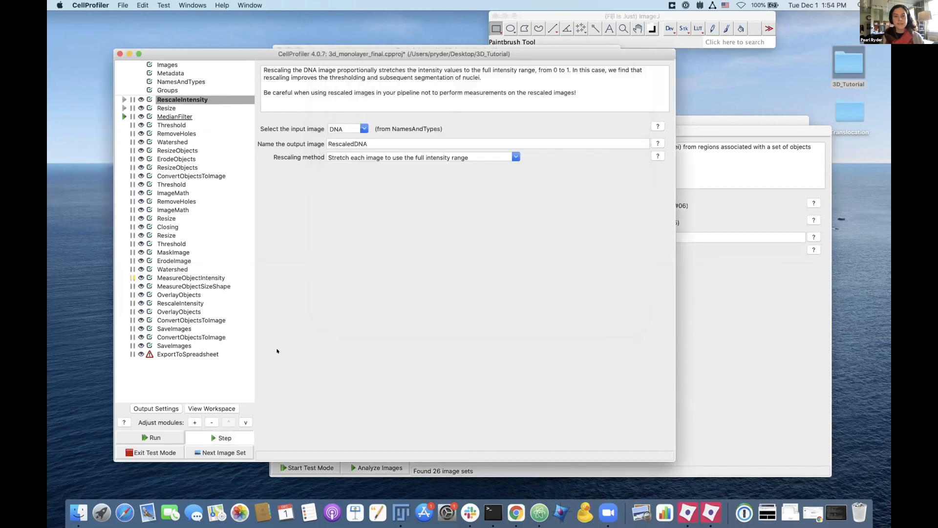
pyautogui.moveTo(576, 86)
pyautogui.mouseDown()
pyautogui.moveTo(569, 86)
pyautogui.moveTo(594, 86)
pyautogui.moveTo(578, 86)
pyautogui.mouseUp()
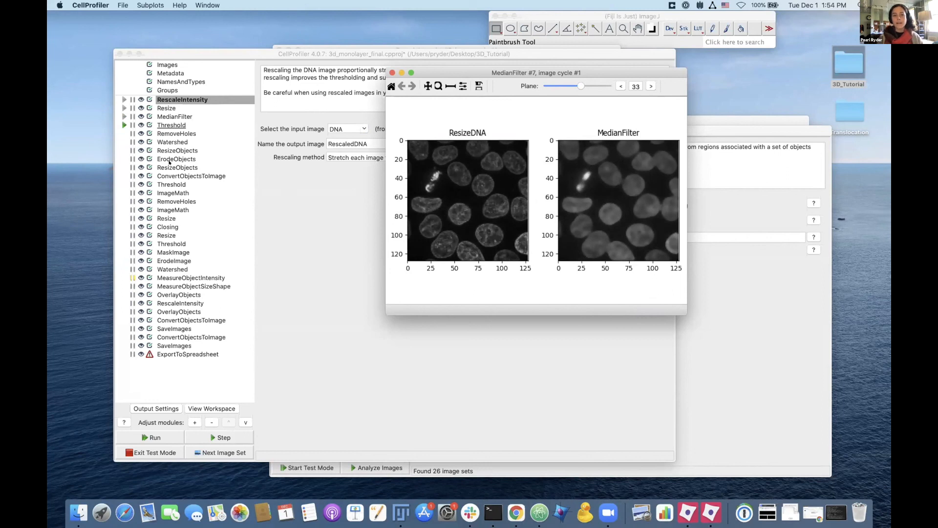
pyautogui.click(207, 436)
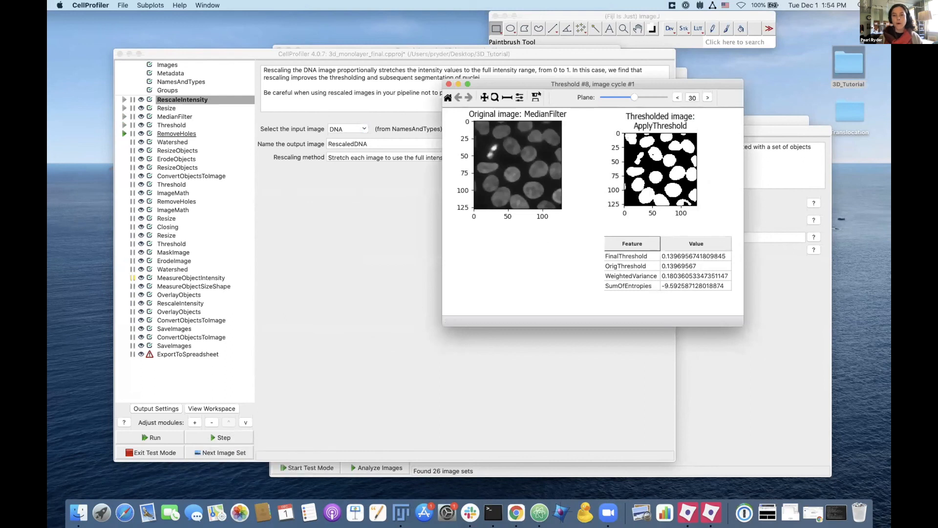
pyautogui.click(494, 97)
pyautogui.moveTo(491, 130); pyautogui.dragTo(526, 155)
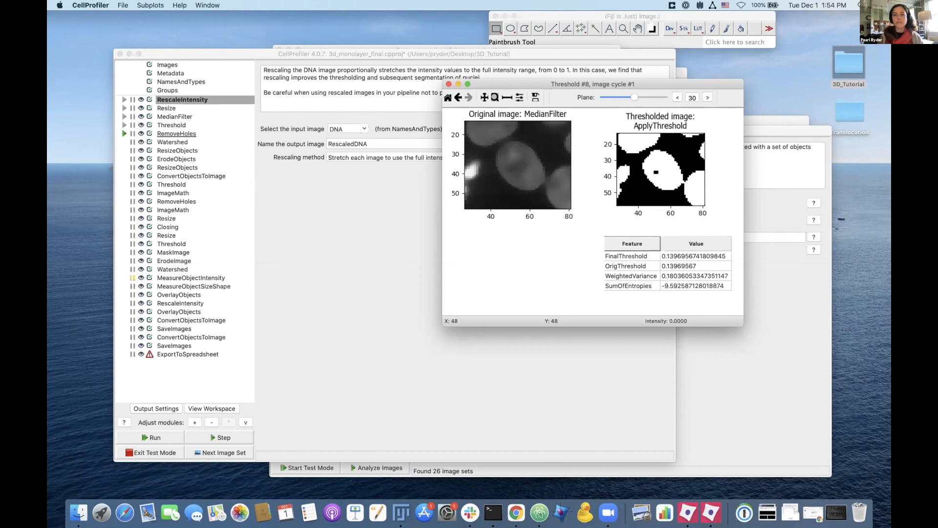
pyautogui.moveTo(631, 96); pyautogui.dragTo(634, 94)
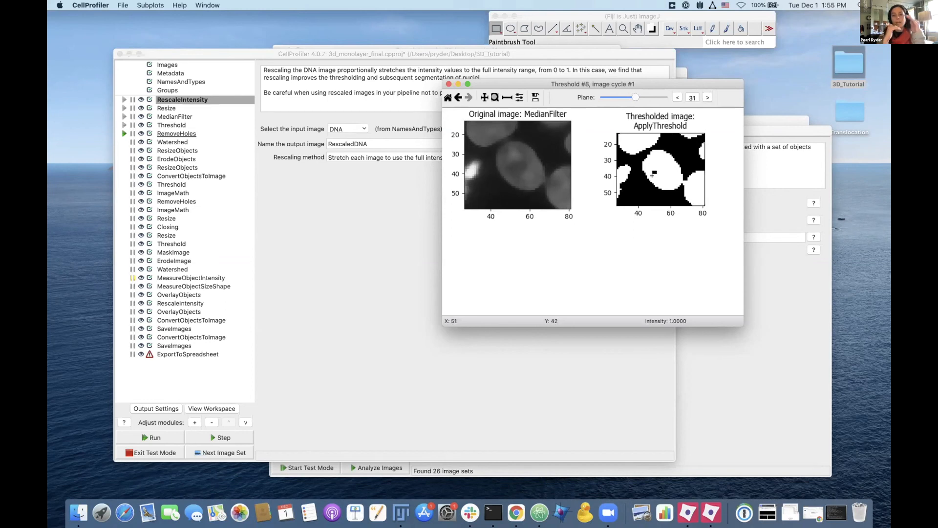
# - Run the RemoveHoles and Watershed modules and move through the Watershed result to plane 36
pyautogui.click(123, 134)
pyautogui.moveTo(624, 94); pyautogui.dragTo(427, 83)
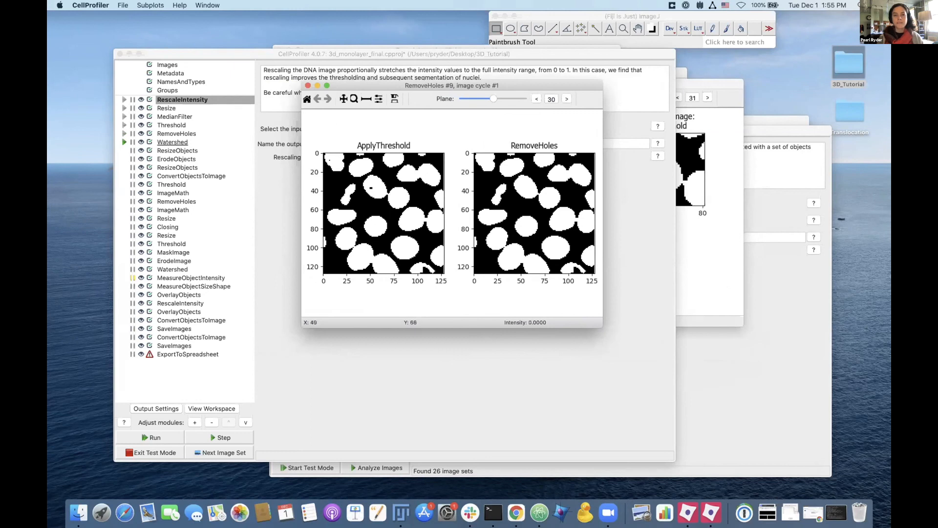
pyautogui.click(118, 139)
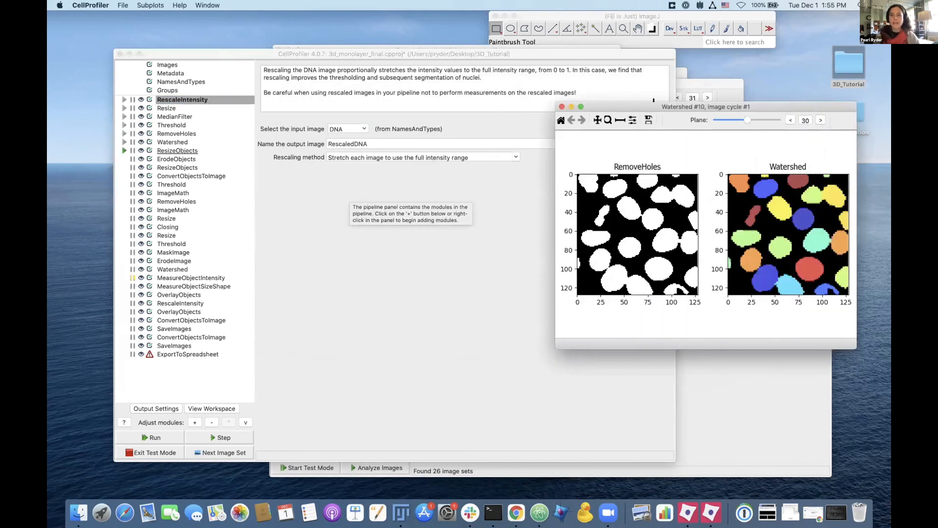
pyautogui.moveTo(654, 106); pyautogui.dragTo(361, 66)
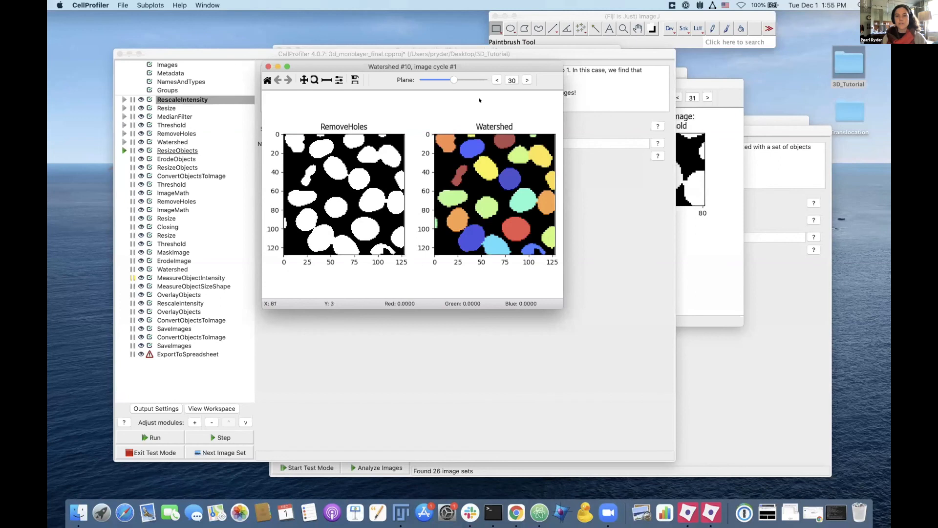
pyautogui.moveTo(450, 79)
pyautogui.mouseDown()
pyautogui.moveTo(434, 79)
pyautogui.moveTo(472, 78)
pyautogui.moveTo(459, 80)
pyautogui.mouseUp()
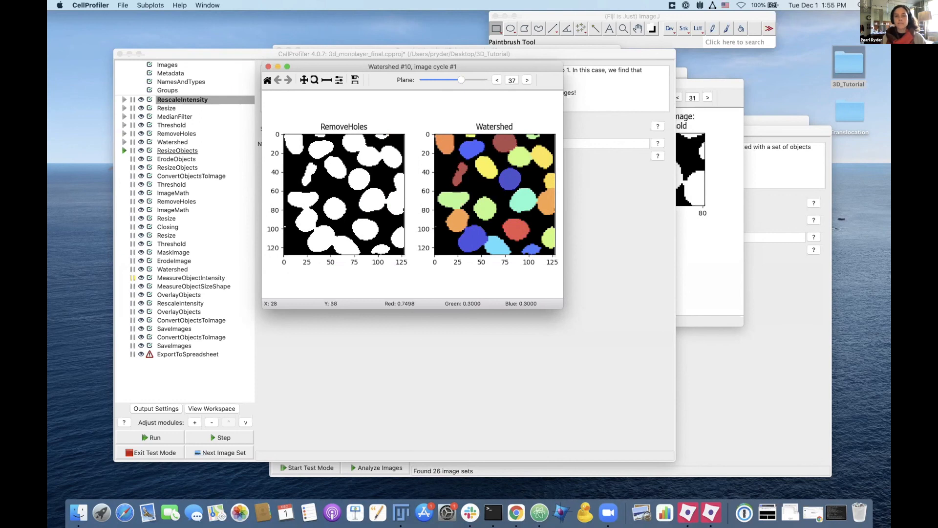
pyautogui.click(496, 80)
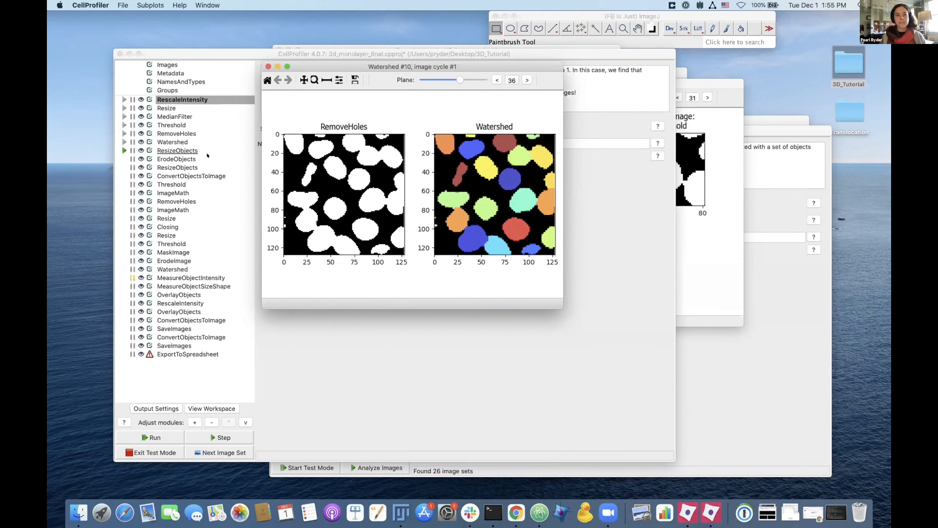
# - Run the ResizeObjects module, enlarge its result to compare Watershed with Nuclei, and close the result window
pyautogui.click(118, 145)
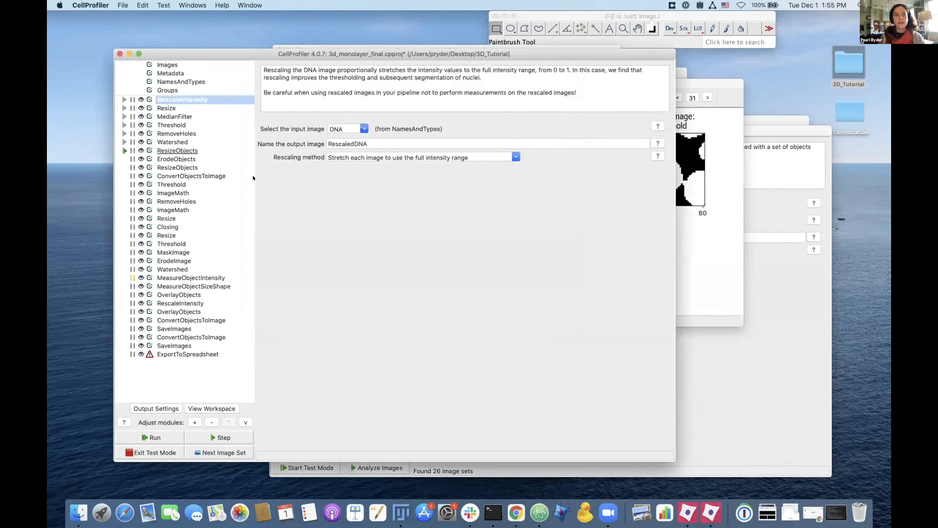
pyautogui.moveTo(672, 117); pyautogui.dragTo(273, 82)
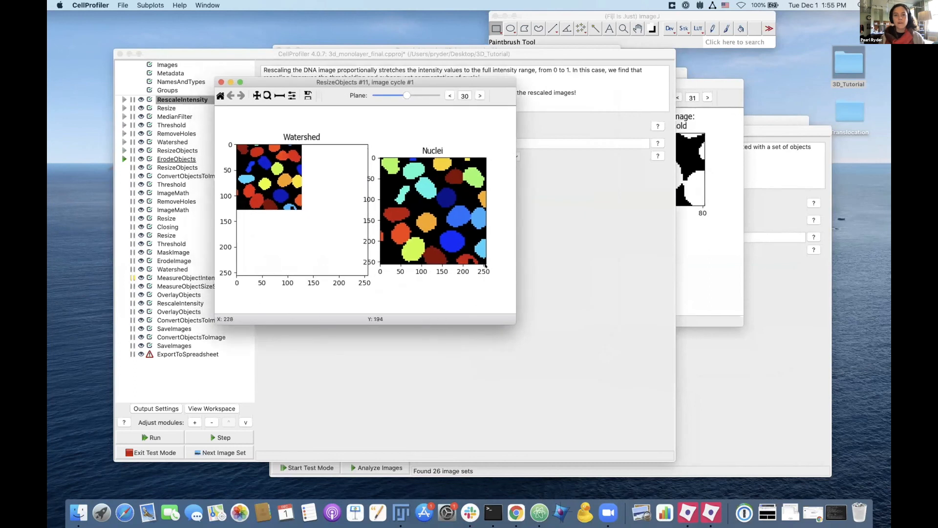
pyautogui.moveTo(614, 373); pyautogui.dragTo(631, 389)
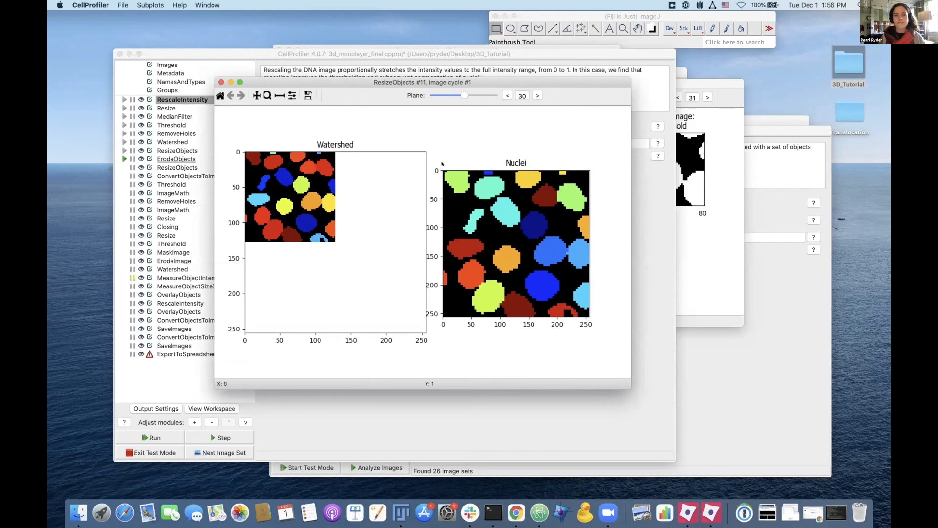
pyautogui.click(220, 82)
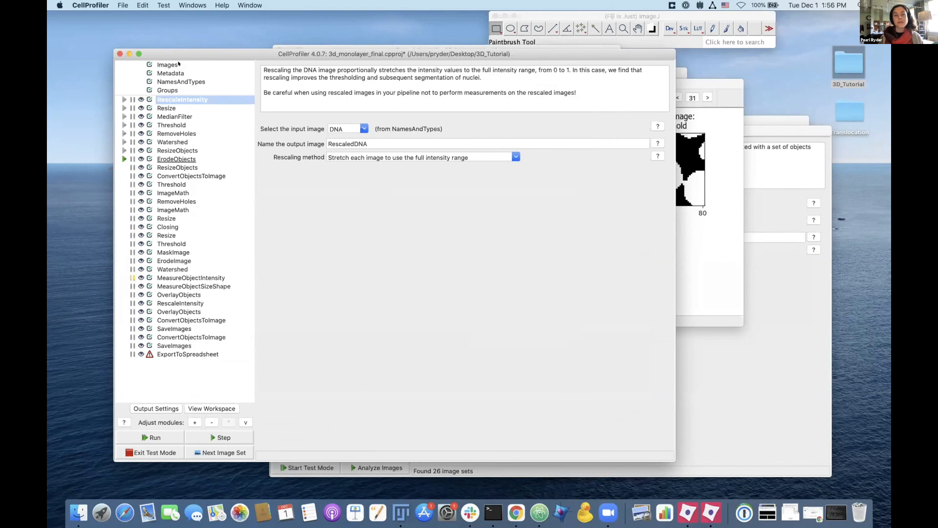
# - View the membrane image 3d_monolayer_xy1_ch0.tif from the Images module and close it
pyautogui.click(169, 65)
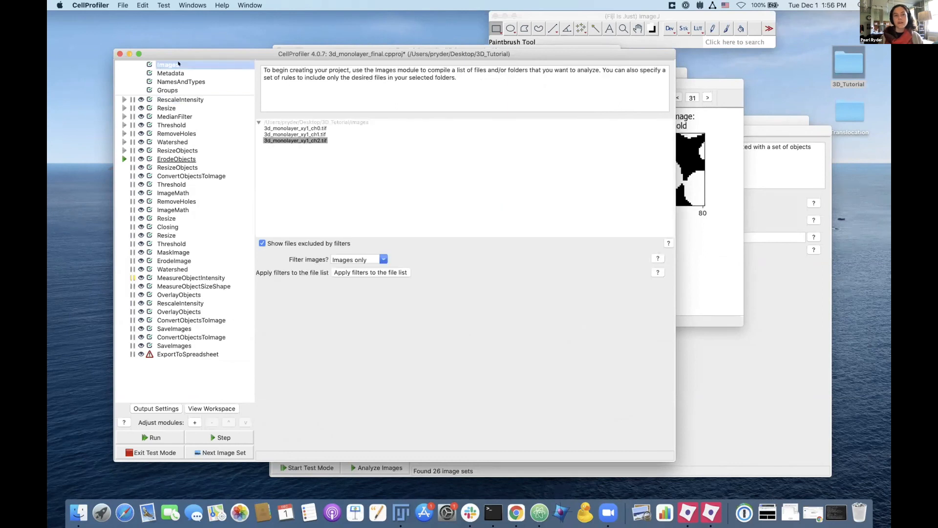
pyautogui.click(306, 126)
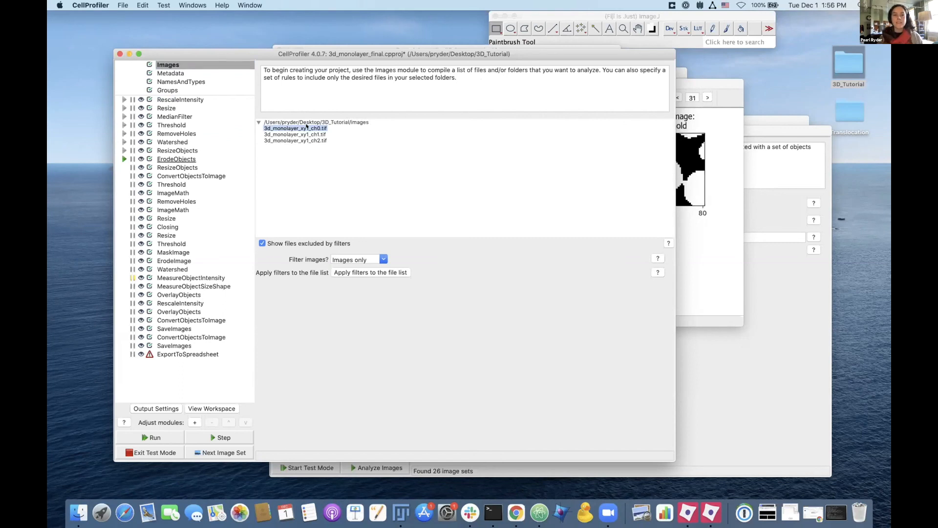
pyautogui.doubleClick(306, 126)
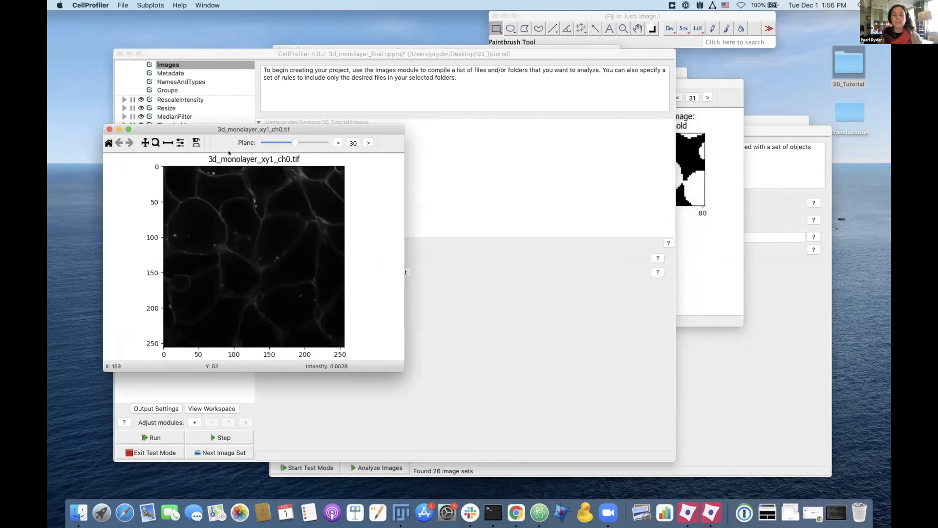
pyautogui.click(110, 129)
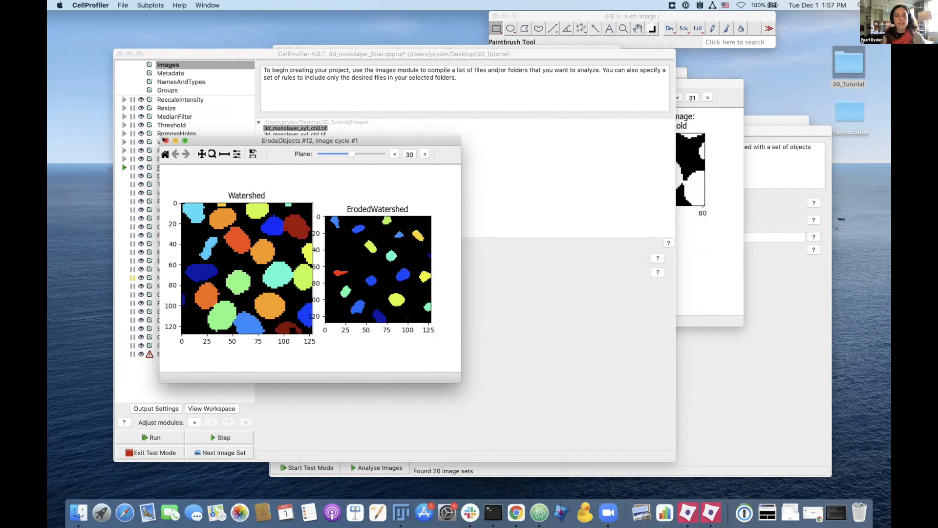
# - Move the ErodeObjects result to plane 31 to compare Watershed with ErodedWatershed
pyautogui.moveTo(350, 154)
pyautogui.mouseDown()
pyautogui.moveTo(337, 153)
pyautogui.moveTo(352, 153)
pyautogui.mouseUp()
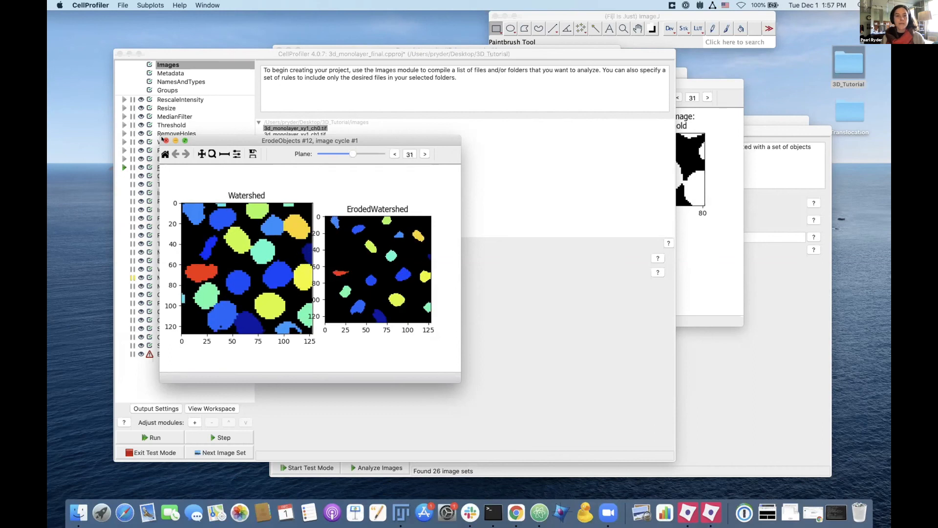
# - Run the ResizeObjects and ConvertObjectsToImage modules to create NucleiSeeds, and open the settings of the Watershed module that outputs Cells
pyautogui.click(166, 141)
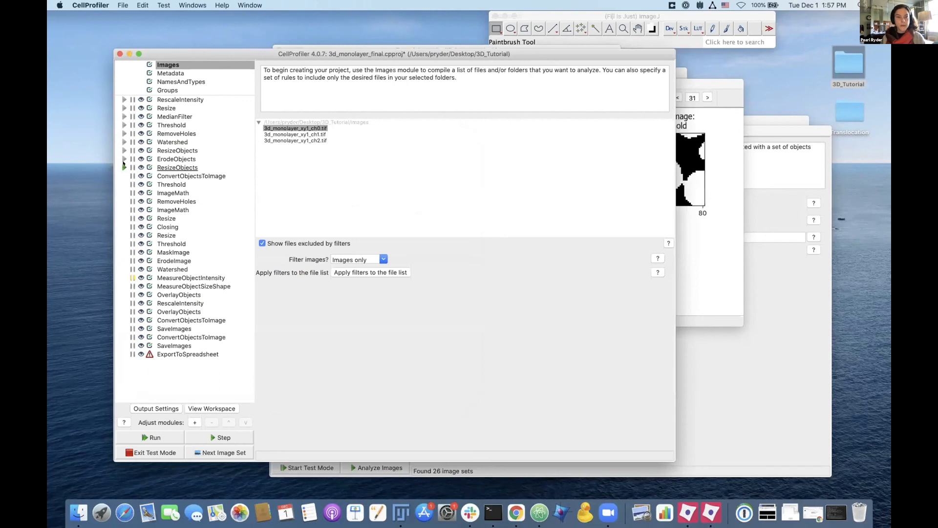
pyautogui.click(120, 168)
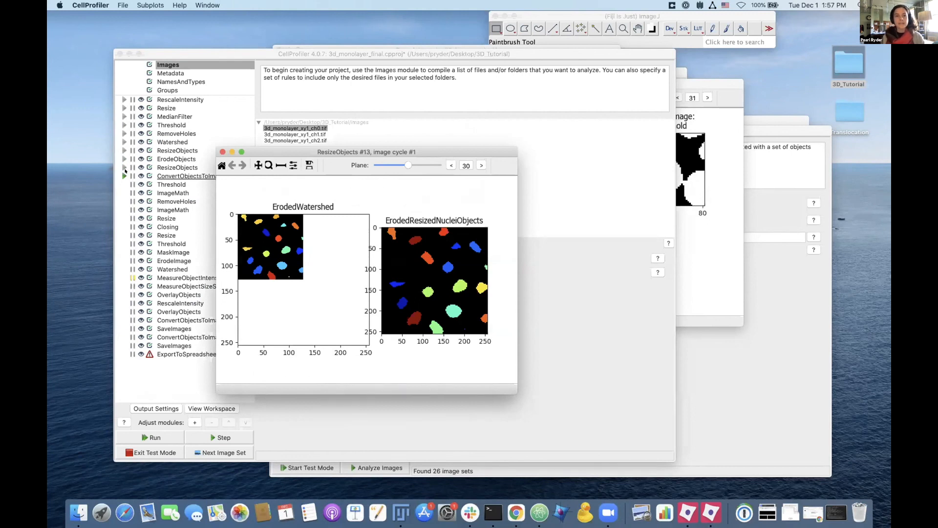
pyautogui.click(126, 176)
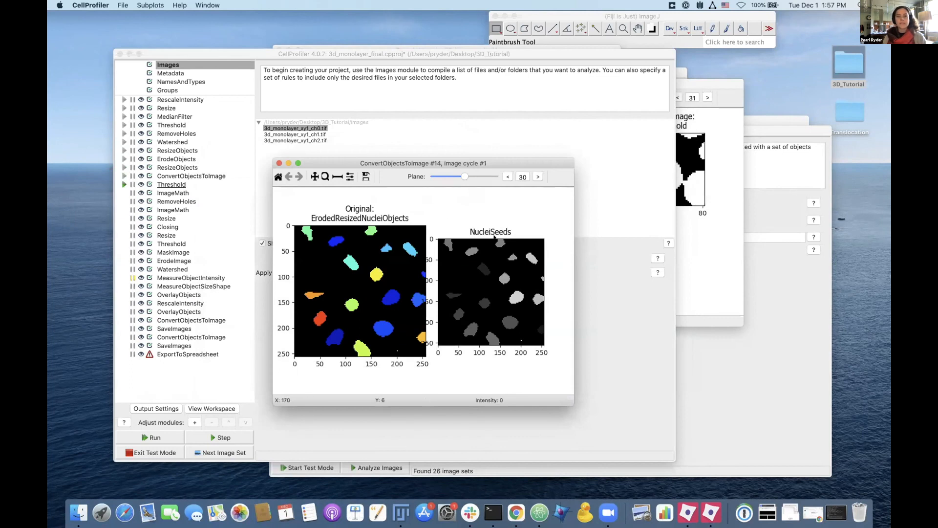
pyautogui.click(177, 267)
pyautogui.click(177, 268)
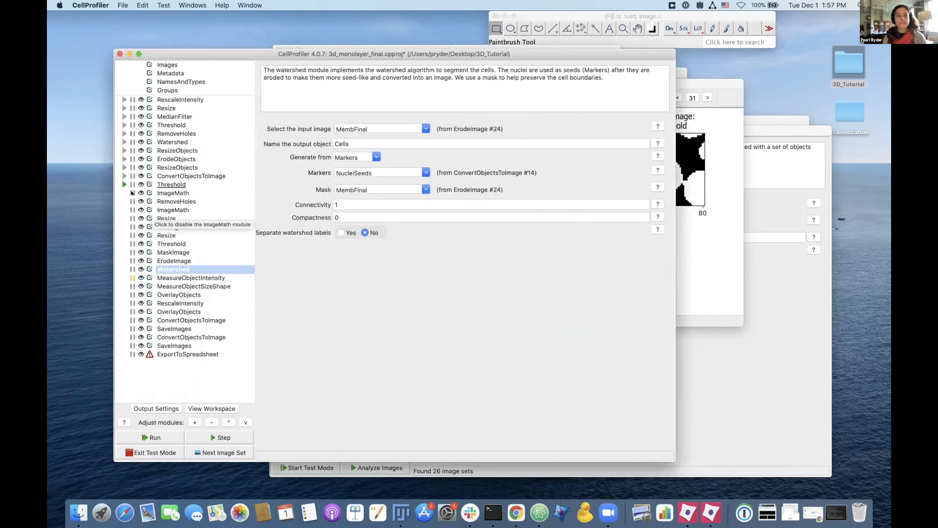
# - Run the Threshold module on the memb image and compare it with MembThreshold at planes 20 and 35
pyautogui.click(123, 185)
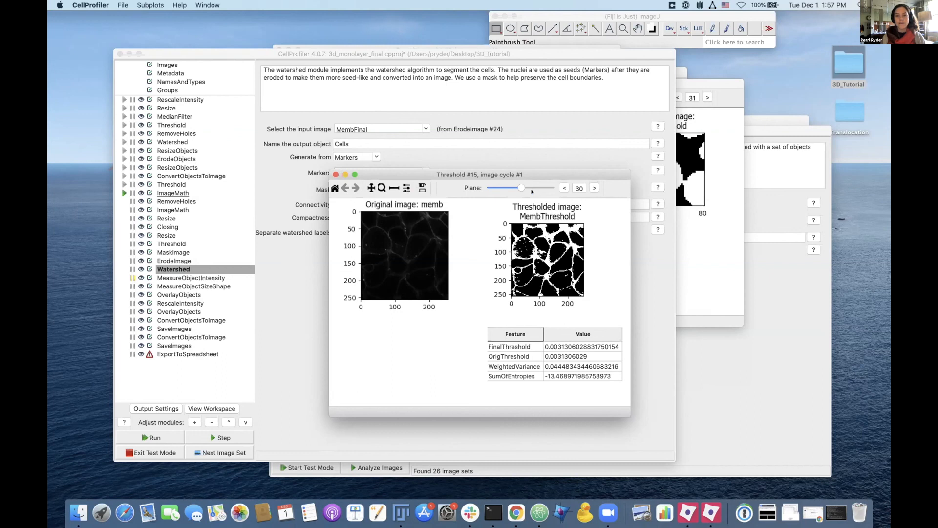
pyautogui.press('Left')
pyautogui.press('Left')
pyautogui.press('Left')
pyautogui.press('Left')
pyautogui.press('Left')
pyautogui.press('Left')
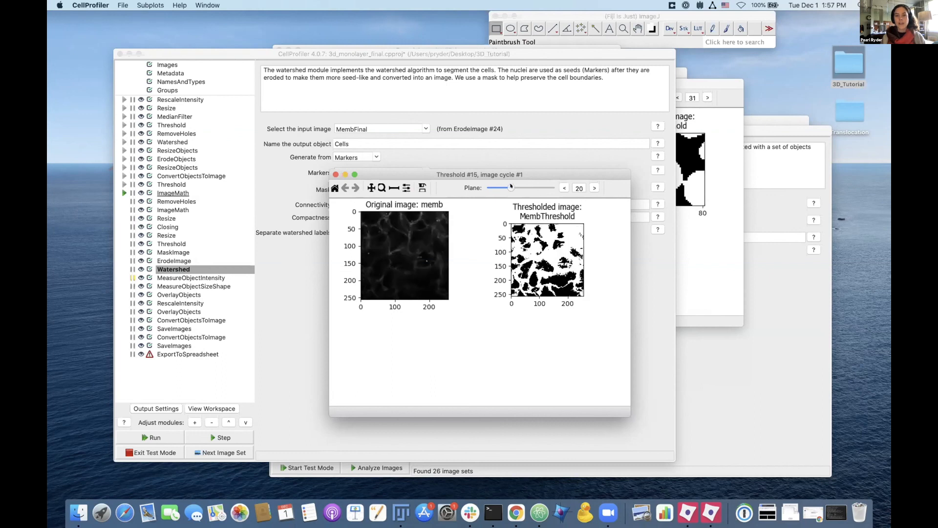
pyautogui.moveTo(518, 185)
pyautogui.mouseDown()
pyautogui.moveTo(541, 185)
pyautogui.moveTo(518, 185)
pyautogui.mouseUp()
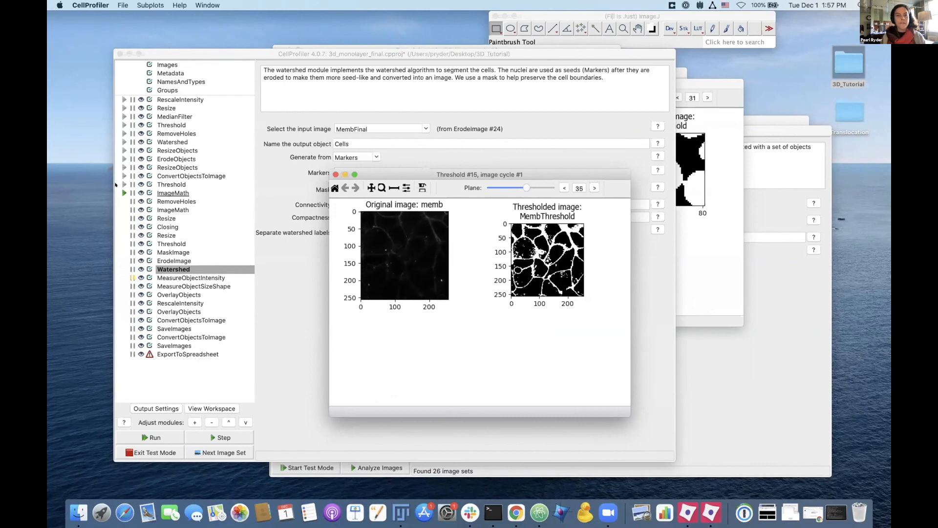
# - Run the ImageMath module that inverts MembThreshold and compare it with MembInvert at planes 8 and 31
pyautogui.click(124, 192)
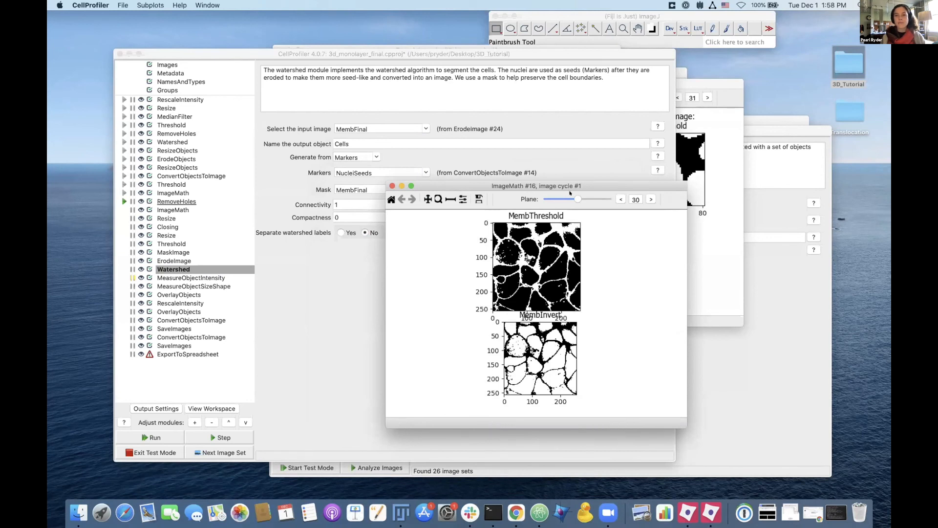
pyautogui.moveTo(577, 198); pyautogui.dragTo(551, 199)
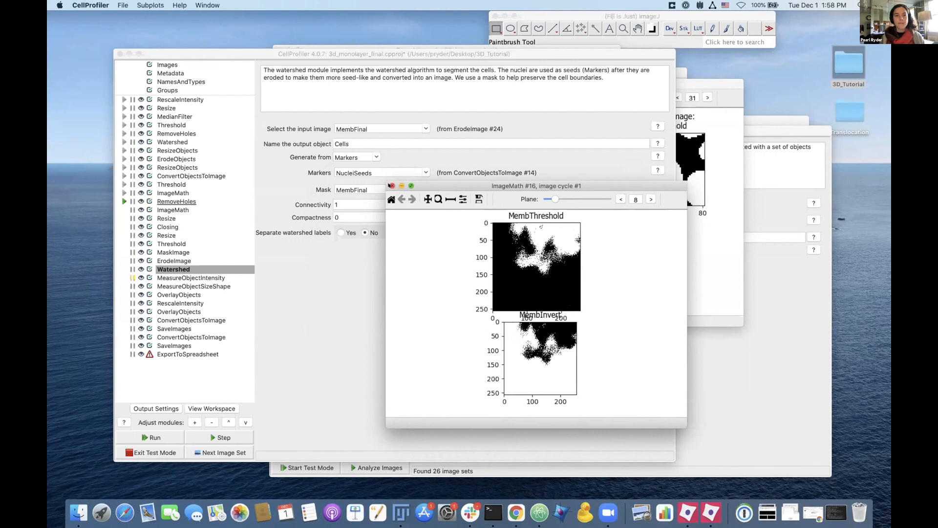
pyautogui.moveTo(553, 198); pyautogui.dragTo(579, 199)
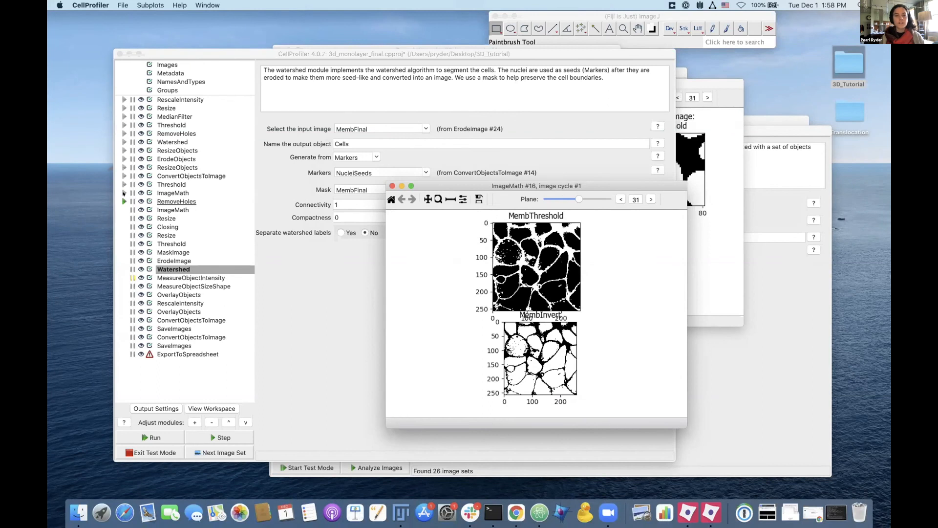
# - Run RemoveHoles on MembInvert and the ImageMath module that creates Monolayer, moving the Monolayer result to plane 2
pyautogui.click(124, 201)
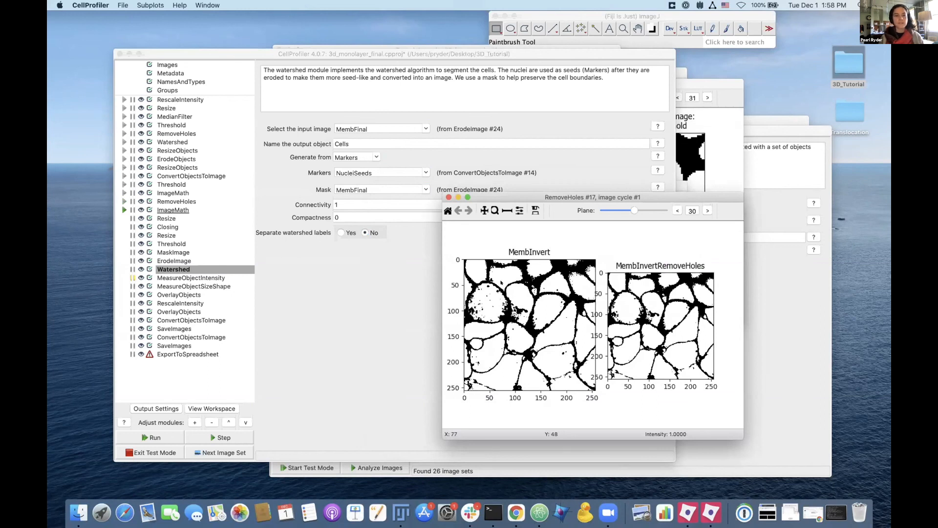
pyautogui.click(124, 210)
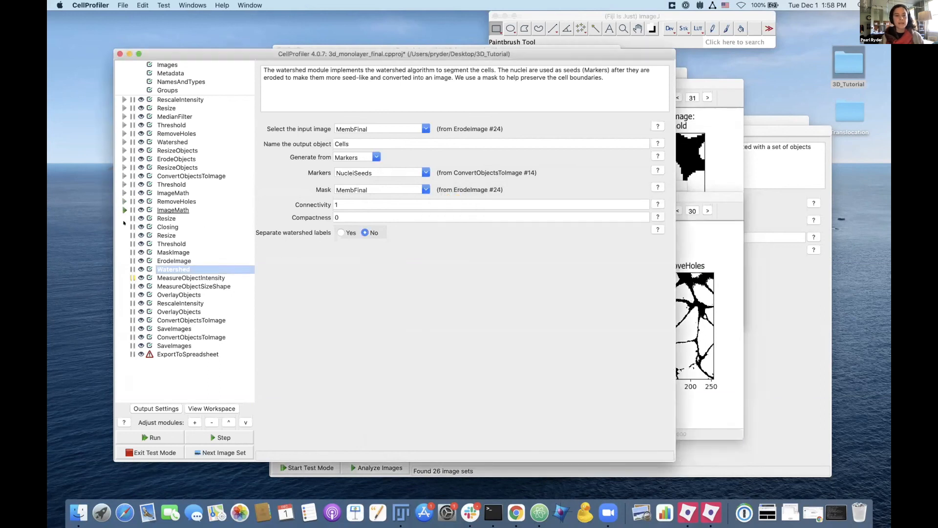
pyautogui.moveTo(578, 209); pyautogui.dragTo(327, 110)
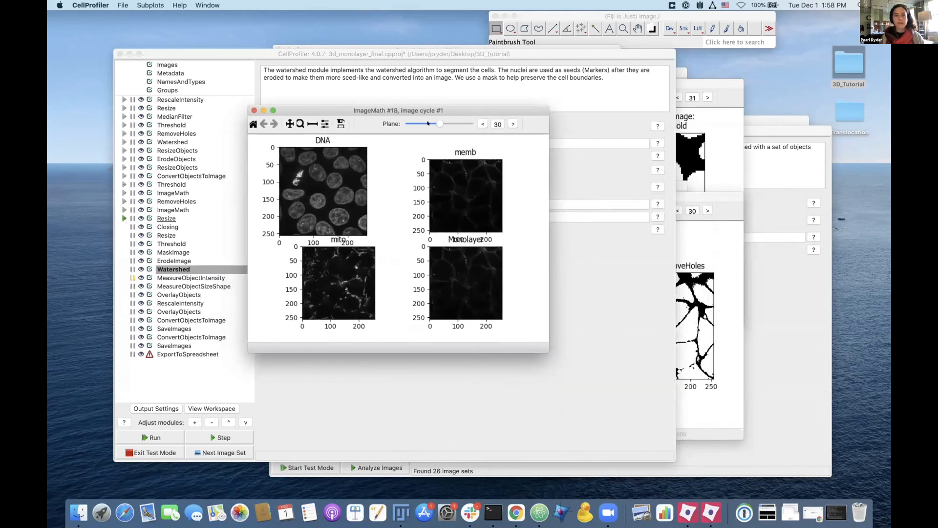
pyautogui.moveTo(435, 123); pyautogui.dragTo(412, 123)
# - Examine the RemoveHoles result at plane 0 and the Monolayer ImageMath result at plane 41
pyautogui.click(617, 198)
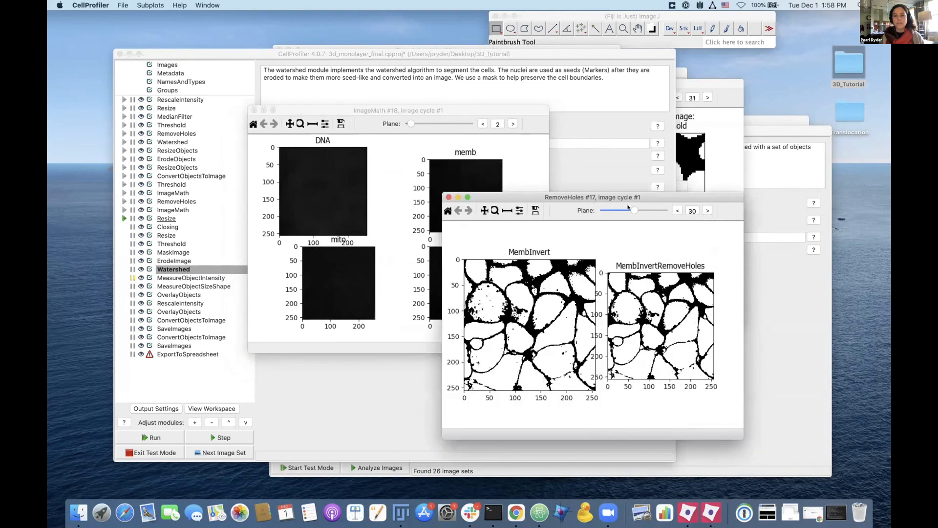
pyautogui.moveTo(631, 210); pyautogui.dragTo(603, 210)
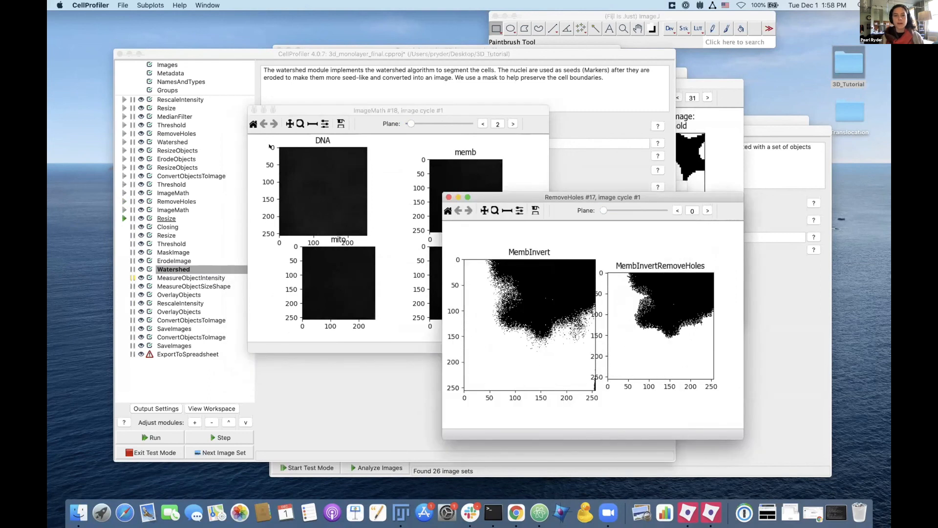
pyautogui.click(390, 125)
pyautogui.moveTo(405, 123); pyautogui.dragTo(448, 124)
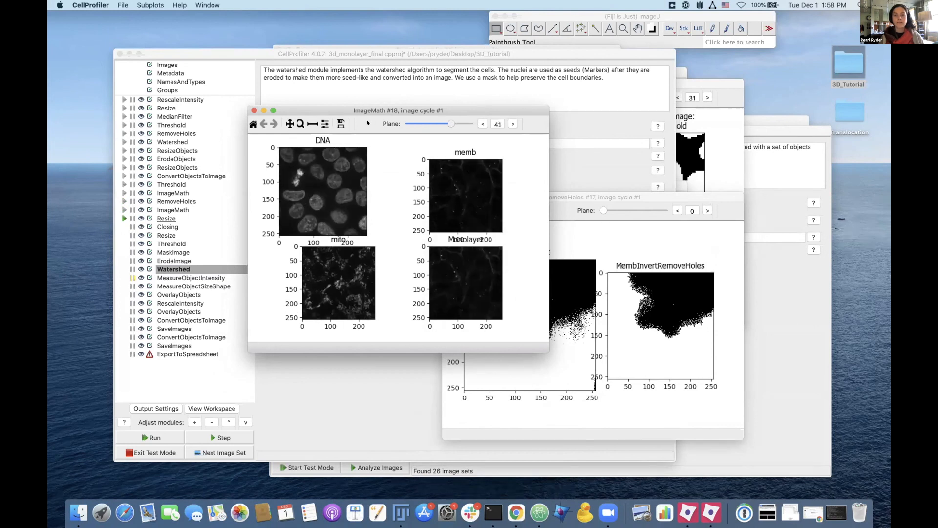
# - Run the Resize and Closing modules, viewing ResizedMonolayer at plane 36 and ClosedMonolayer at plane 33
pyautogui.click(124, 218)
pyautogui.moveTo(668, 220); pyautogui.dragTo(370, 131)
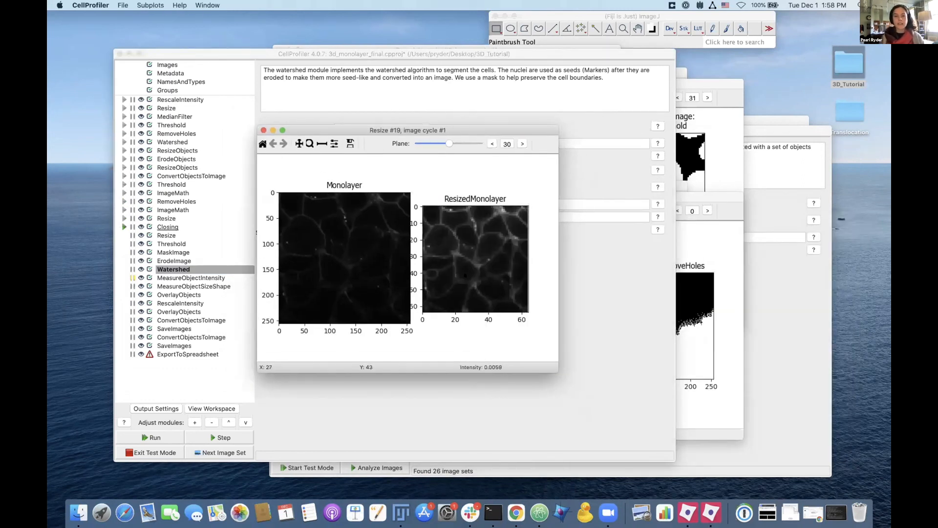
pyautogui.moveTo(447, 141); pyautogui.dragTo(454, 140)
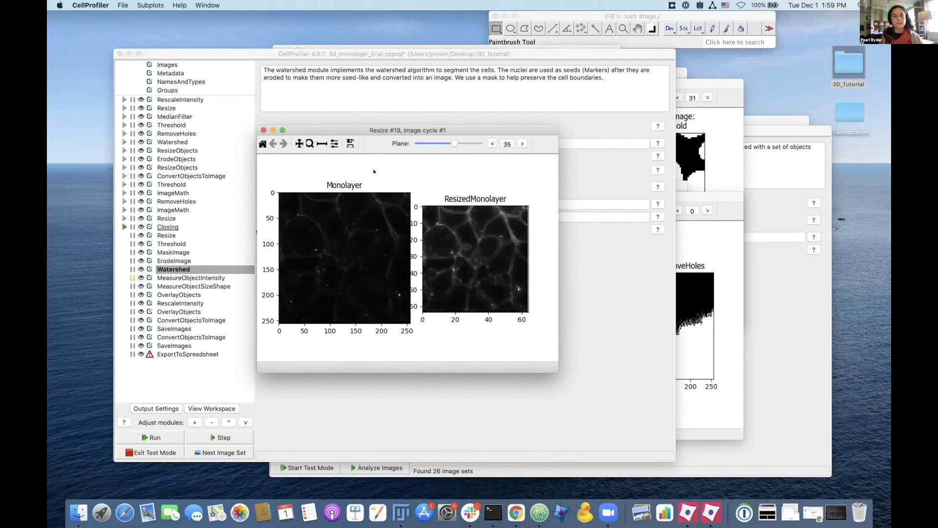
pyautogui.click(119, 223)
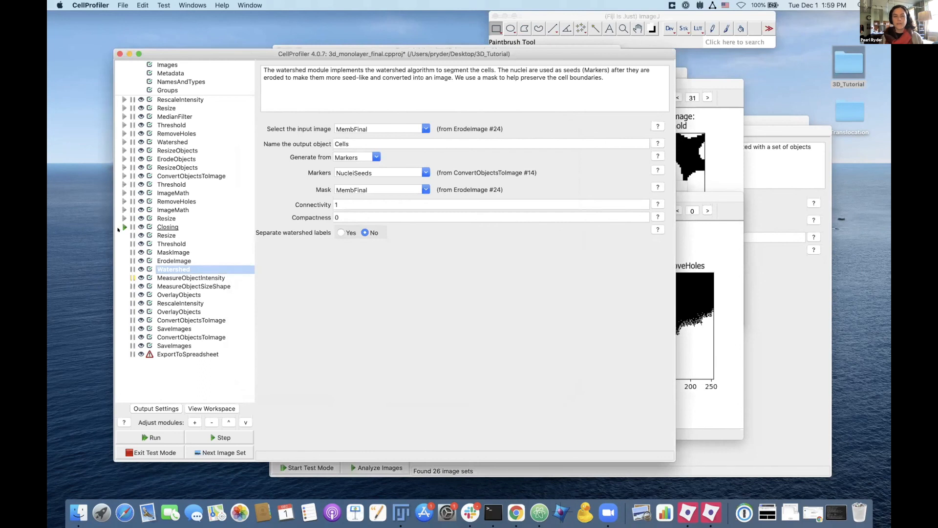
pyautogui.moveTo(710, 228); pyautogui.dragTo(394, 118)
pyautogui.moveTo(472, 135)
pyautogui.mouseDown()
pyautogui.moveTo(460, 135)
pyautogui.moveTo(538, 134)
pyautogui.moveTo(464, 140)
pyautogui.moveTo(489, 138)
pyautogui.mouseUp()
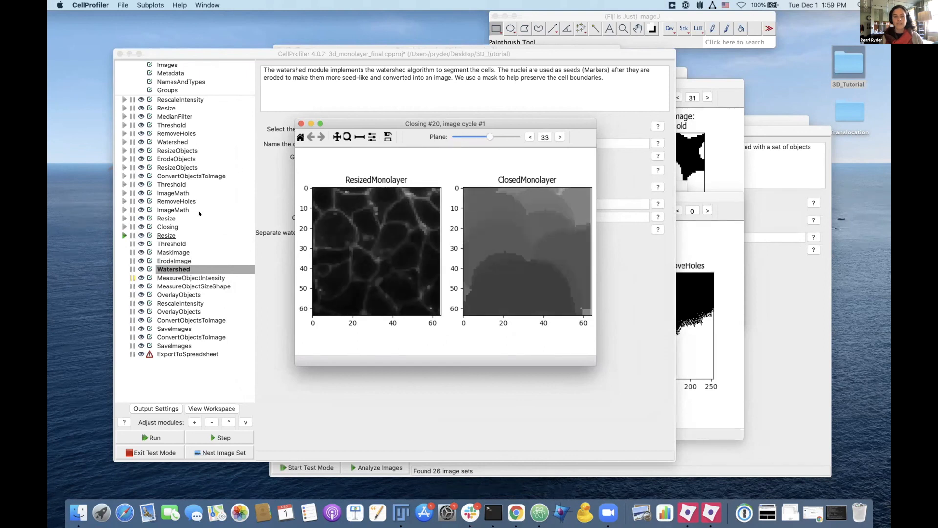
# - Run the Resize and Threshold modules on the closed monolayer and view the MonolayerMask result at plane 54
pyautogui.click(118, 230)
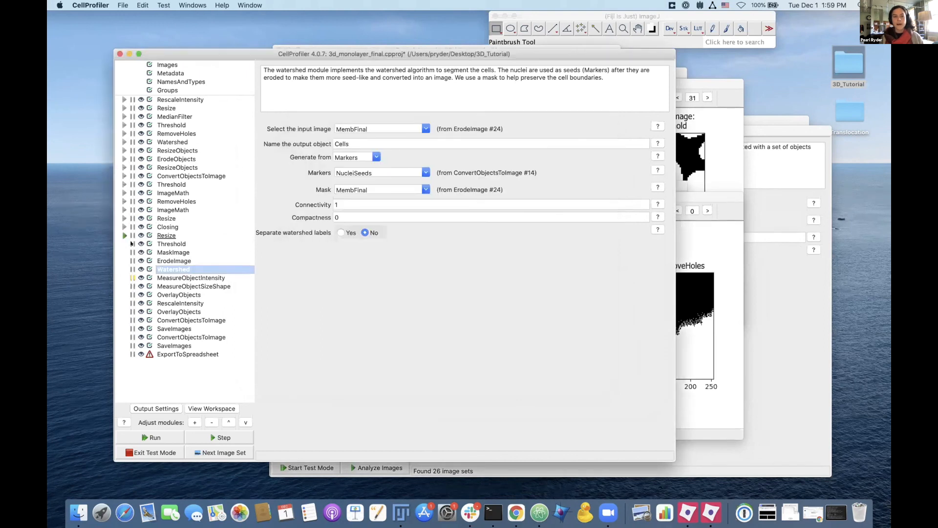
pyautogui.press('F6')
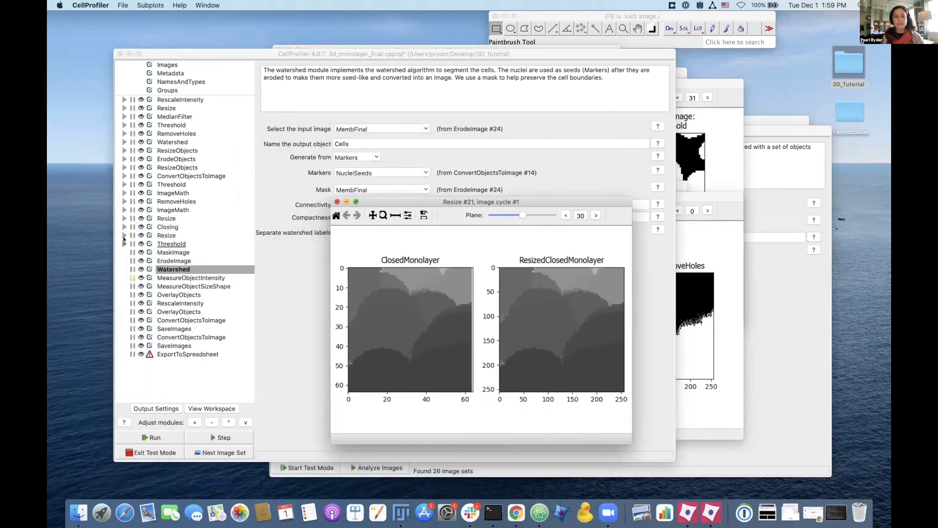
pyautogui.click(328, 200)
pyautogui.press('F6')
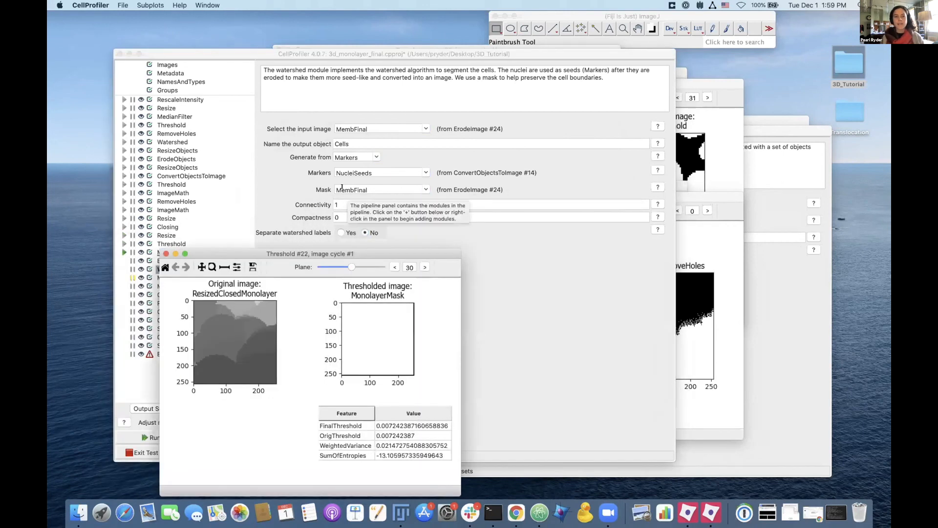
pyautogui.moveTo(399, 258); pyautogui.dragTo(533, 102)
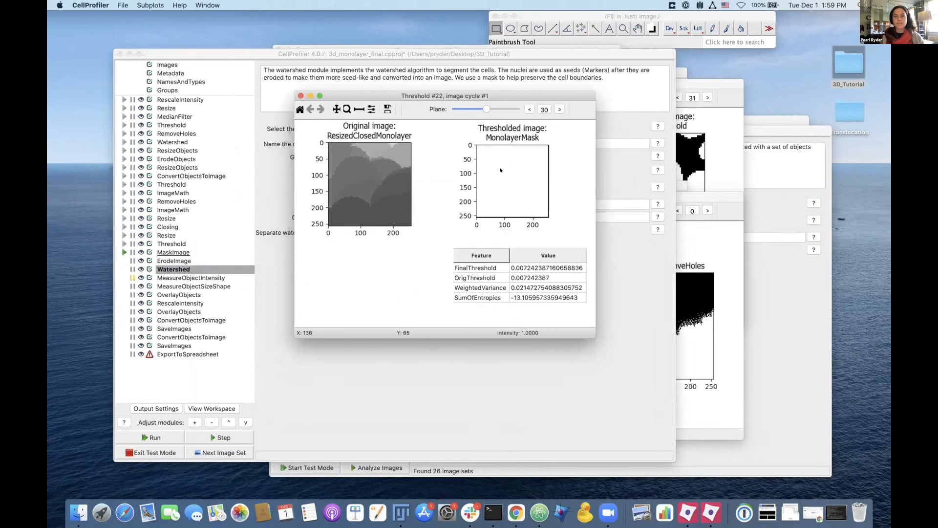
pyautogui.moveTo(486, 108); pyautogui.dragTo(508, 109)
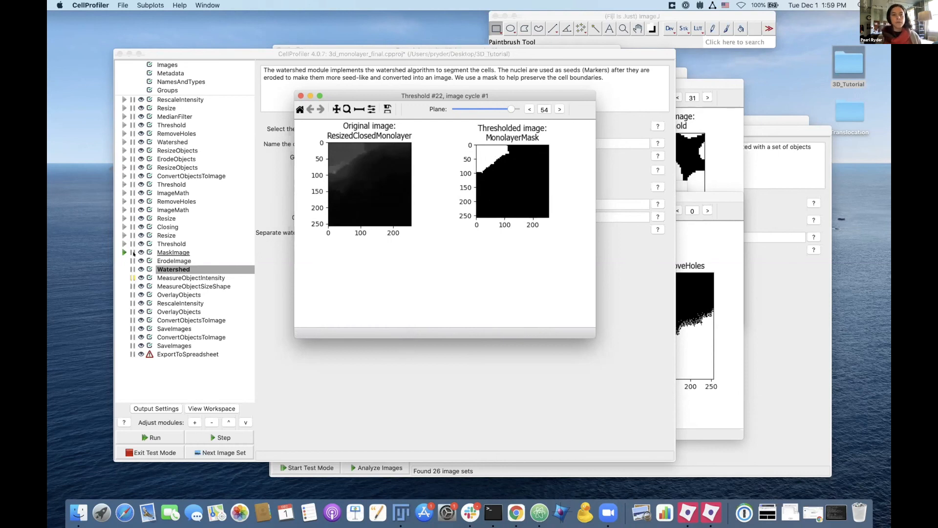
# - Run the MaskImage module on MembInvertRemoveHoles and move through its result to plane 59
pyautogui.click(221, 438)
pyautogui.moveTo(343, 268); pyautogui.dragTo(377, 151)
pyautogui.moveTo(442, 160); pyautogui.dragTo(472, 160)
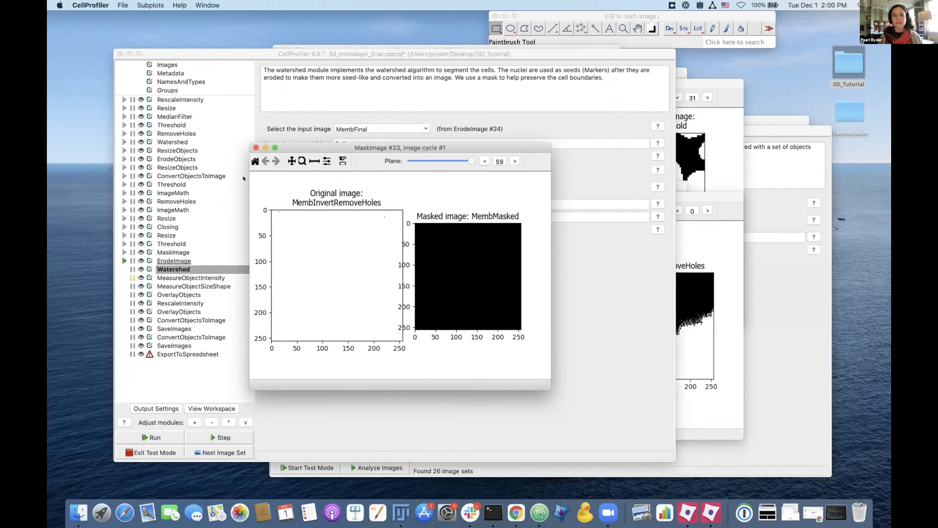
# - Close the MaskImage result and run the ErodeImage module to compare MembMasked with MembFinal
pyautogui.click(169, 231)
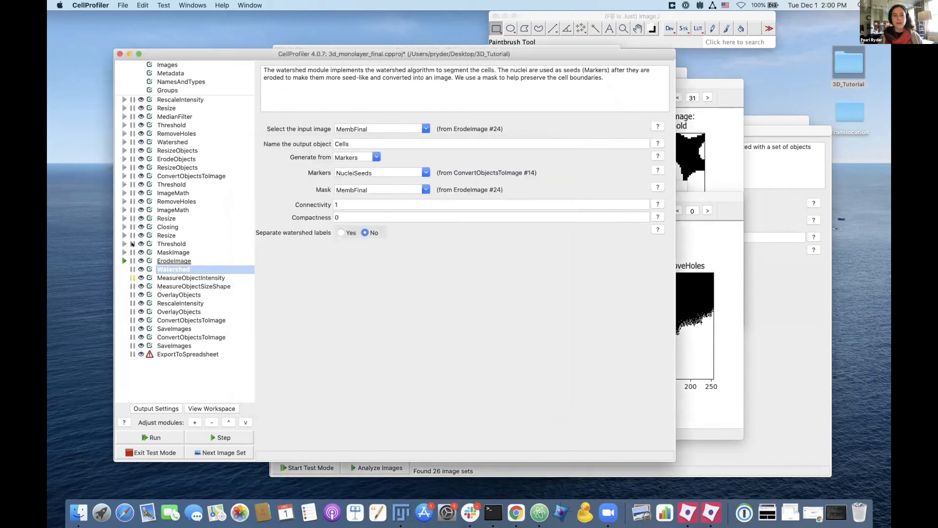
pyautogui.click(124, 260)
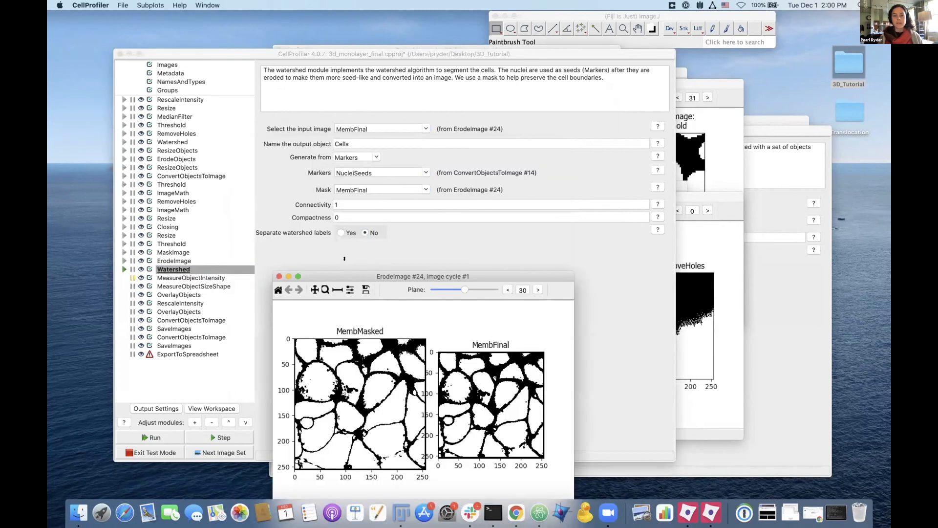
pyautogui.moveTo(396, 276); pyautogui.dragTo(413, 81)
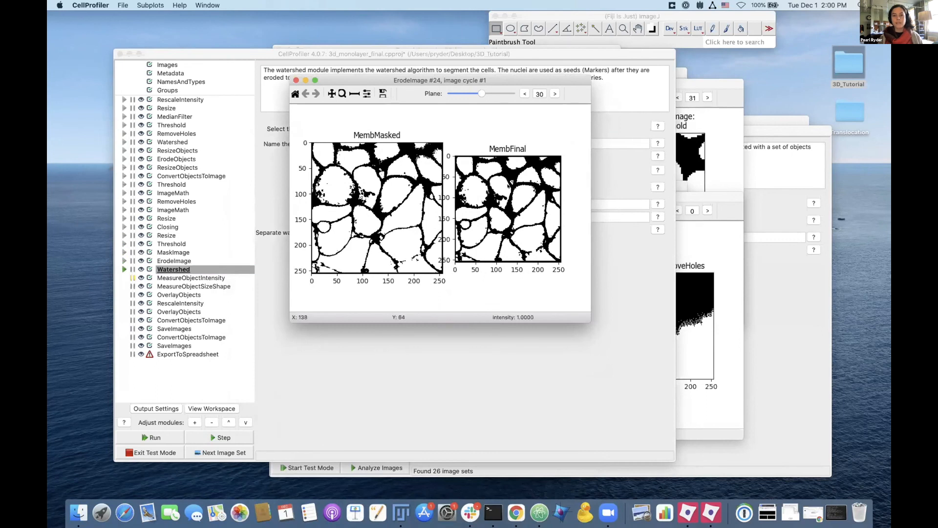
# - Run the Watershed module for Cells, enlarge its result, view plane 32, and close the result window
pyautogui.click(131, 268)
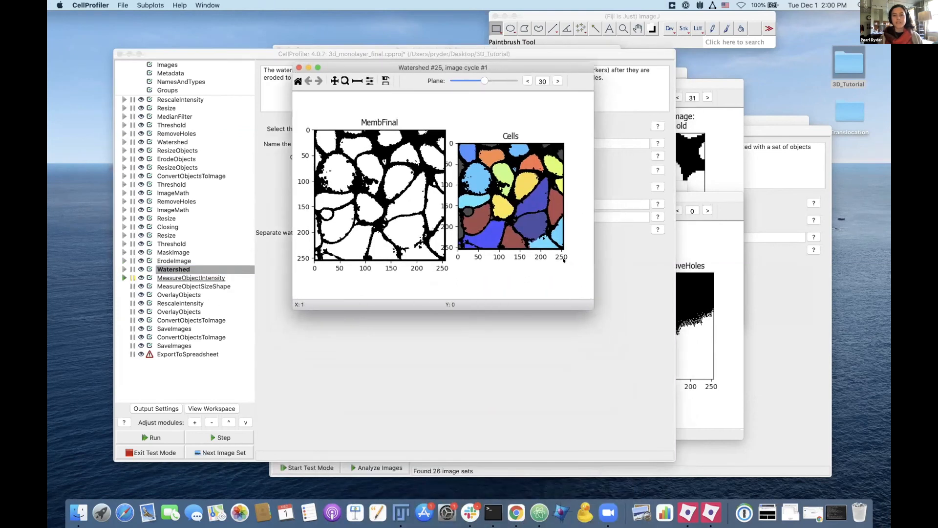
pyautogui.moveTo(593, 309); pyautogui.dragTo(657, 375)
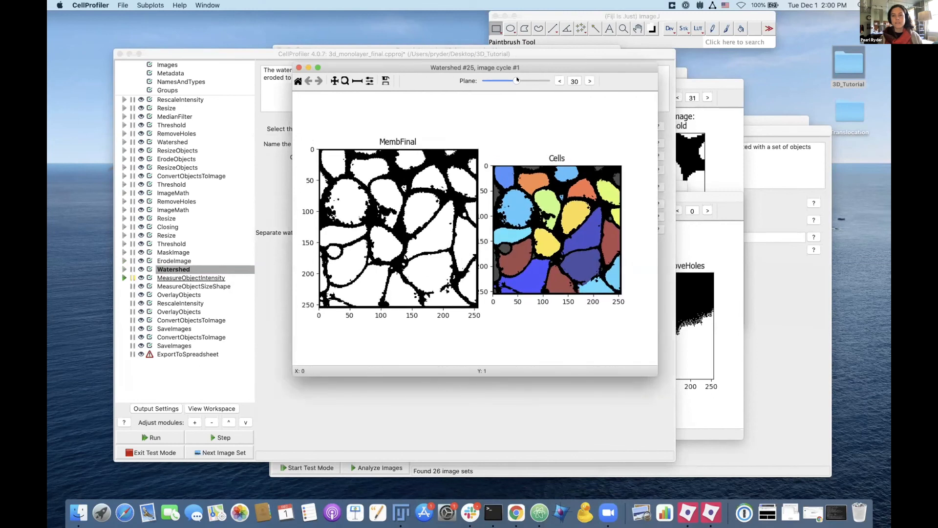
pyautogui.moveTo(516, 80)
pyautogui.mouseDown()
pyautogui.moveTo(500, 80)
pyautogui.moveTo(533, 80)
pyautogui.moveTo(517, 81)
pyautogui.mouseUp()
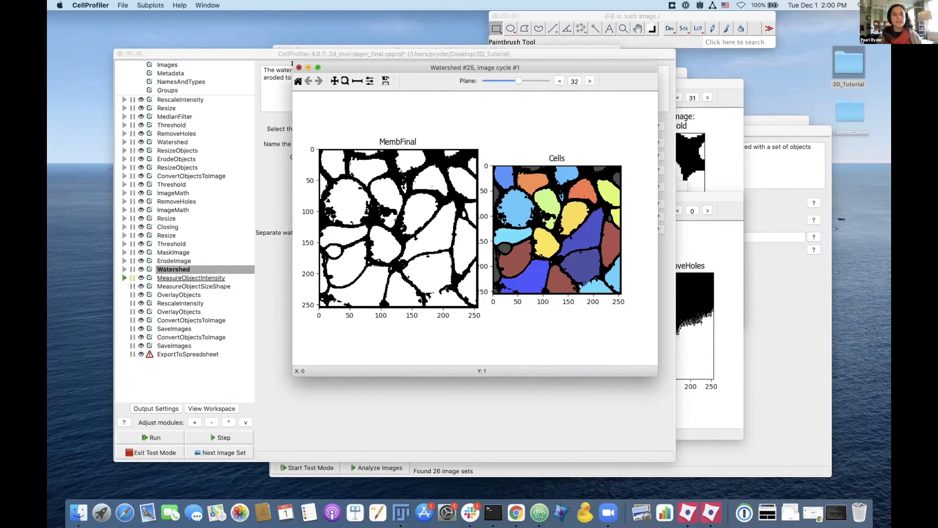
pyautogui.click(298, 67)
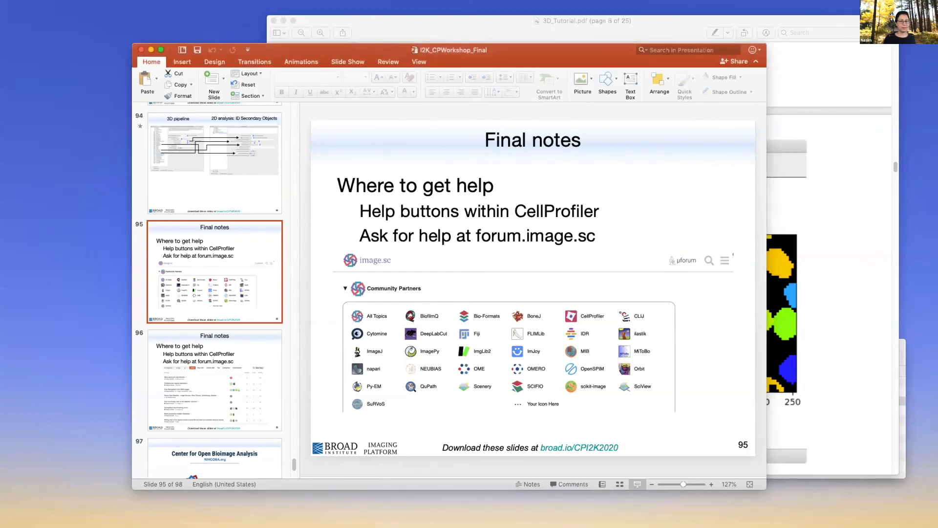
# - Switch to PowerPoint and present I2K_CPWorkshop_Final from the "Final notes" slide 95
pyautogui.press('super+shift+Return')
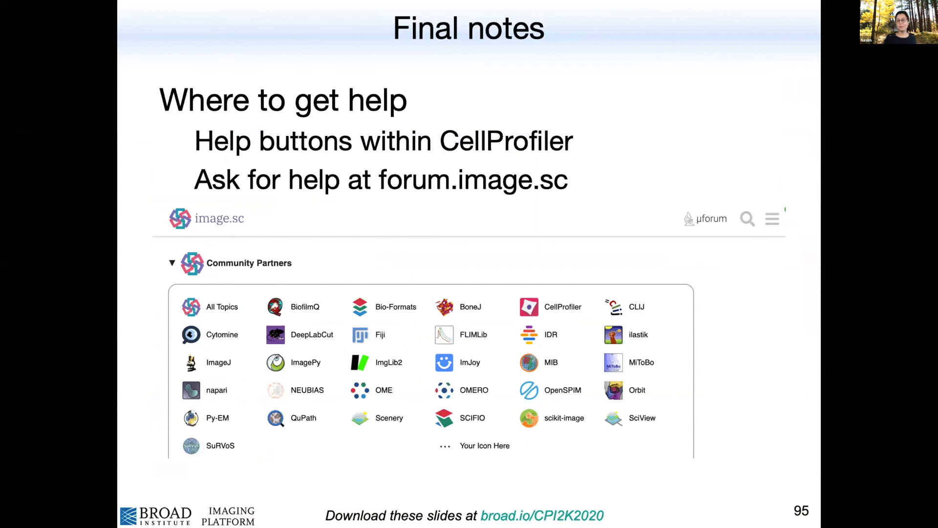